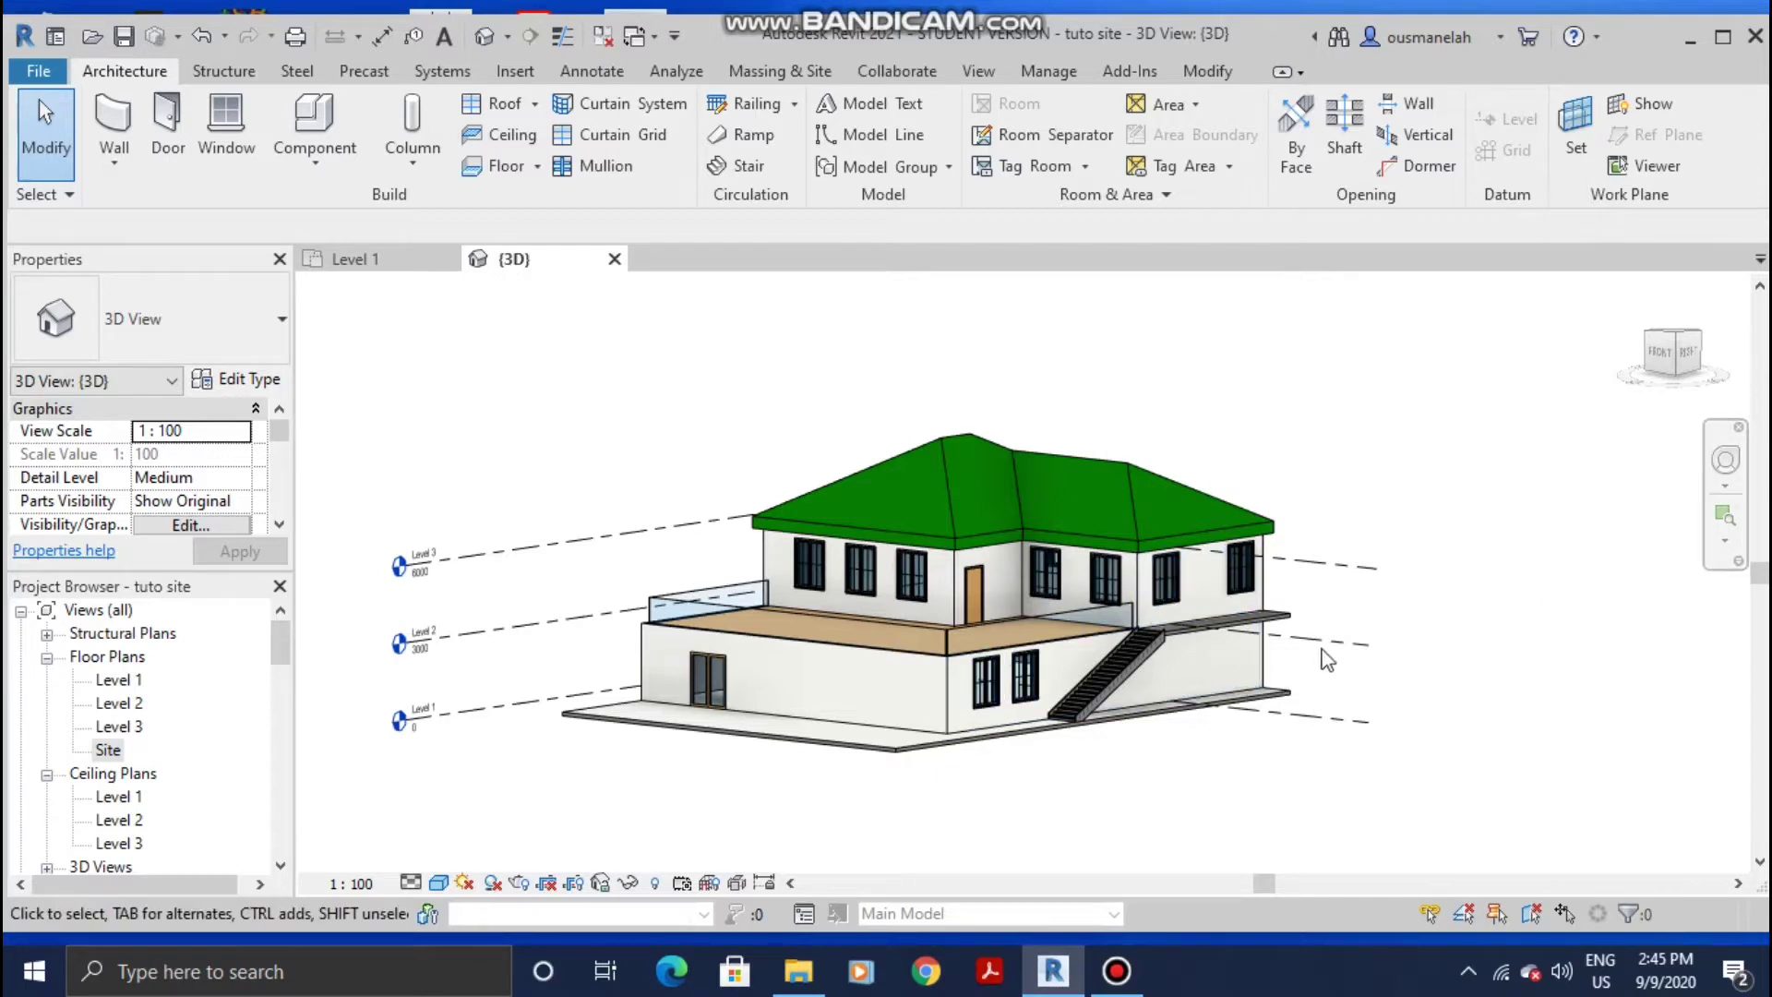
# Step: Open the Site floor plan and start a new toposurface in point-placement mode
pyautogui.scroll(1, 1359, 631)
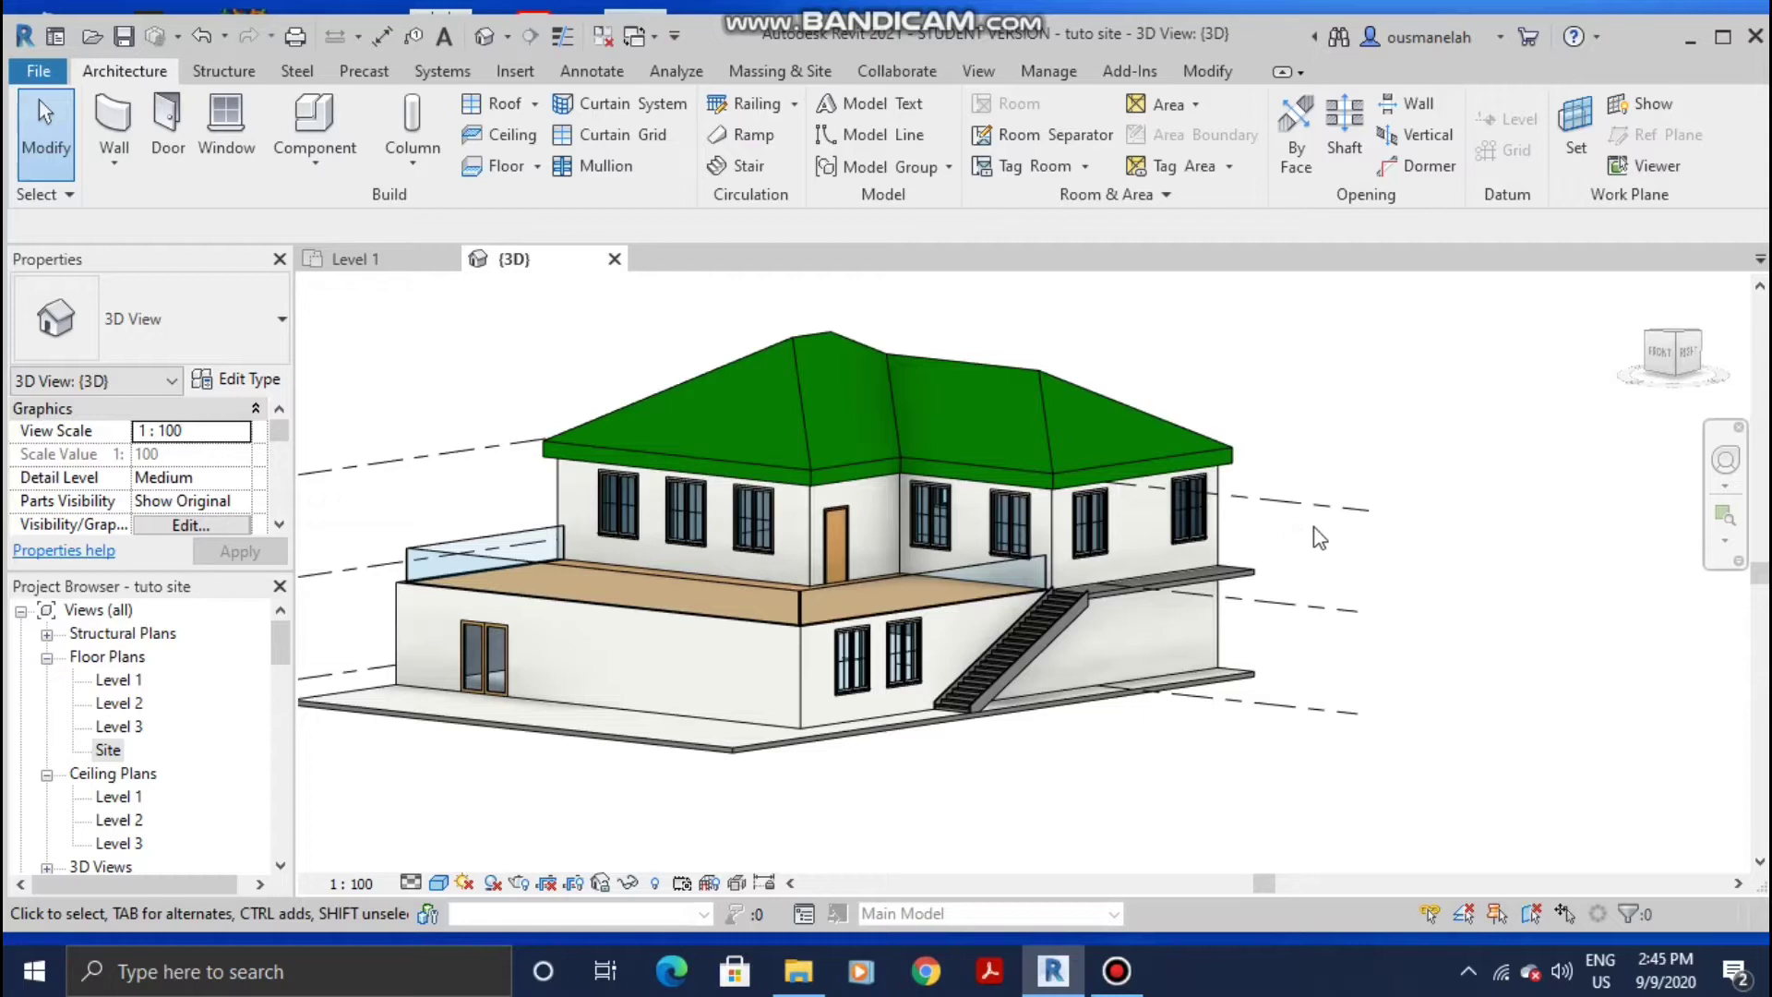
pyautogui.scroll(-1, 1320, 538)
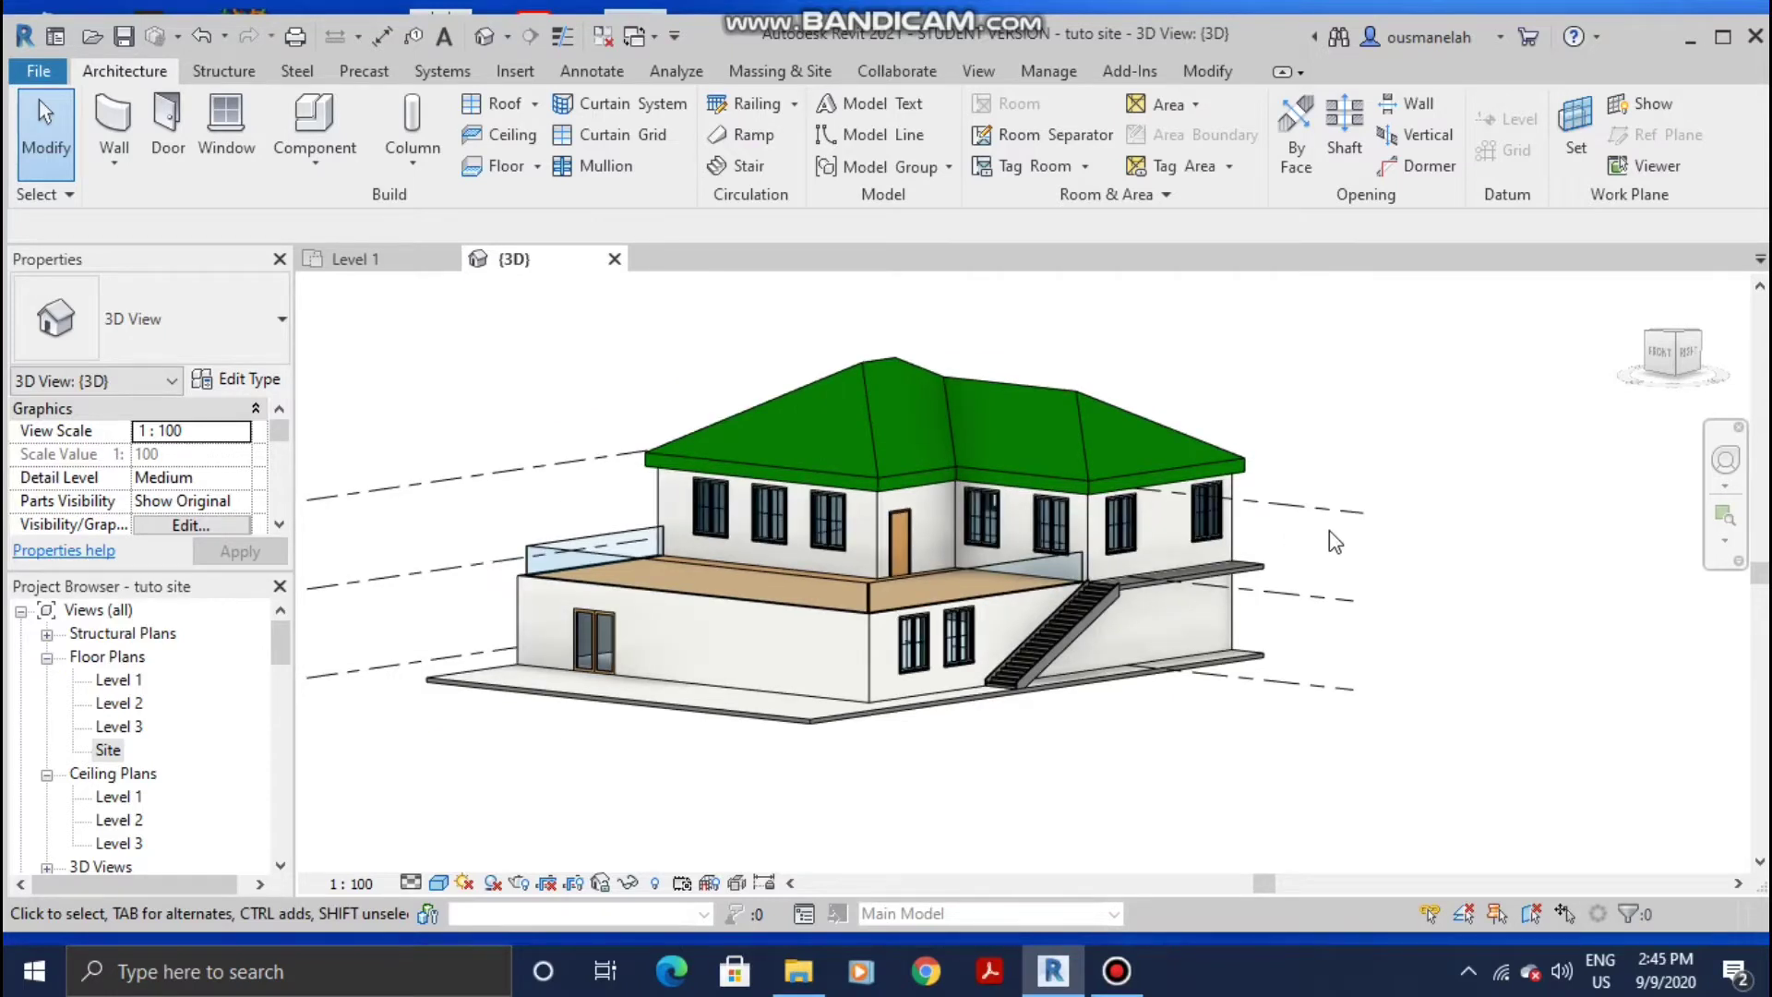
pyautogui.doubleClick(108, 750)
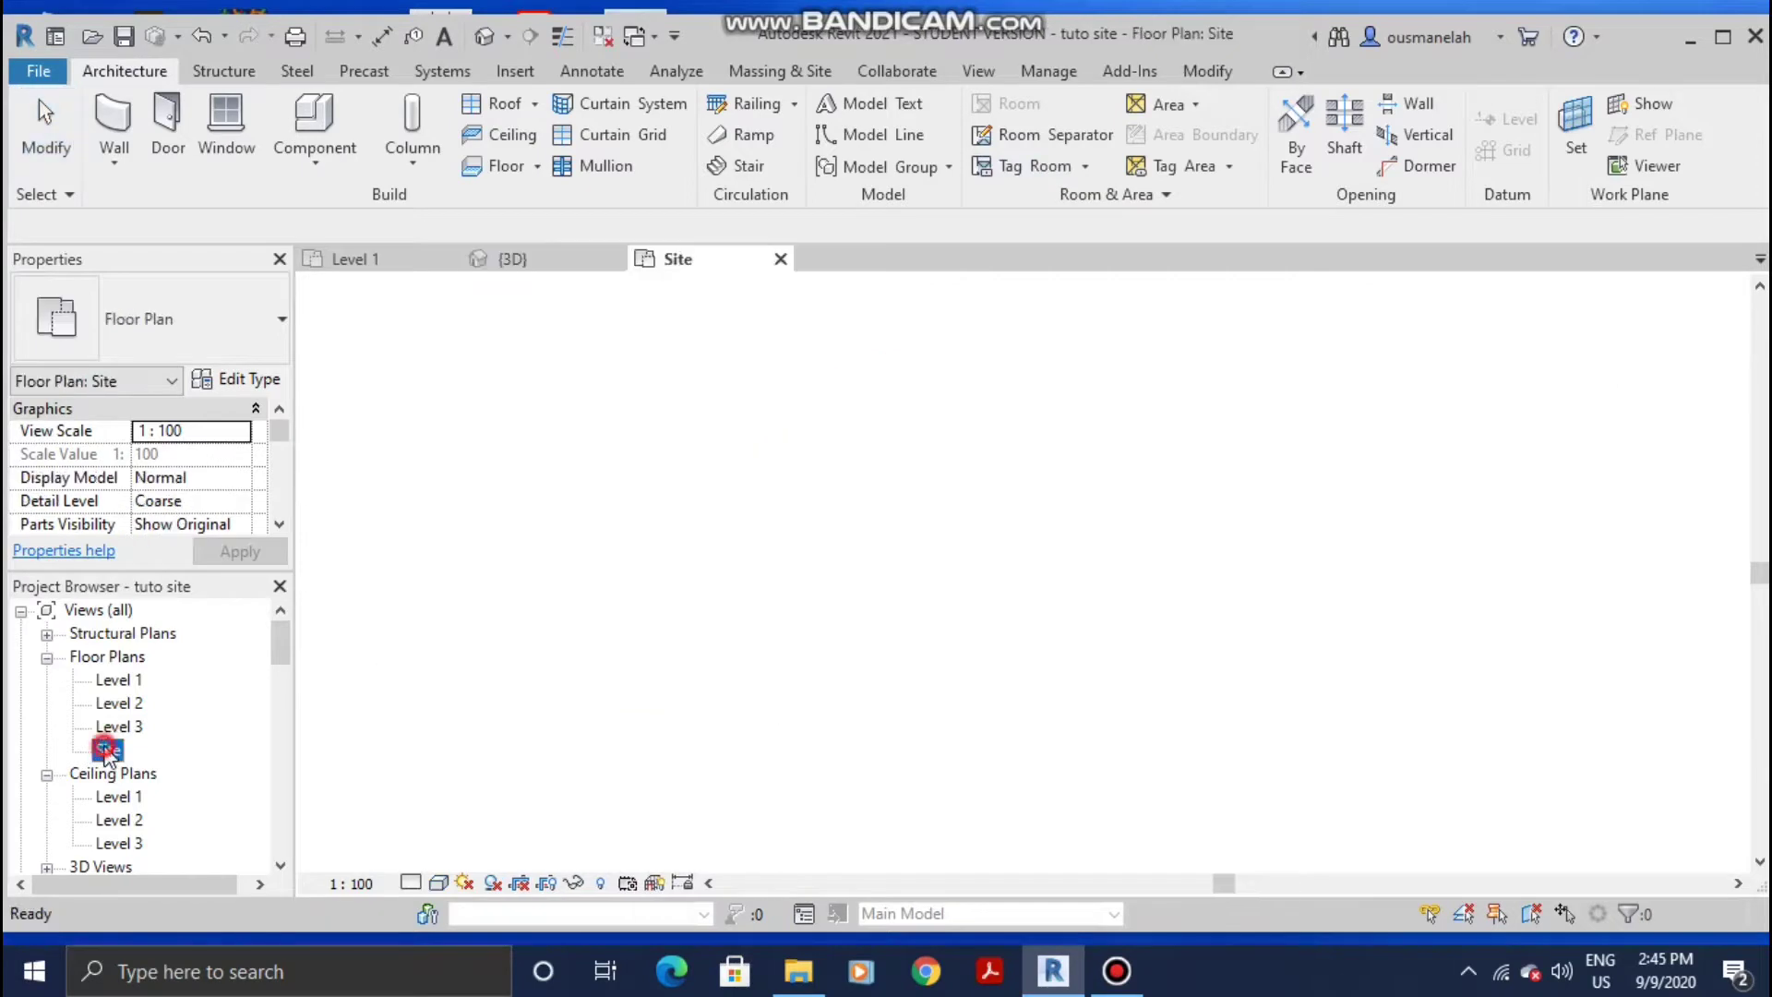
pyautogui.click(799, 71)
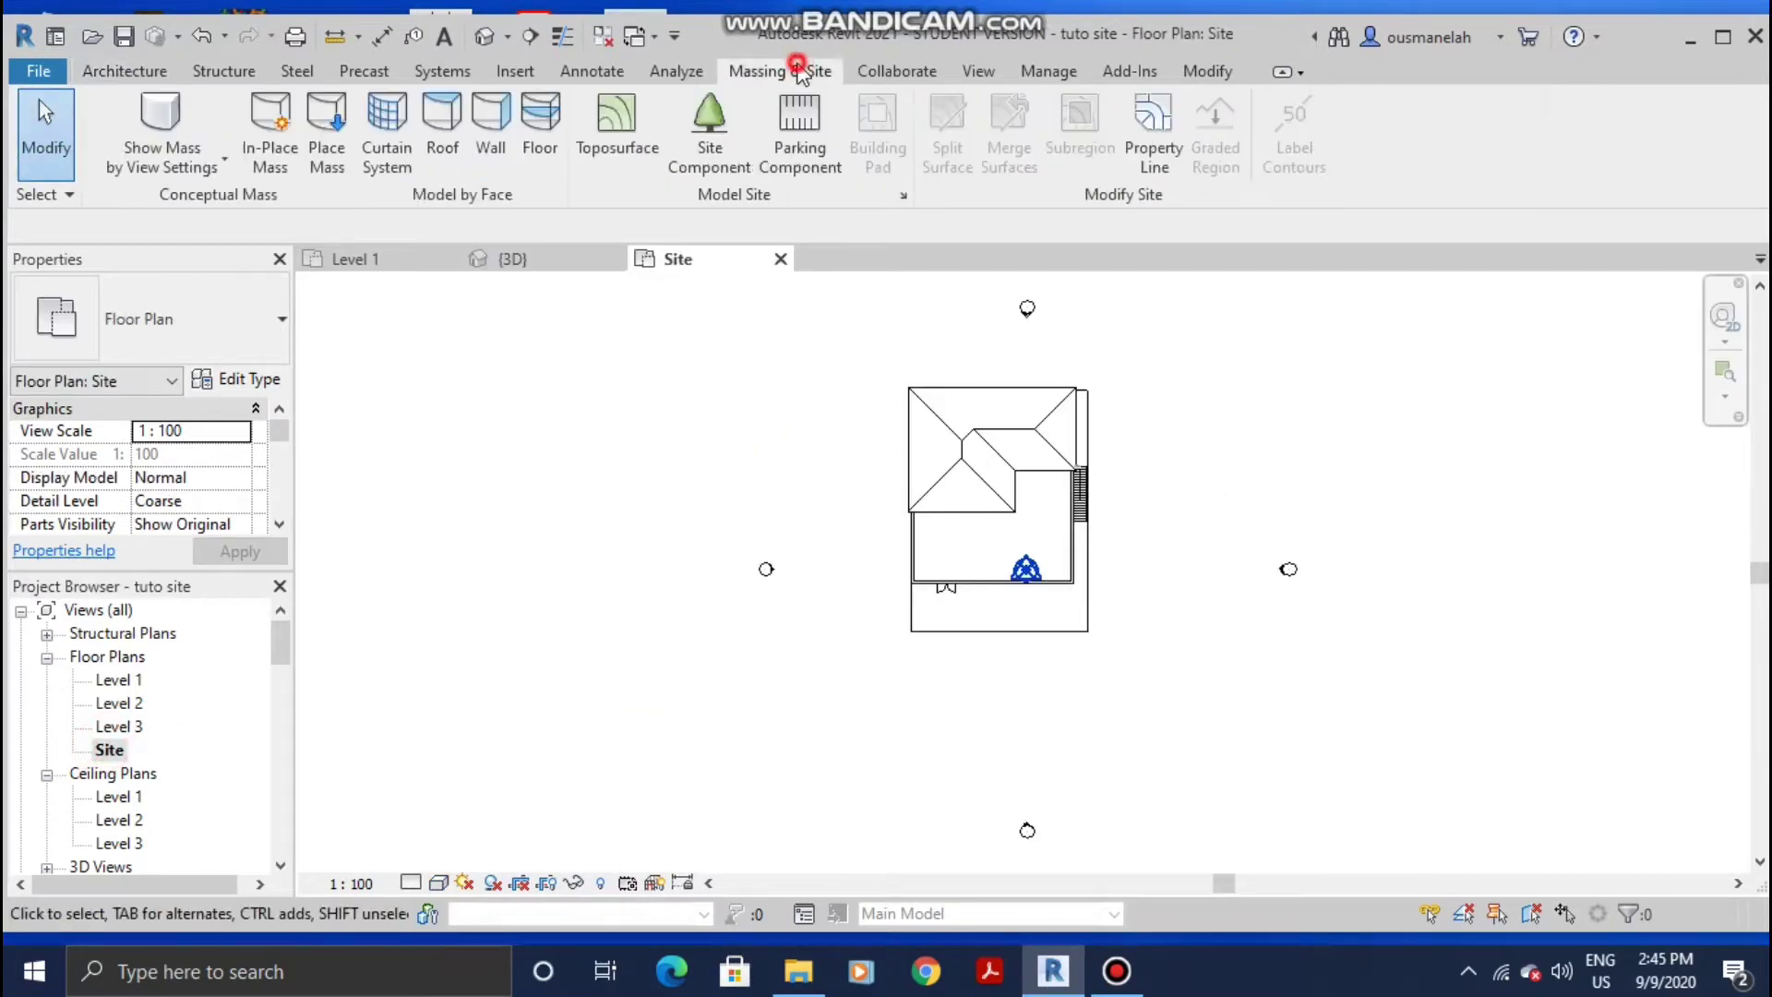
pyautogui.click(622, 136)
pyautogui.click(1204, 339)
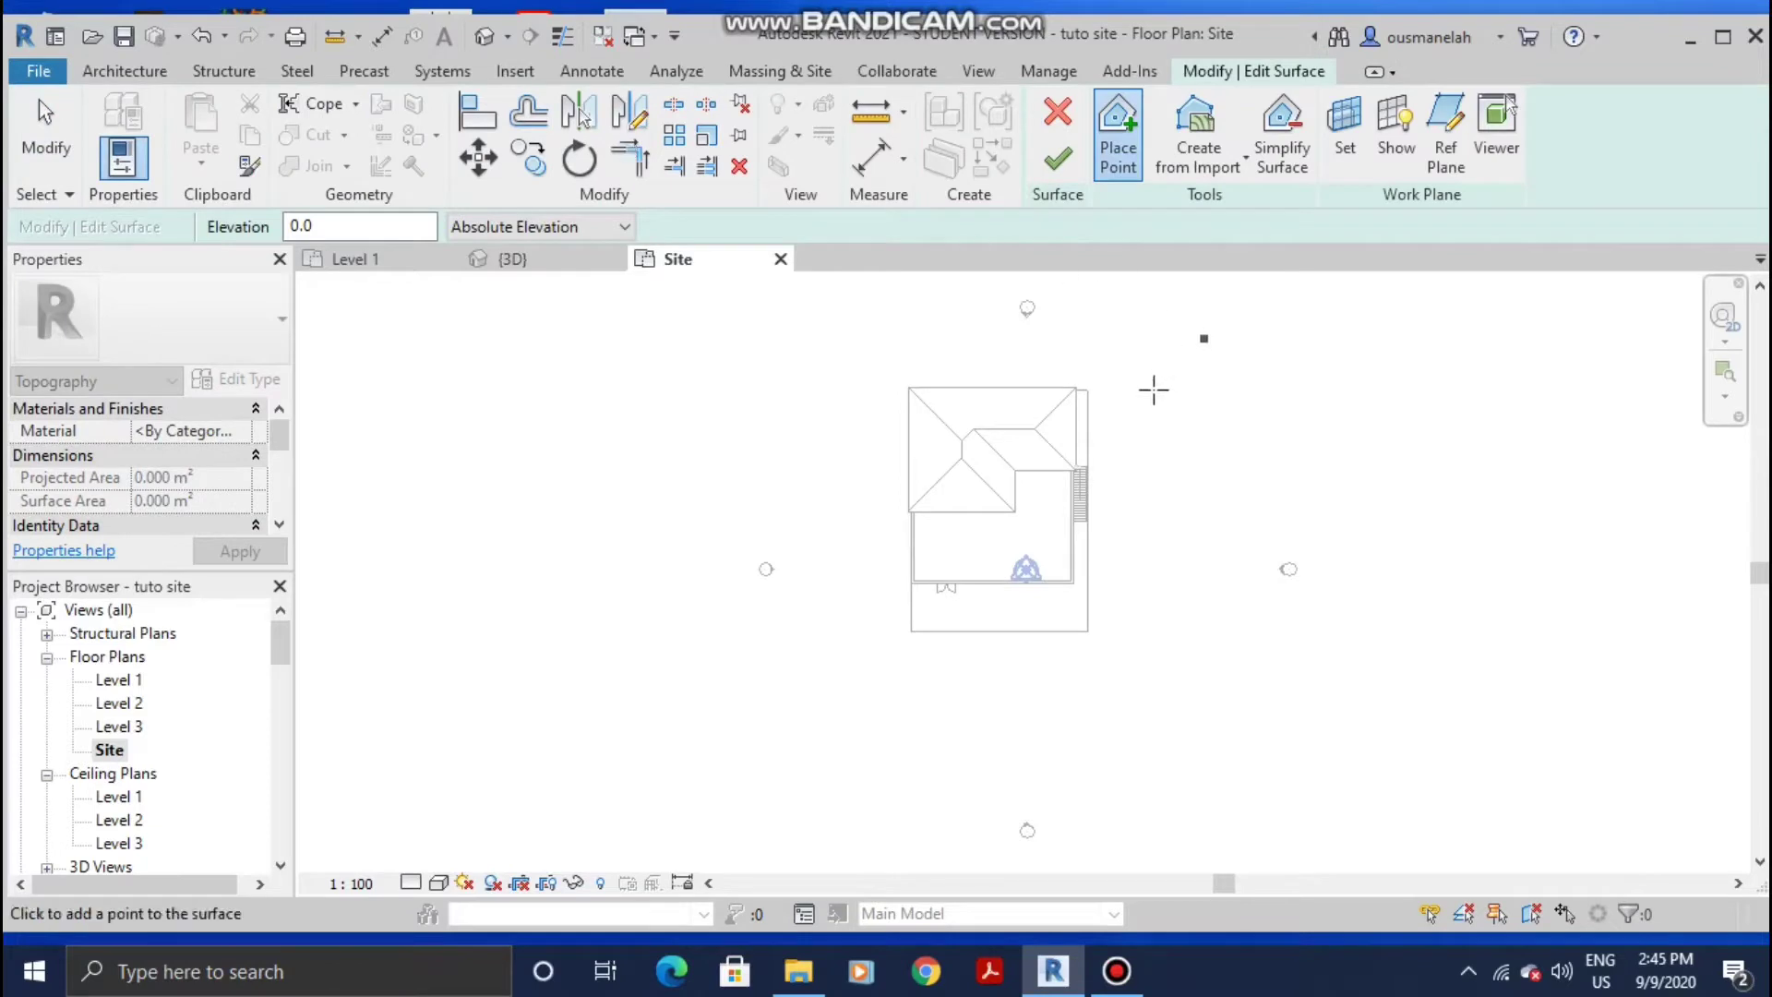
# Step: Place ground points at elevation 0.0 around the house's south side, then select the elevation value
pyautogui.click(701, 724)
pyautogui.click(1113, 725)
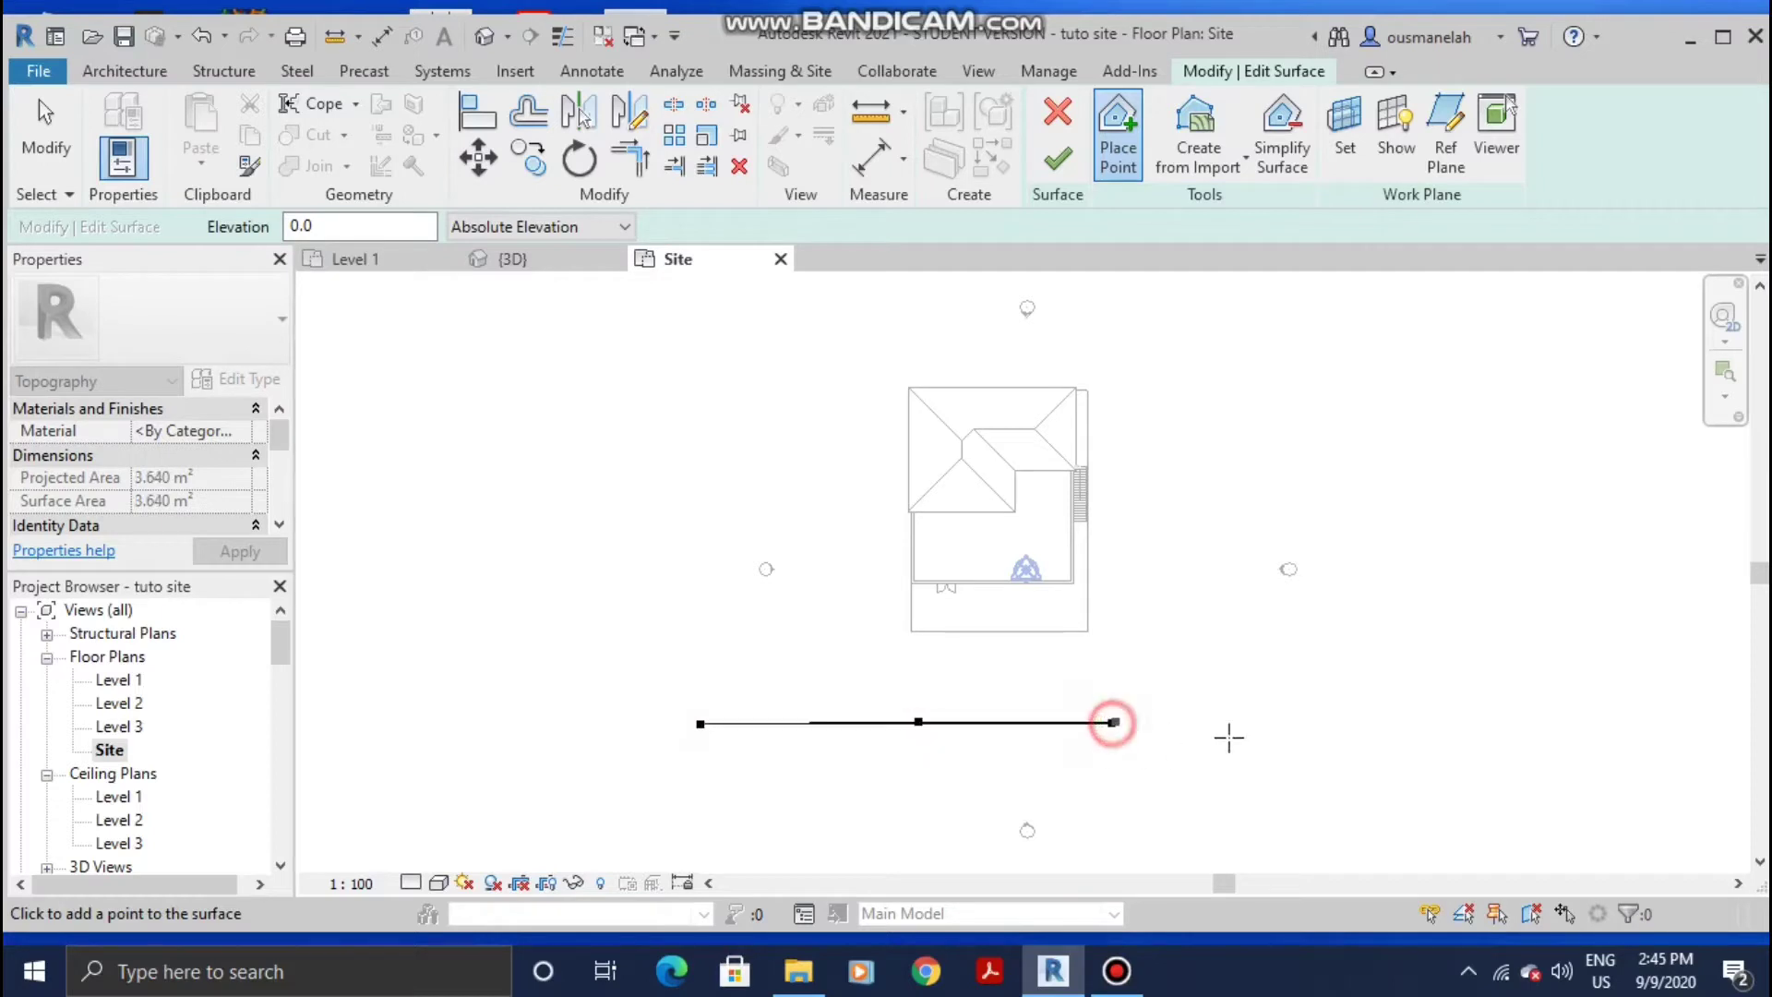
pyautogui.click(1336, 748)
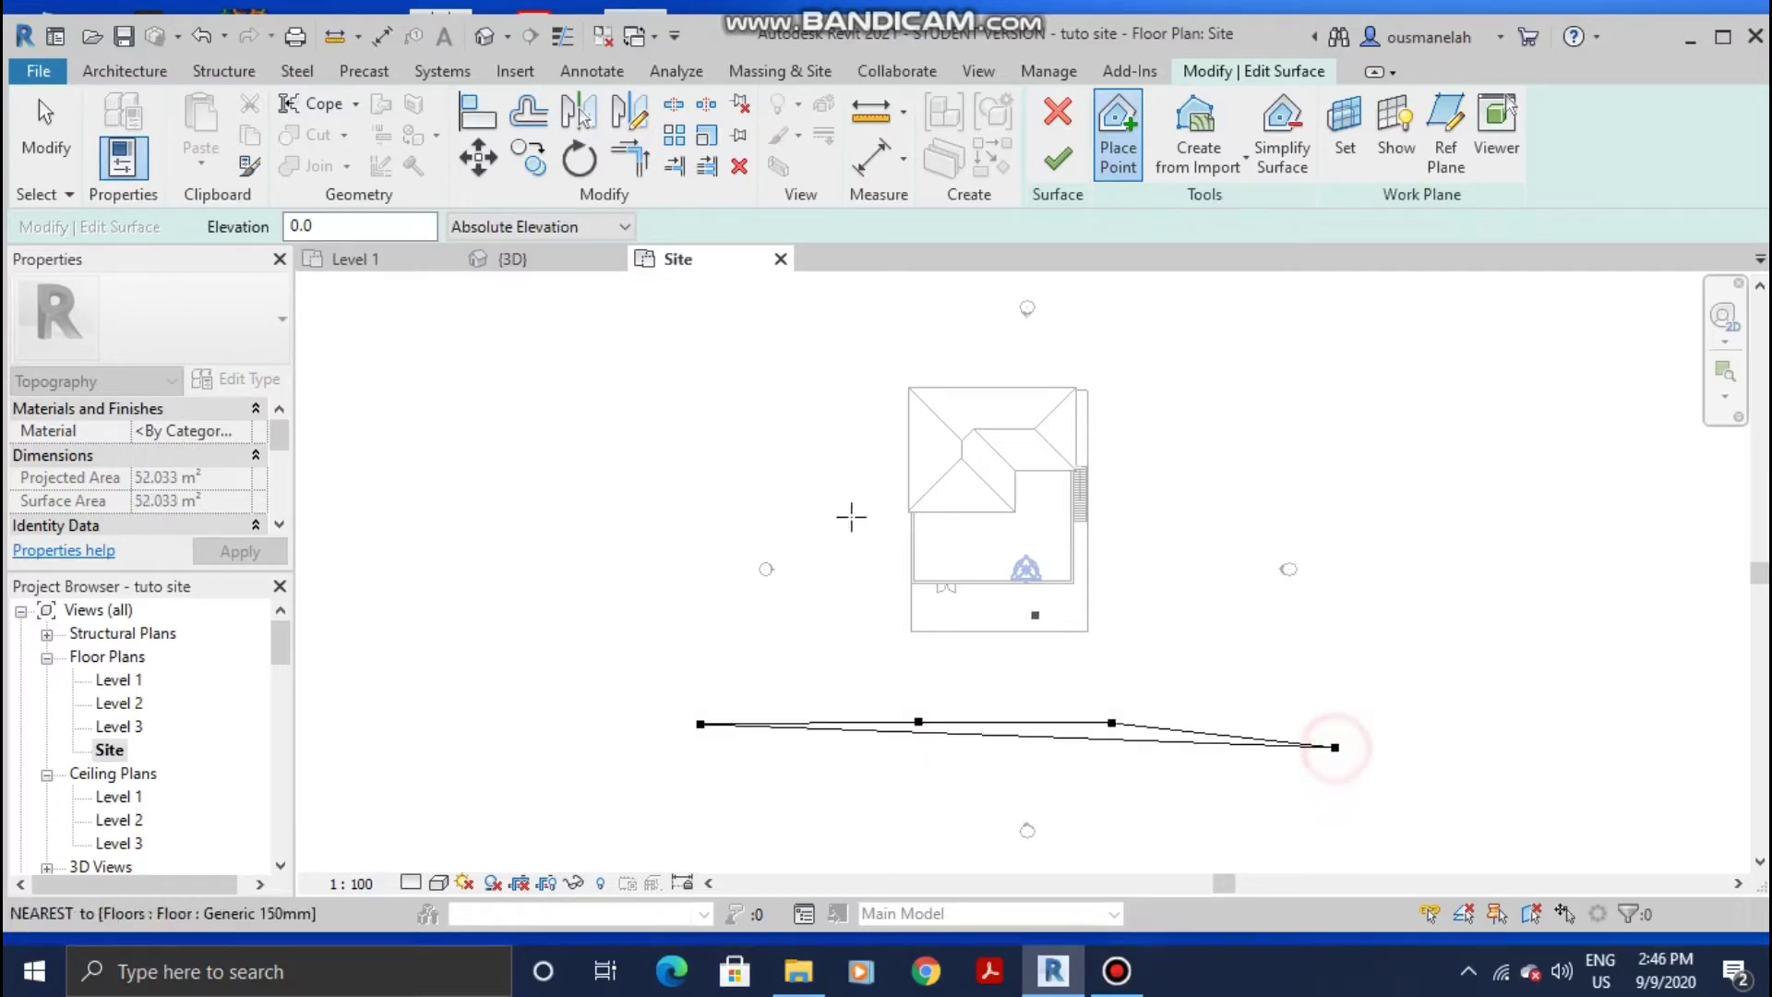
pyautogui.click(716, 560)
pyautogui.click(943, 569)
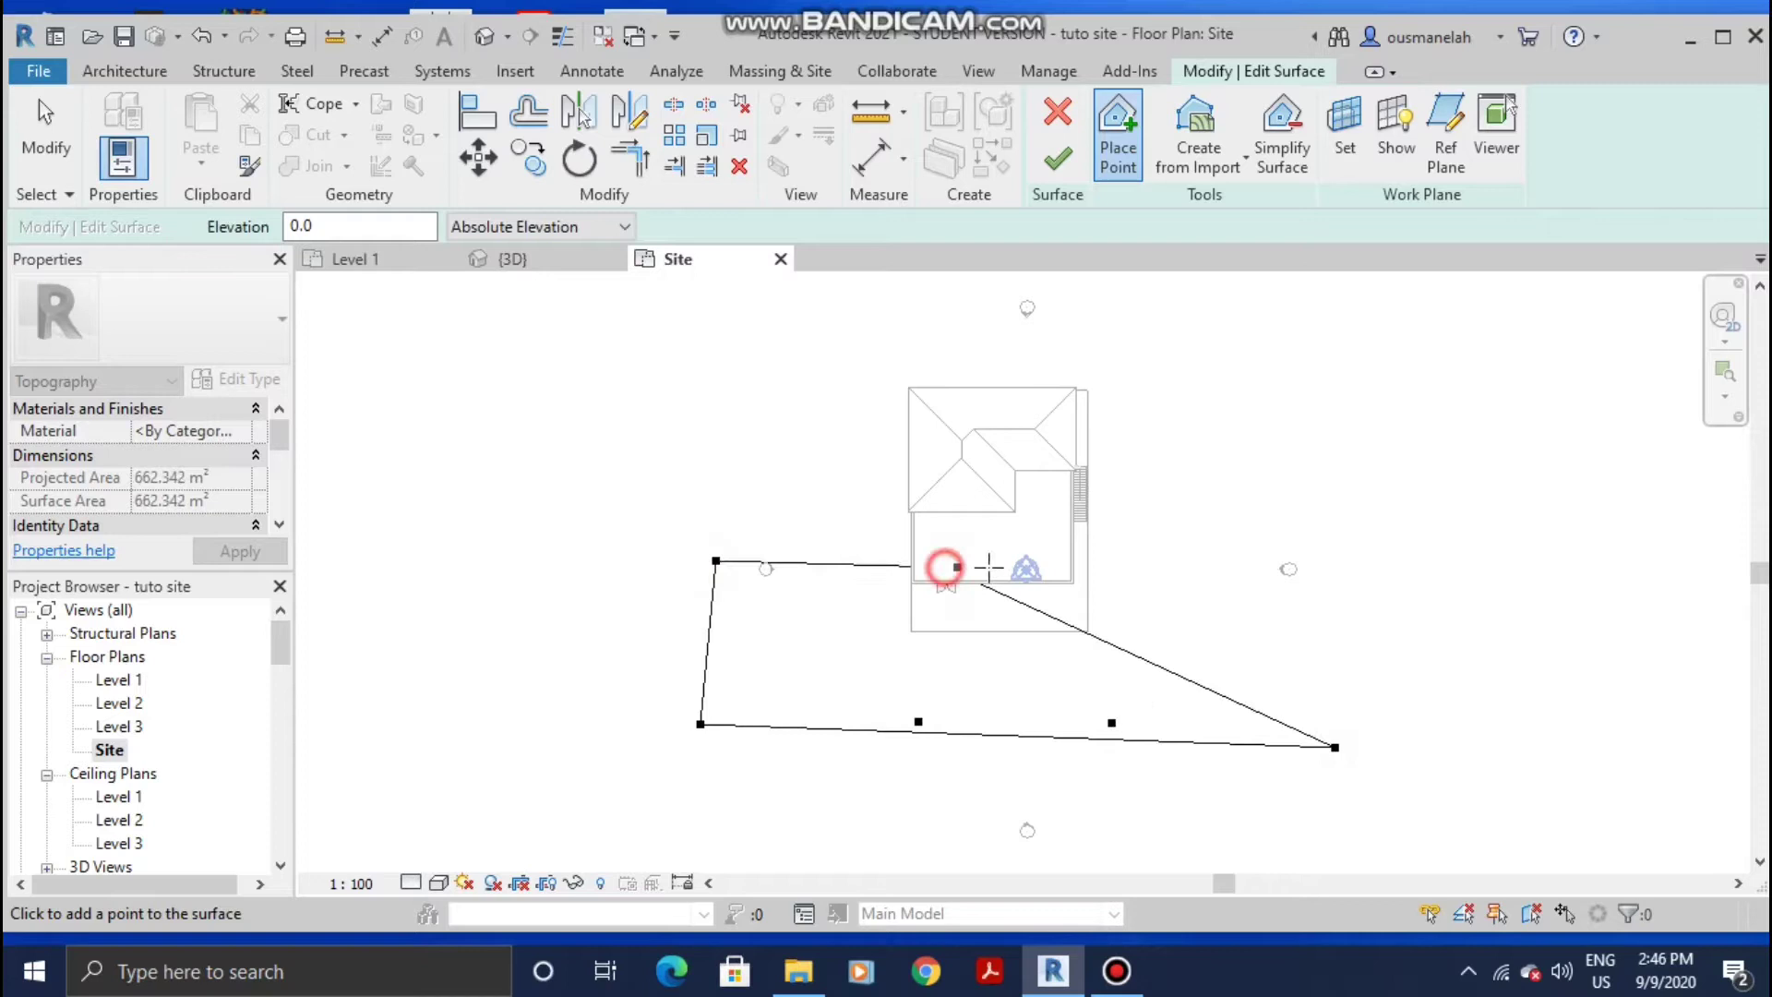
pyautogui.click(1073, 569)
pyautogui.click(1201, 560)
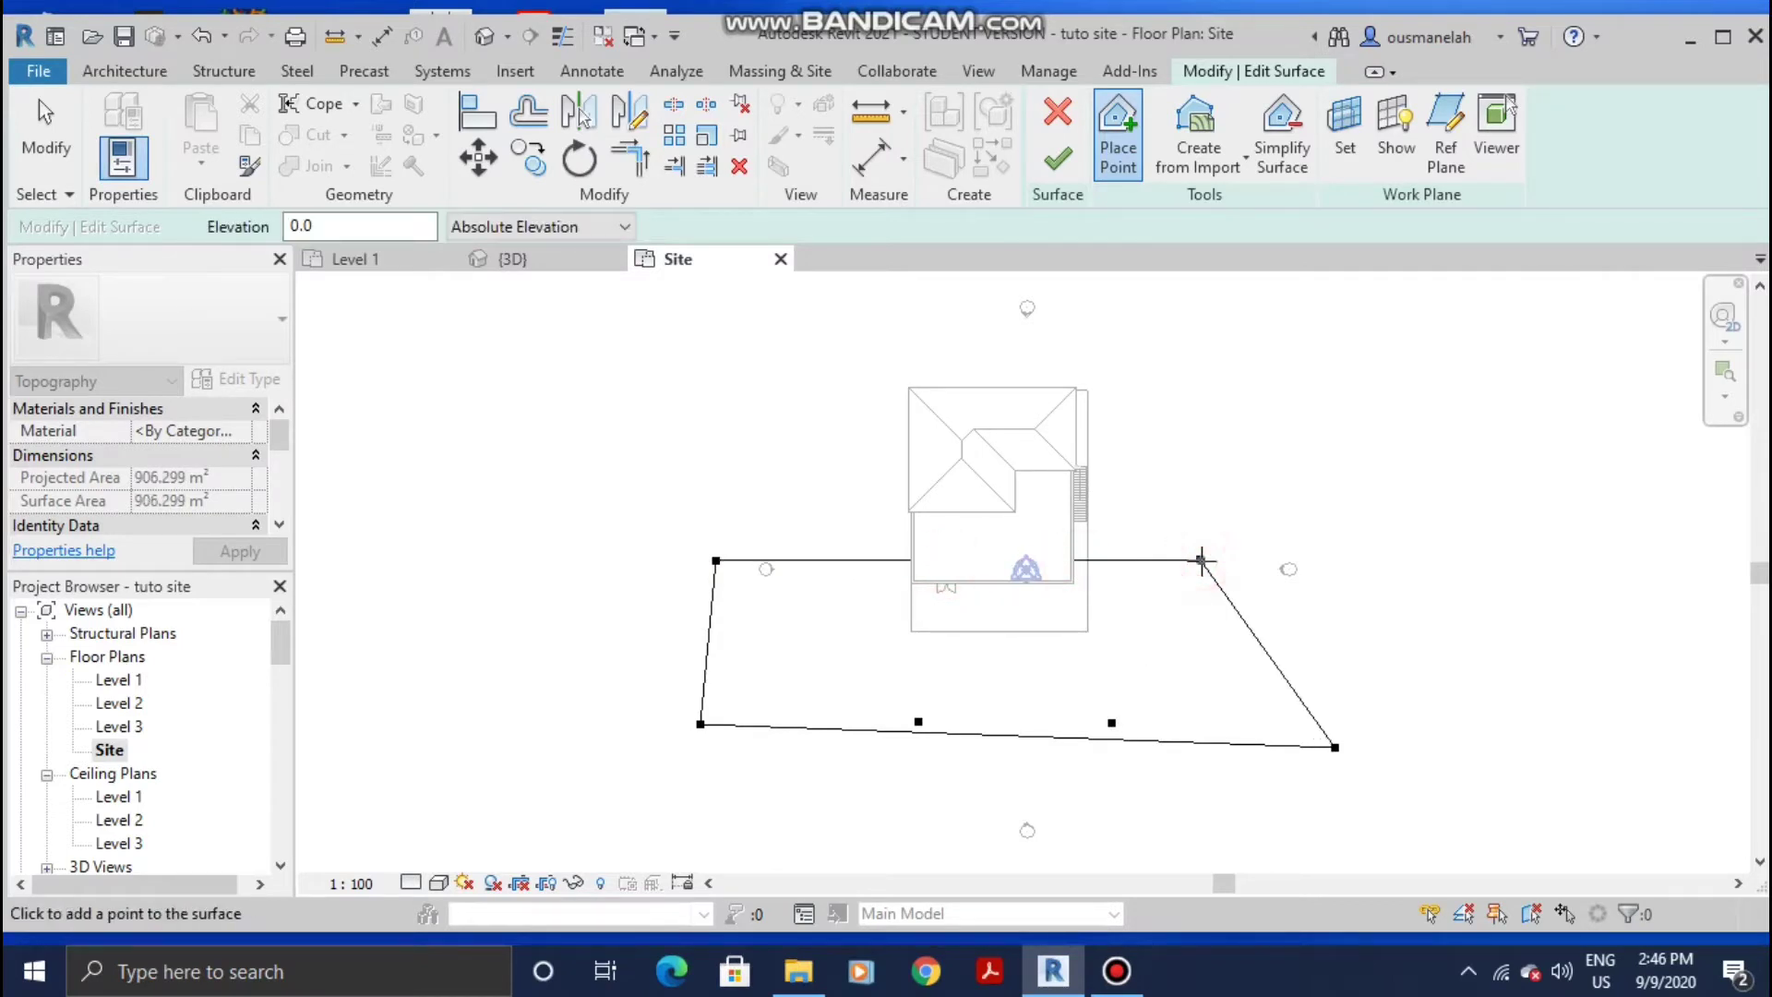
pyautogui.doubleClick(348, 223)
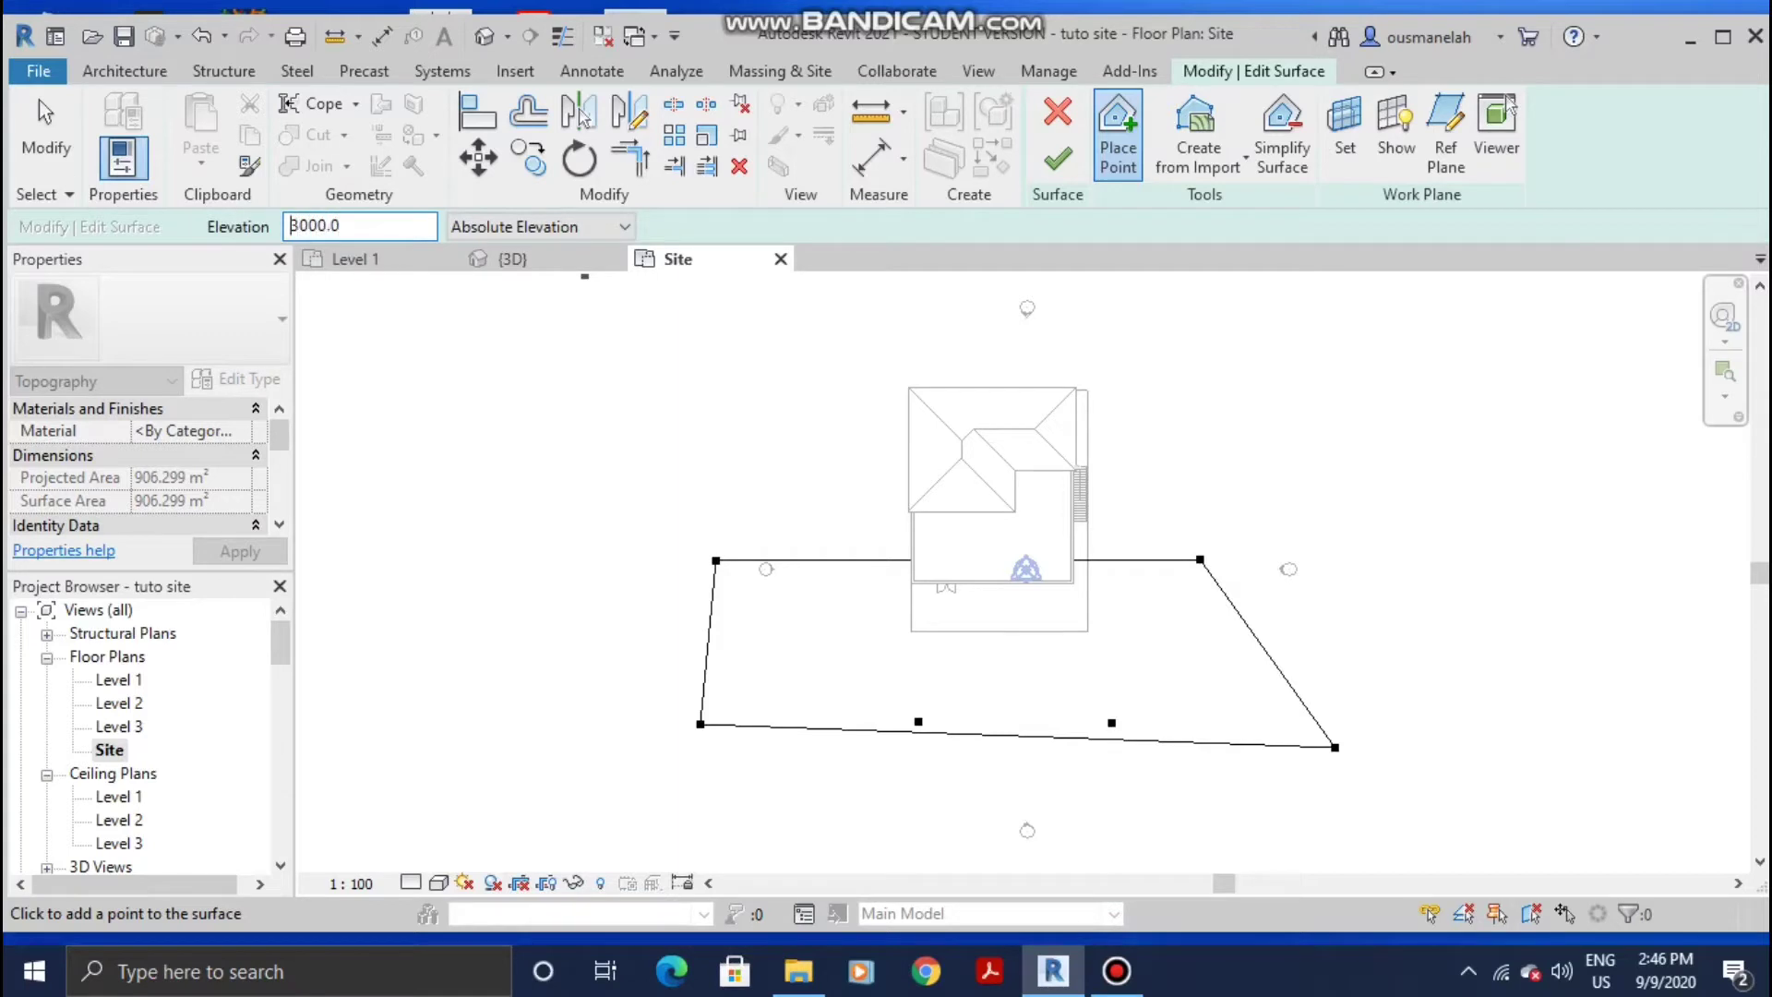
# Step: Place 3000-elevation points along the roof edge and farther north of the house
pyautogui.scroll(1, 709, 378)
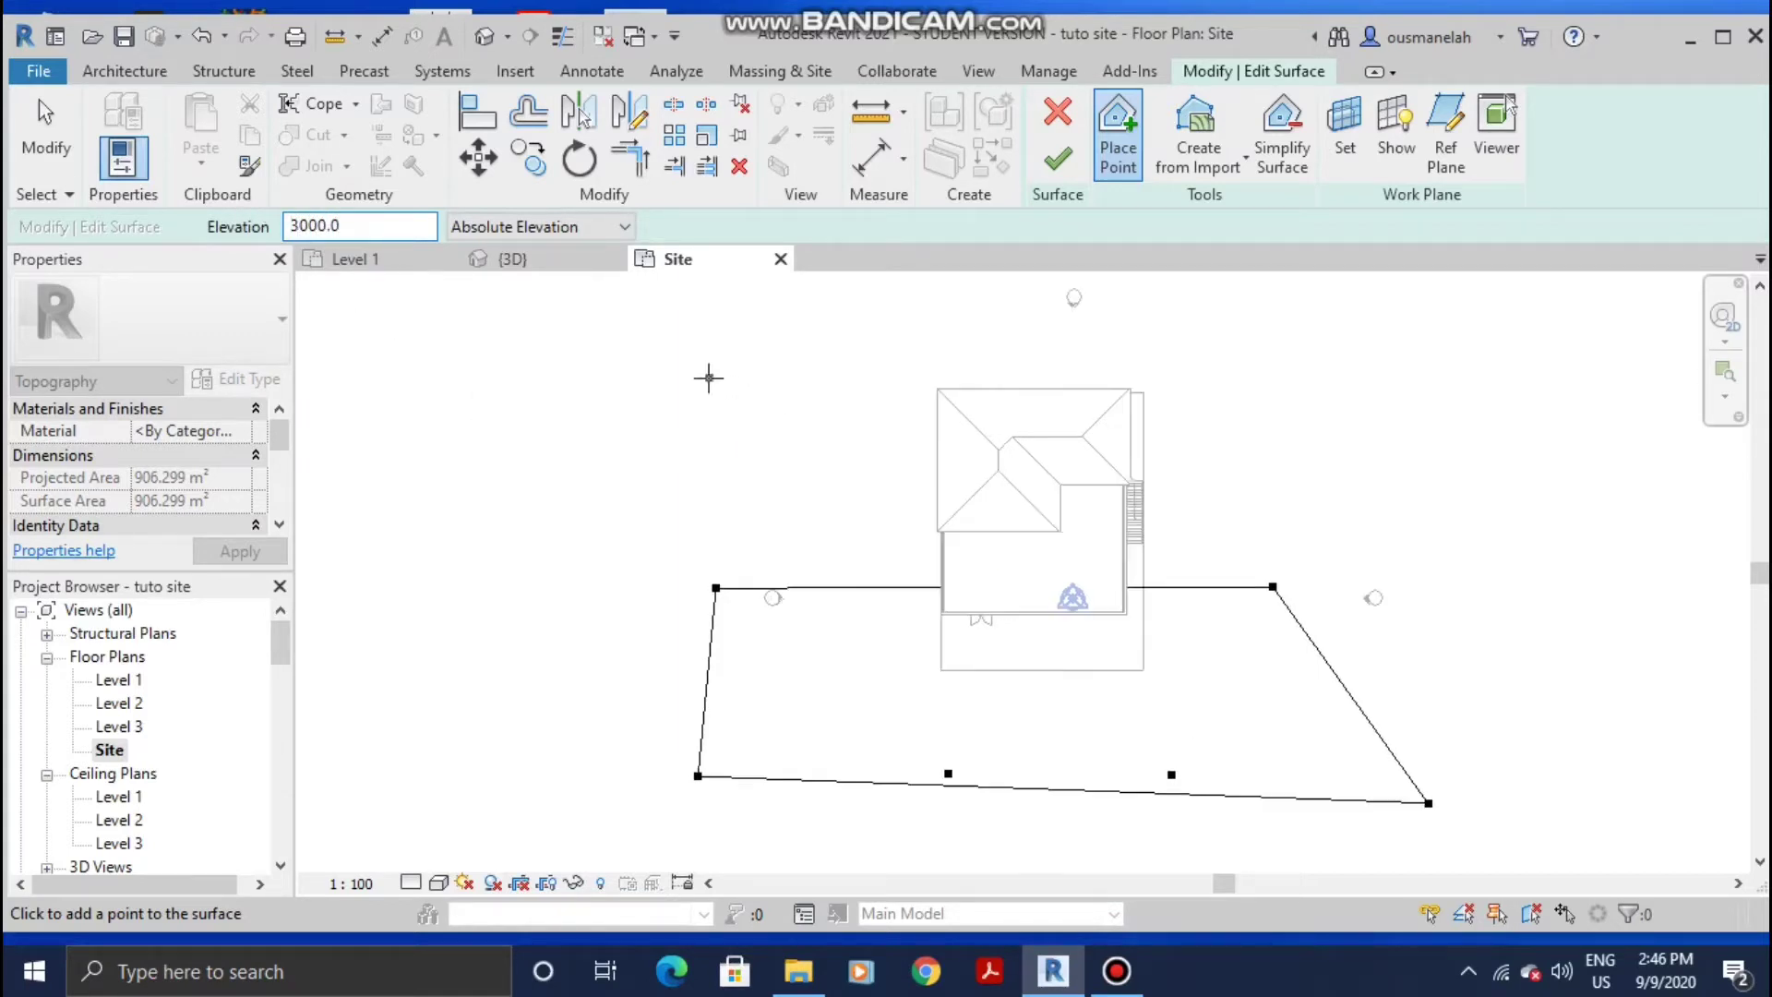
pyautogui.click(710, 381)
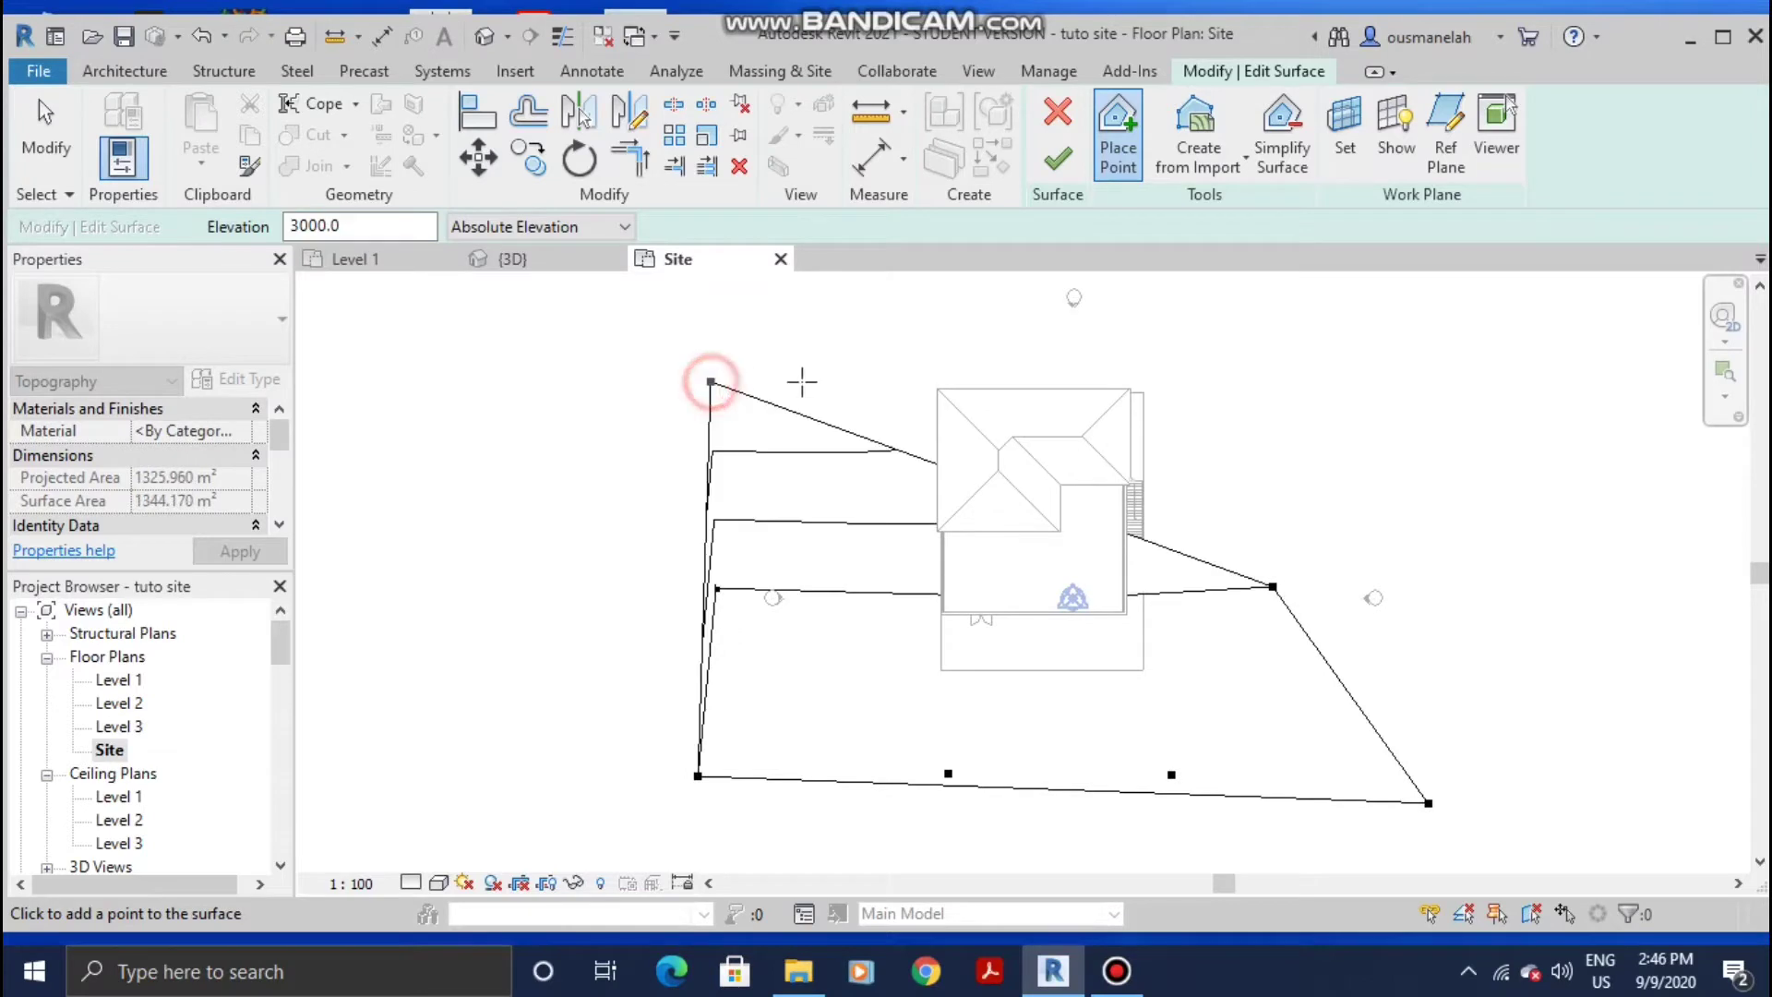
pyautogui.click(1033, 388)
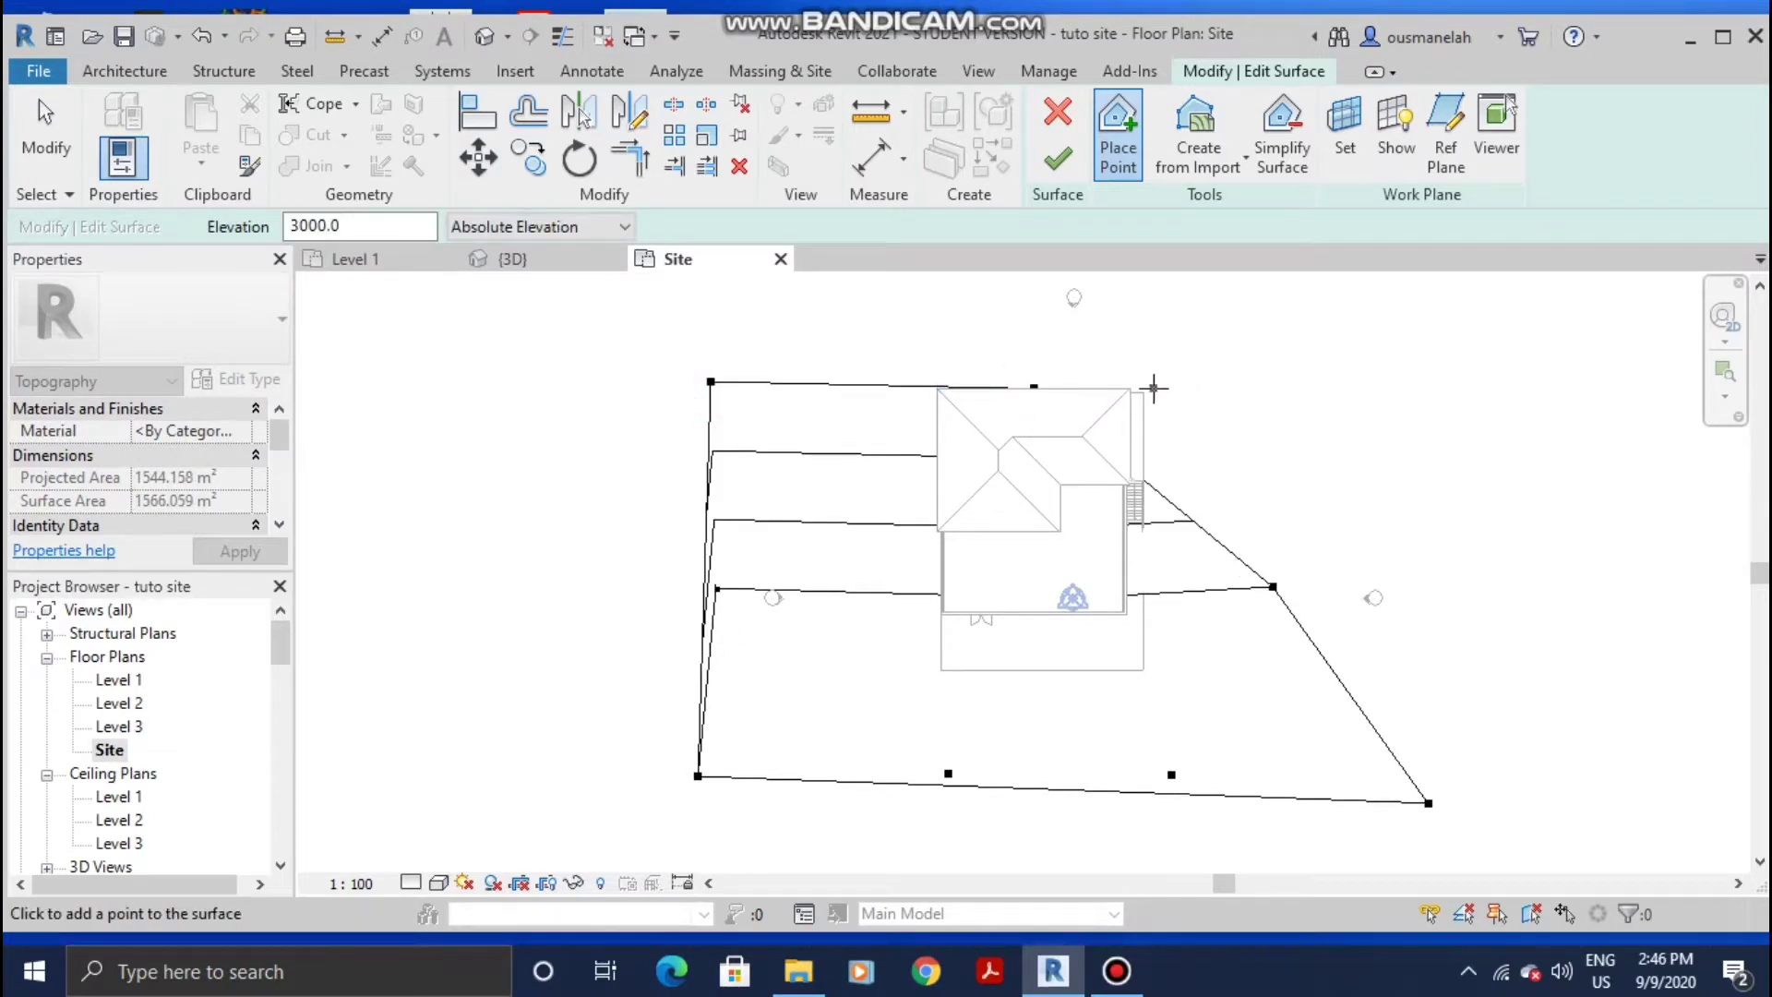
pyautogui.click(1144, 392)
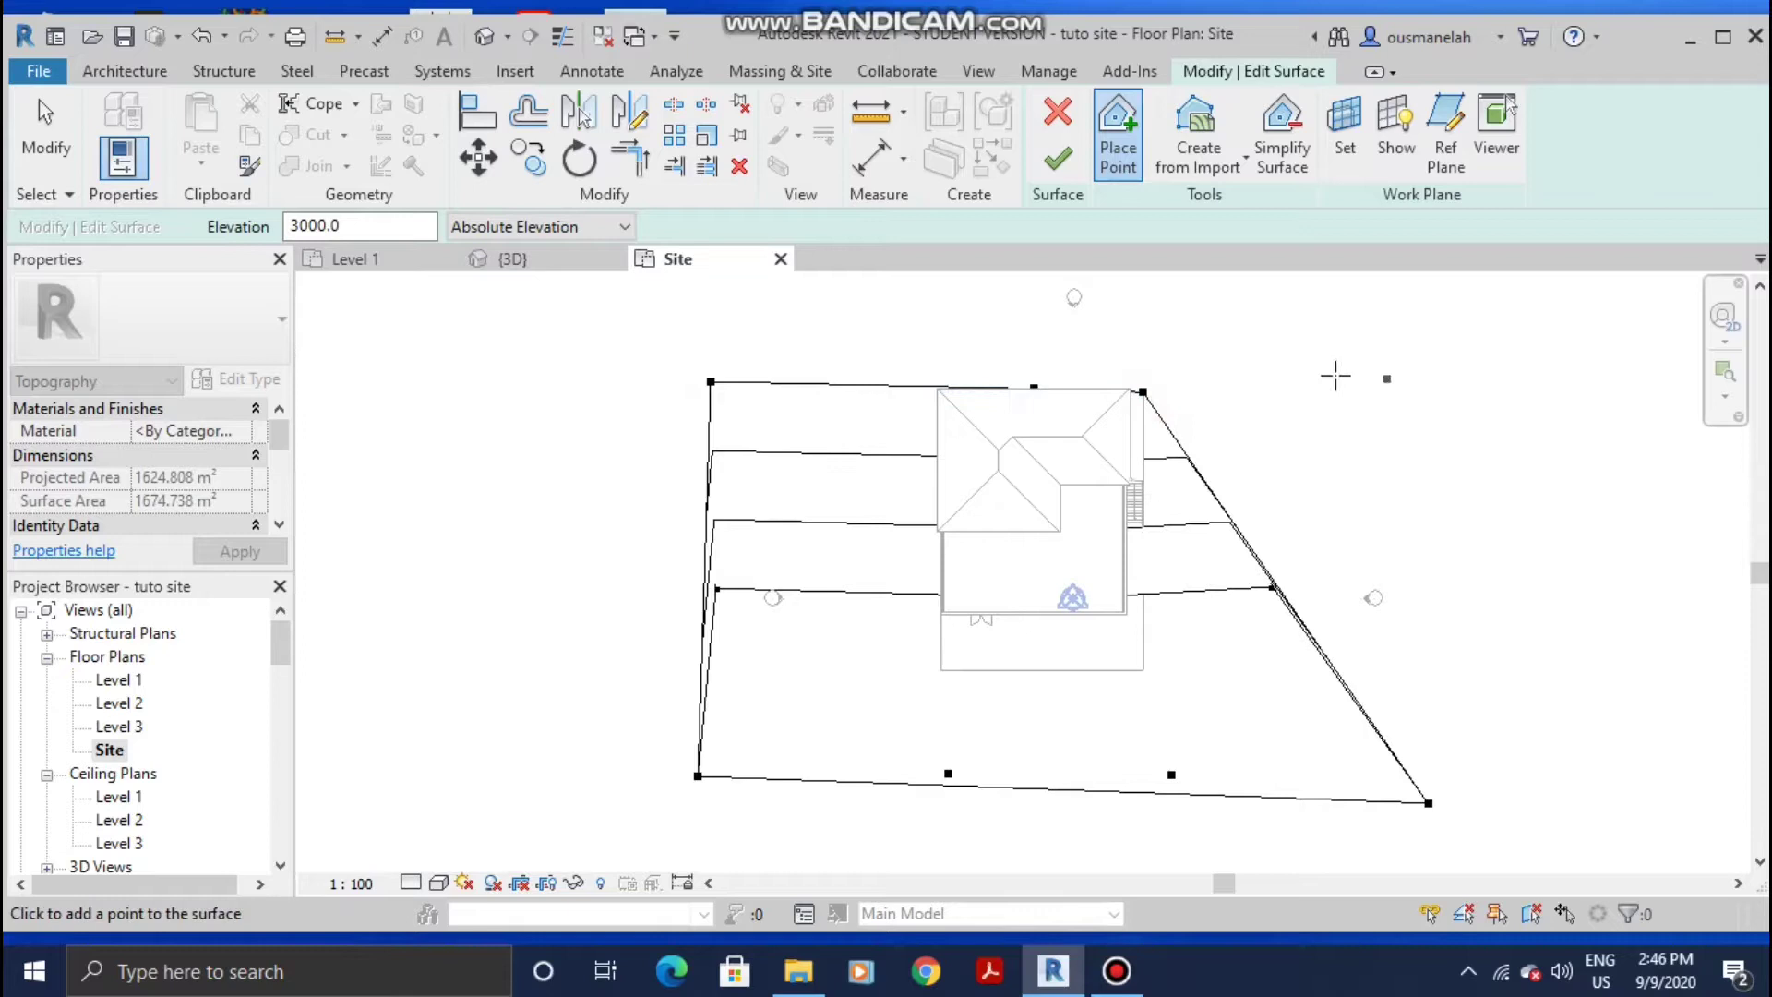
pyautogui.click(1316, 378)
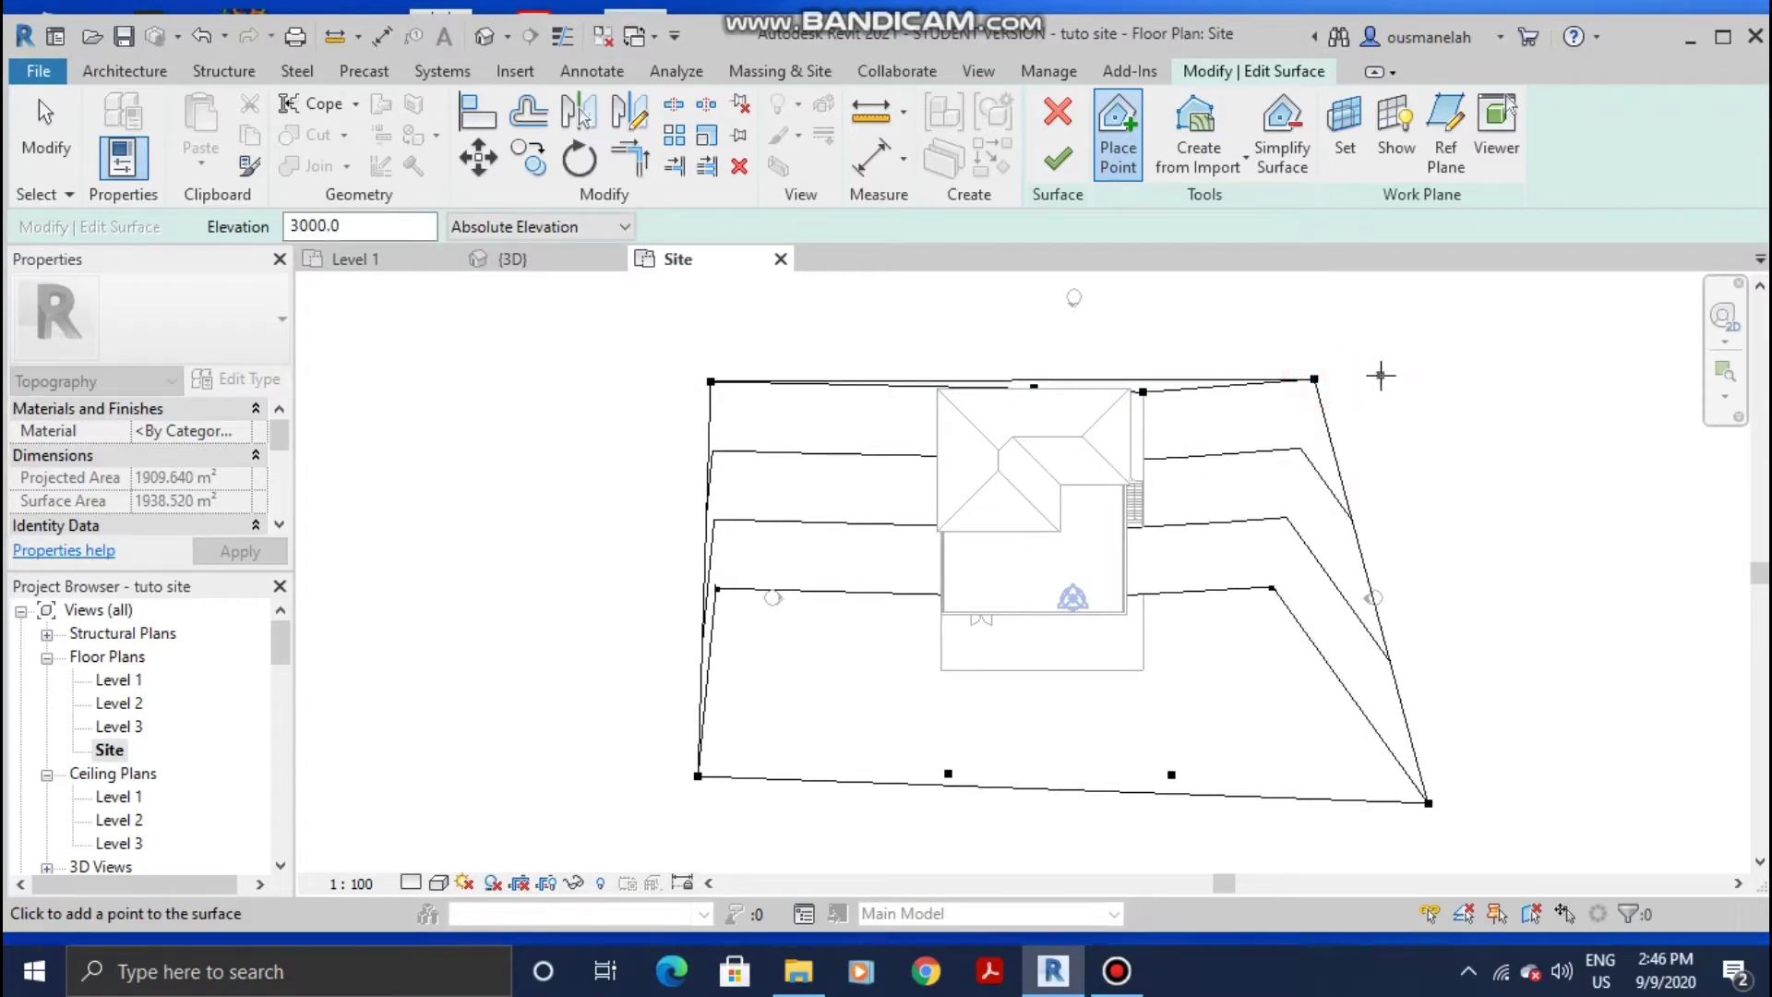
pyautogui.click(1382, 375)
pyautogui.moveTo(1381, 376); pyautogui.dragTo(1491, 609, button='middle')
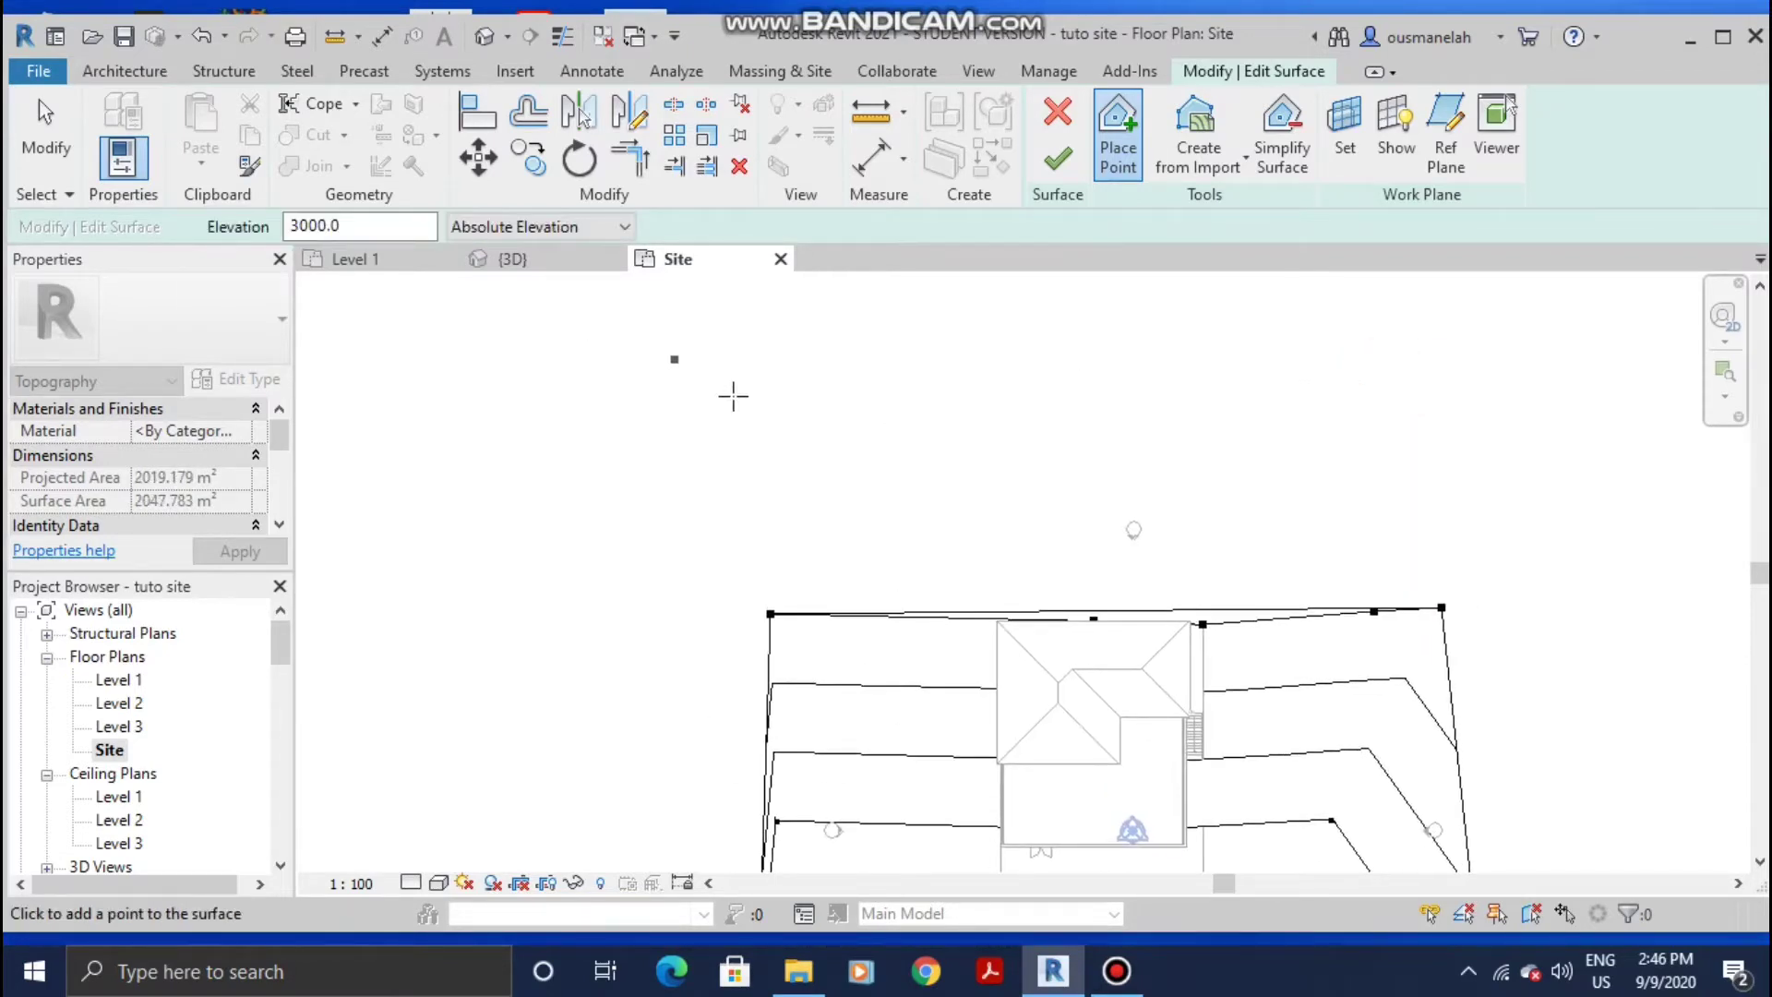
pyautogui.click(764, 456)
pyautogui.click(1125, 444)
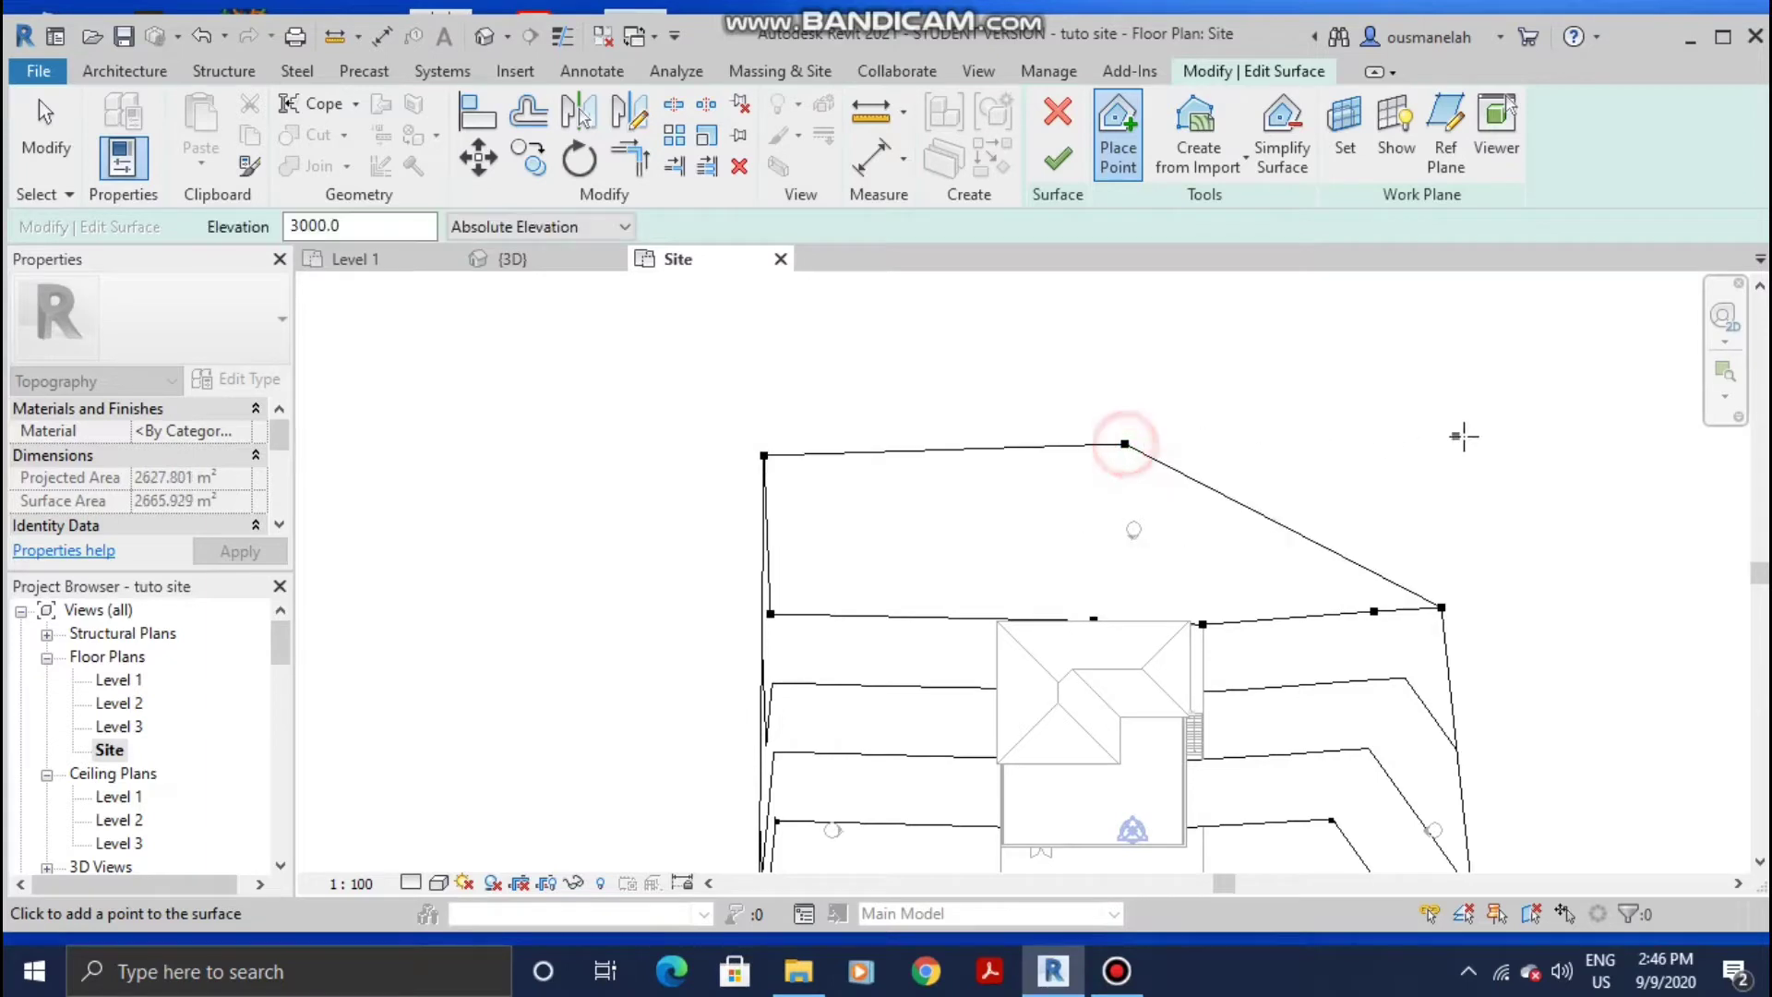
pyautogui.click(1458, 431)
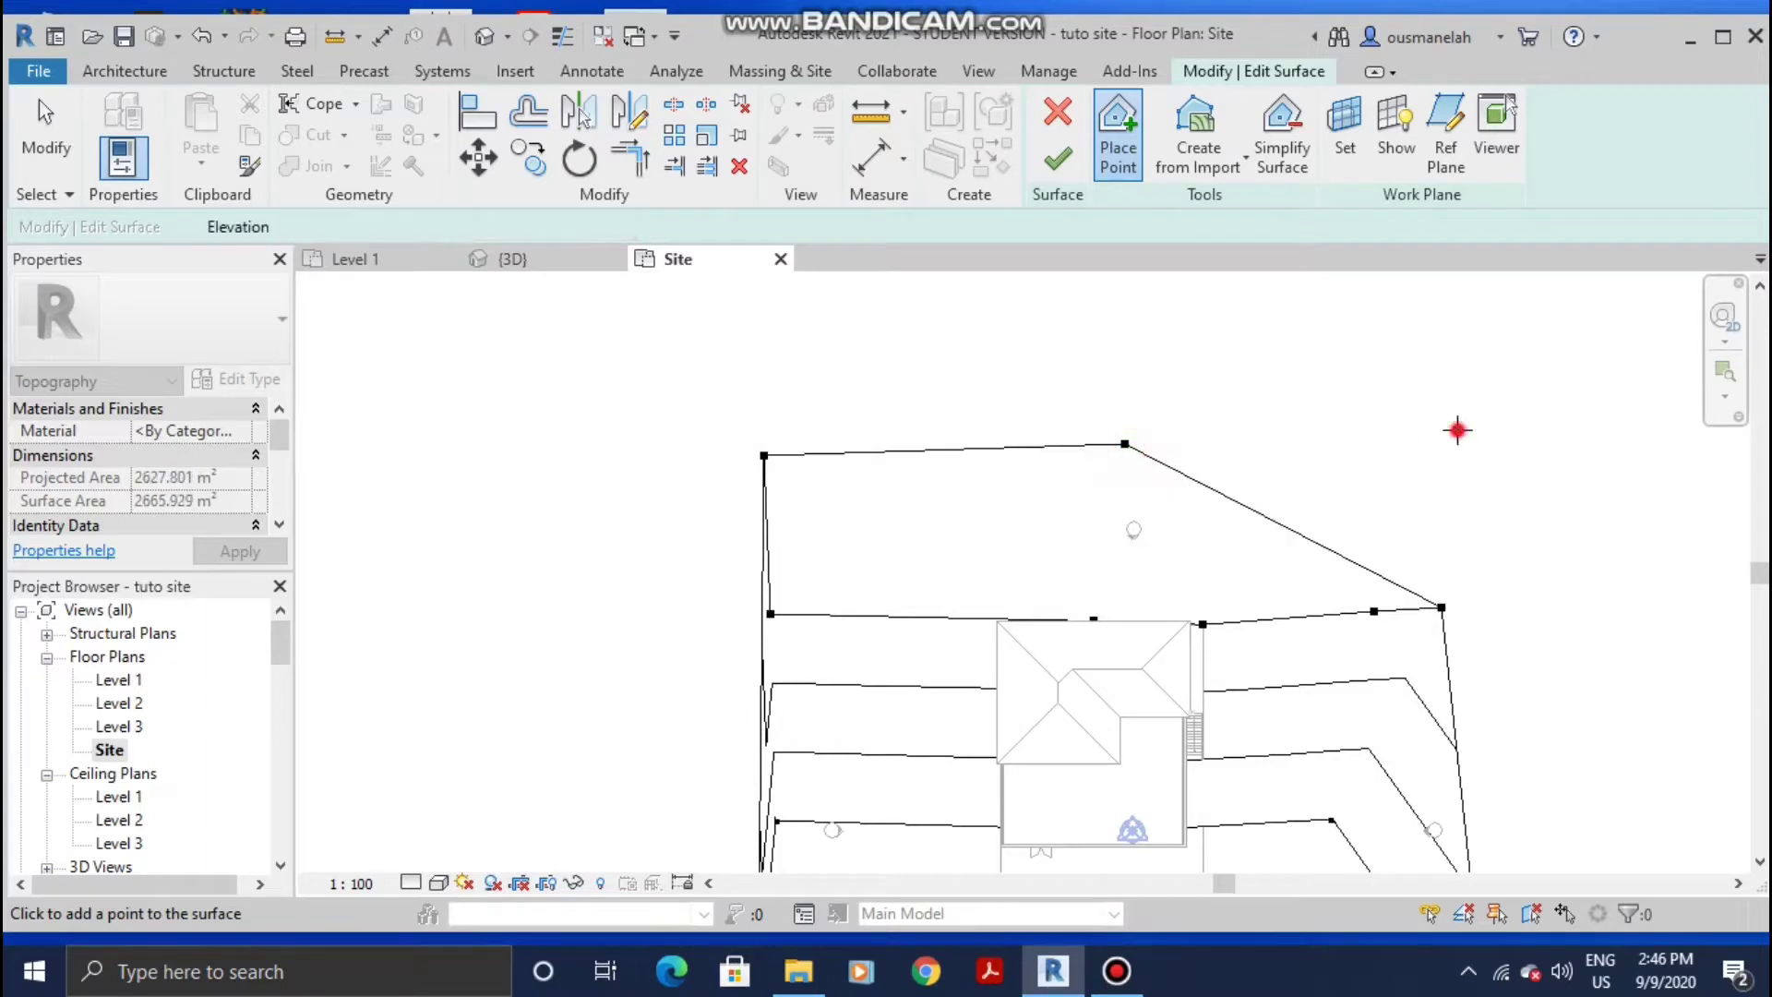
# Step: Finish the toposurface and switch to the {3D} view
pyautogui.click(1058, 166)
pyautogui.click(513, 259)
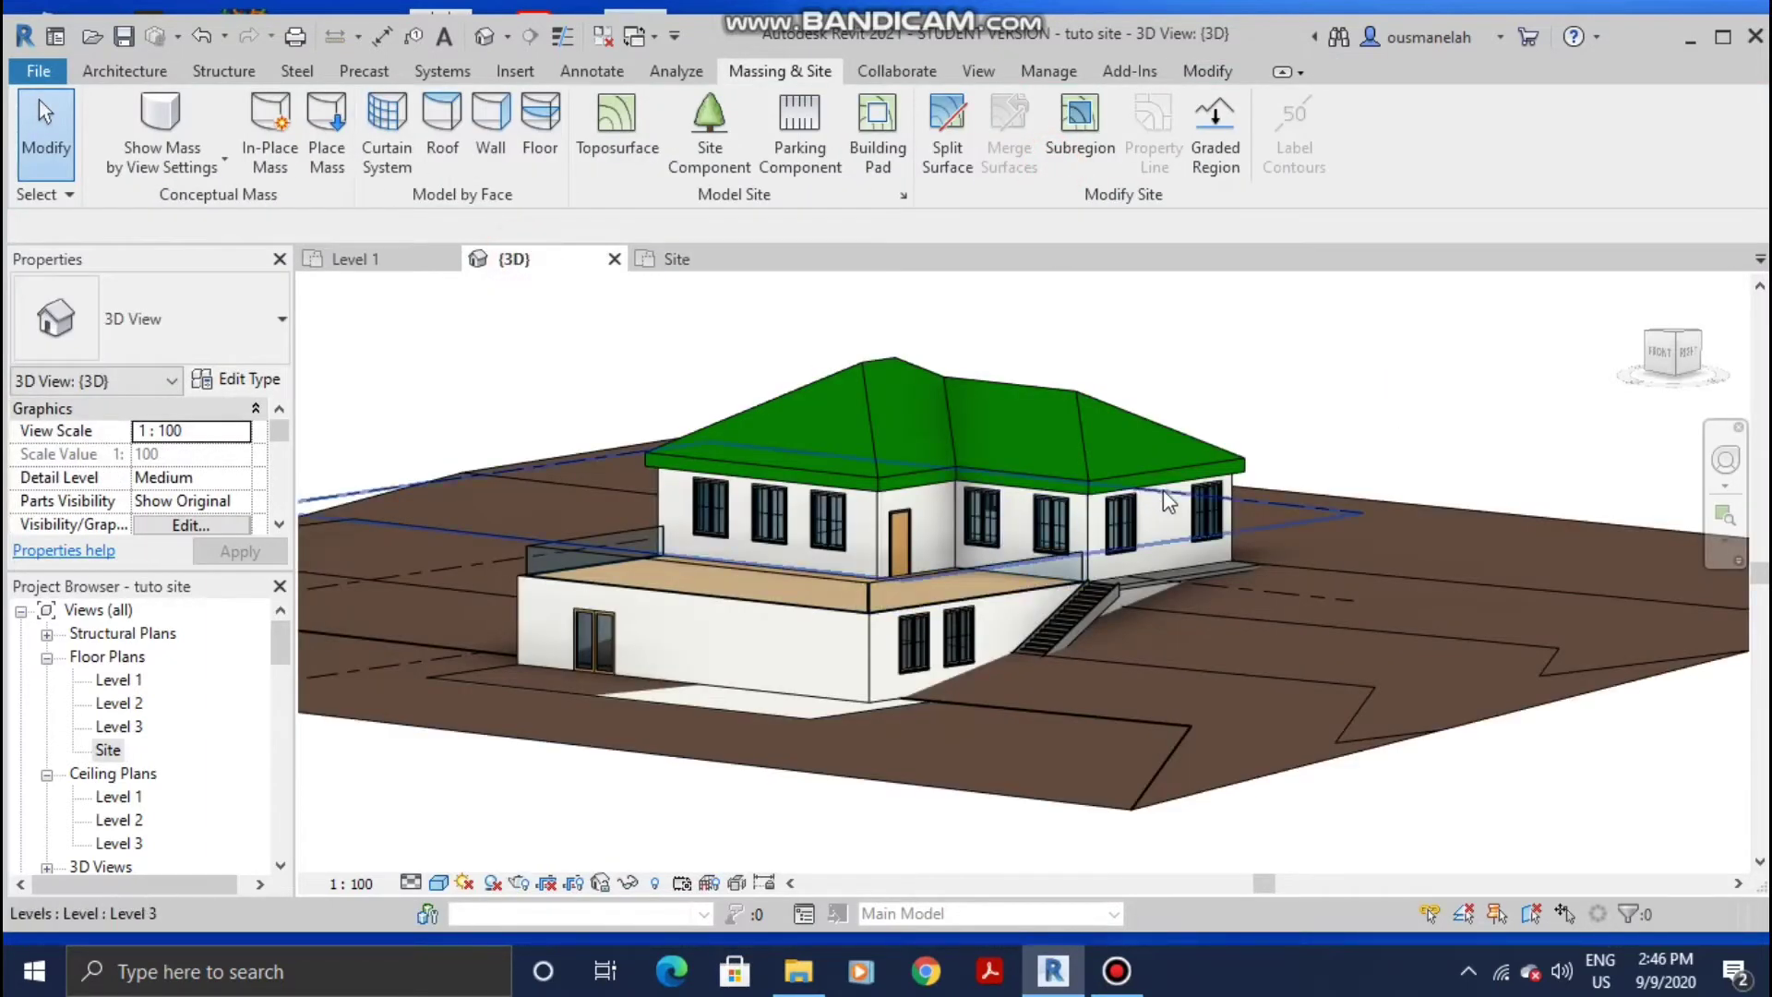
pyautogui.scroll(-4, 1169, 501)
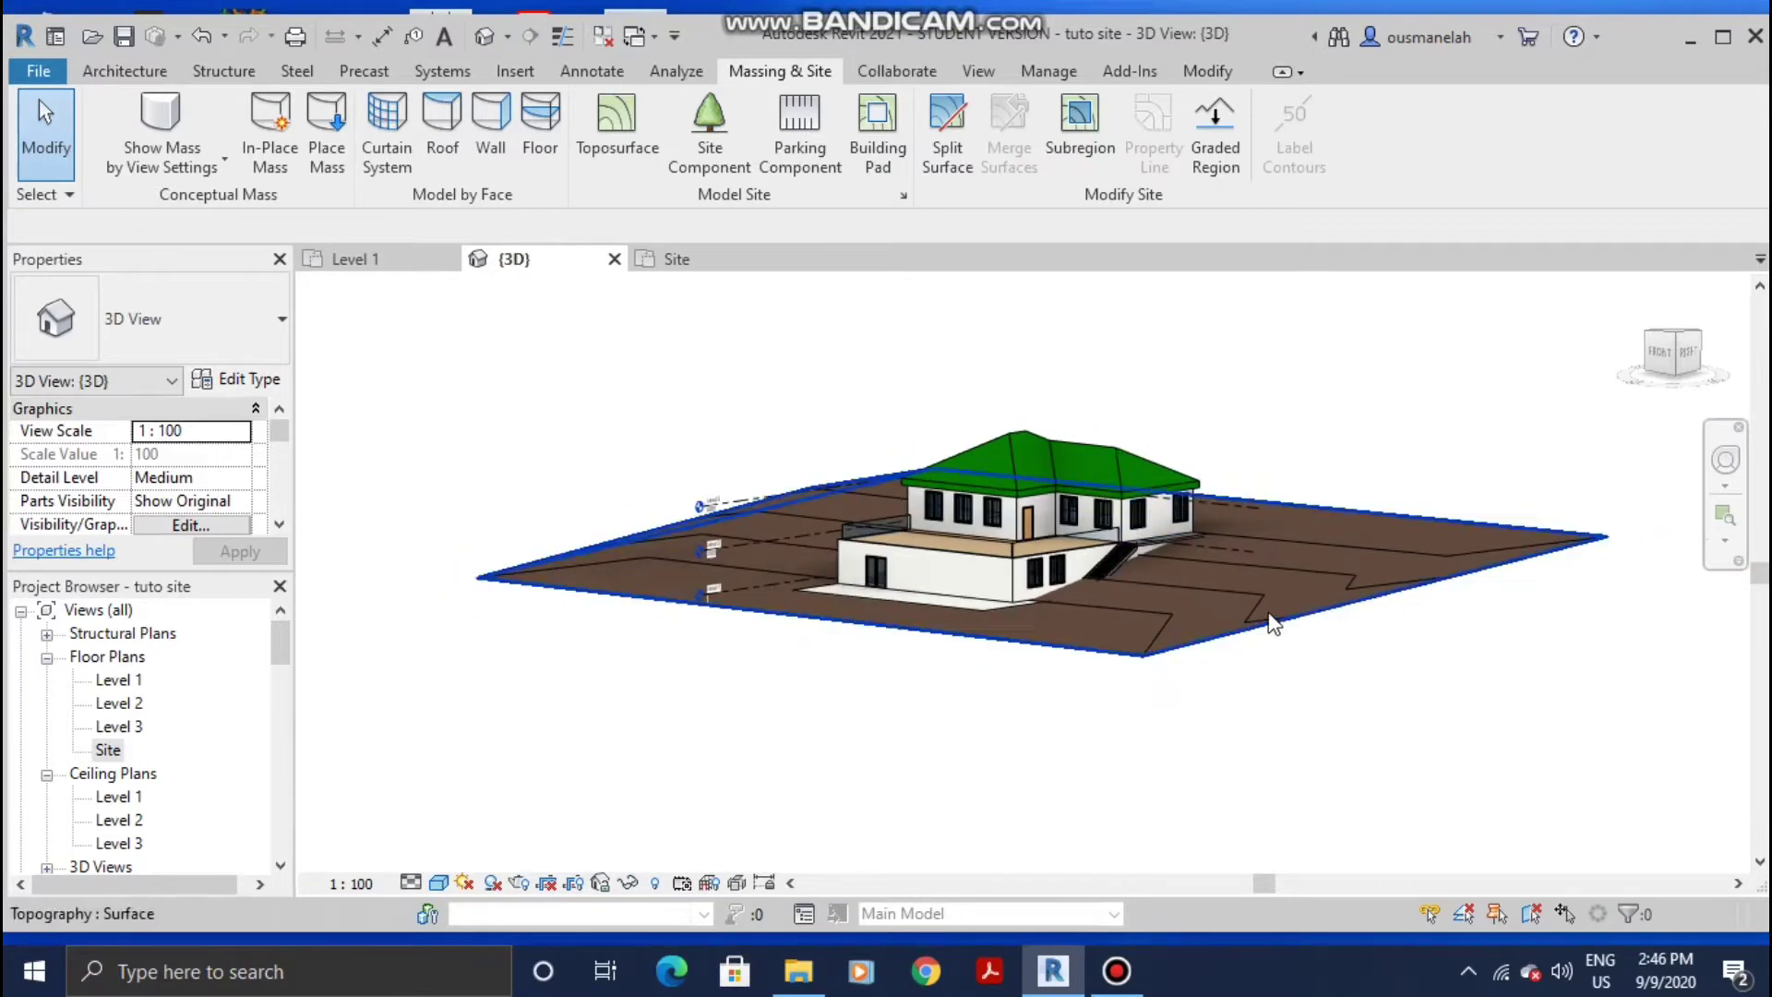
pyautogui.scroll(2, 1166, 552)
pyautogui.scroll(-2, 1278, 625)
# Step: Orbit and zoom the 3D view to inspect the brown sloping terrain around the house
pyautogui.keyDown('shift'); pyautogui.moveTo(1277, 625); pyautogui.dragTo(1139, 613, button='middle'); pyautogui.keyUp('shift')
pyautogui.scroll(2, 1058, 515)
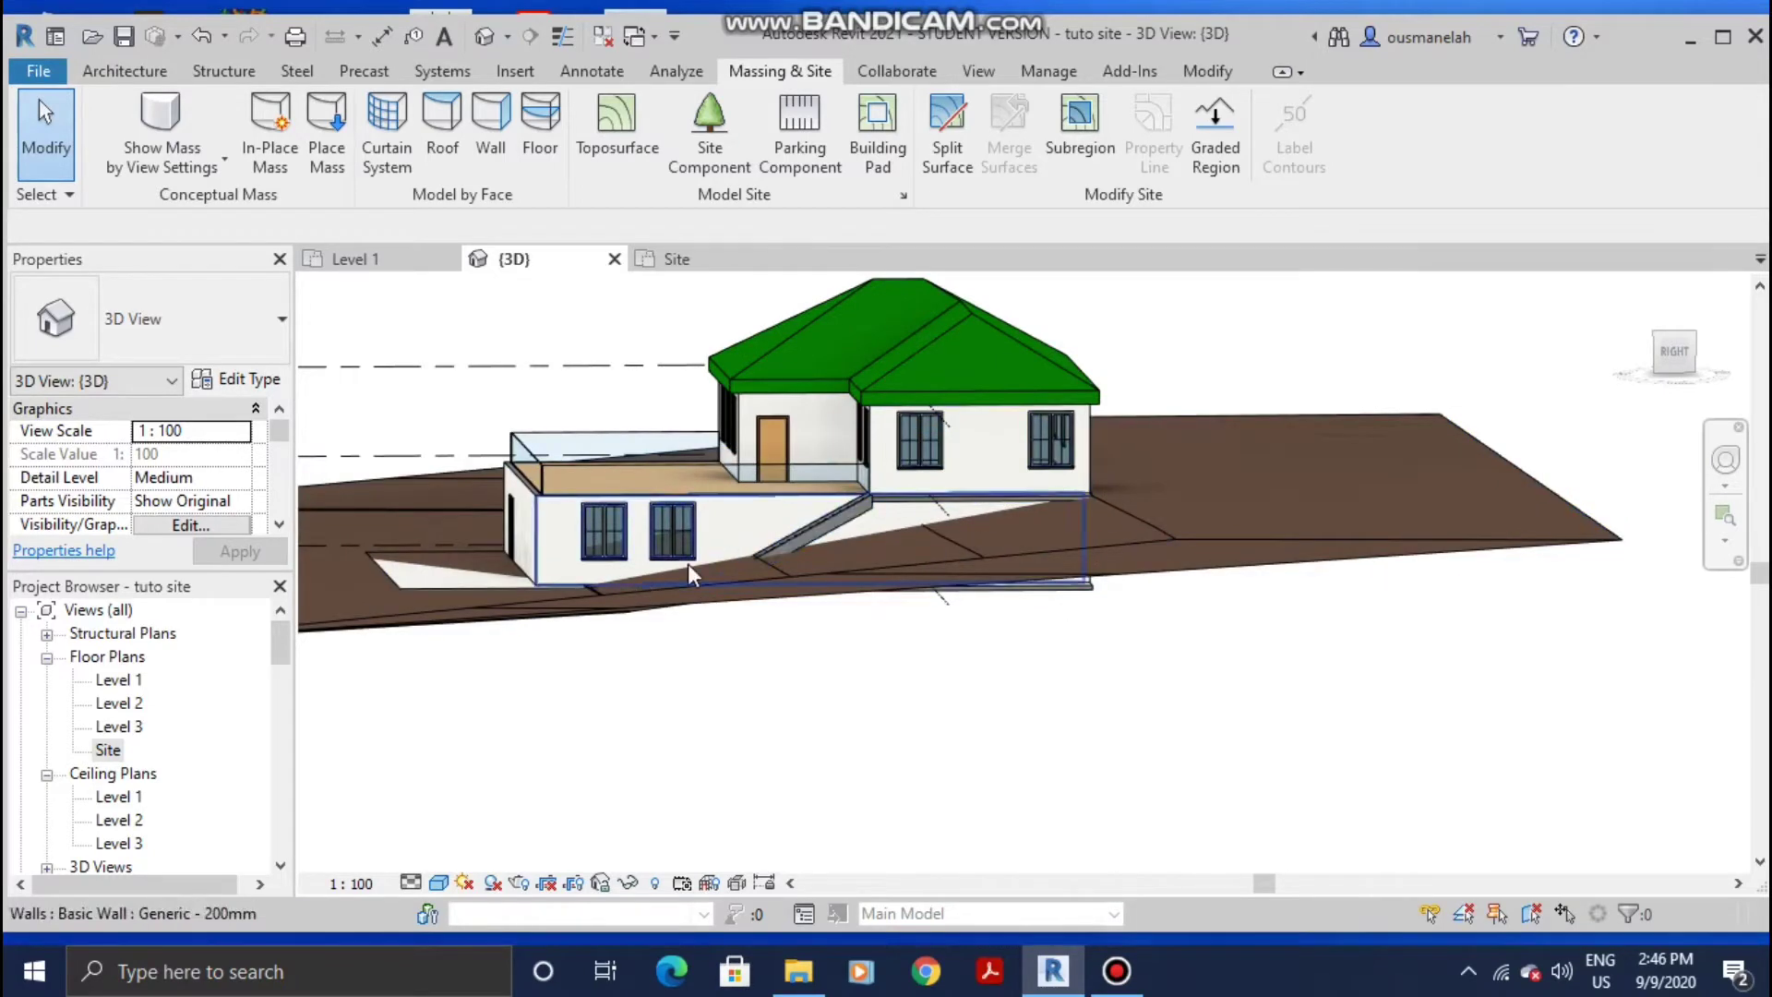
pyautogui.keyDown('shift'); pyautogui.moveTo(688, 563); pyautogui.dragTo(850, 573, button='middle'); pyautogui.keyUp('shift')
pyautogui.scroll(-2, 987, 701)
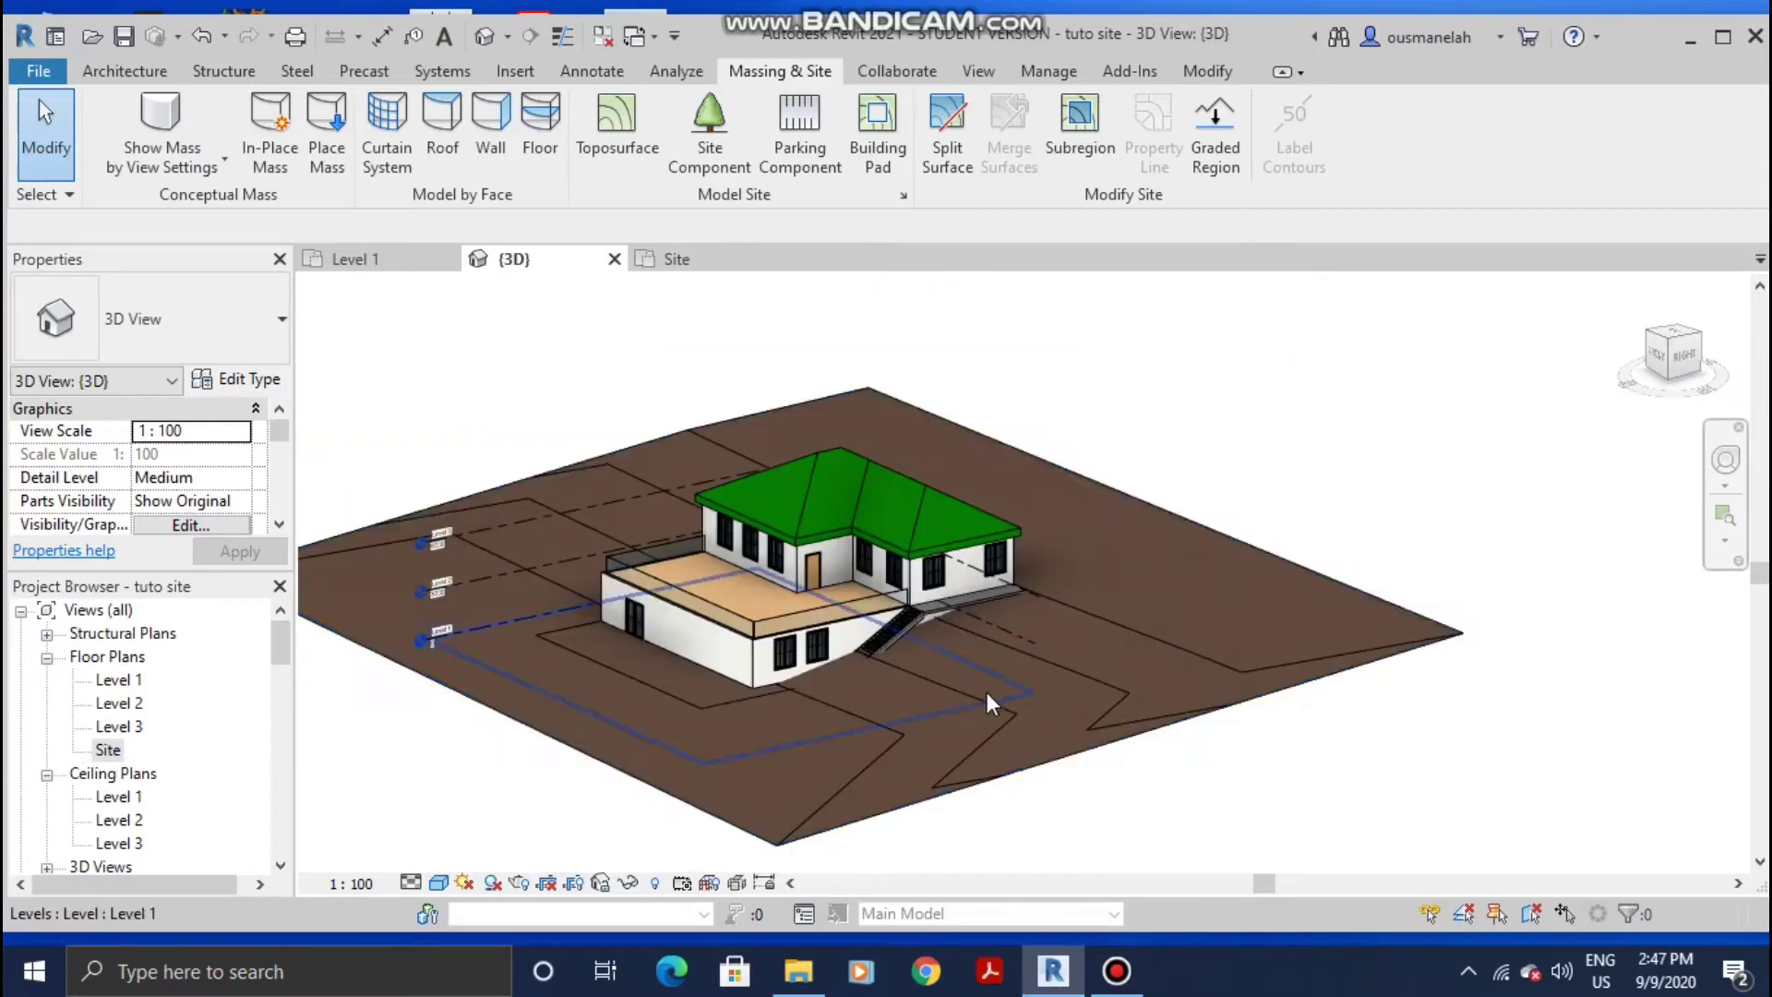
pyautogui.scroll(4, 987, 702)
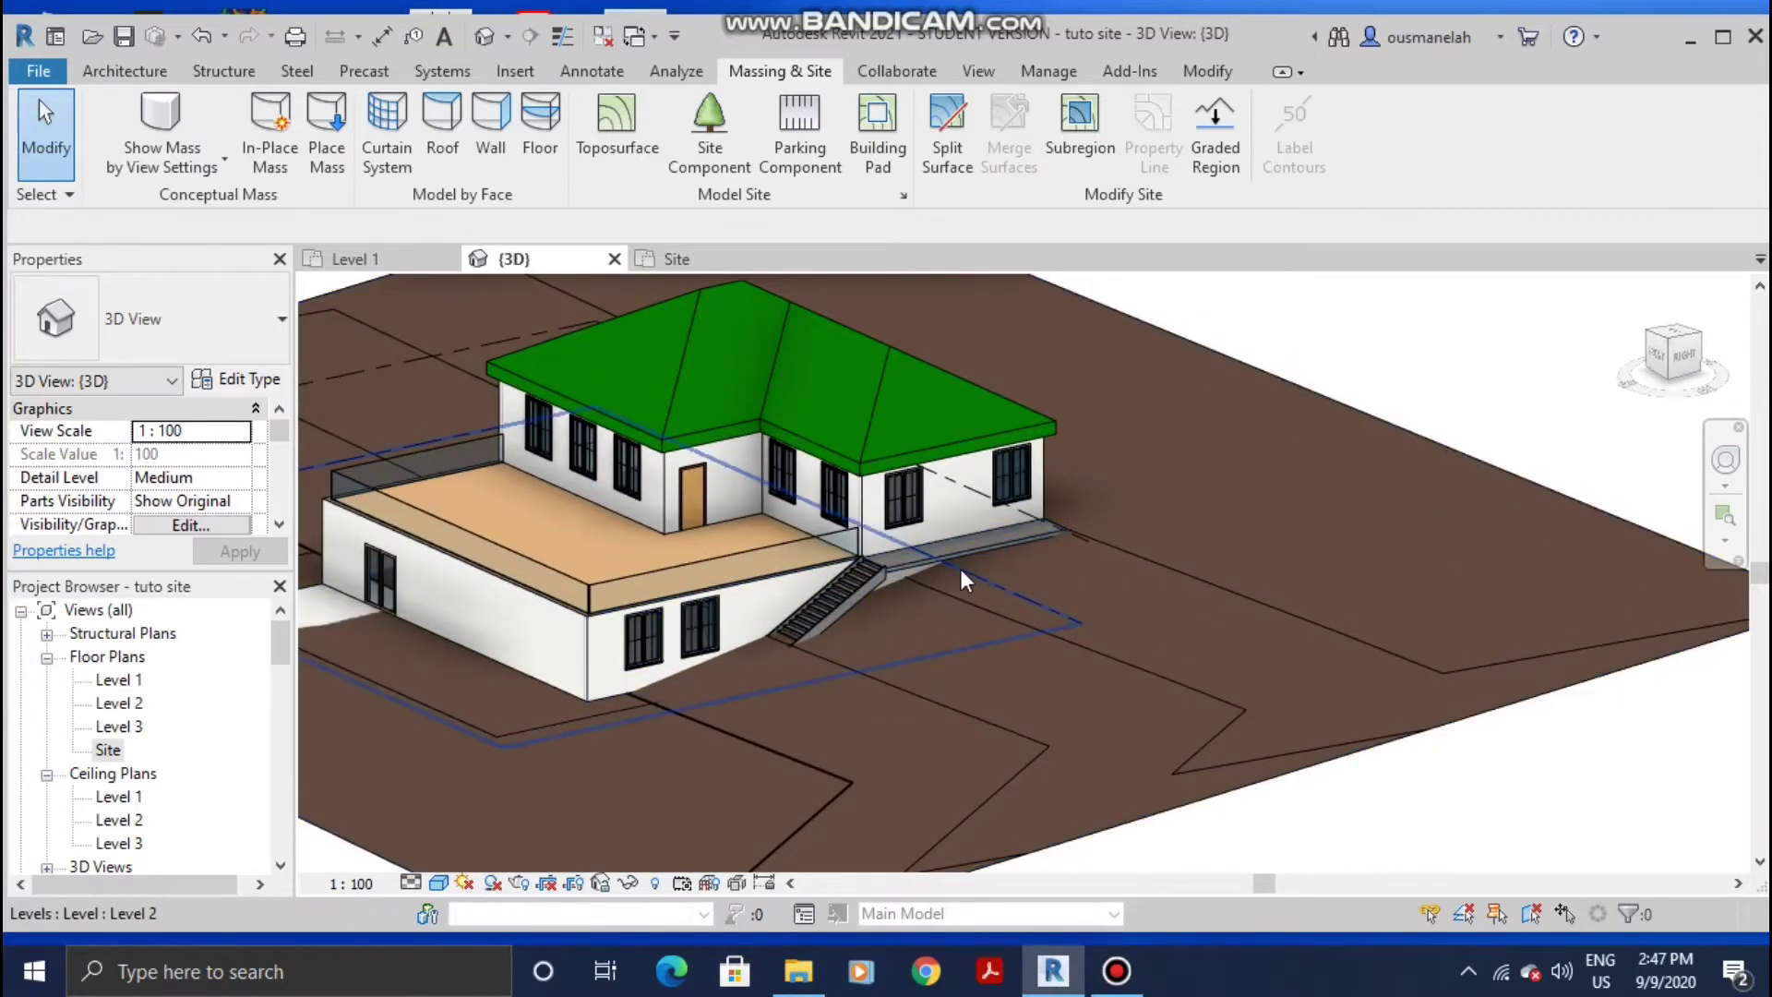
pyautogui.scroll(-3, 1065, 556)
pyautogui.scroll(2, 839, 603)
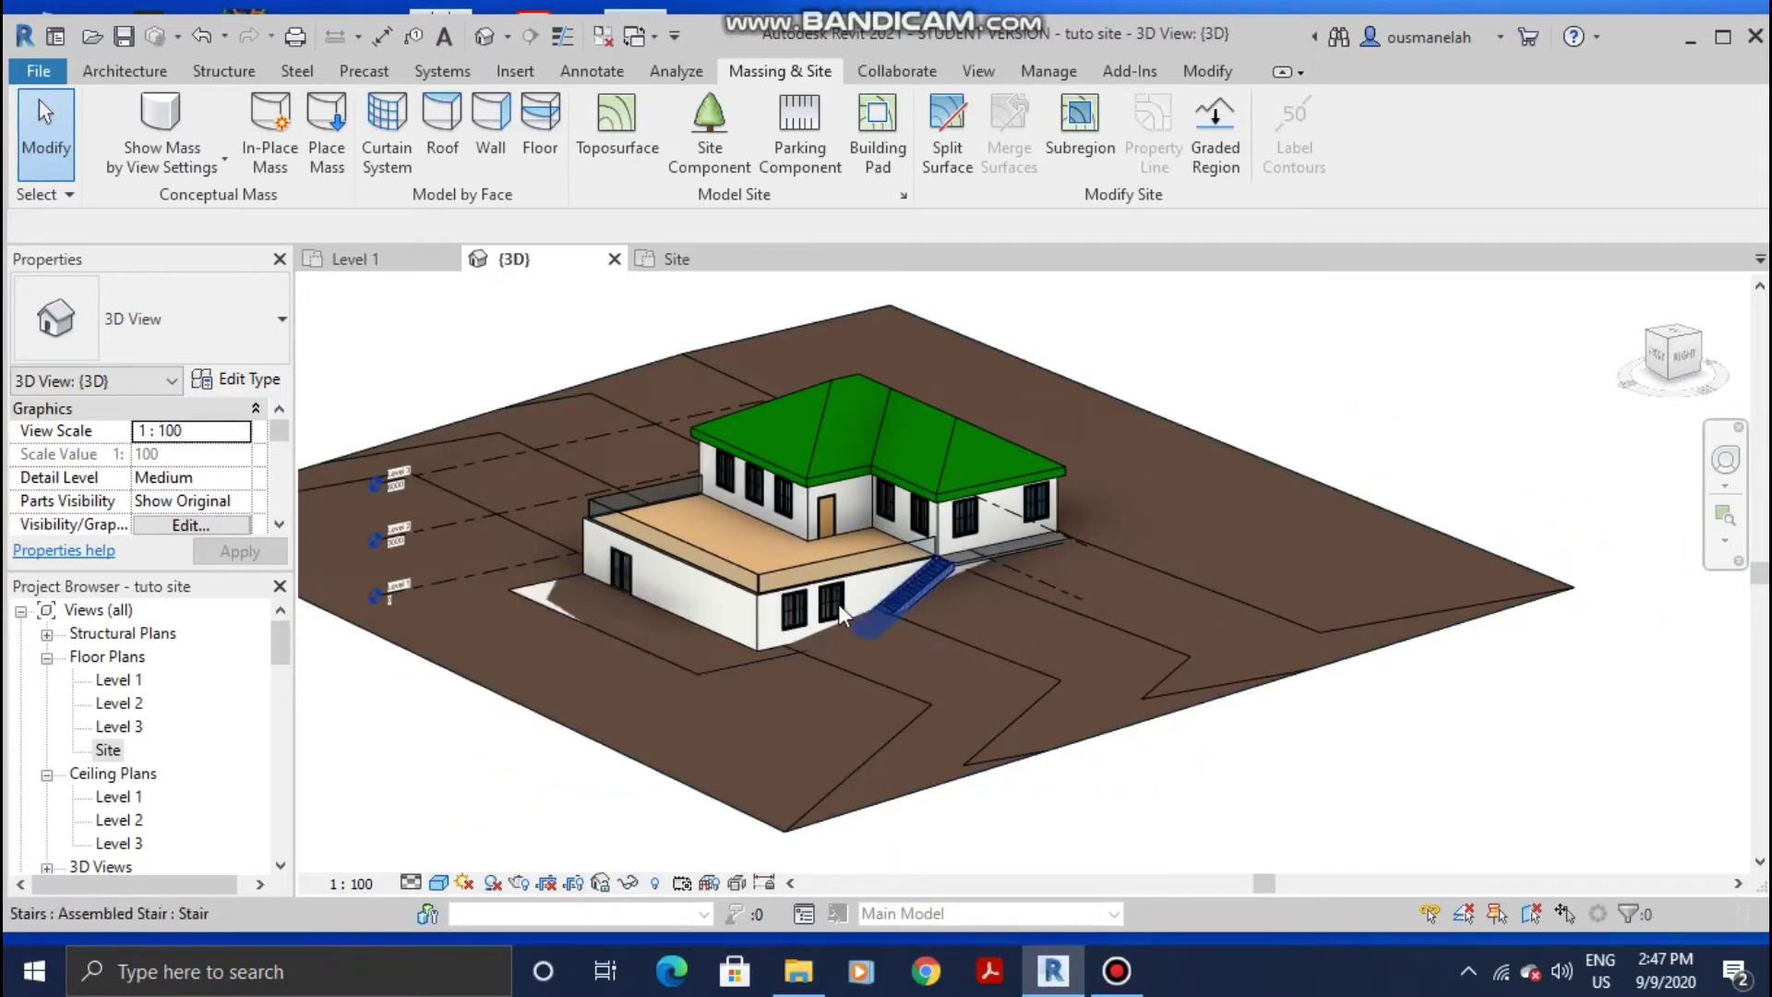
pyautogui.scroll(1, 540, 618)
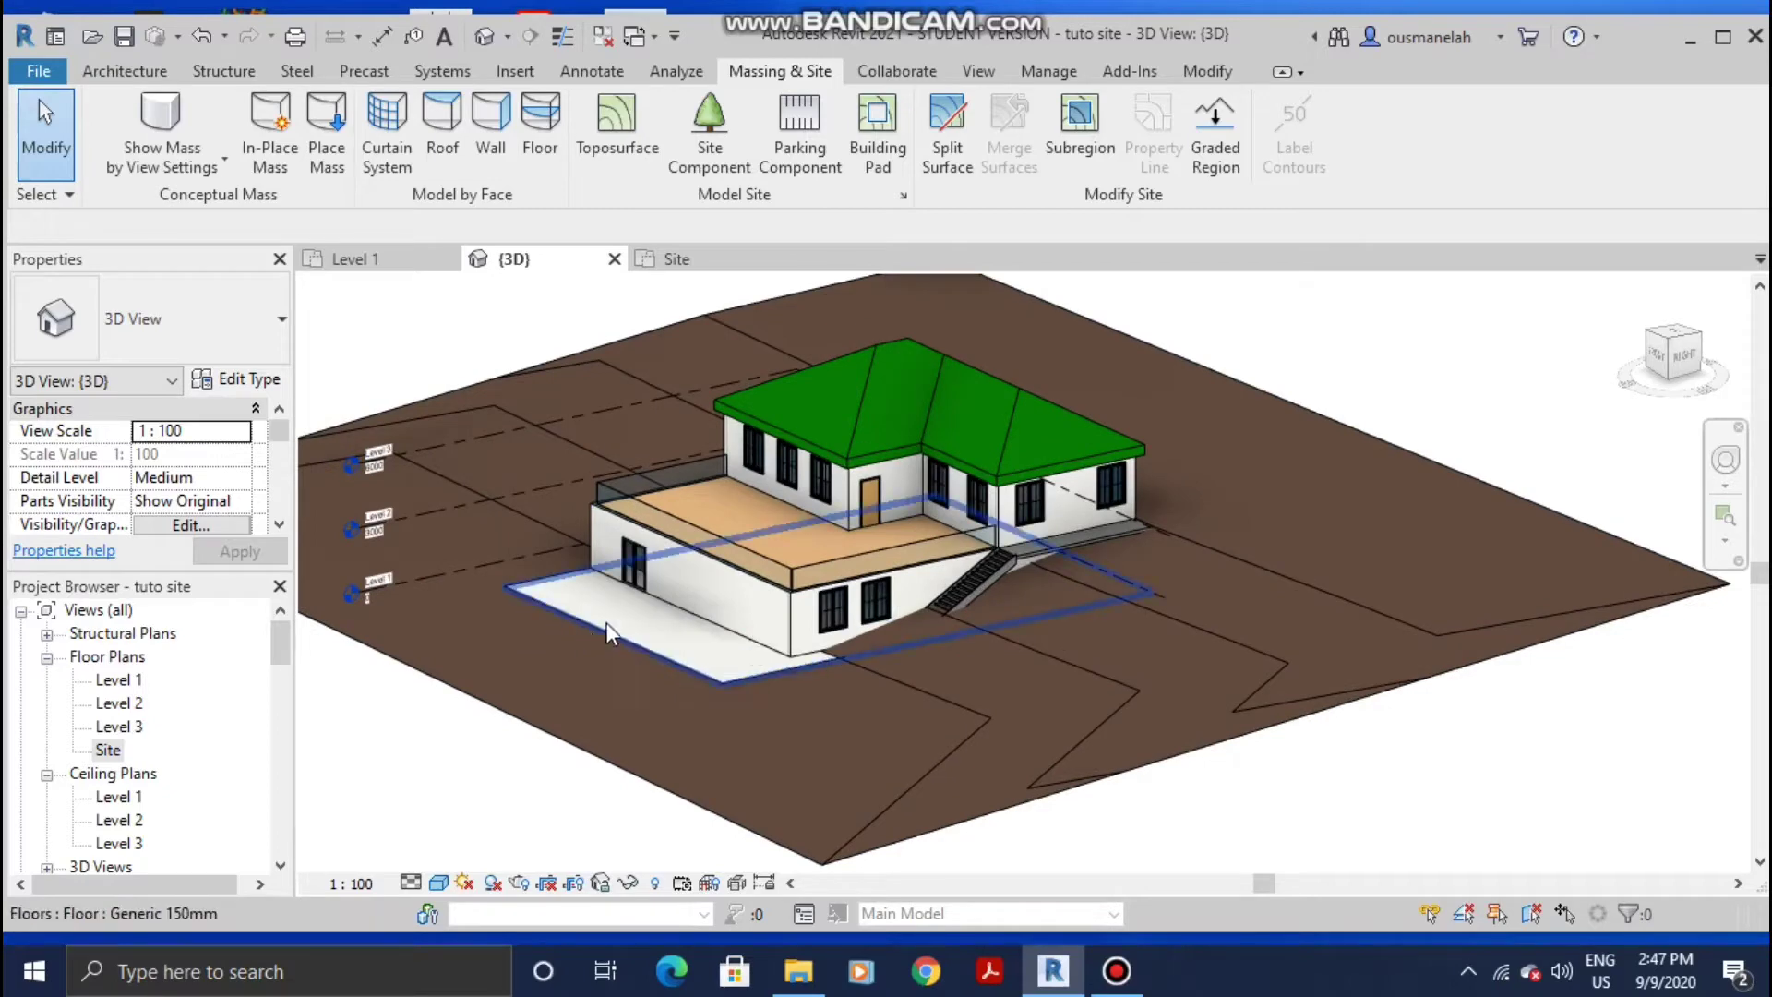
# Step: Create a building pad from the lower floor's edge loop and recentre the 3D view
pyautogui.click(879, 130)
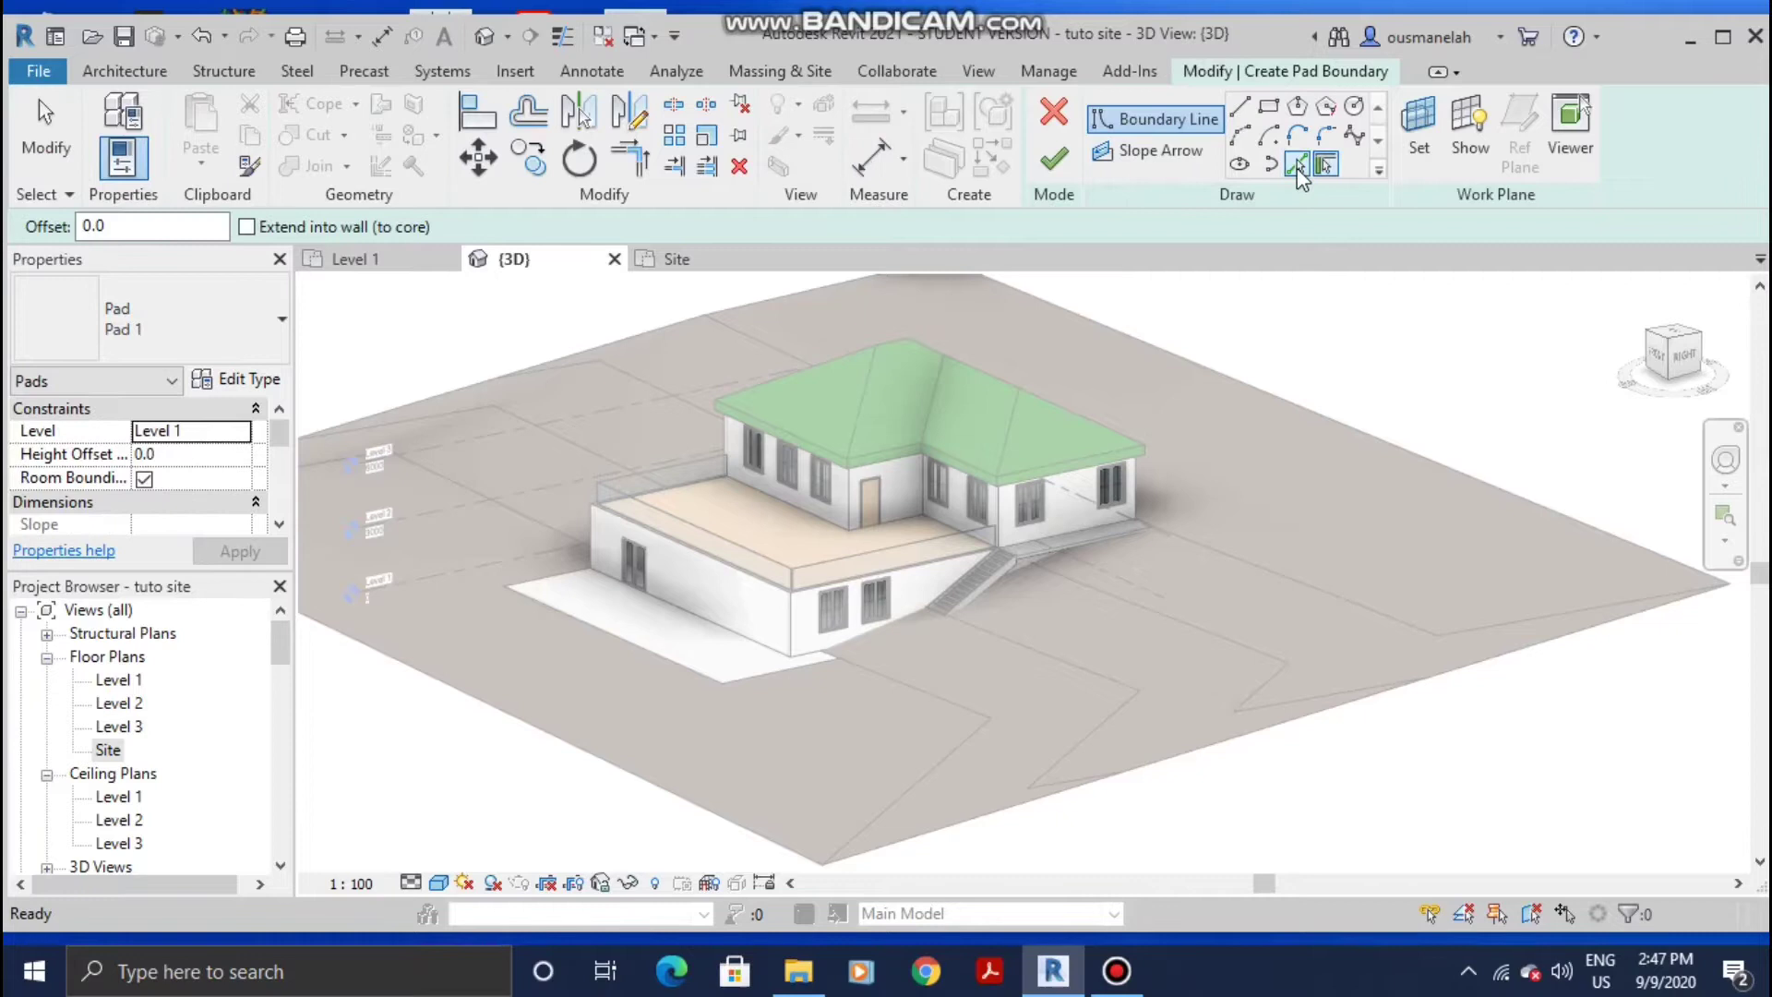
pyautogui.click(1297, 166)
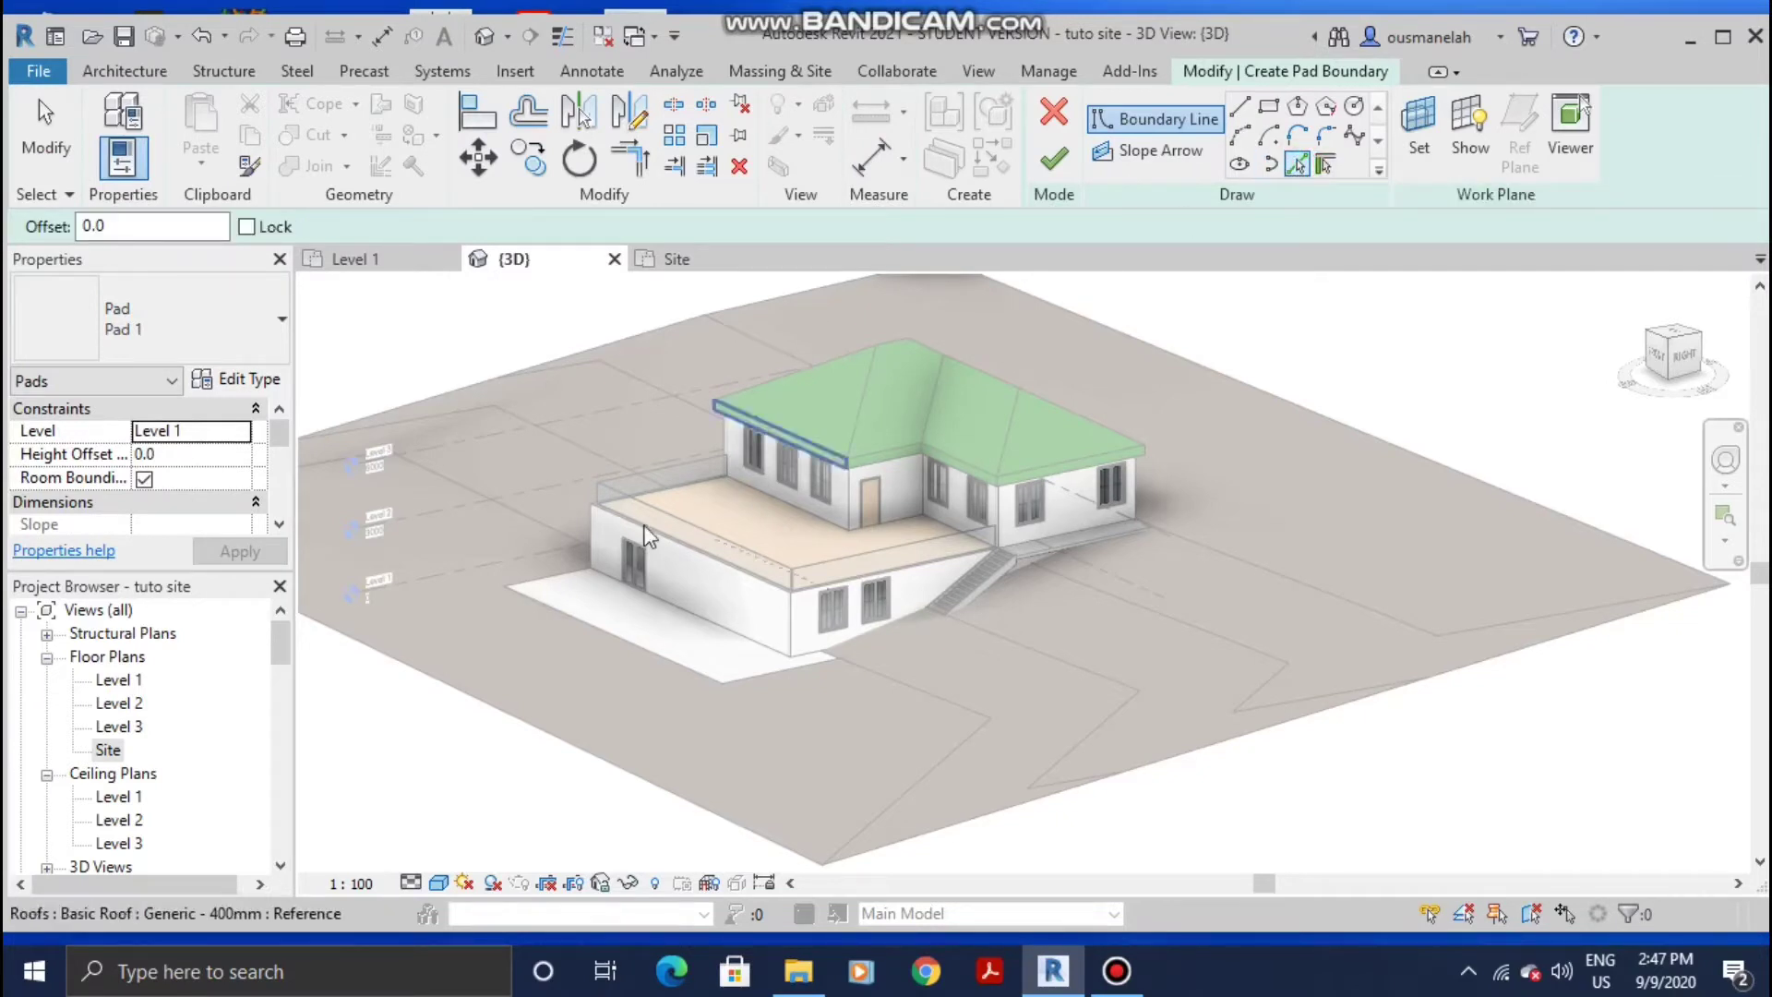
pyautogui.scroll(2, 609, 628)
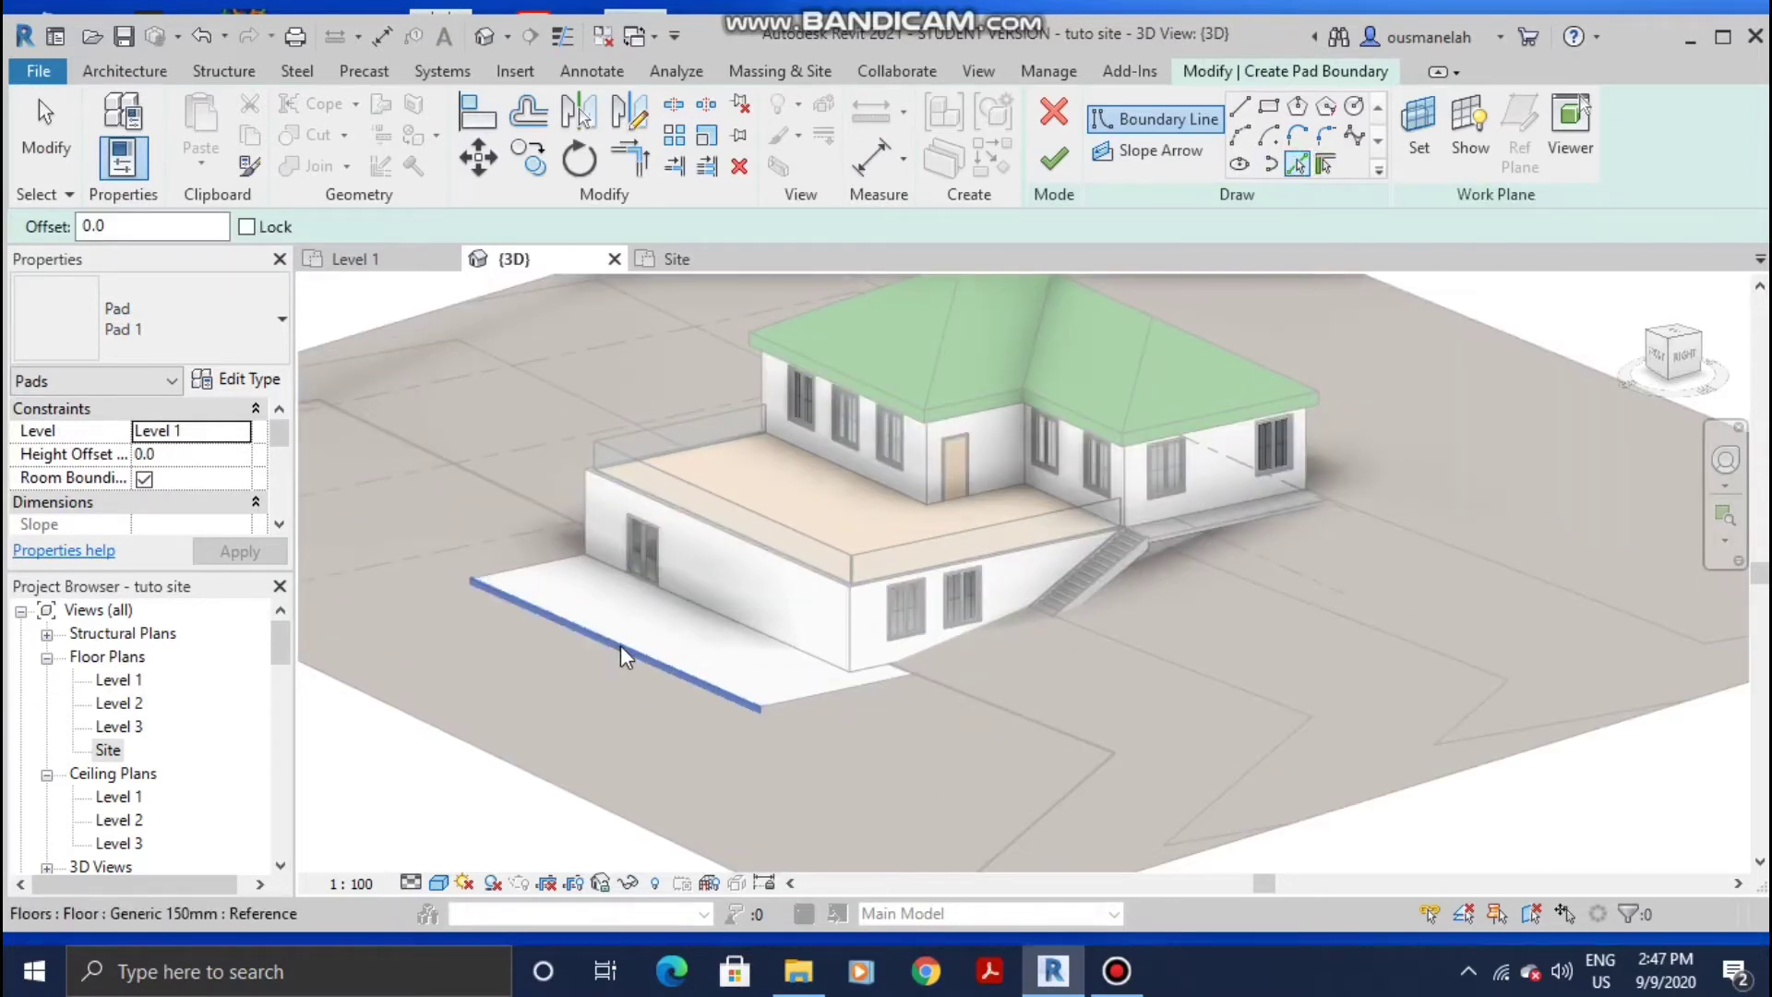
pyautogui.press('Tab')
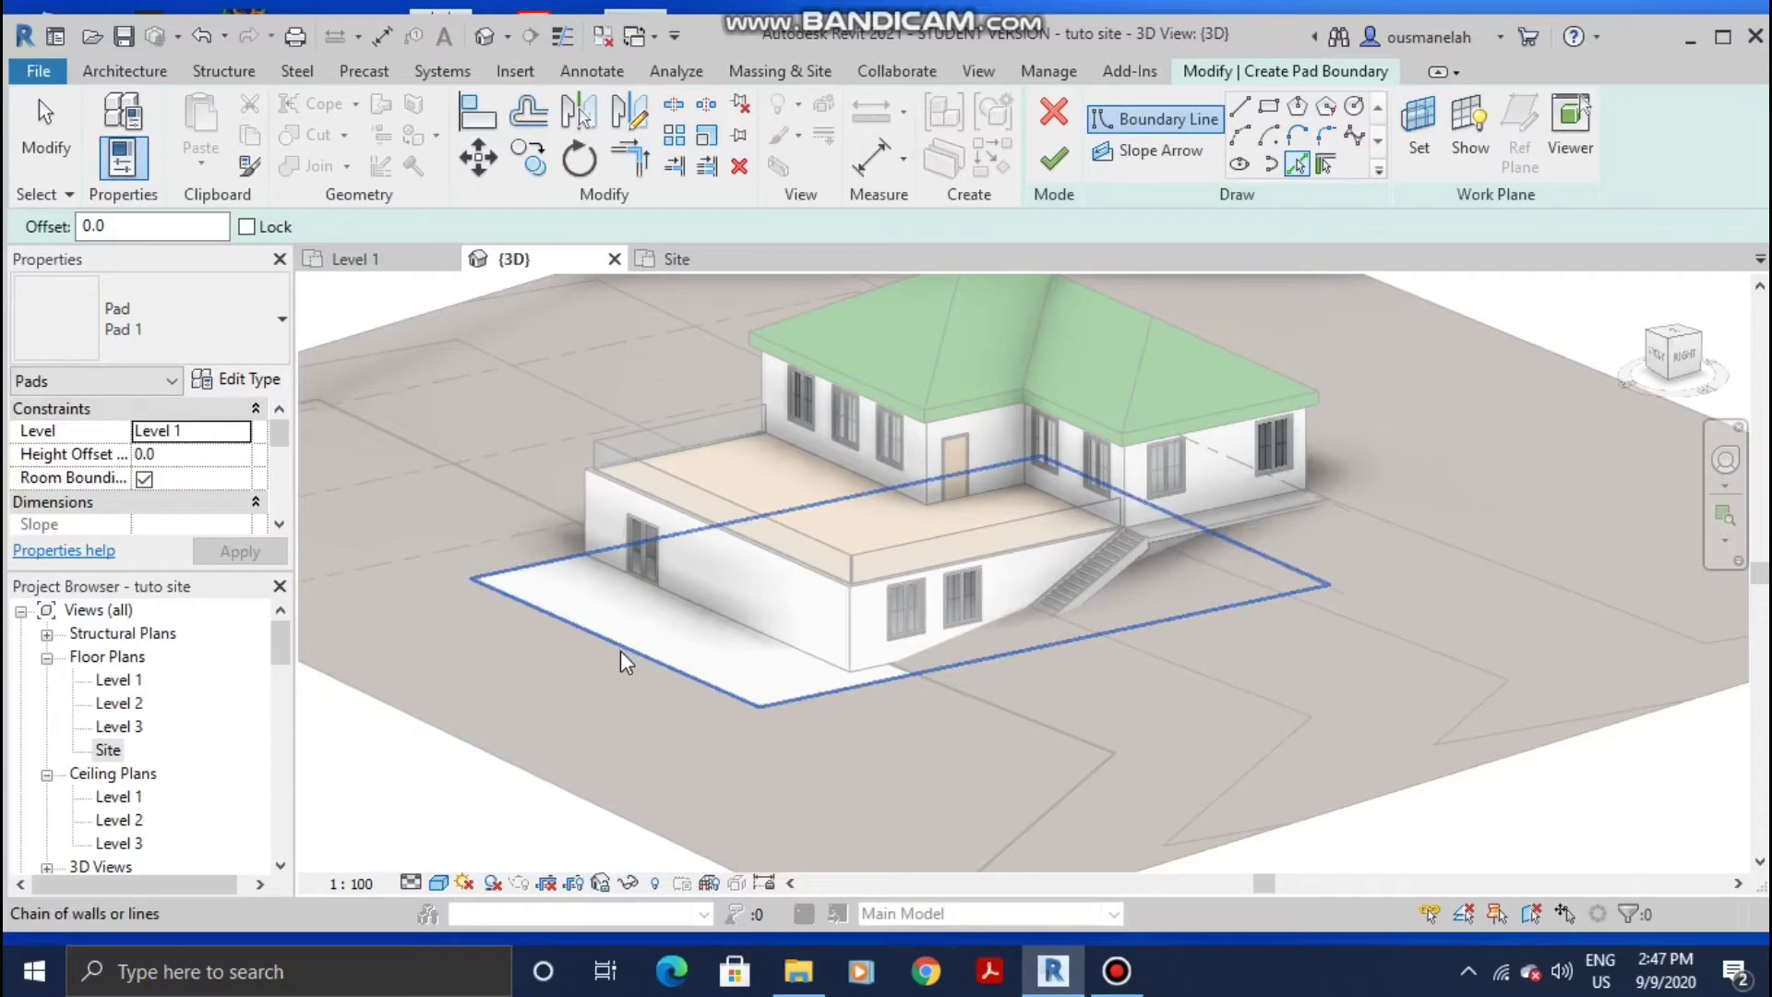
pyautogui.click(621, 651)
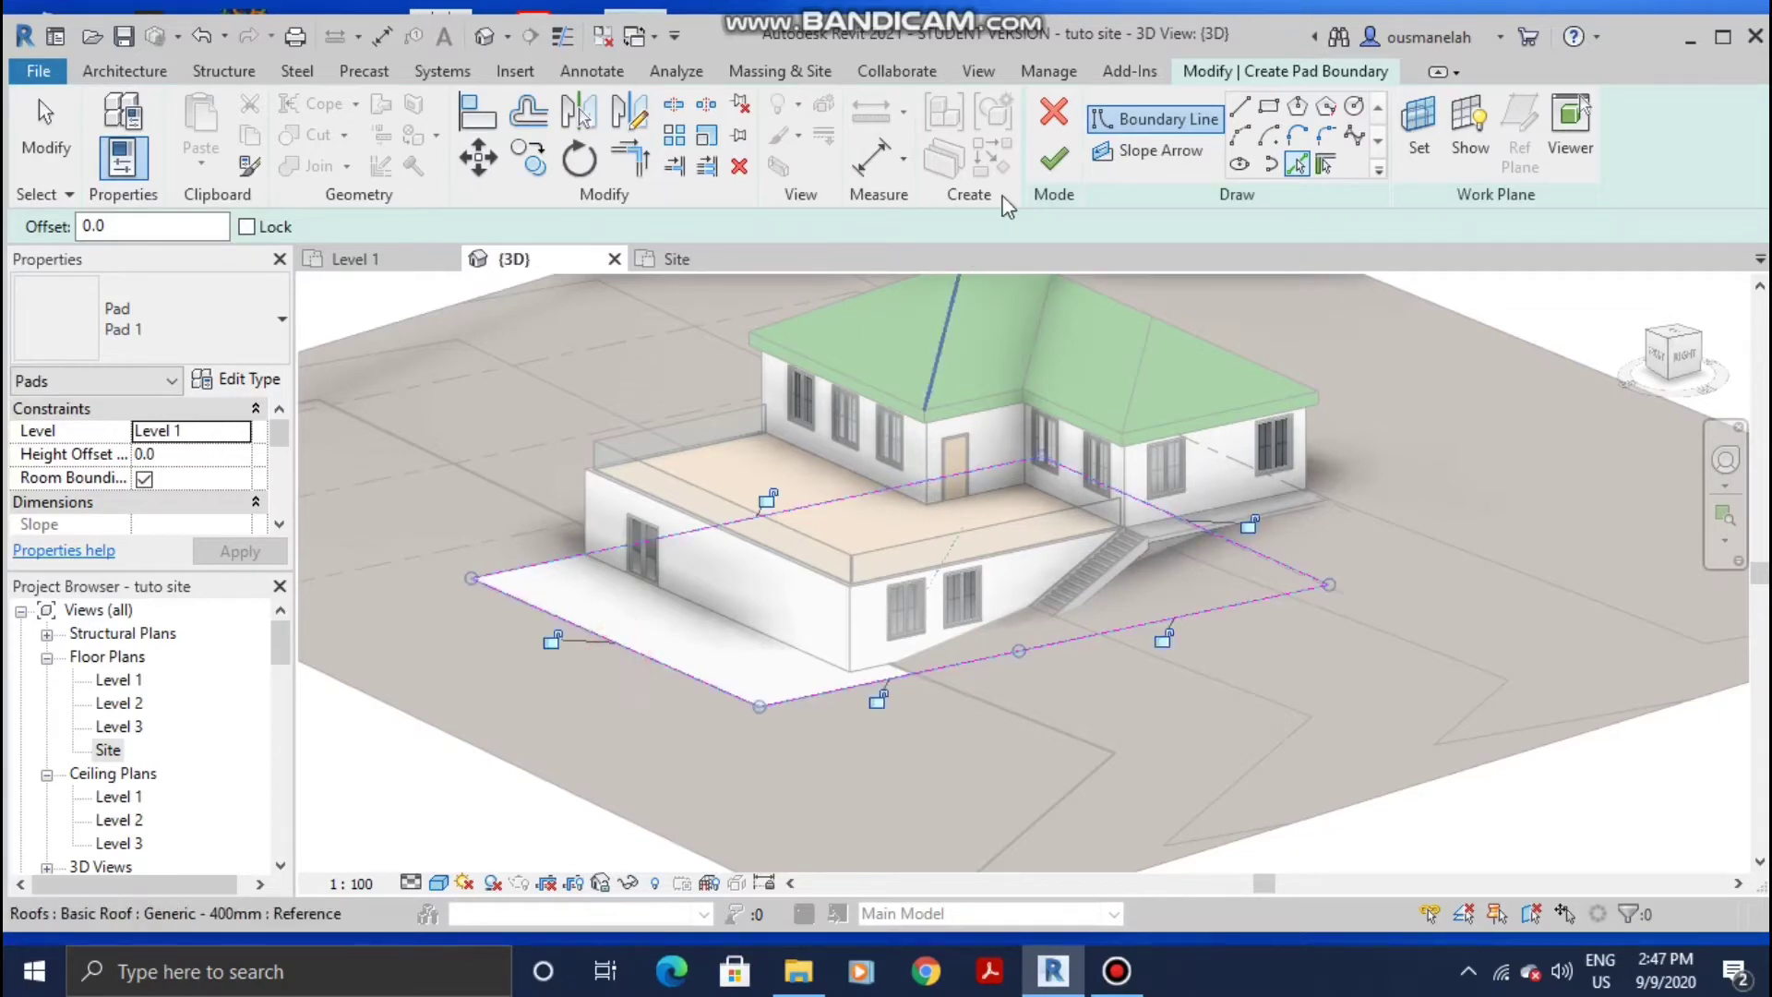
pyautogui.click(1043, 173)
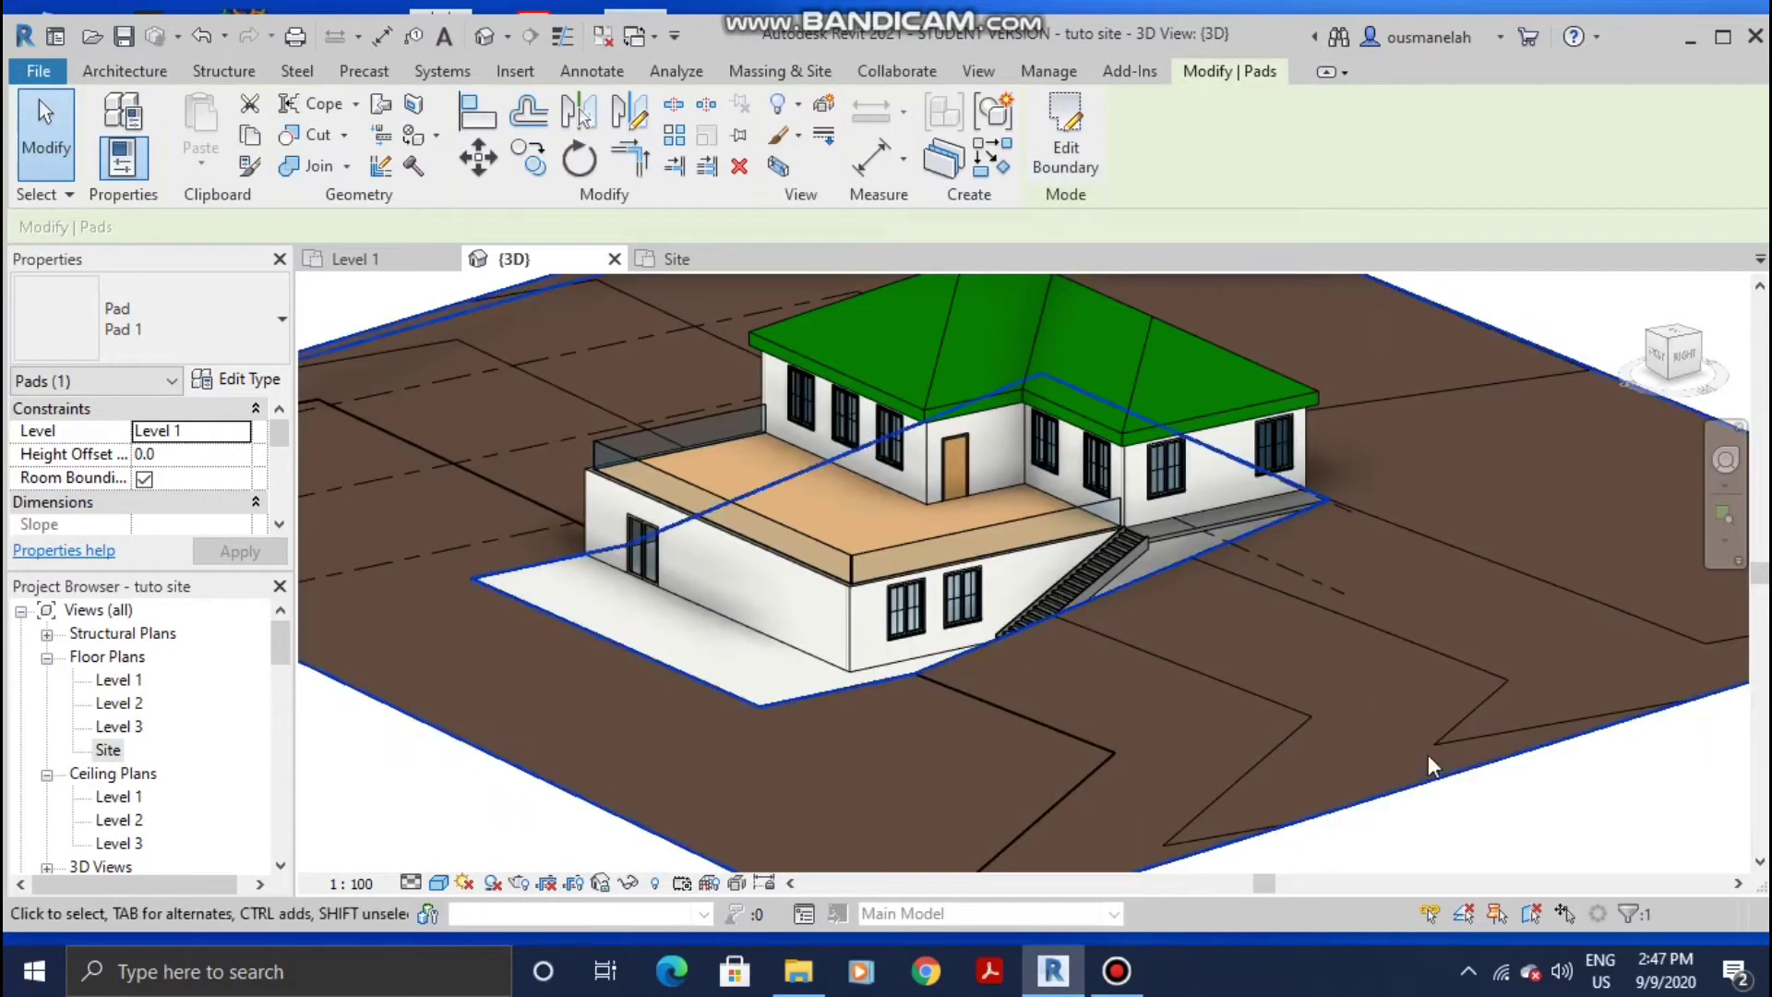
pyautogui.moveTo(1427, 755); pyautogui.dragTo(1265, 506, button='middle')
pyautogui.scroll(-2, 1363, 613)
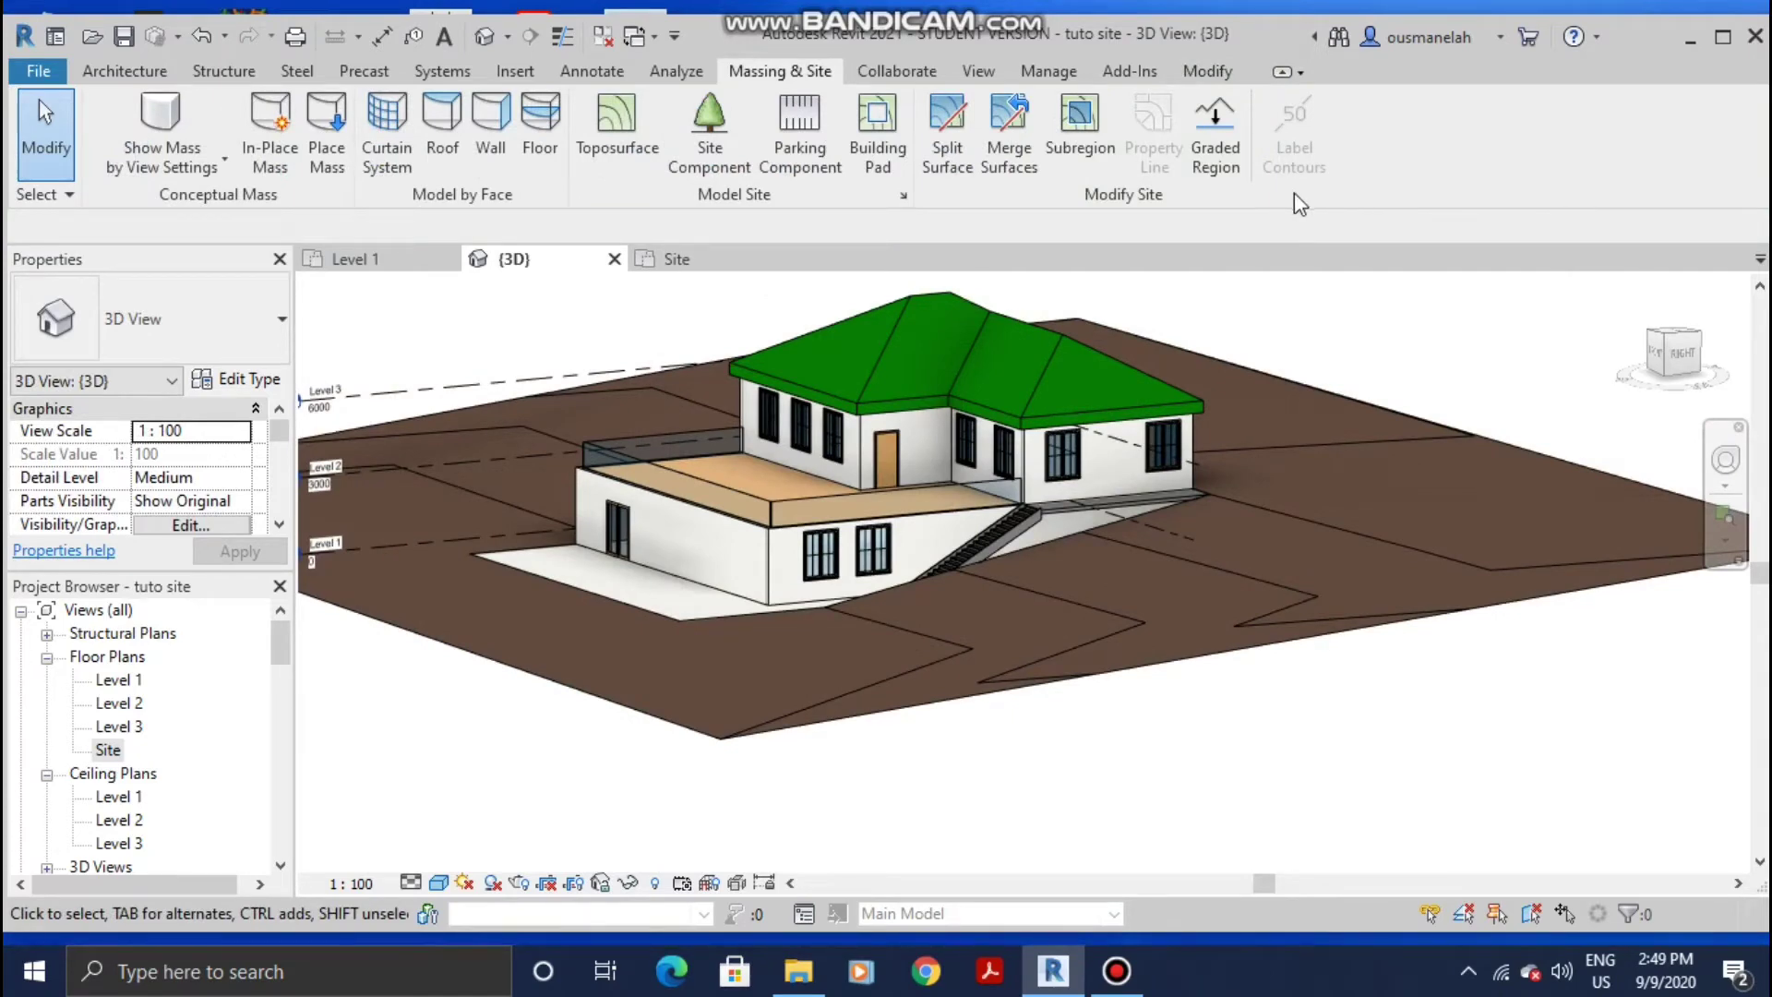
# Step: Select the toposurface and enter its surface editing mode
pyautogui.scroll(3, 900, 628)
pyautogui.scroll(-4, 895, 590)
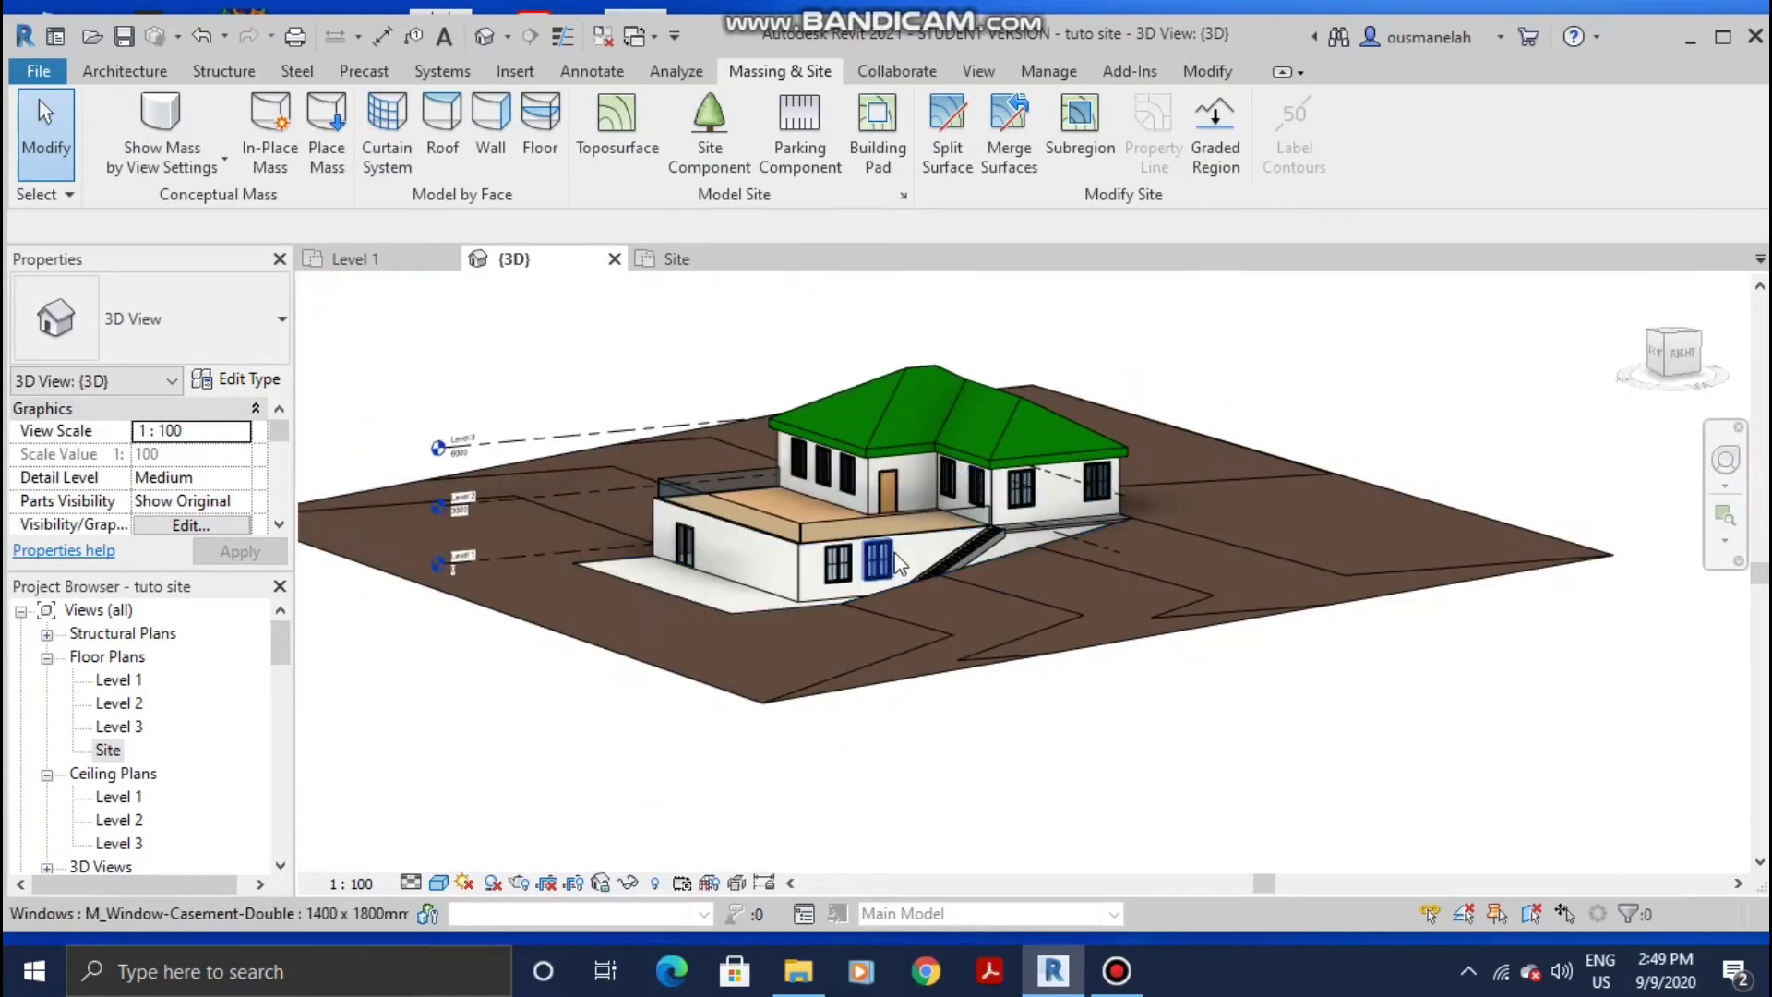
pyautogui.scroll(-1, 923, 591)
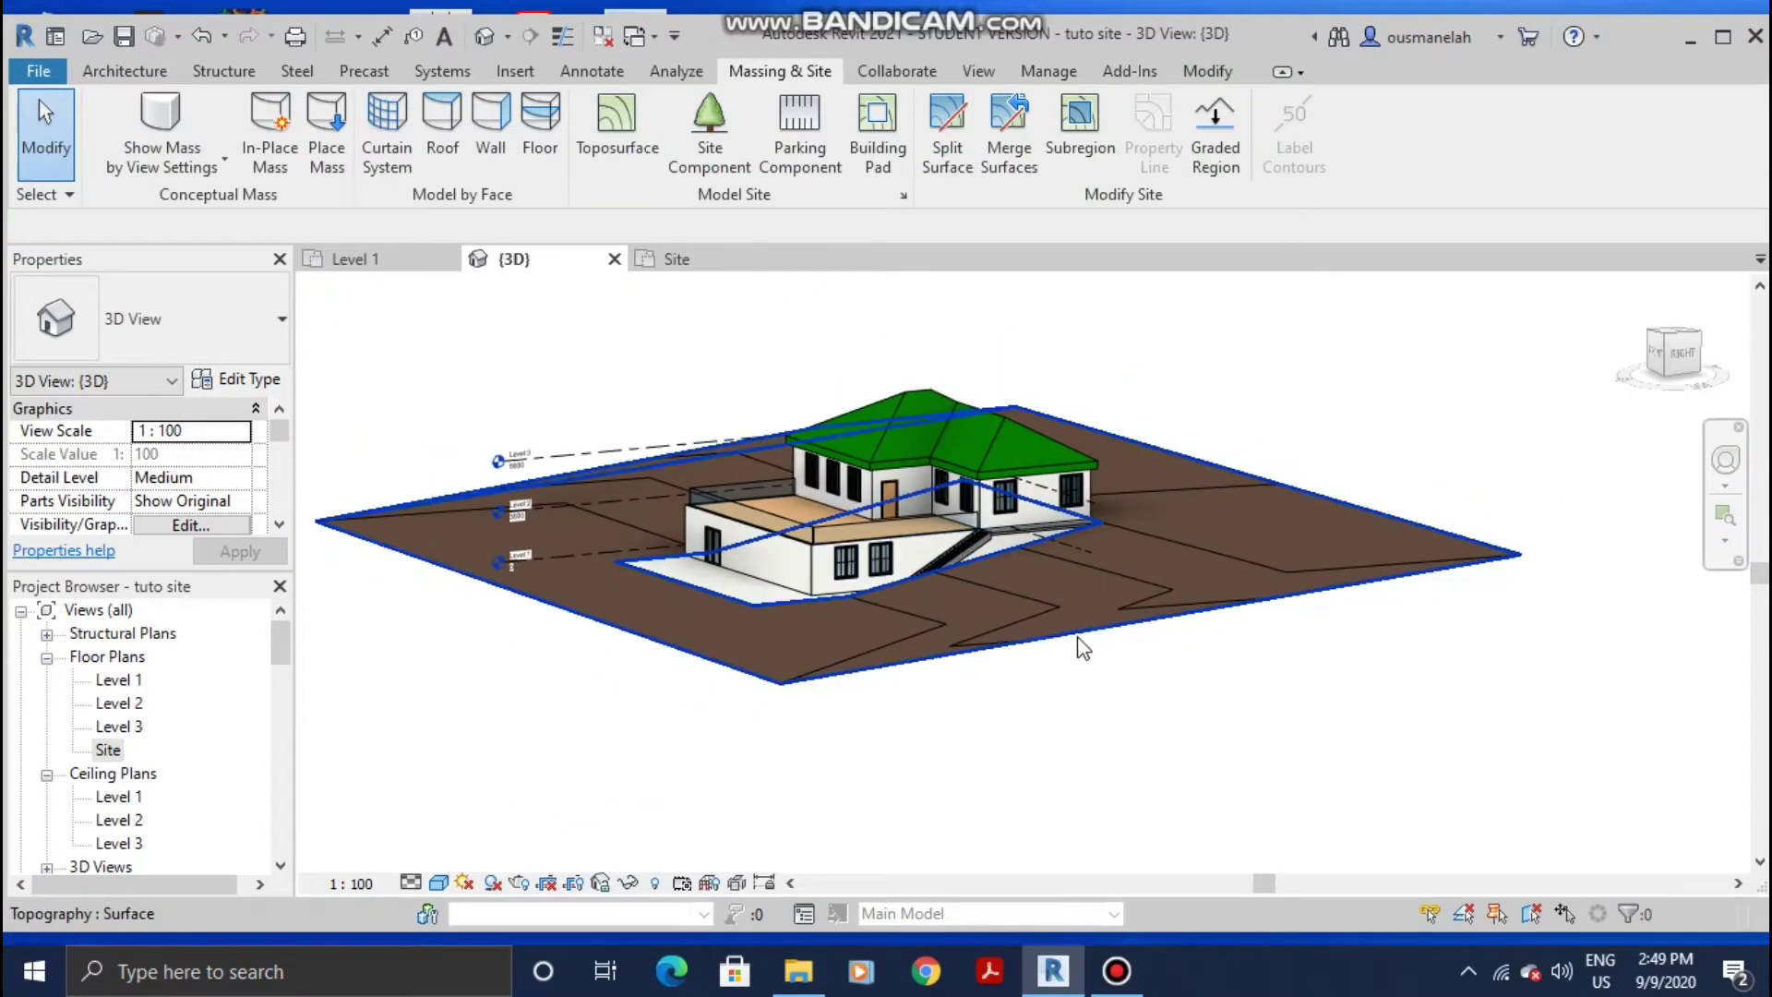
pyautogui.click(1177, 617)
pyautogui.keyDown('shift'); pyautogui.moveTo(1237, 606); pyautogui.dragTo(1271, 661, button='middle'); pyautogui.keyUp('shift')
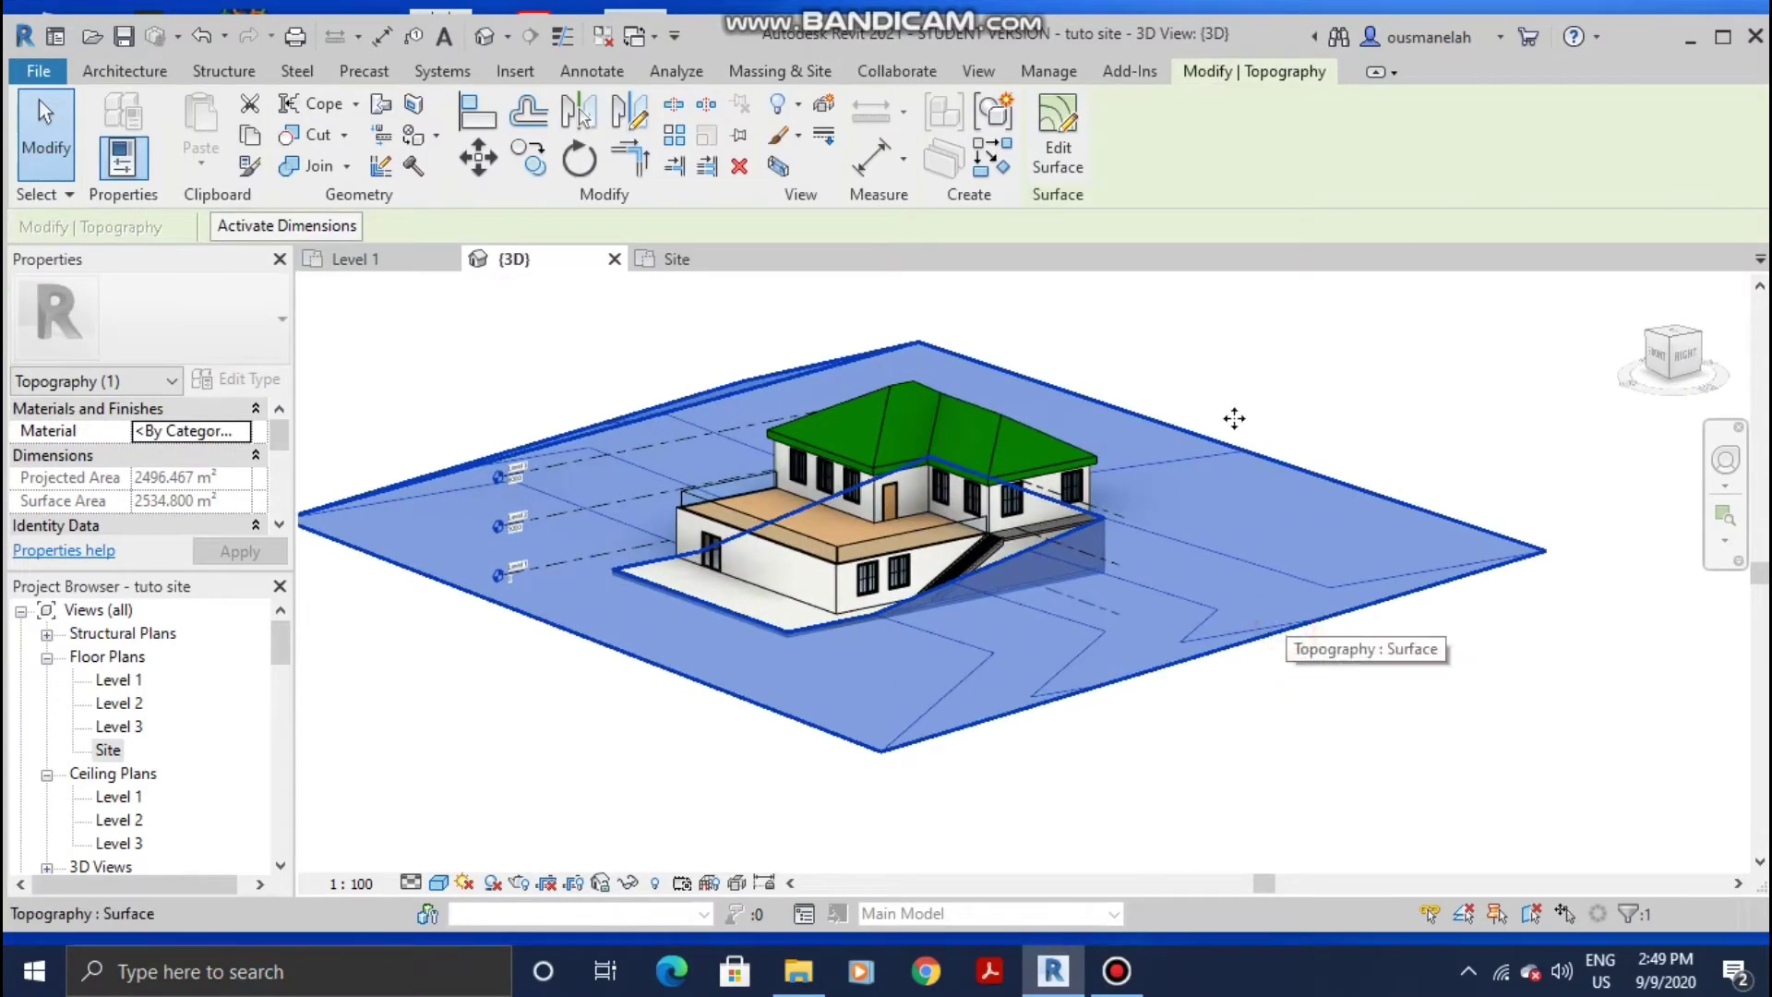
pyautogui.click(1062, 146)
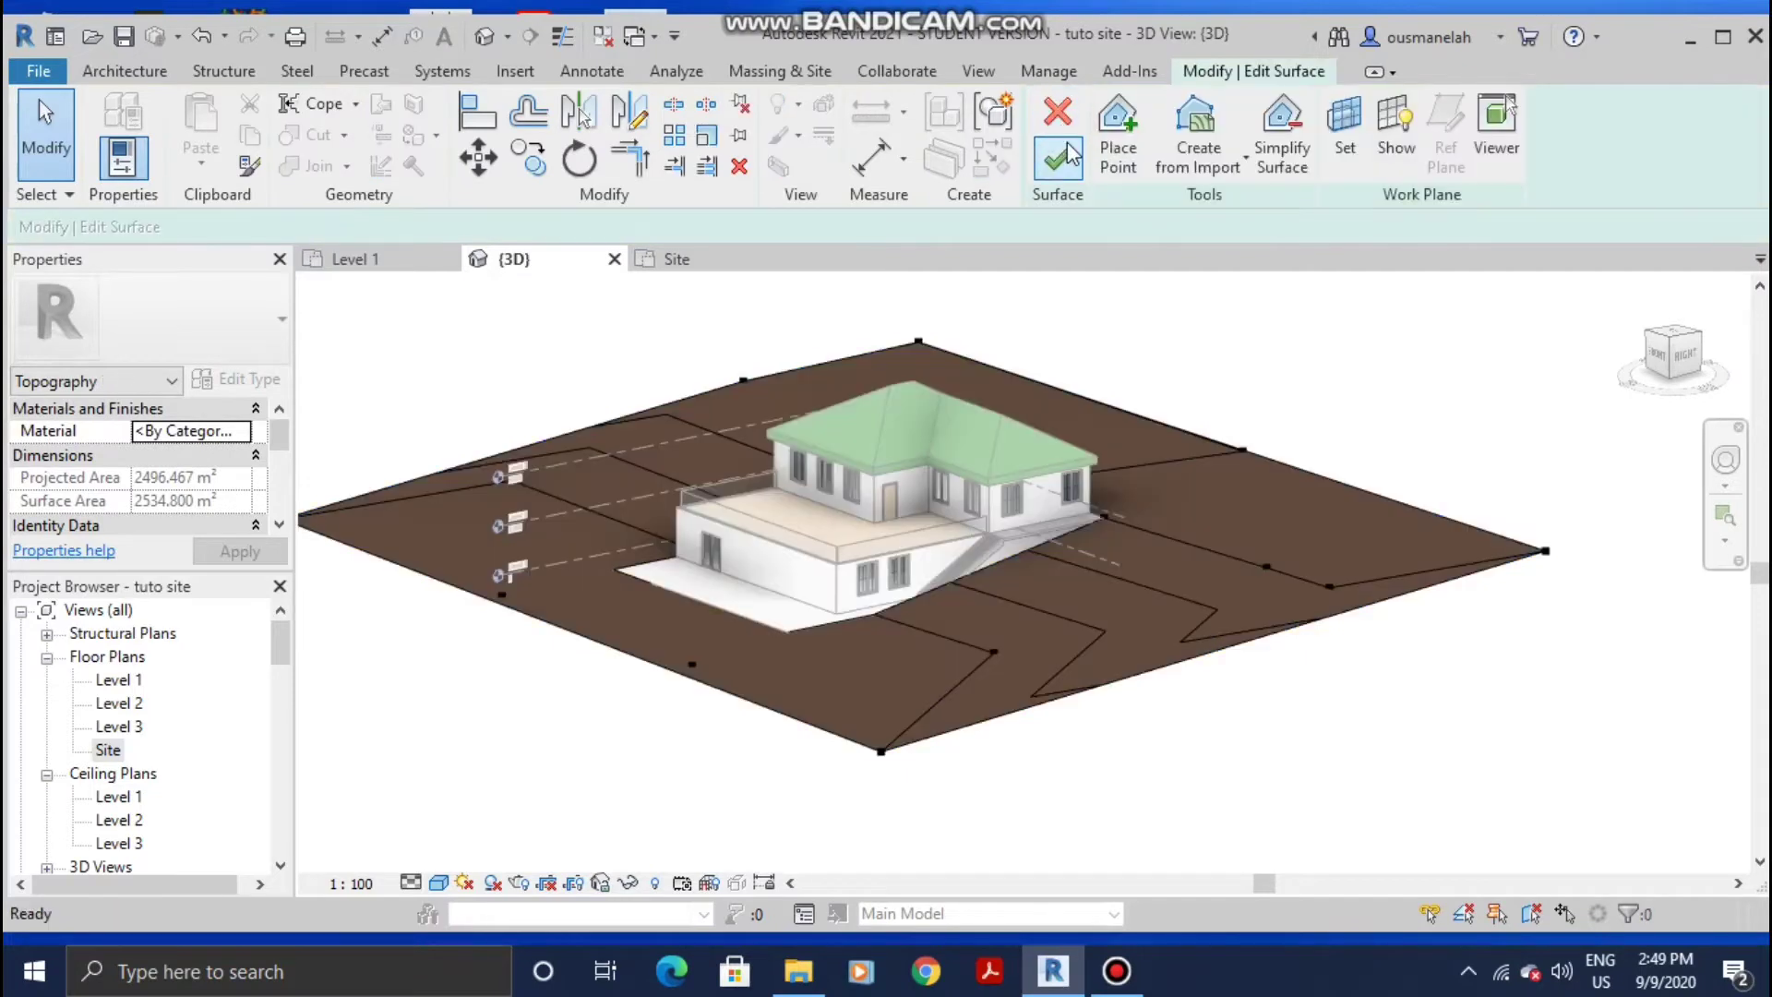
# Step: Switch the view to Wireframe and look straight down from the ViewCube Top
pyautogui.scroll(1, 942, 531)
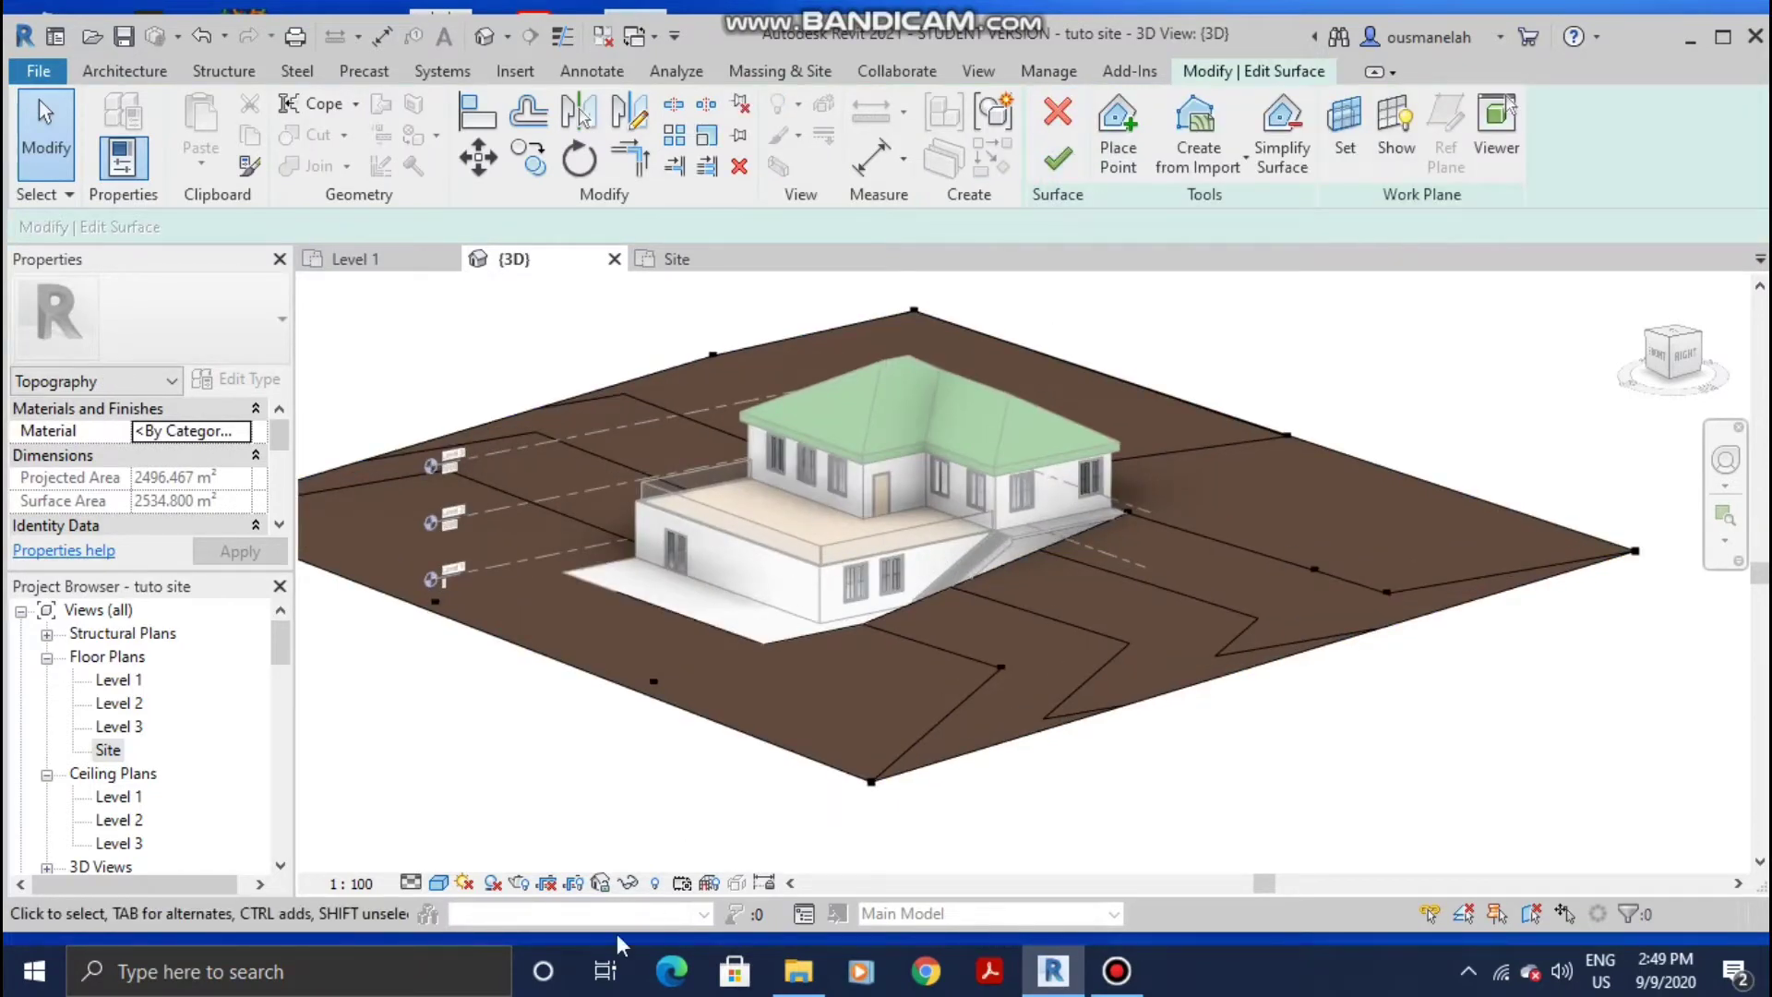
pyautogui.click(439, 883)
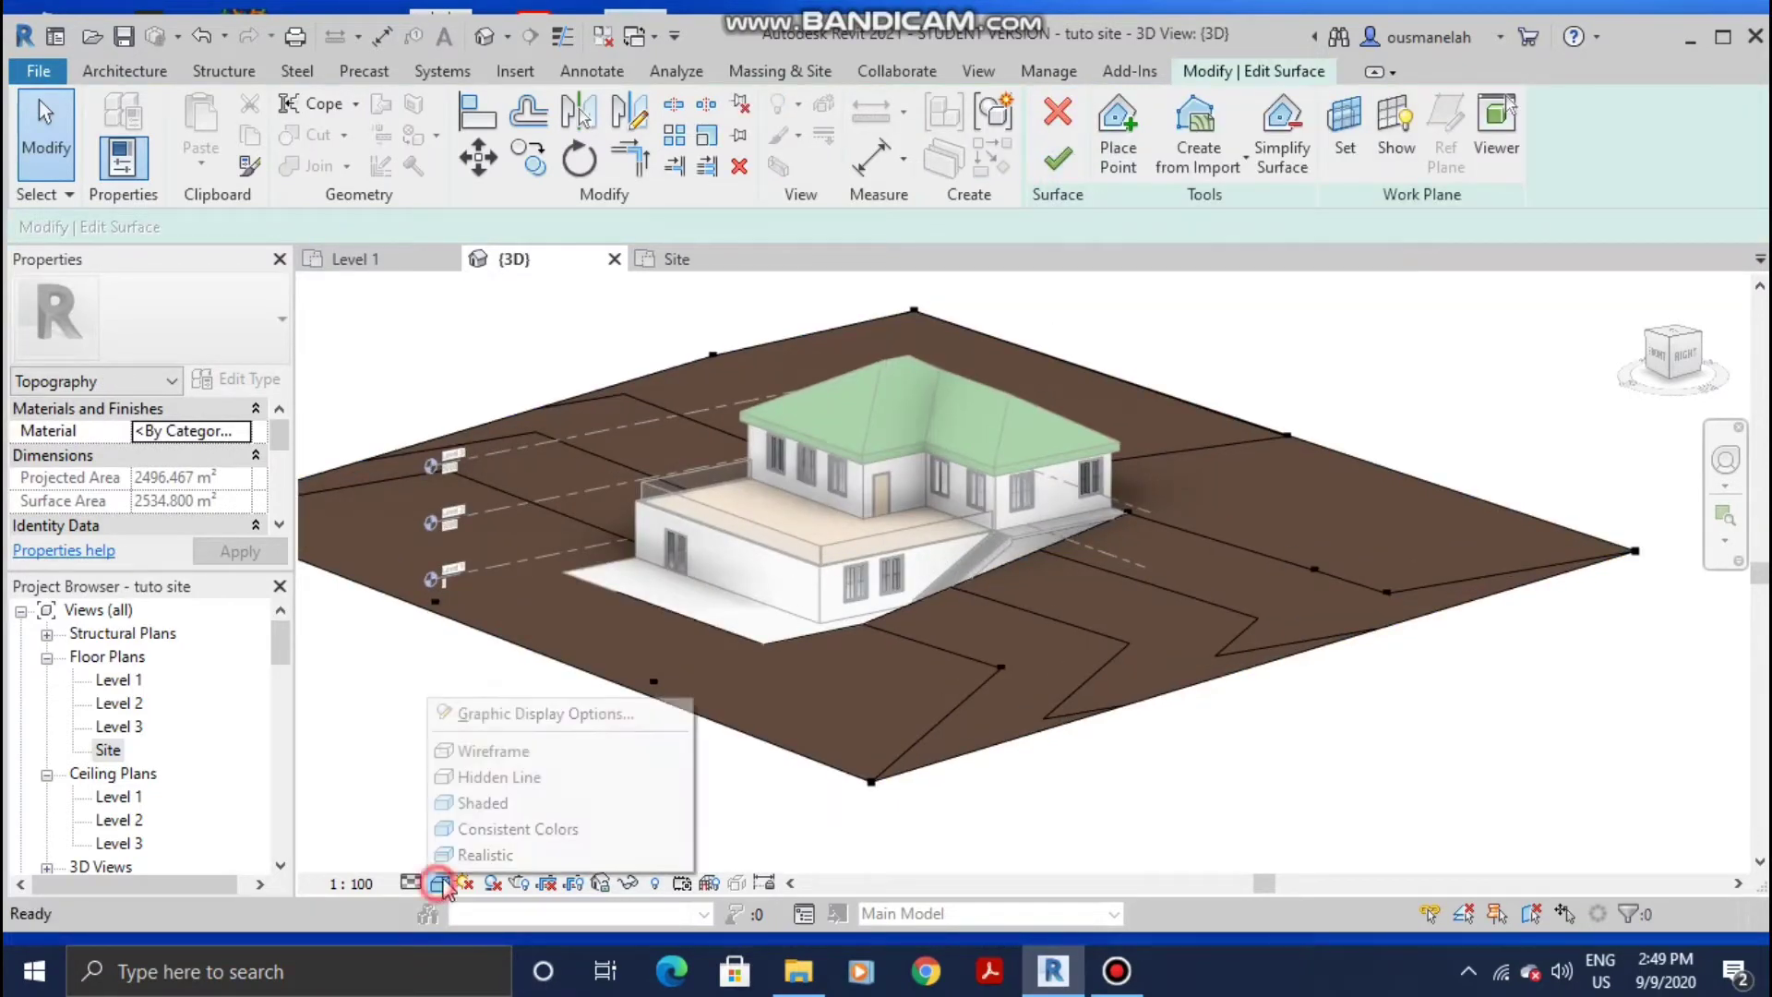
pyautogui.click(494, 751)
pyautogui.scroll(-3, 798, 582)
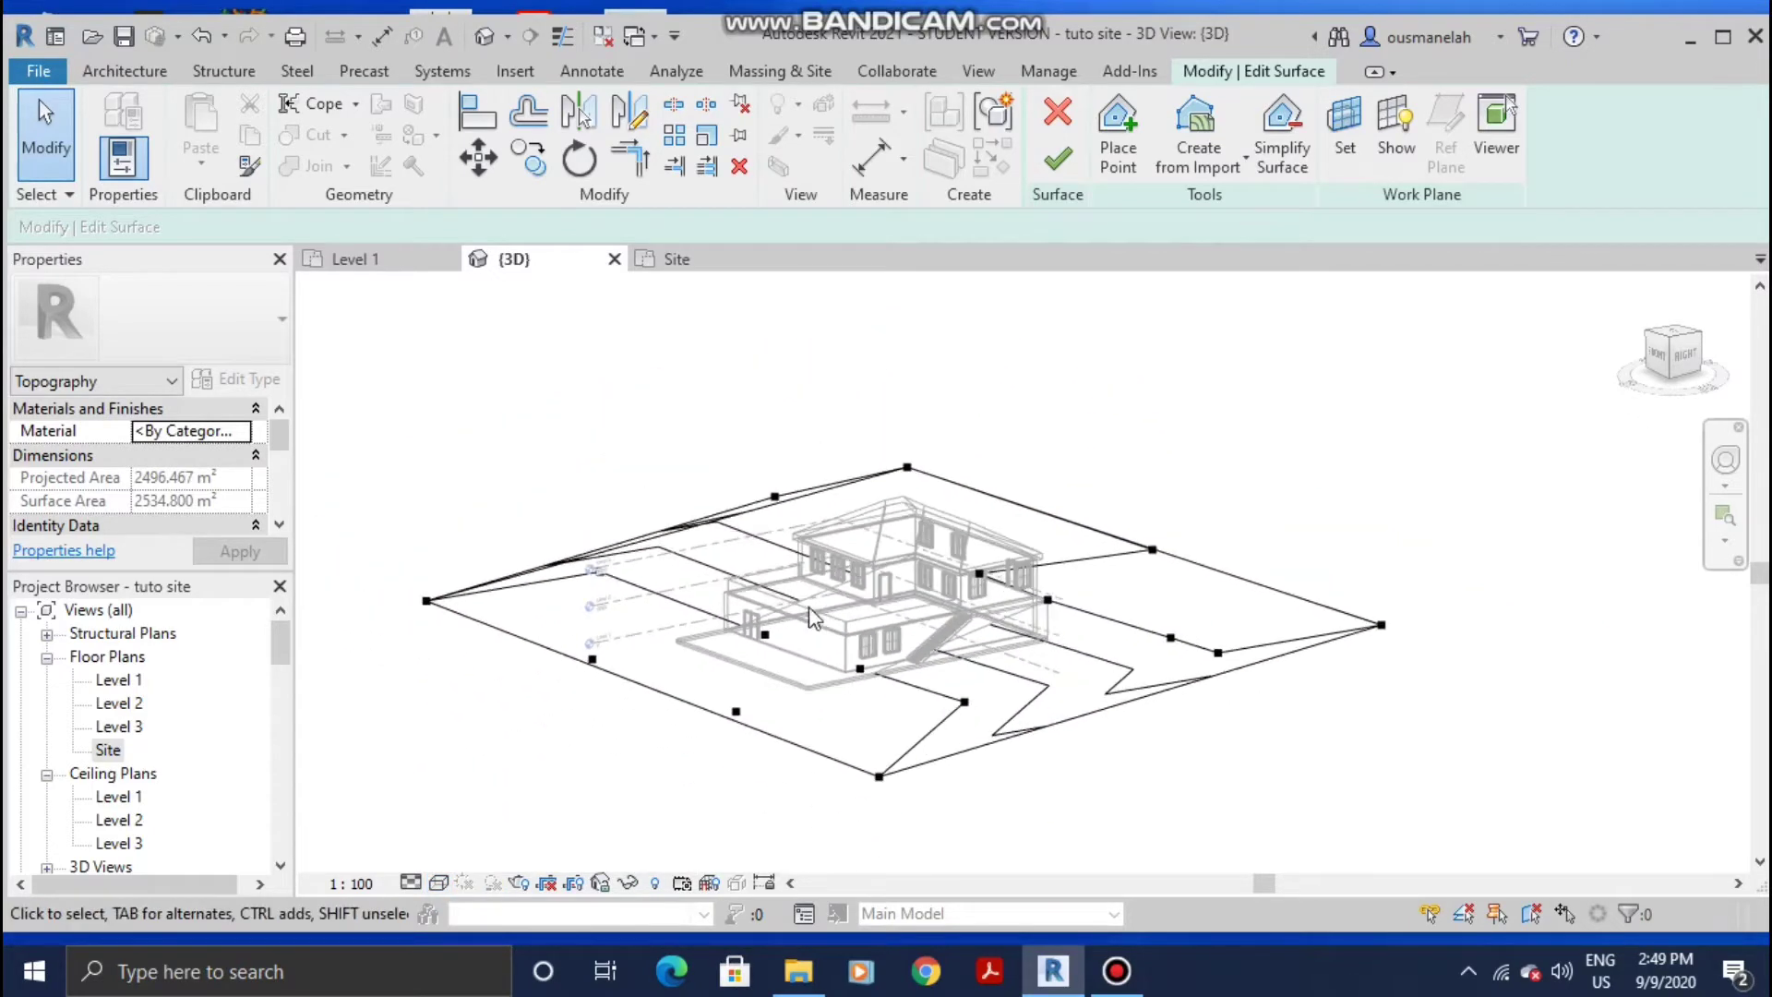
pyautogui.keyDown('shift'); pyautogui.moveTo(812, 617); pyautogui.dragTo(867, 794, button='middle'); pyautogui.keyUp('shift')
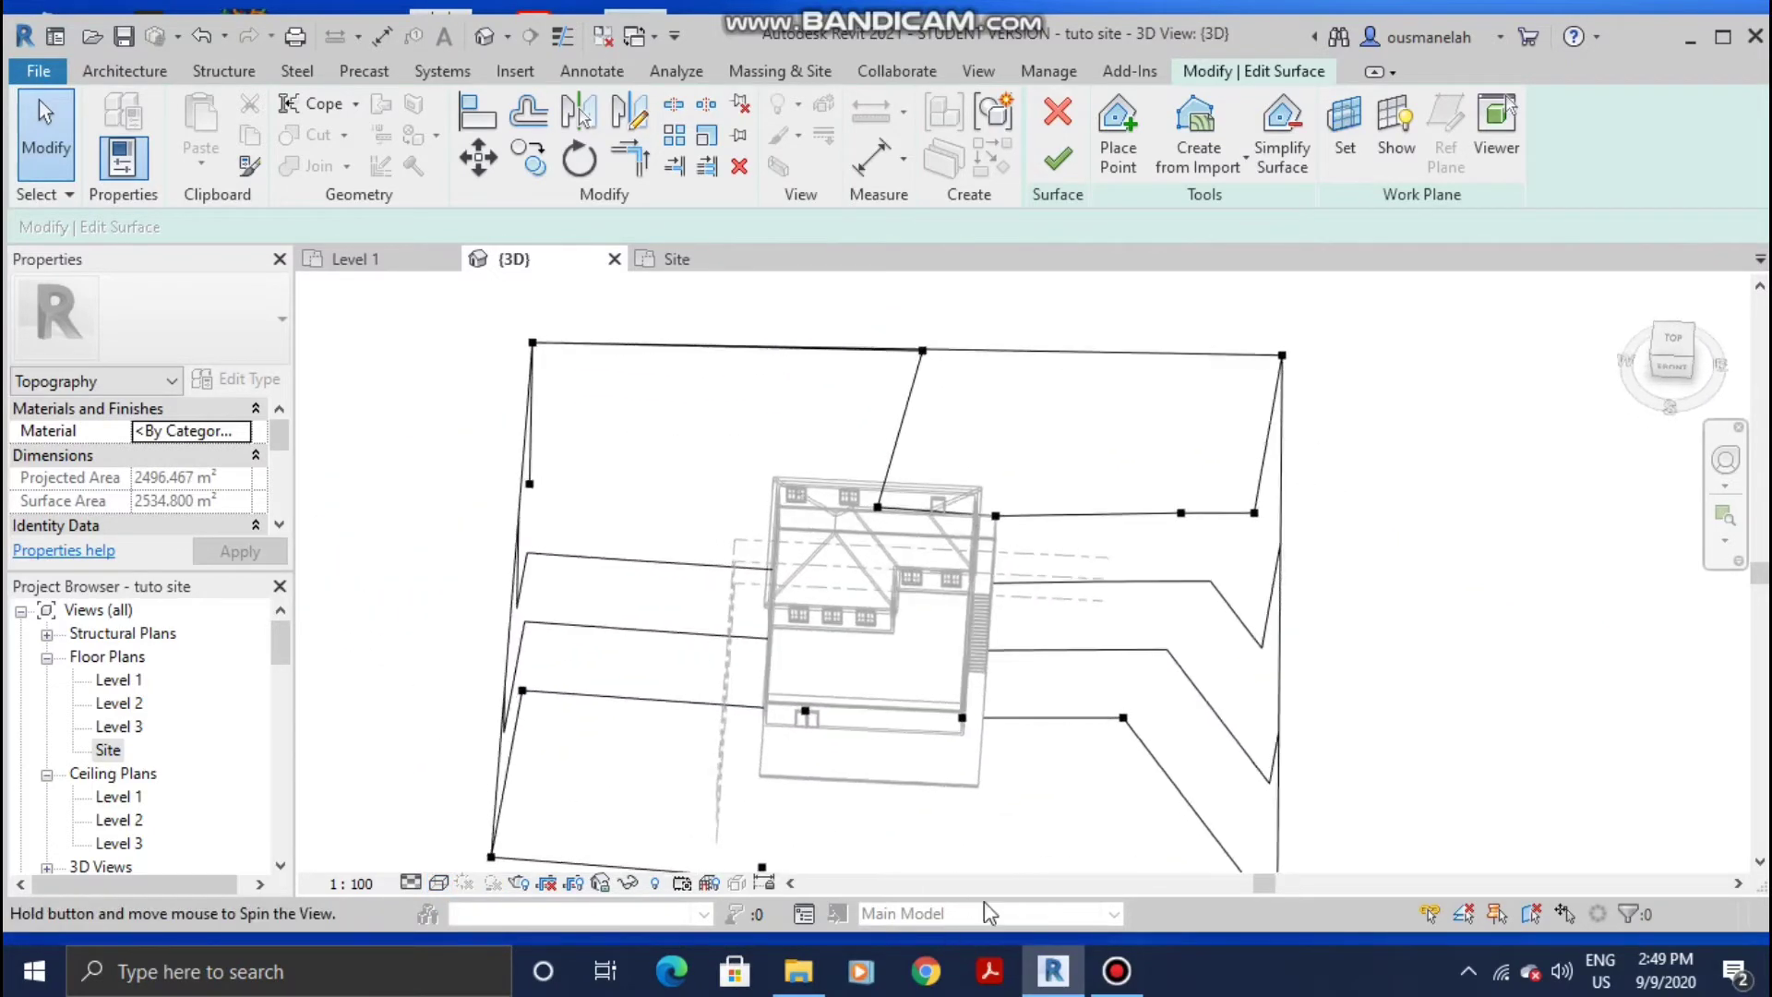
pyautogui.click(1673, 343)
pyautogui.scroll(5, 1010, 574)
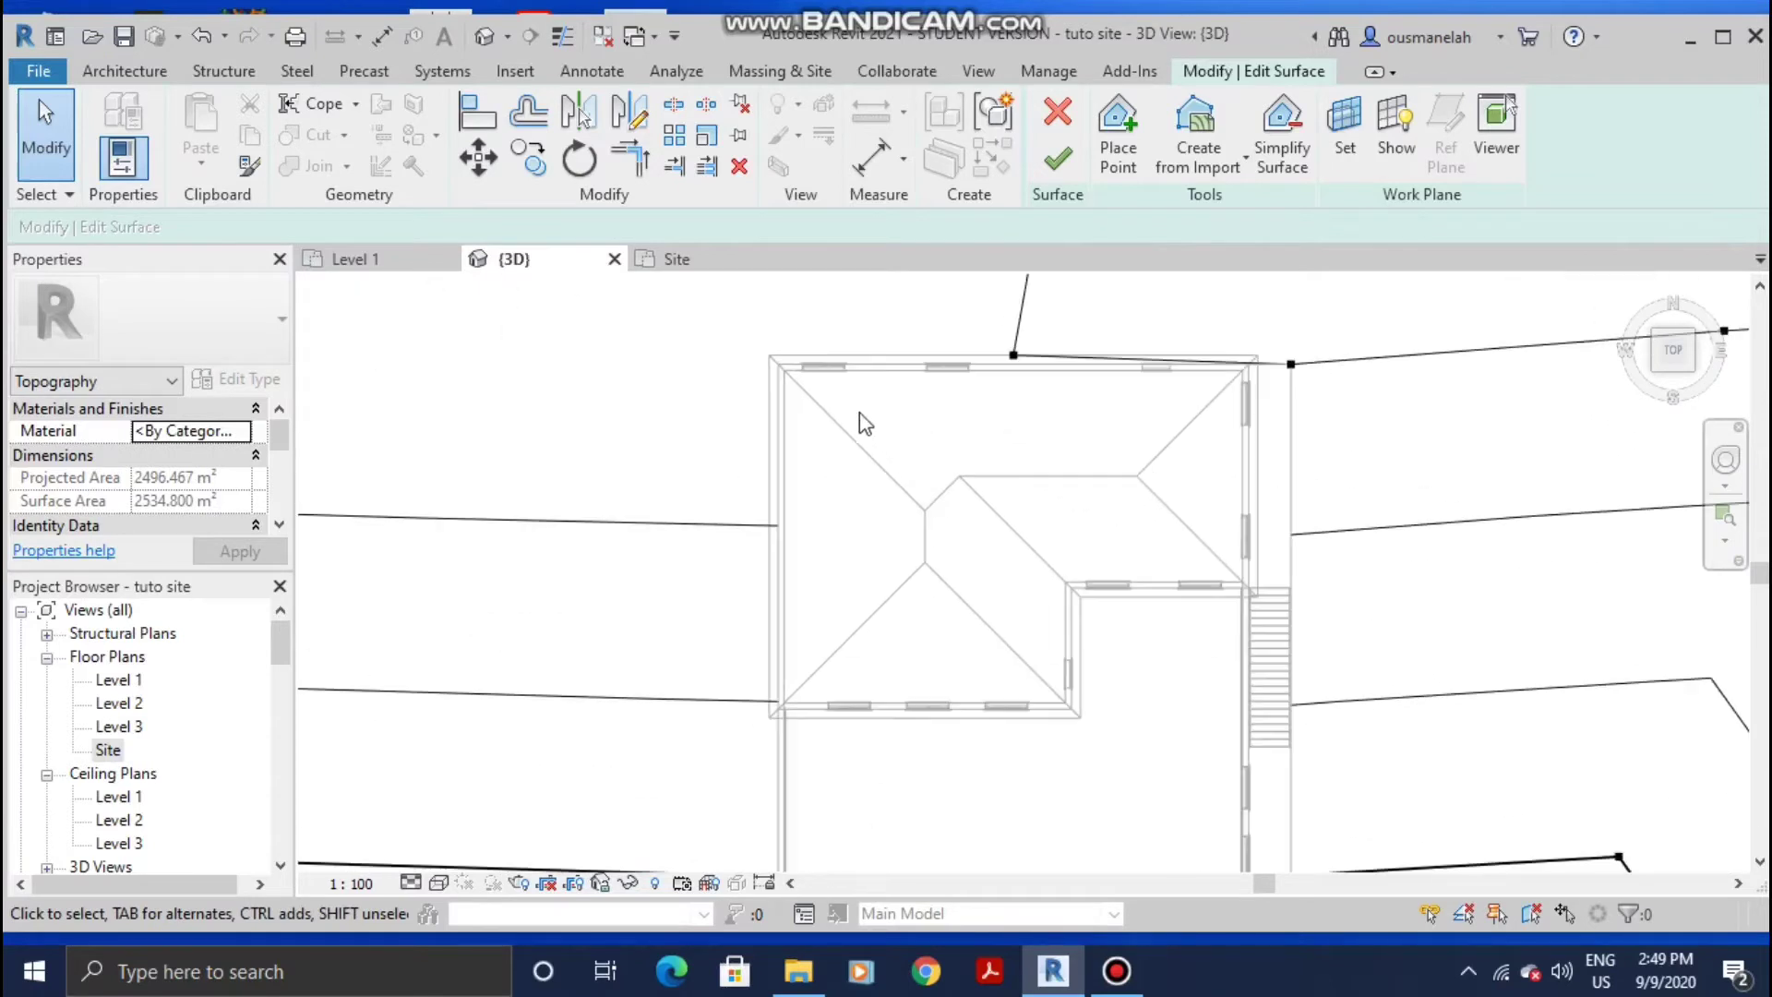
pyautogui.scroll(3, 789, 366)
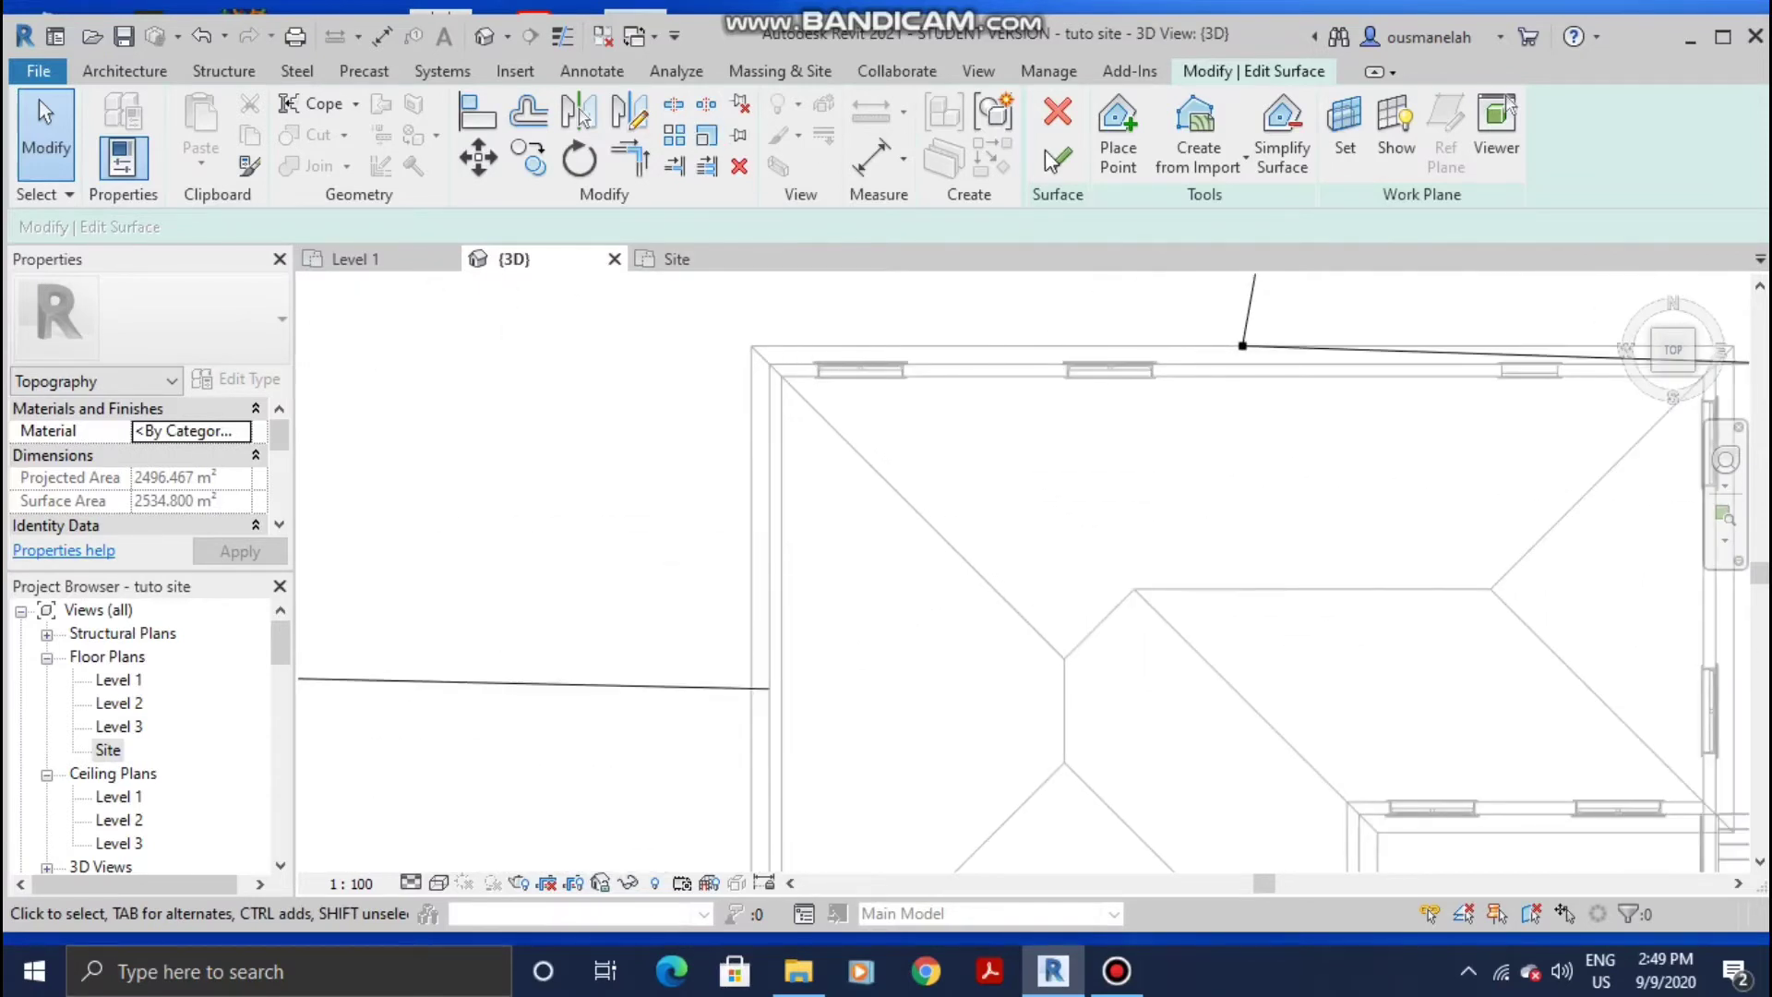
# Step: Add a 3000-elevation point at the house's top-left corner
pyautogui.click(1118, 129)
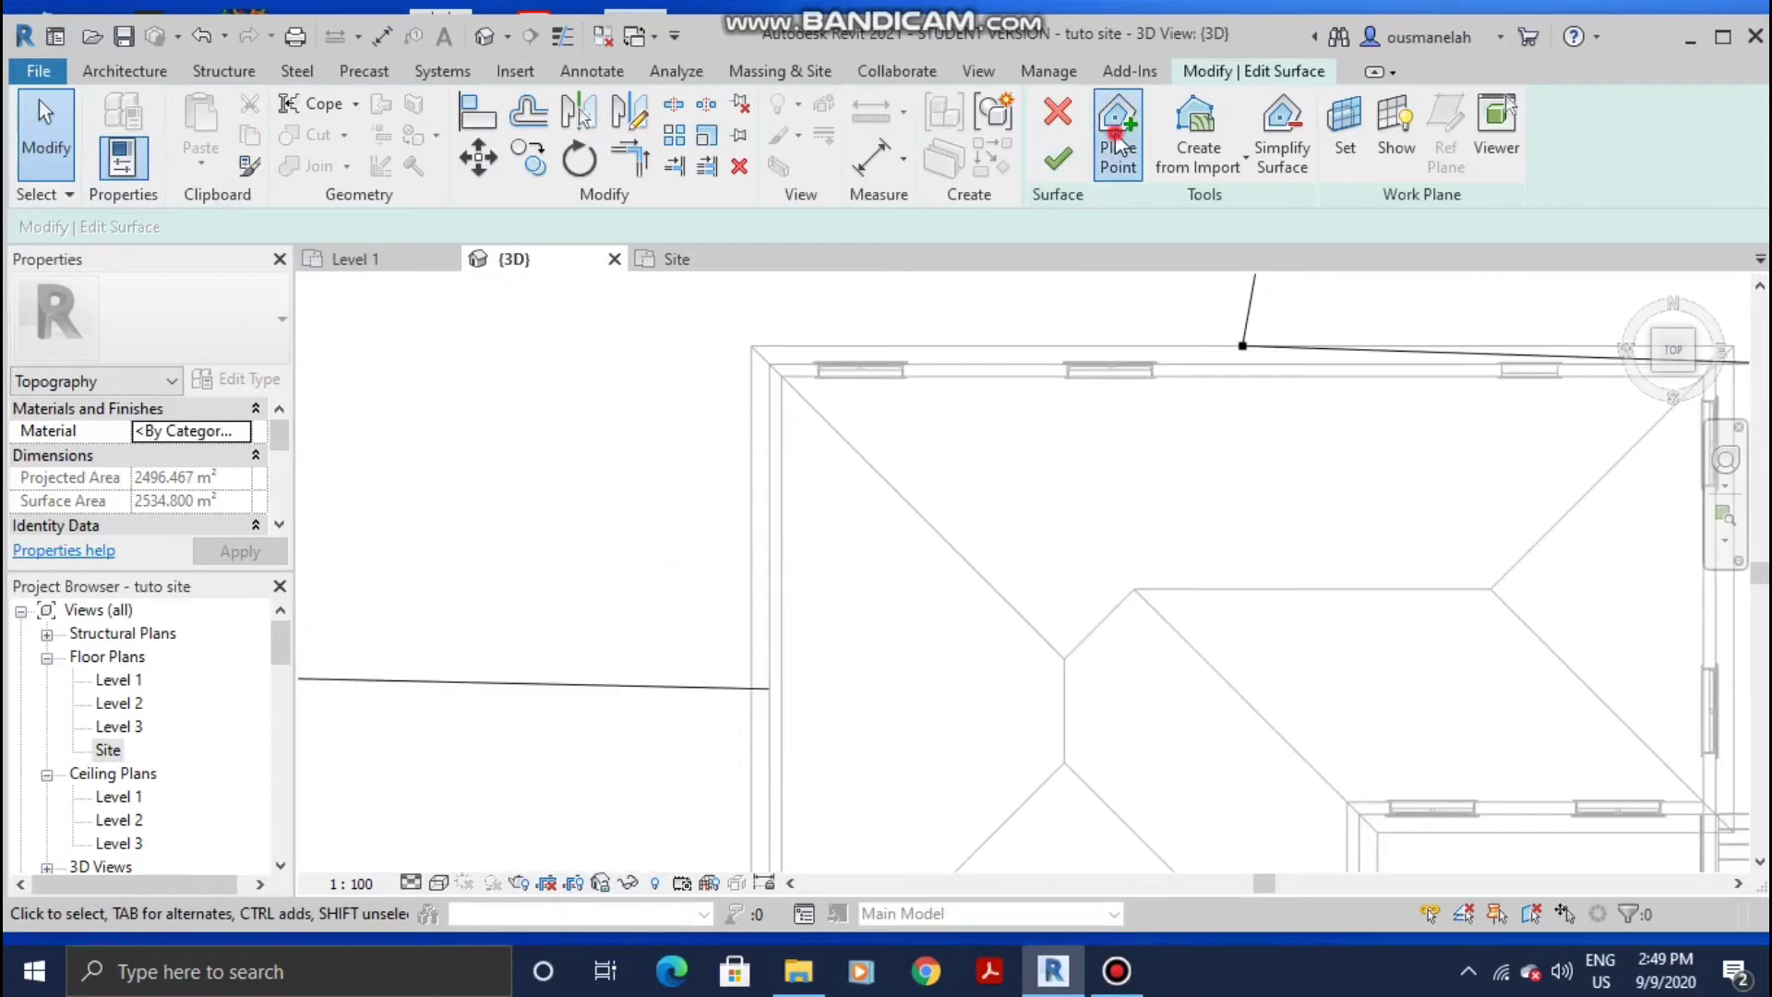
pyautogui.click(770, 363)
pyautogui.scroll(-6, 1076, 399)
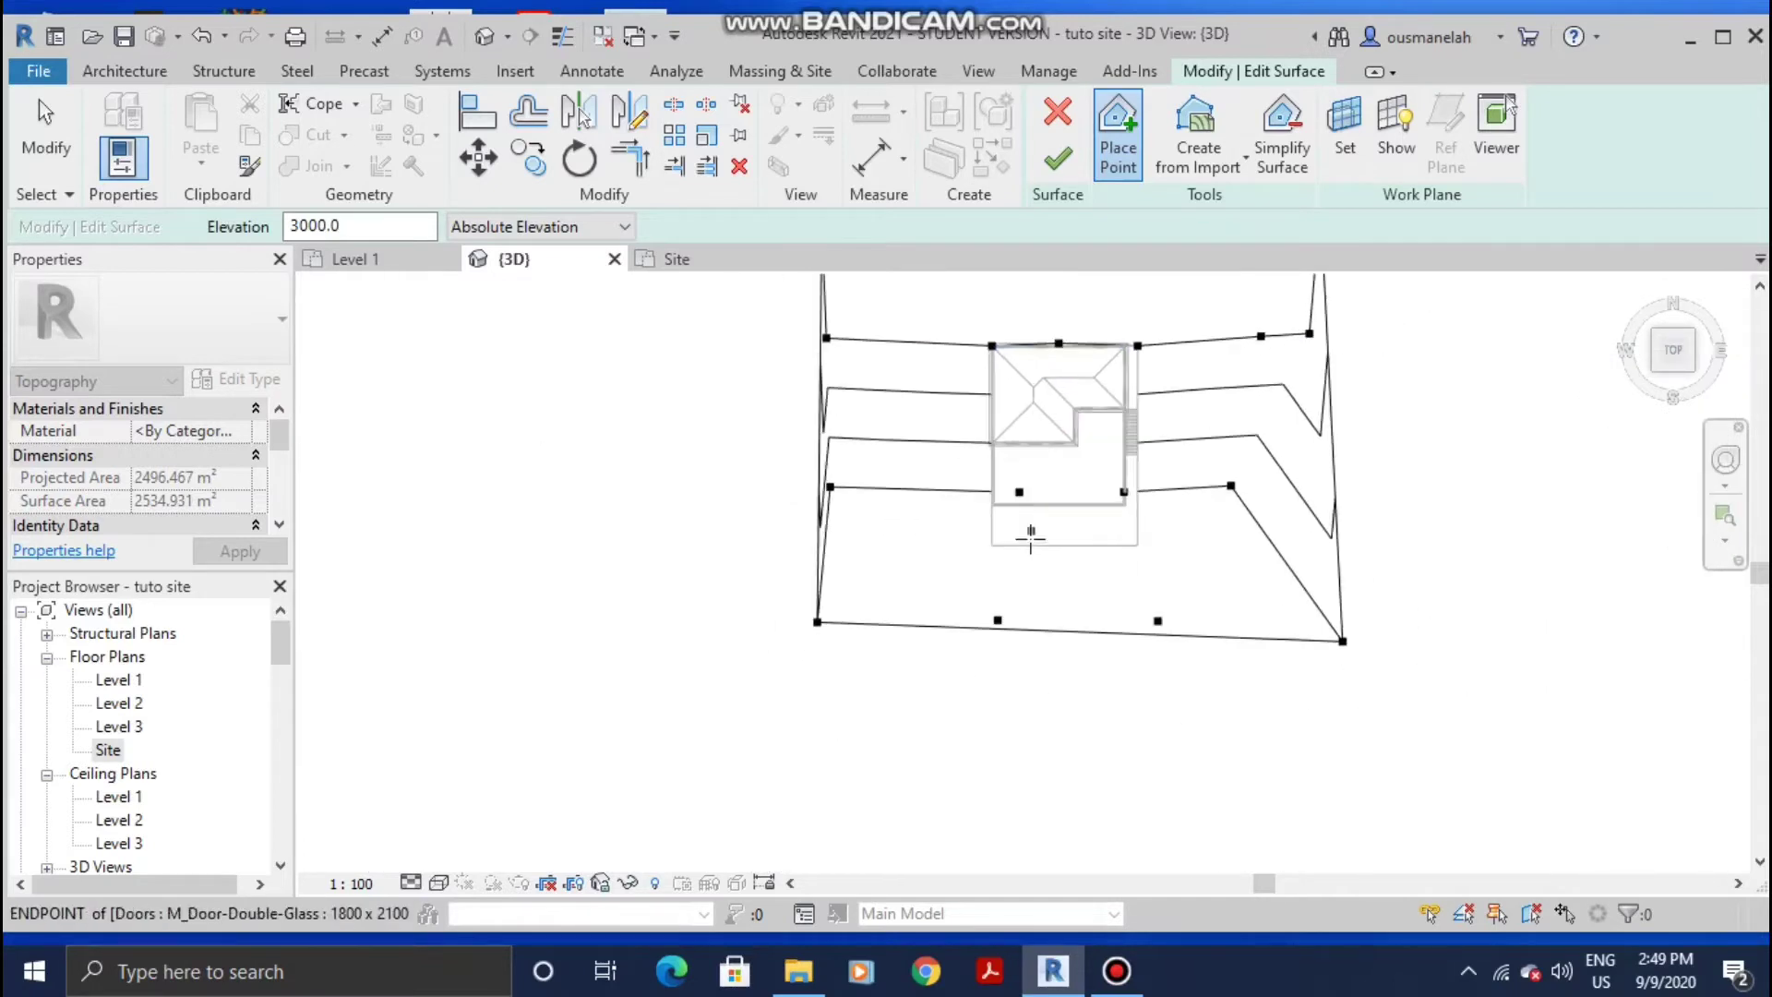
pyautogui.scroll(3, 1031, 540)
# Step: Set elevation to 0 and add three points along the lower floor's edge
pyautogui.doubleClick(360, 223)
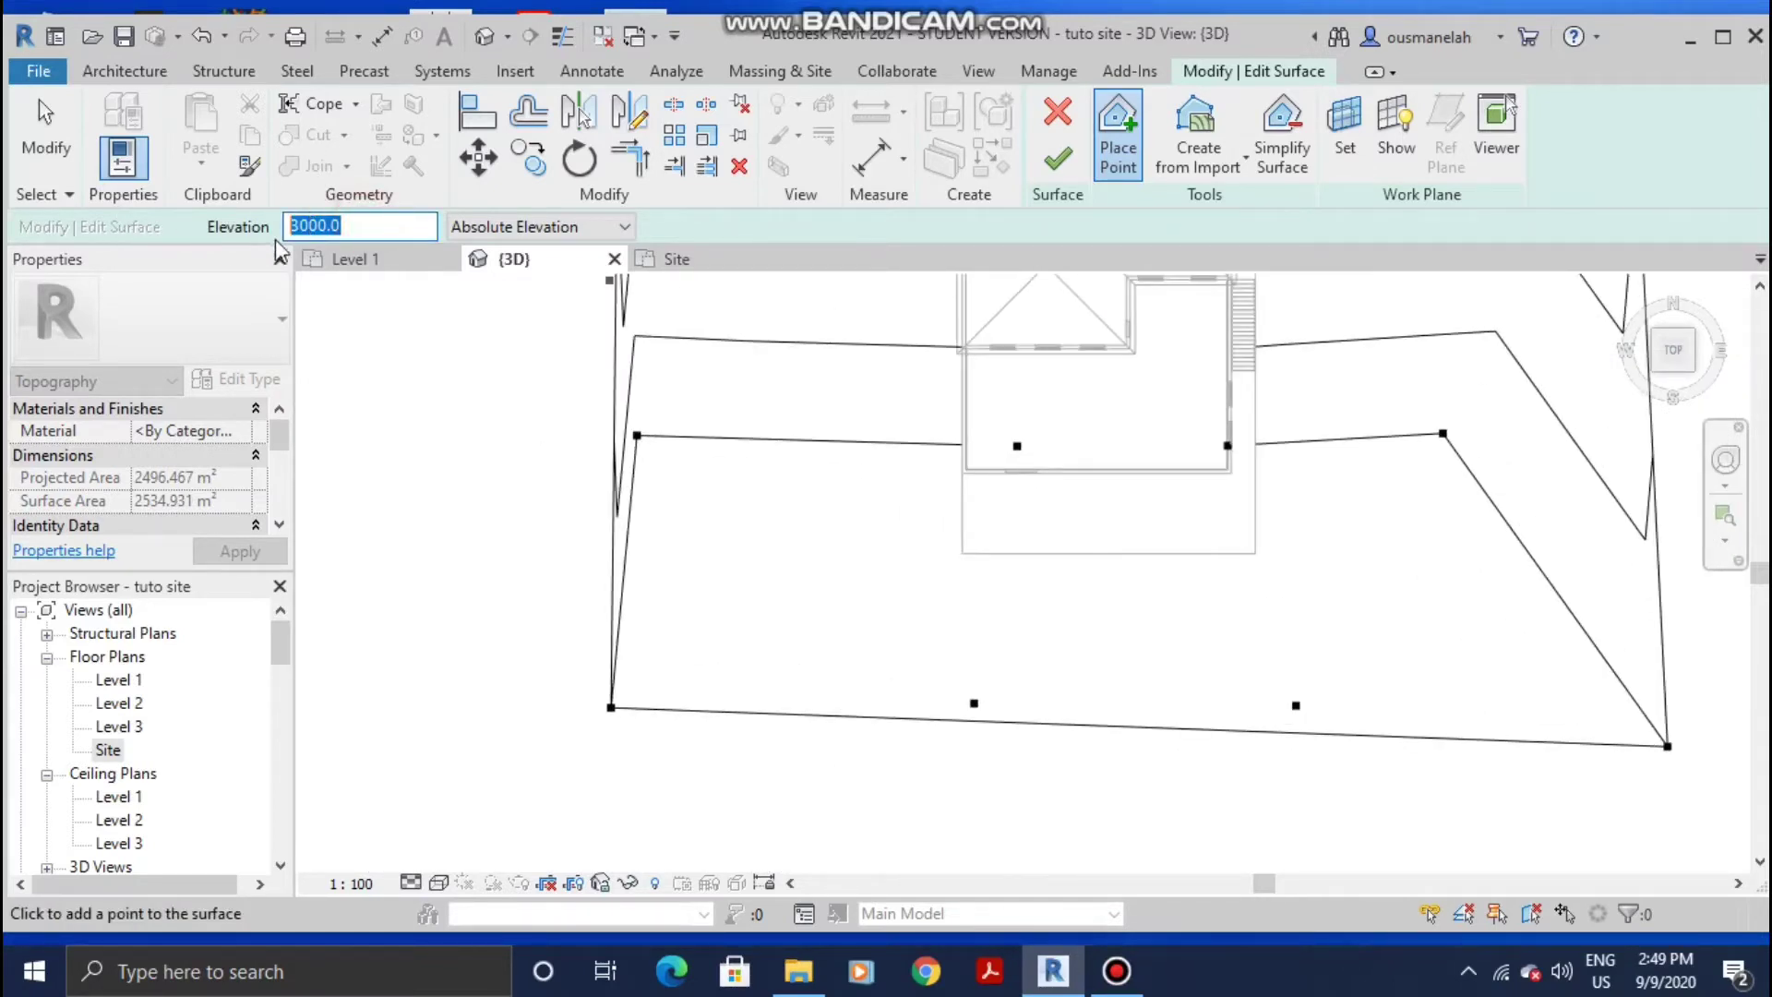
pyautogui.write('0')
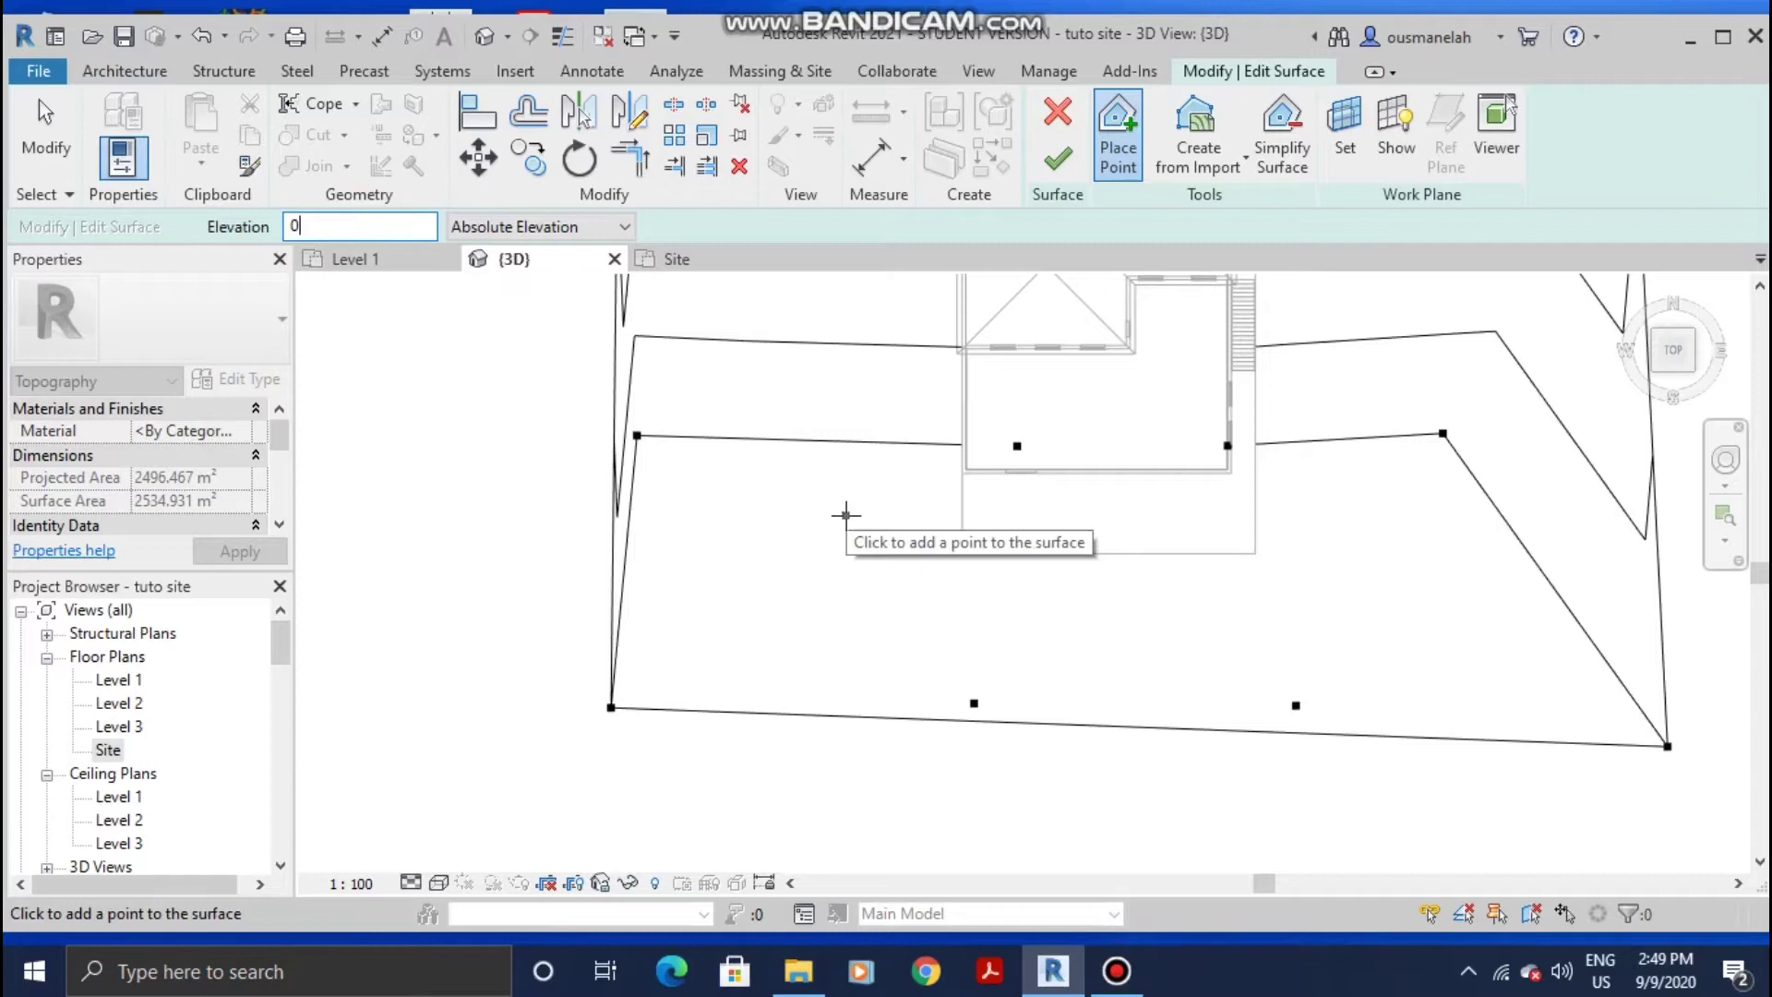
pyautogui.scroll(2, 1015, 569)
pyautogui.click(963, 553)
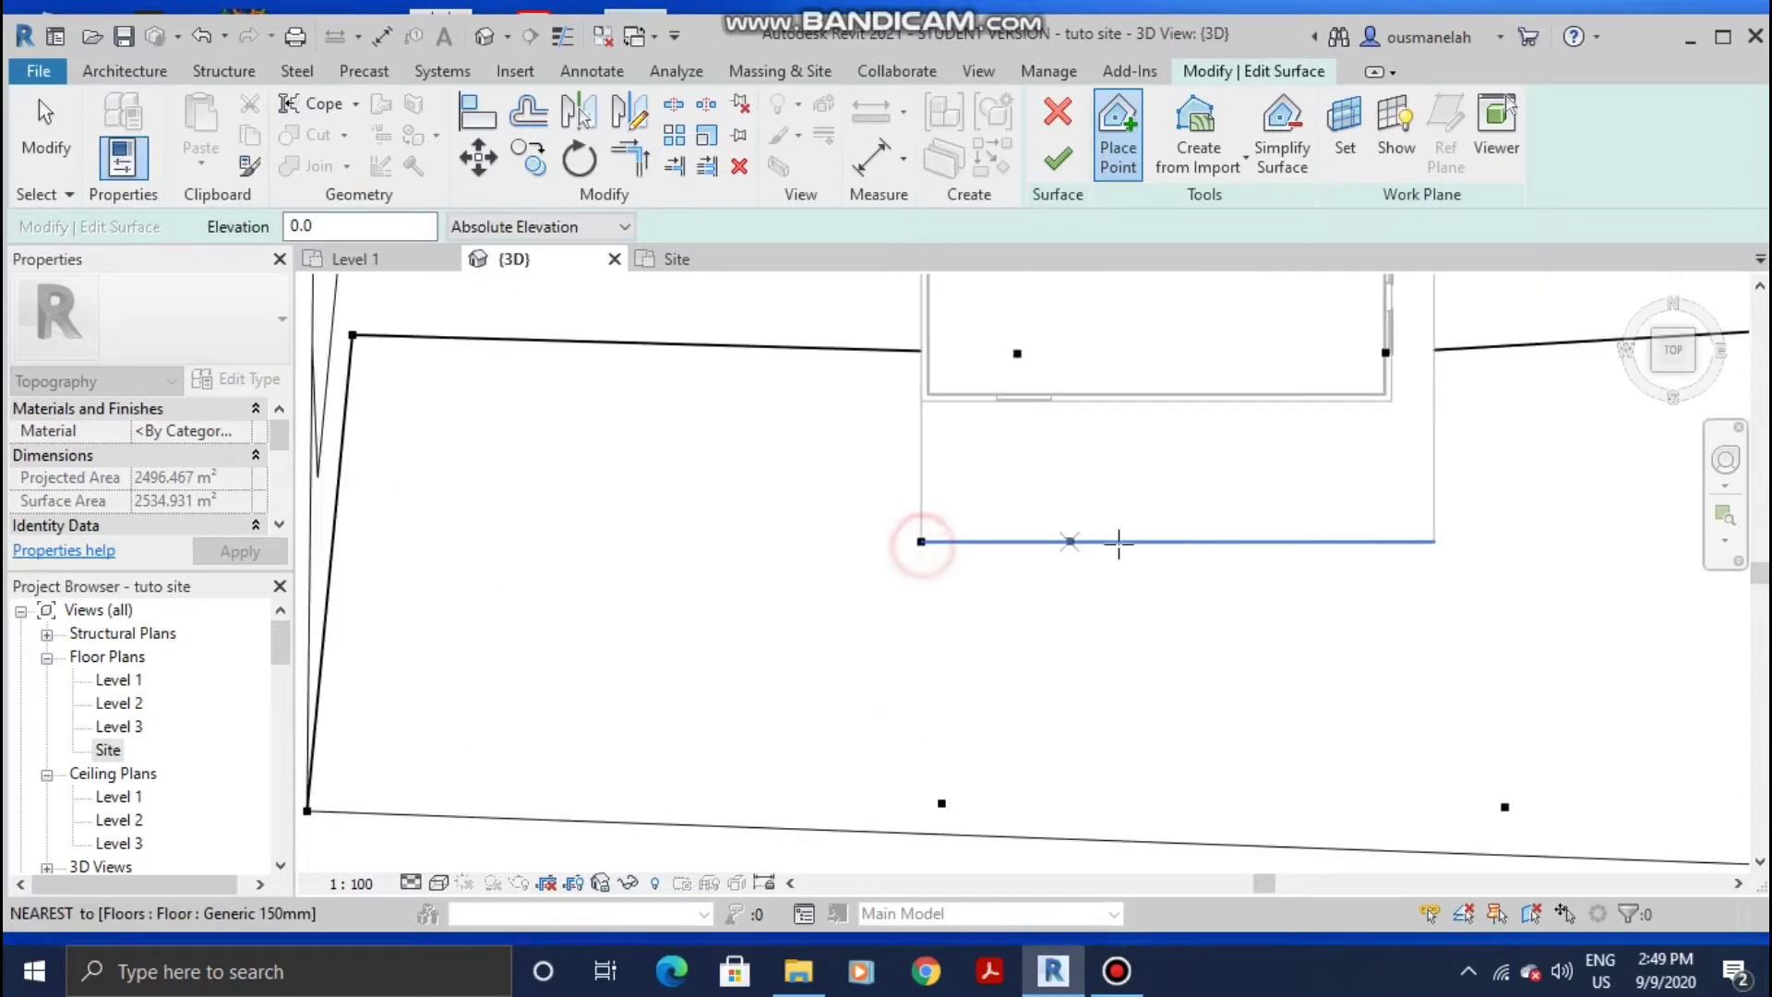
pyautogui.click(1172, 542)
pyautogui.click(1435, 542)
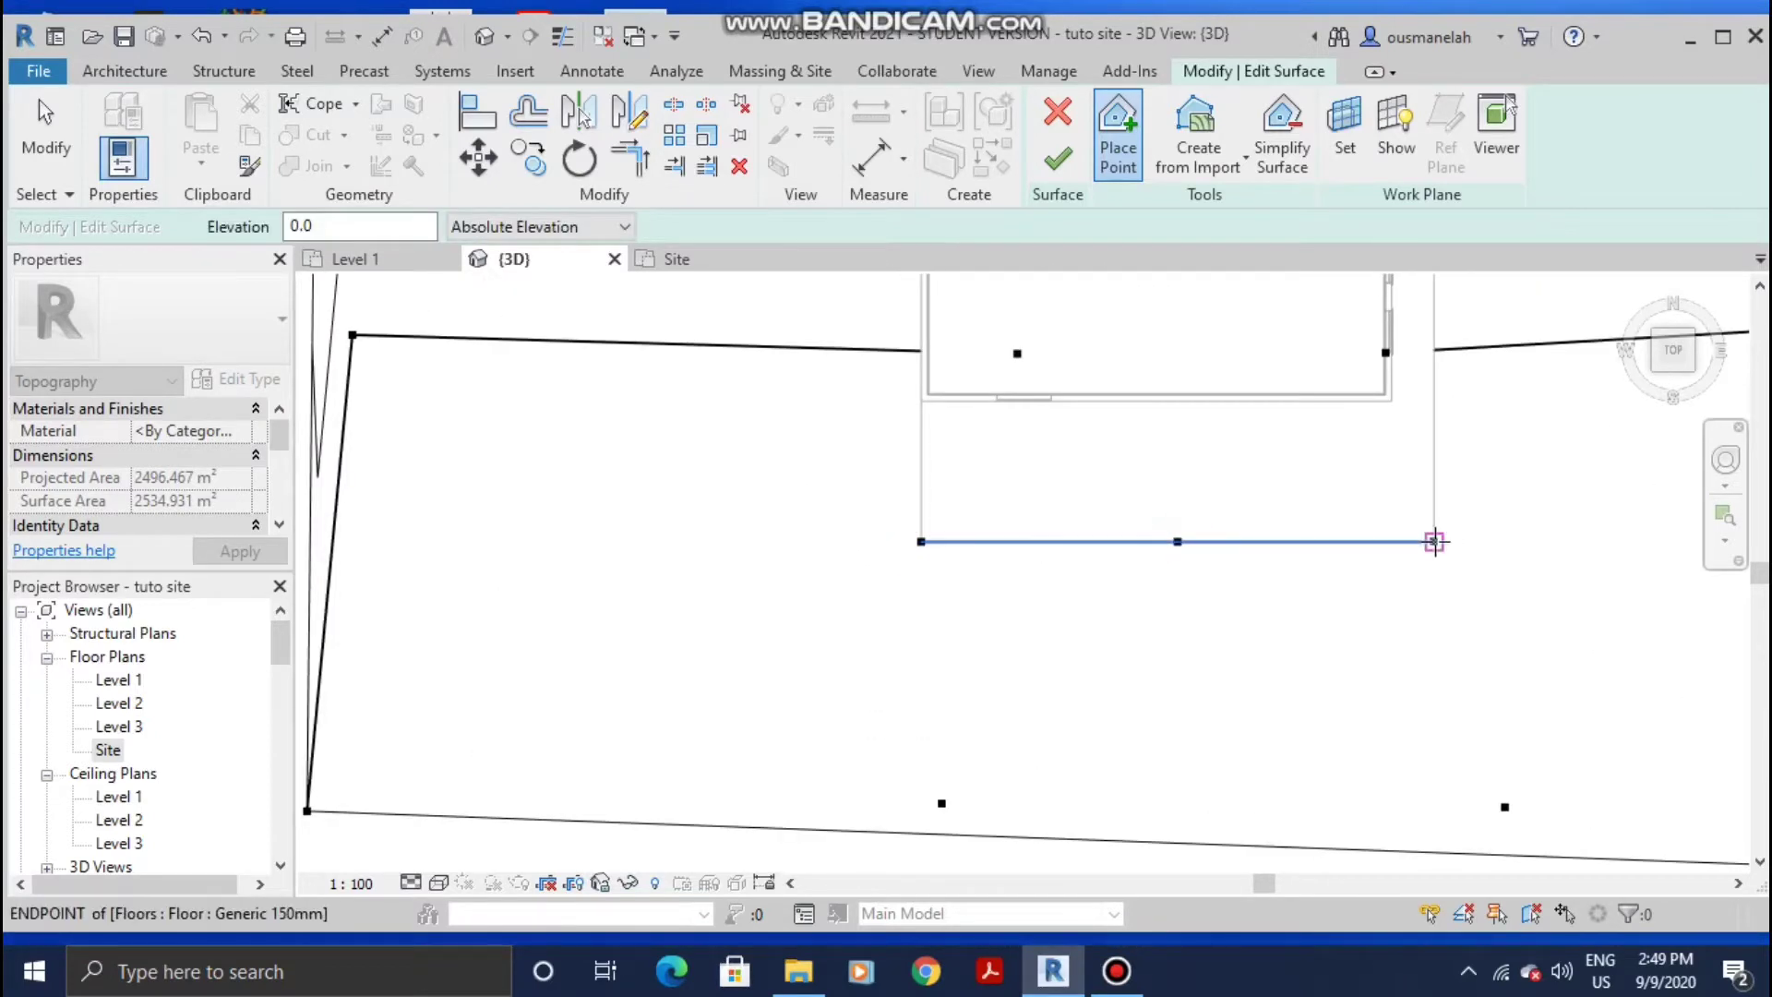
pyautogui.scroll(-1, 922, 668)
pyautogui.scroll(-3, 922, 668)
pyautogui.scroll(2, 1087, 513)
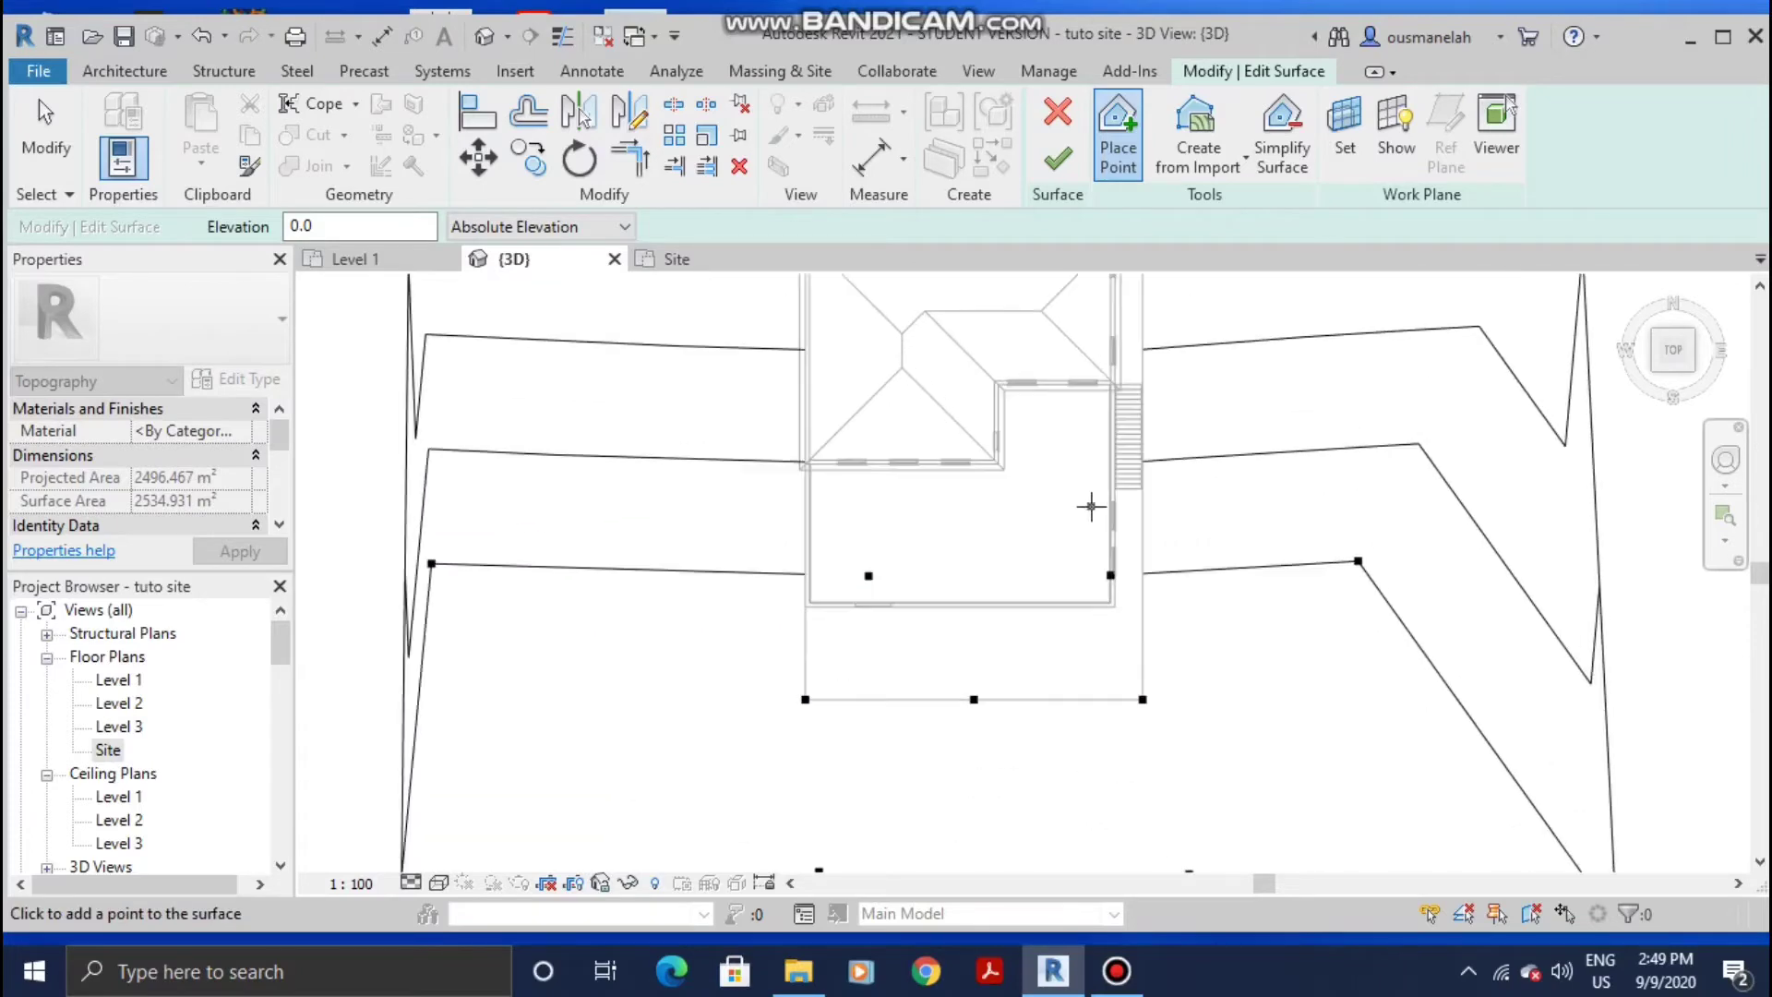
pyautogui.scroll(-1, 1142, 546)
pyautogui.keyDown('shift'); pyautogui.moveTo(1213, 581); pyautogui.dragTo(1176, 501, button='middle'); pyautogui.keyUp('shift')
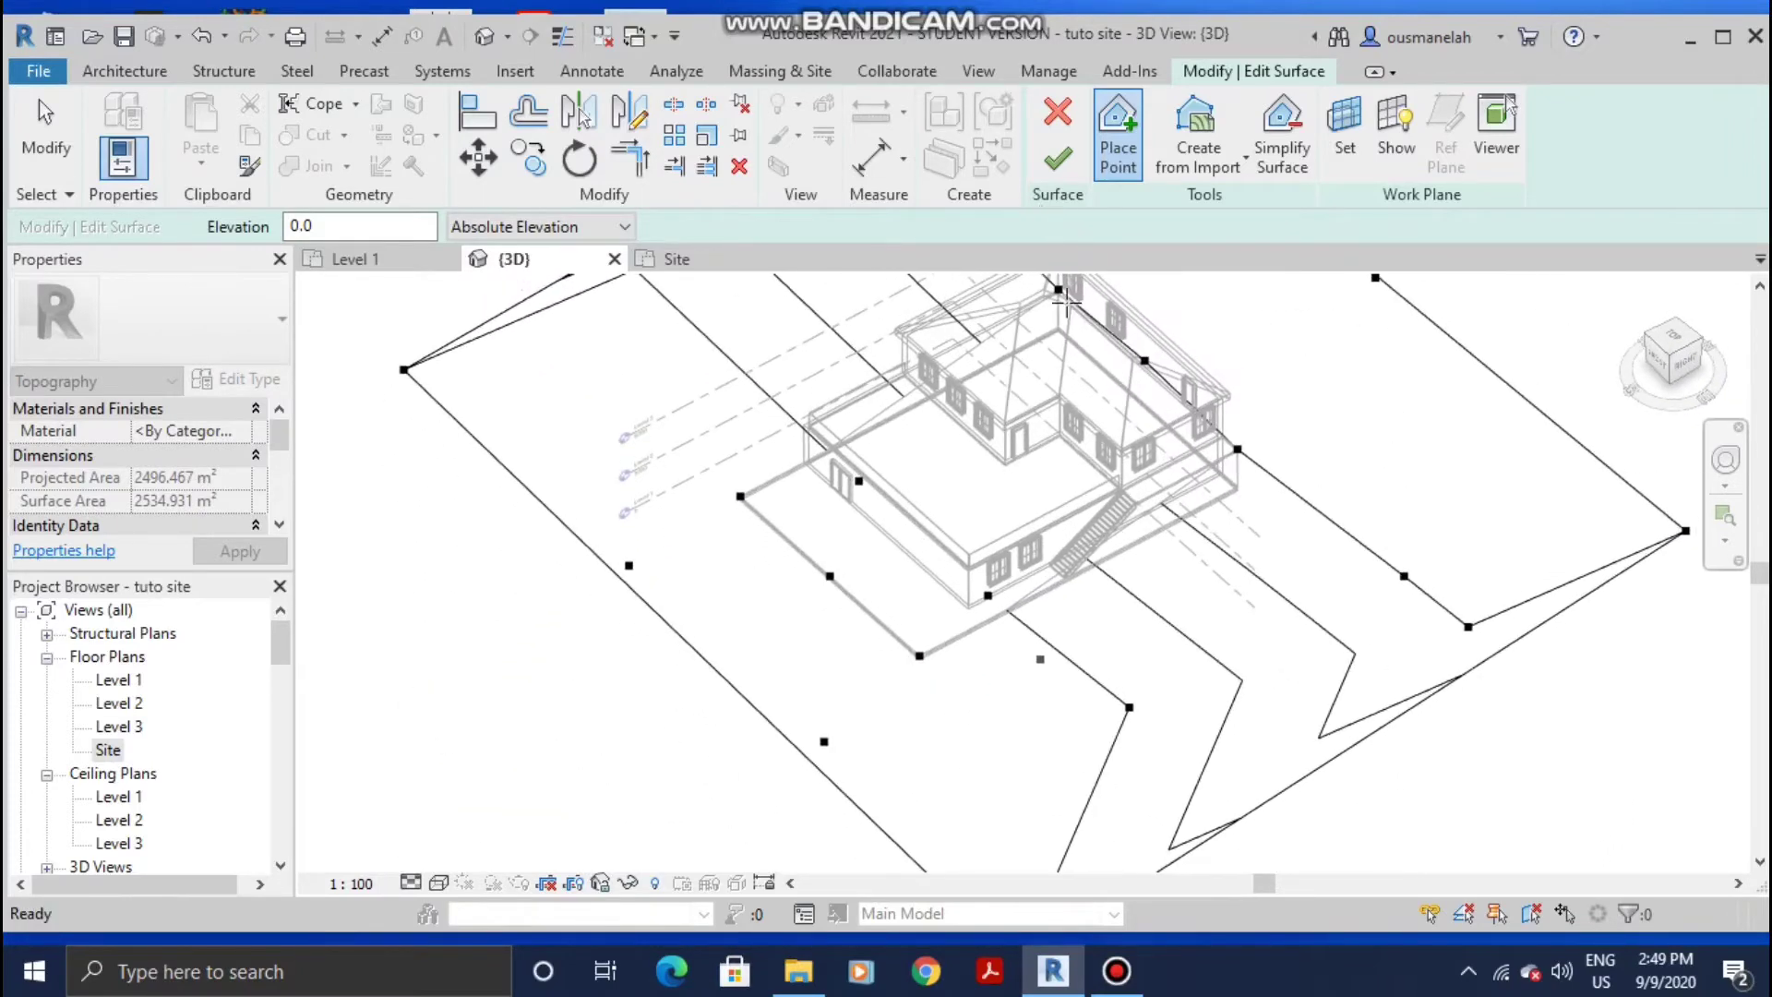
pyautogui.scroll(5, 1176, 501)
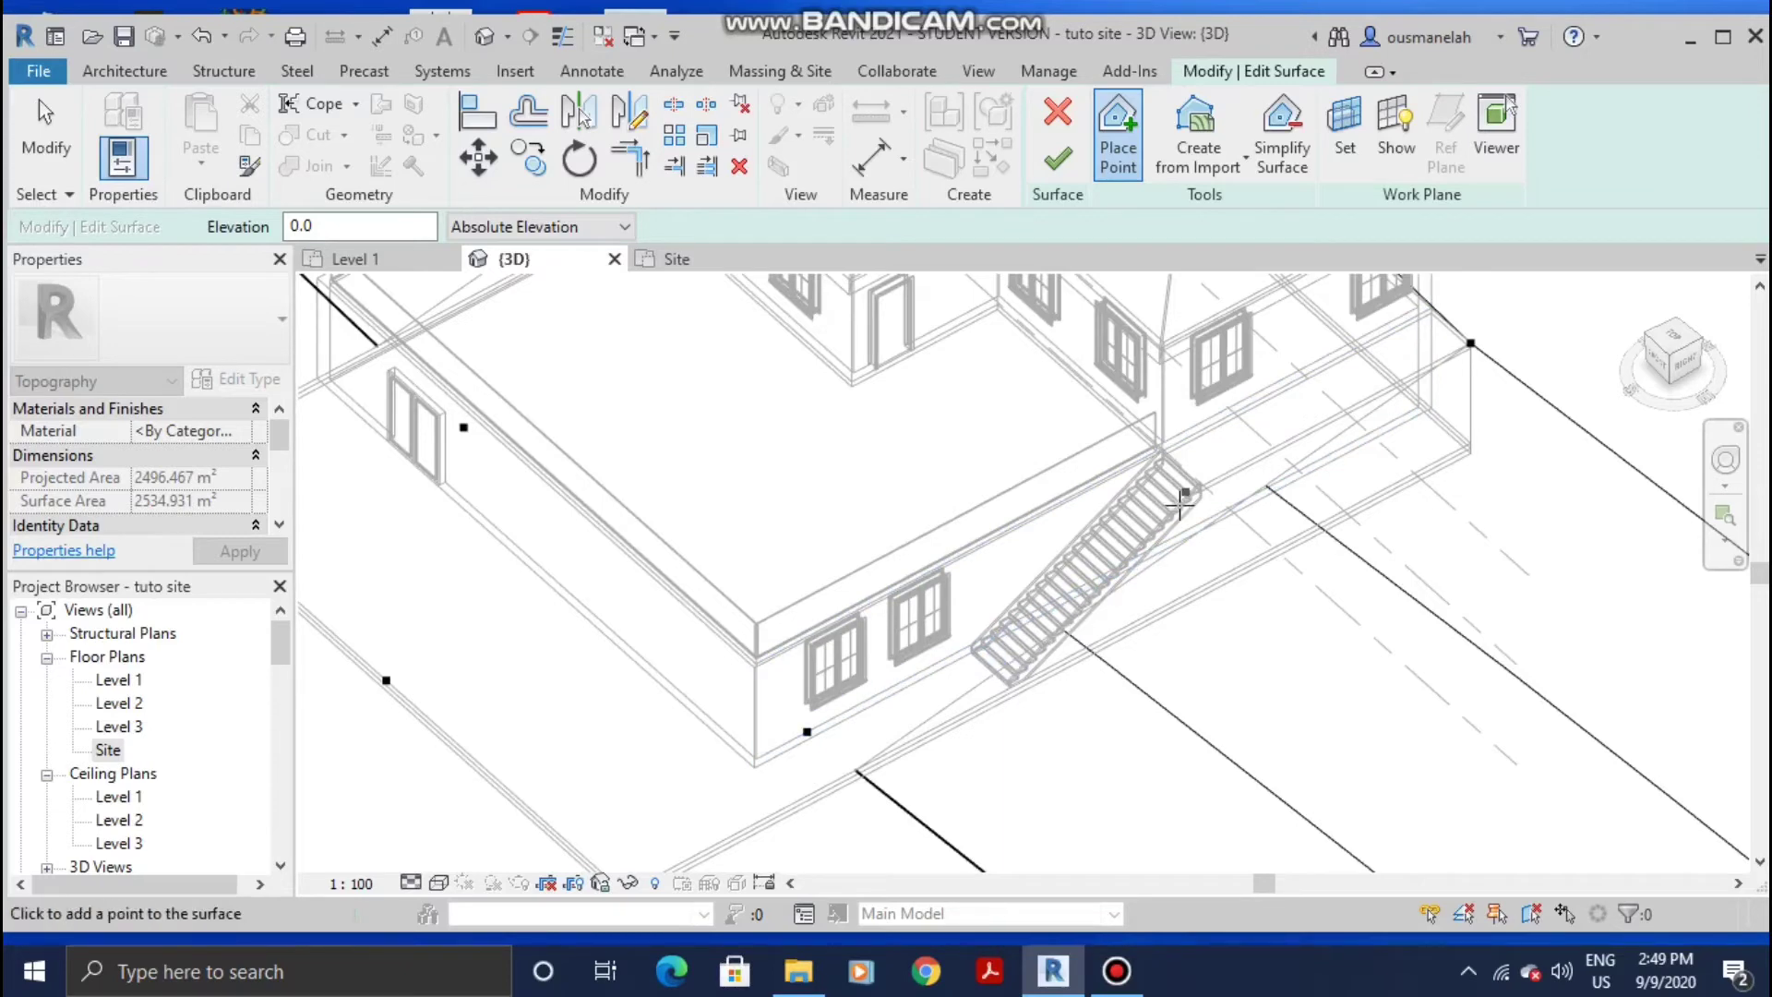
pyautogui.scroll(-2, 1152, 529)
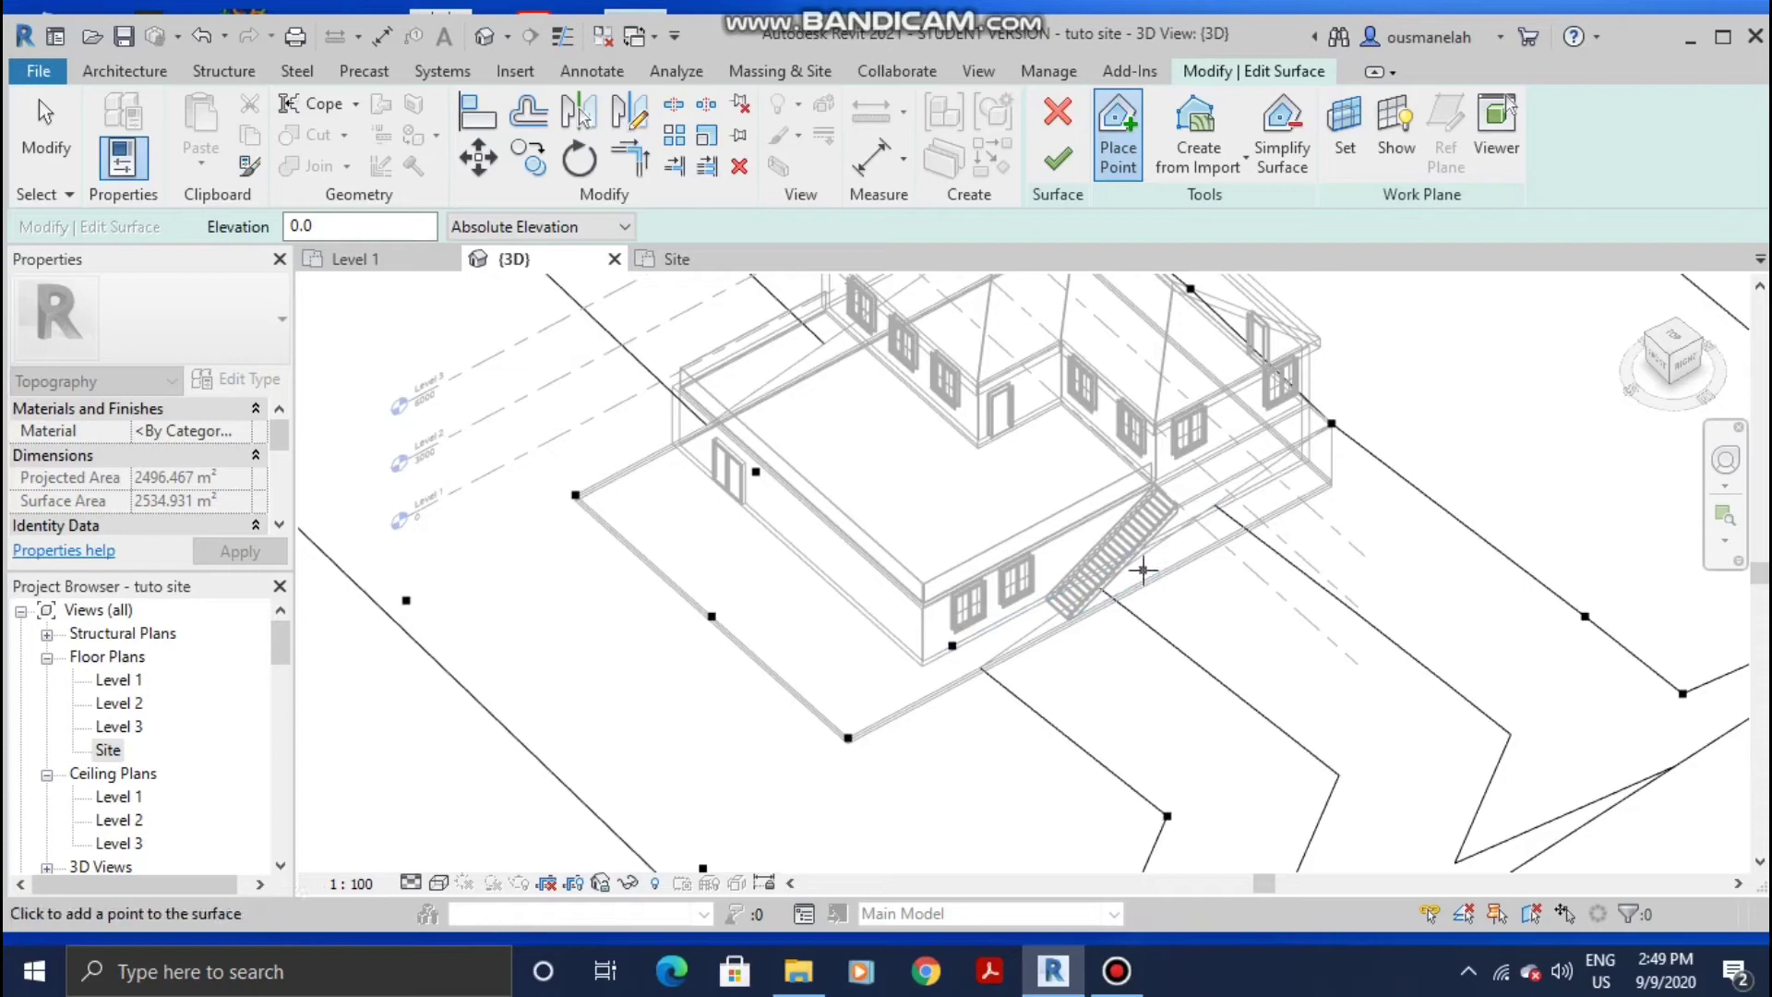
pyautogui.scroll(3, 1134, 552)
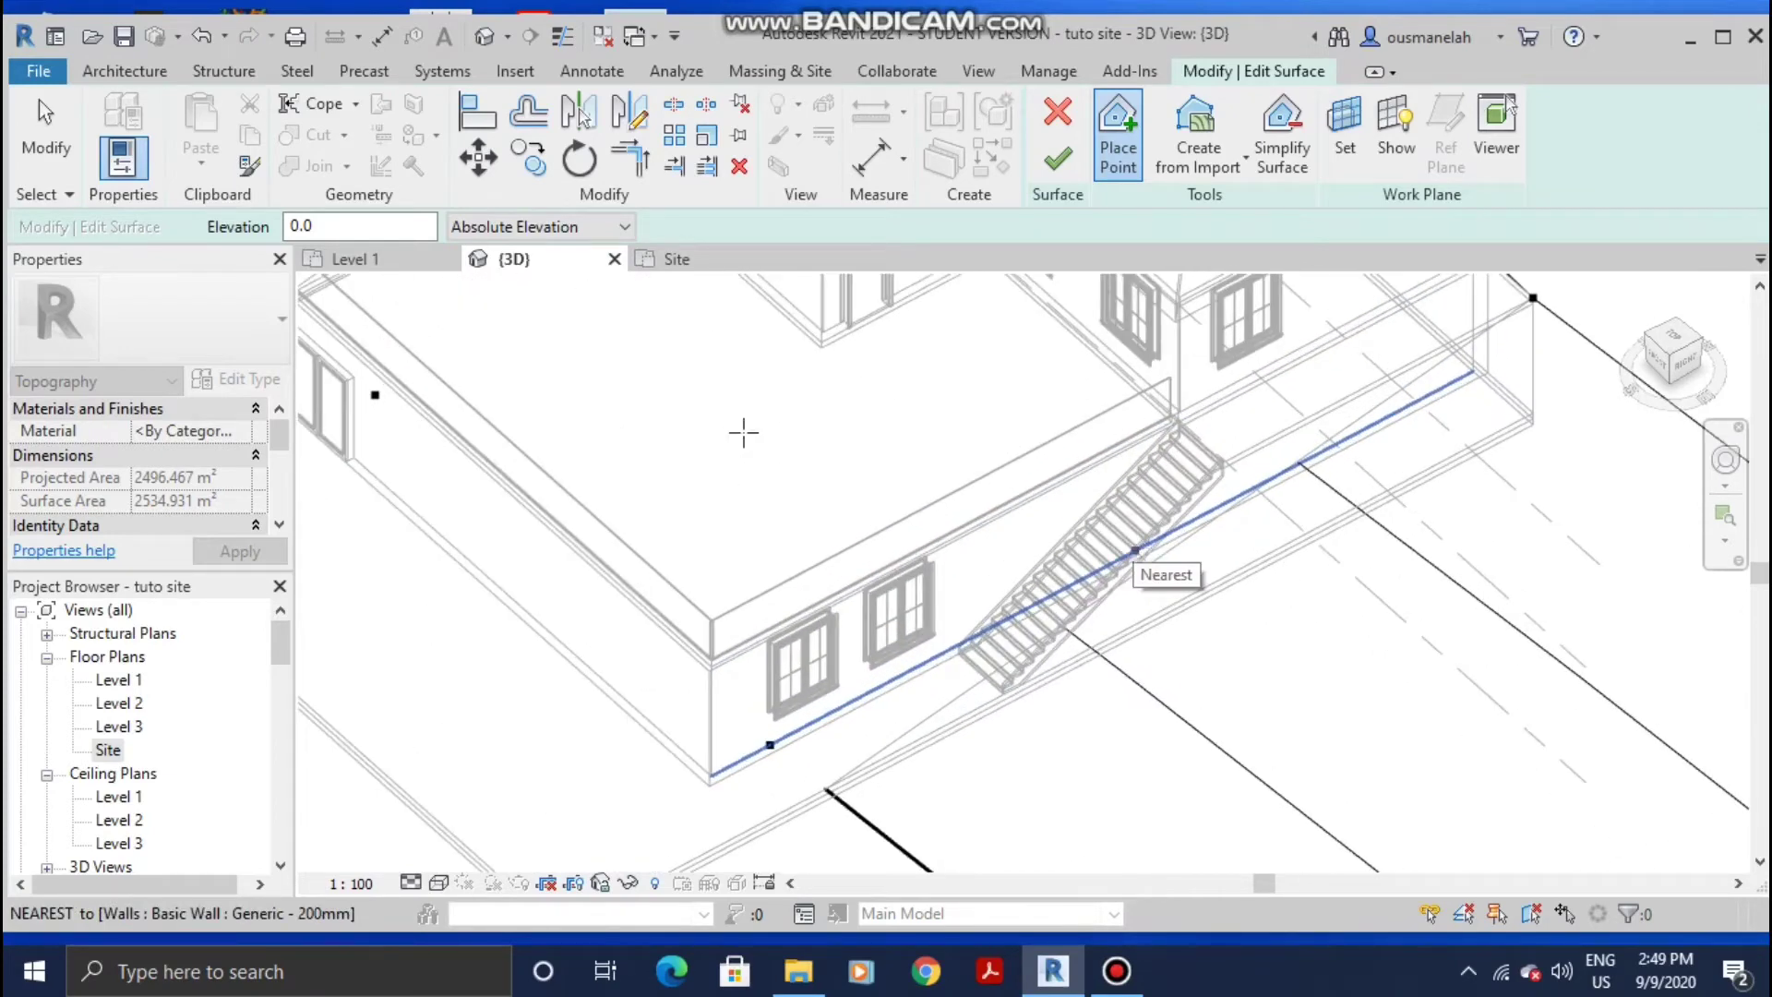
pyautogui.click(363, 232)
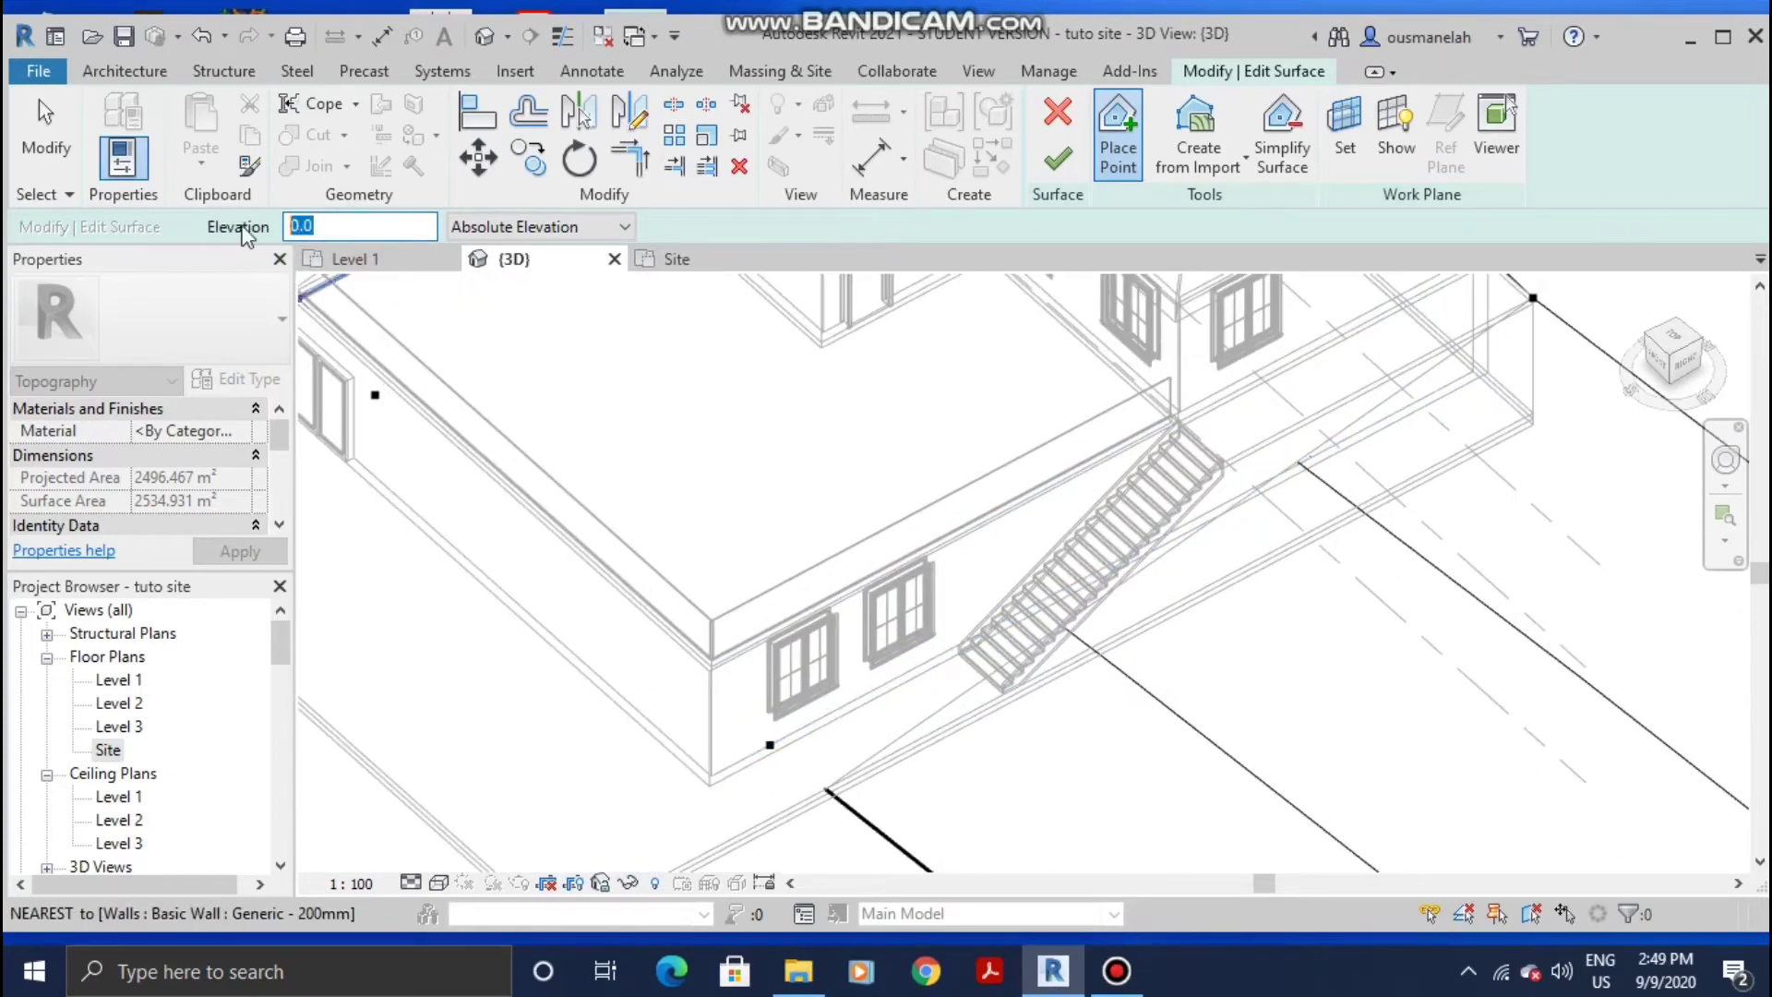
pyautogui.click(1678, 348)
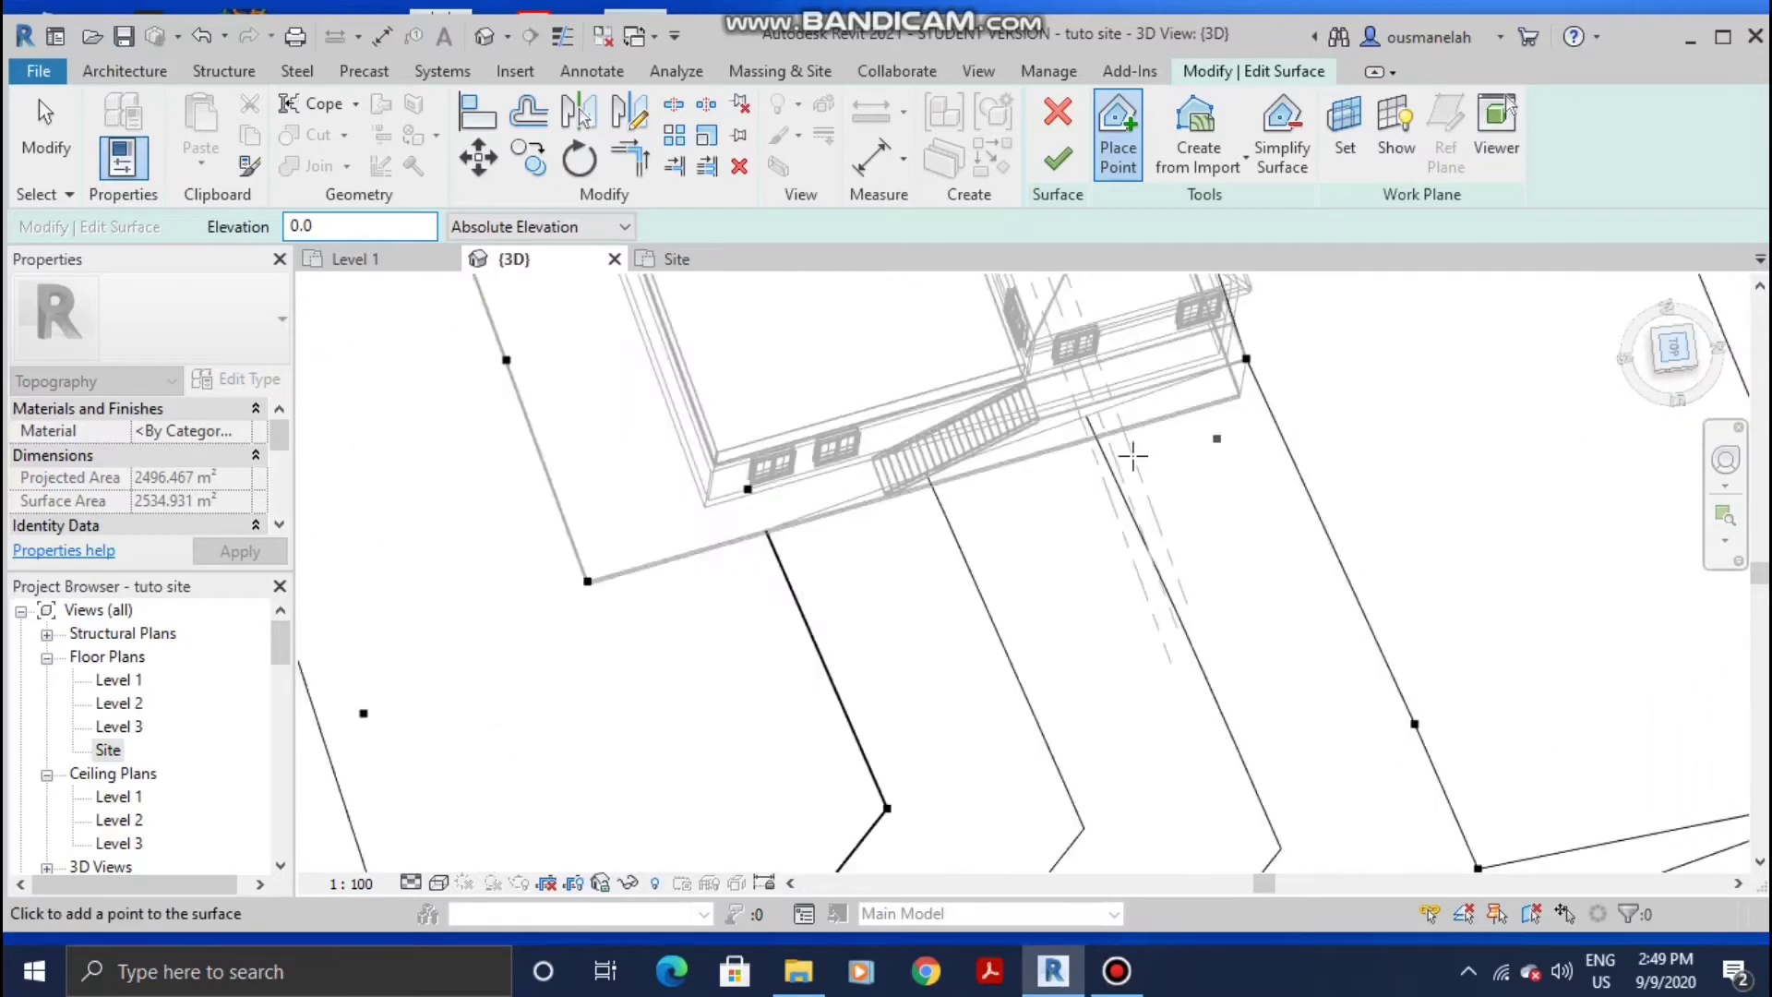
pyautogui.click(369, 227)
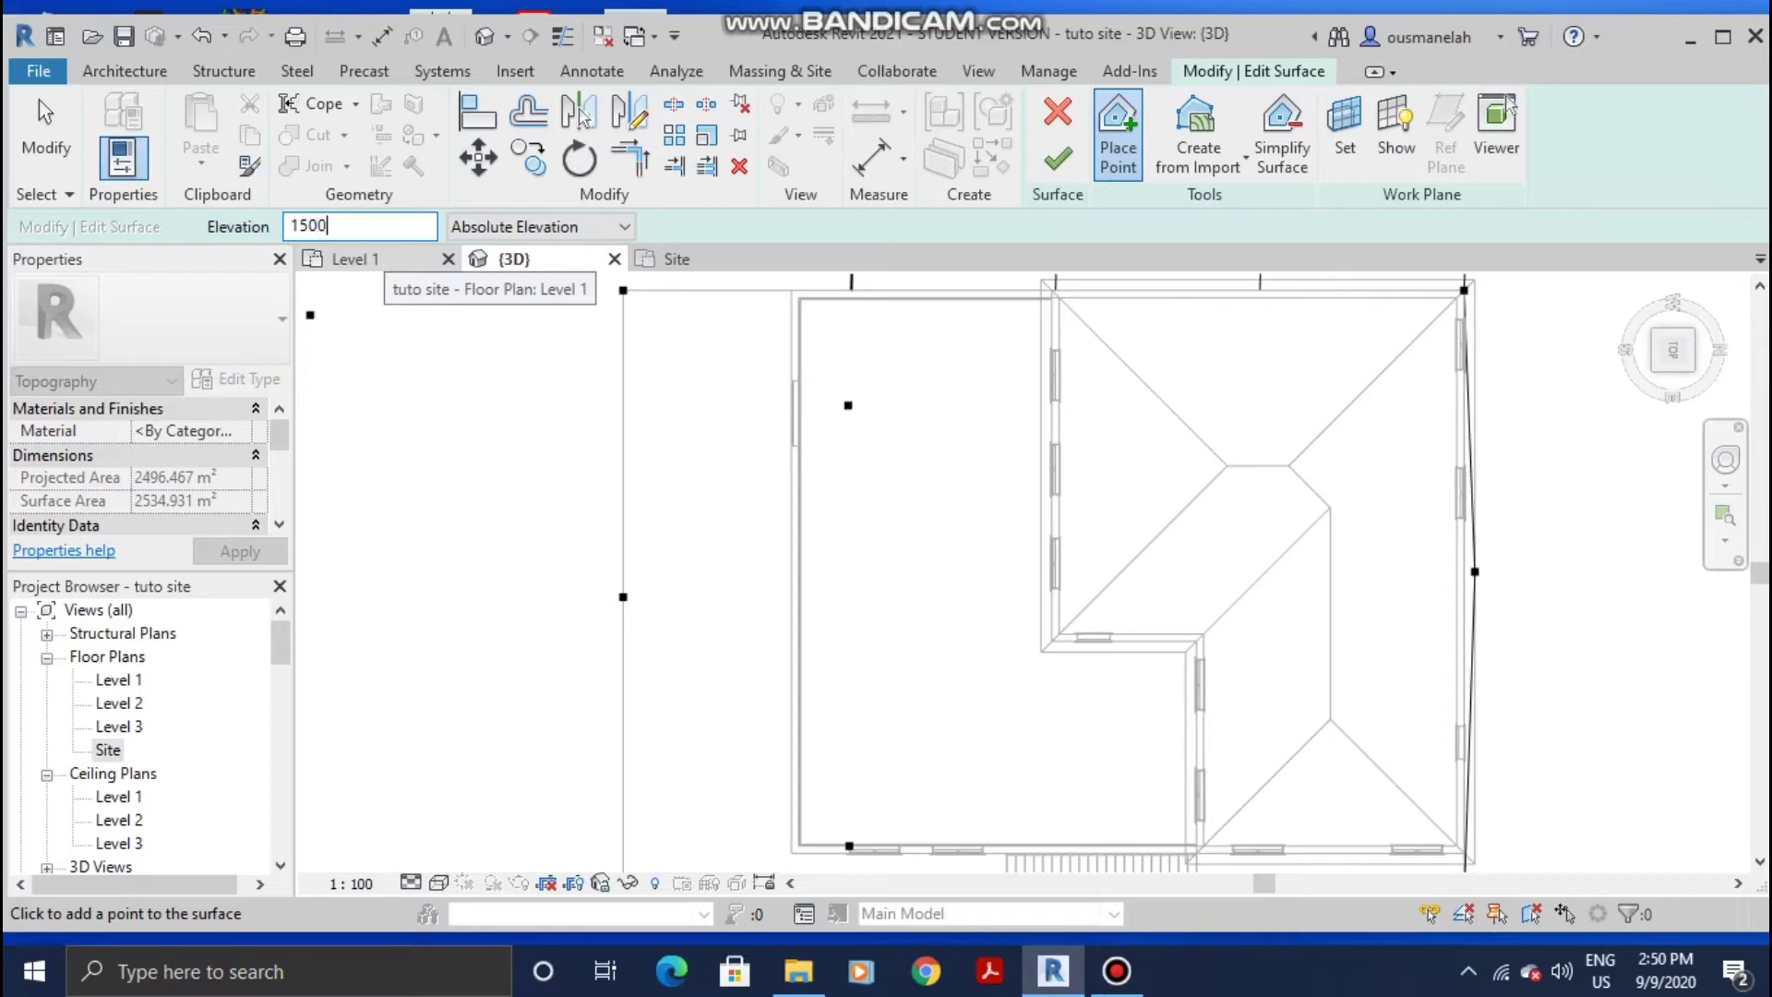
# Step: Add 1500-elevation points at the wall endpoint and along the stair's bottom edge
pyautogui.scroll(-4, 1086, 558)
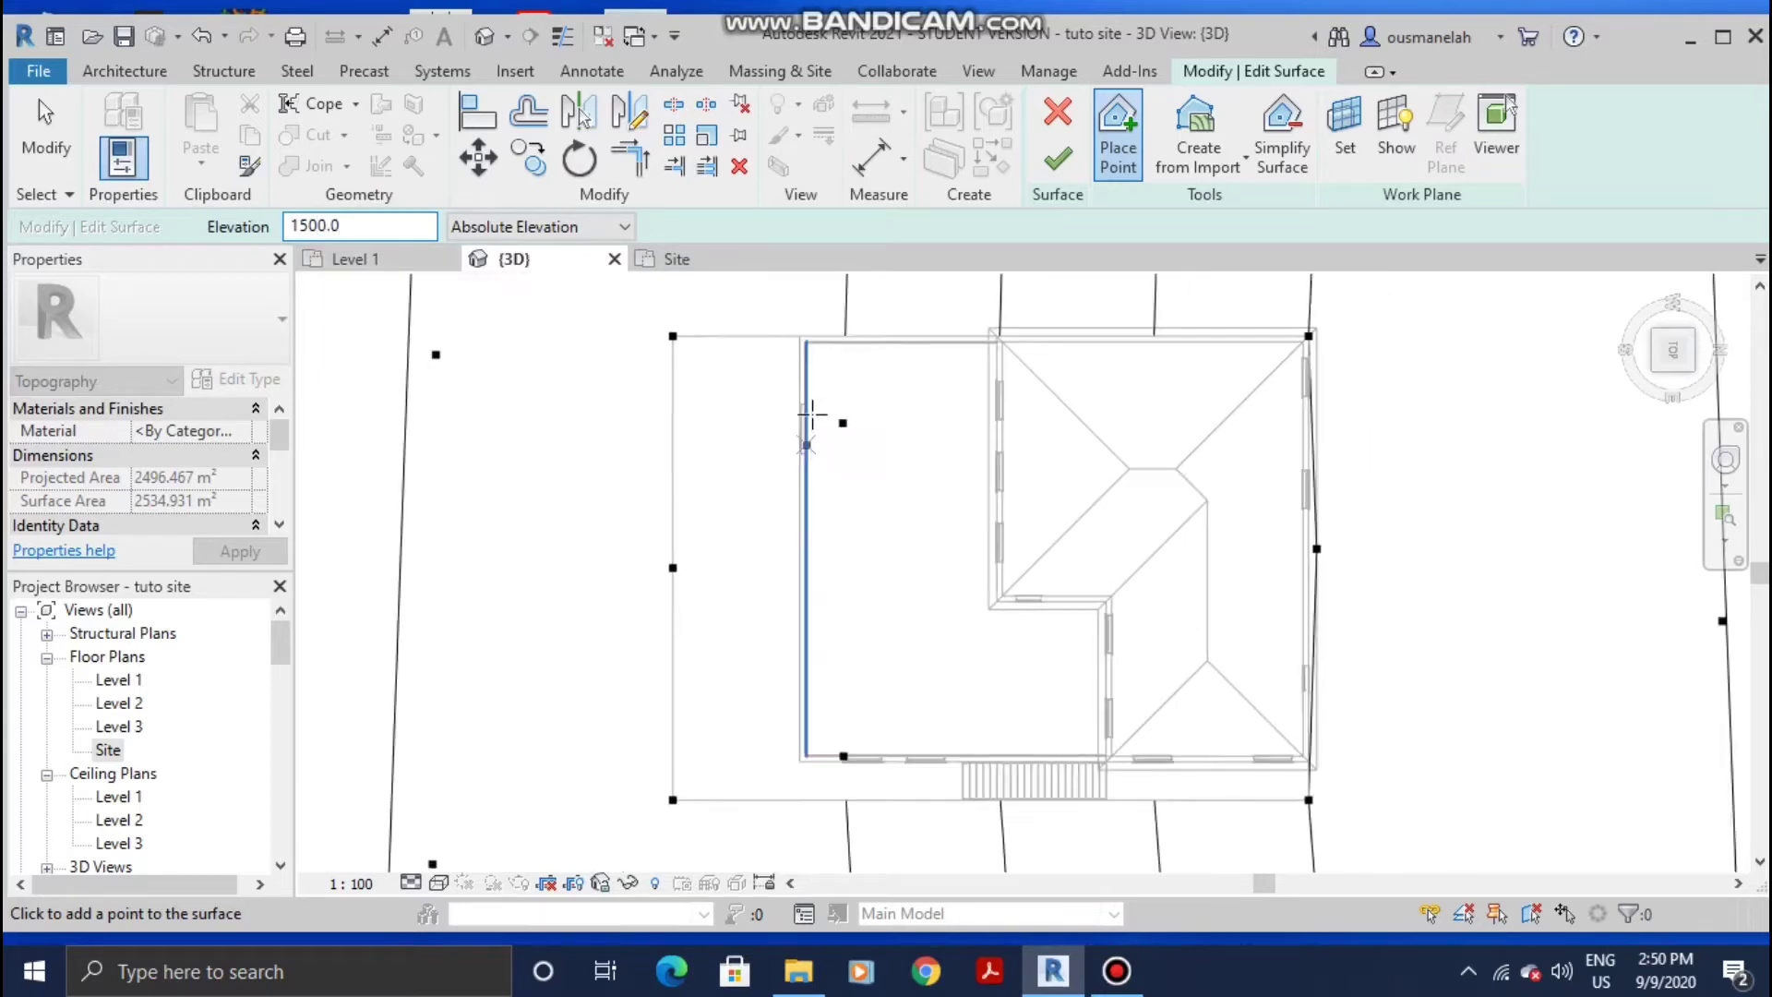
pyautogui.scroll(7, 1006, 683)
pyautogui.scroll(2, 1015, 621)
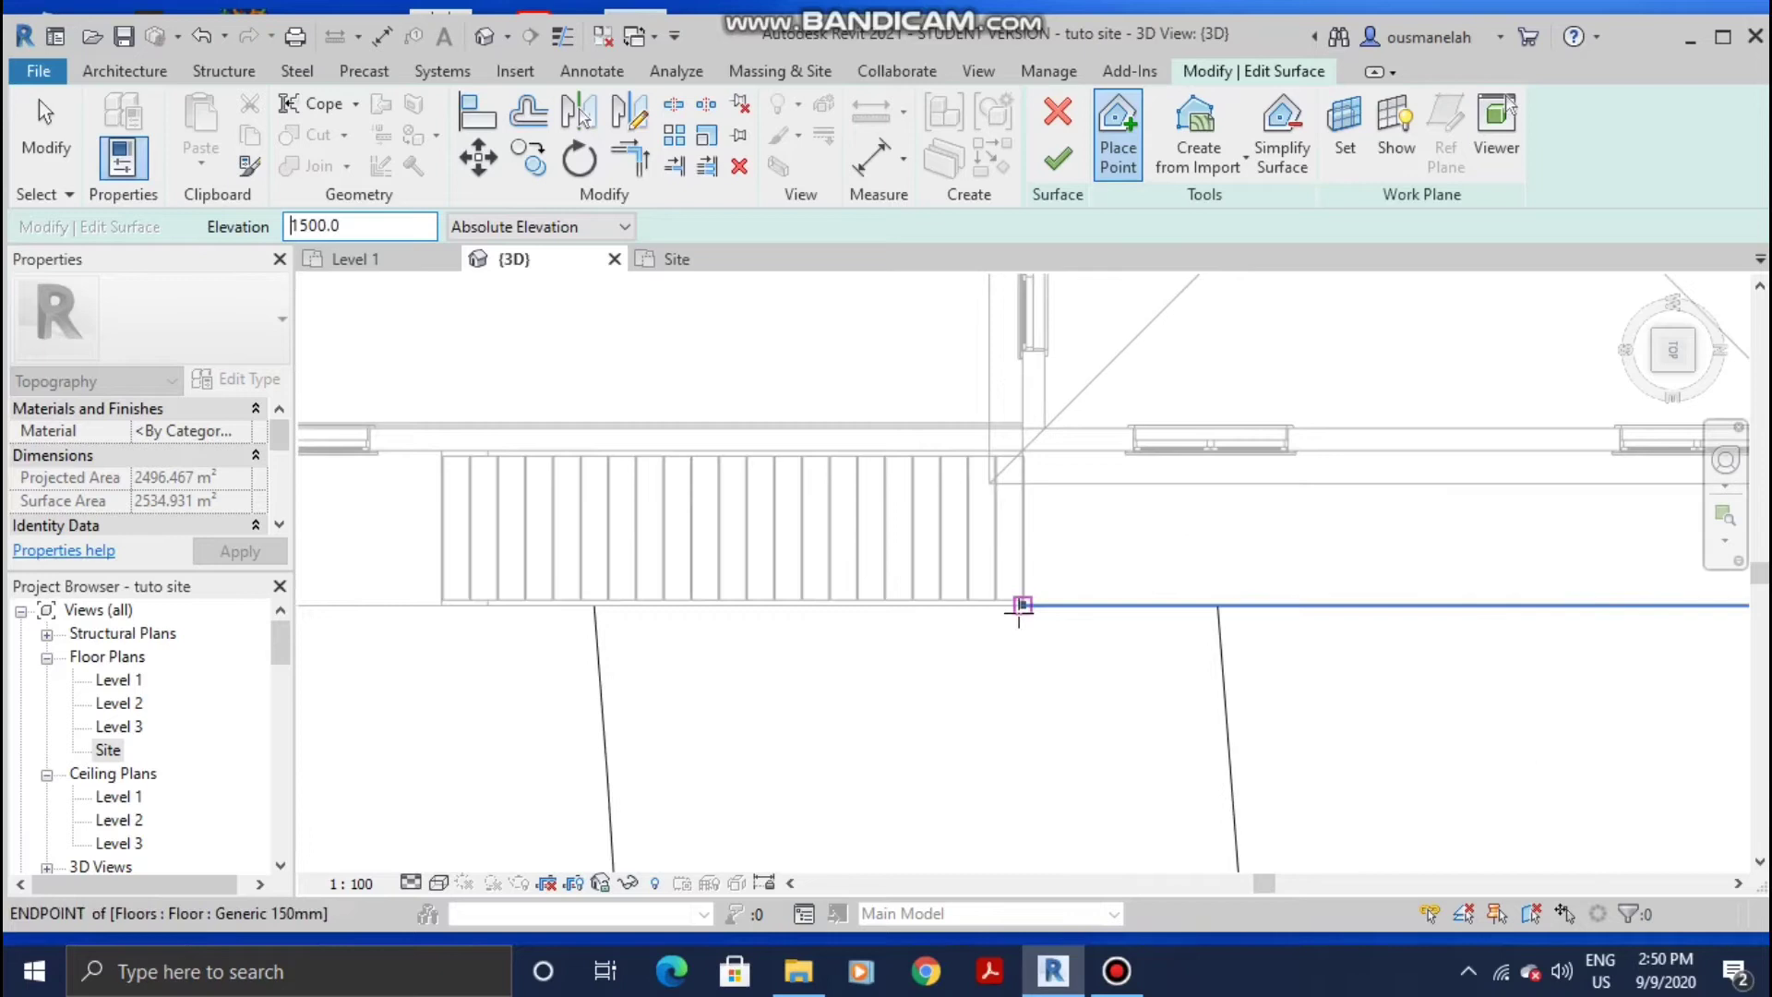
pyautogui.click(1023, 605)
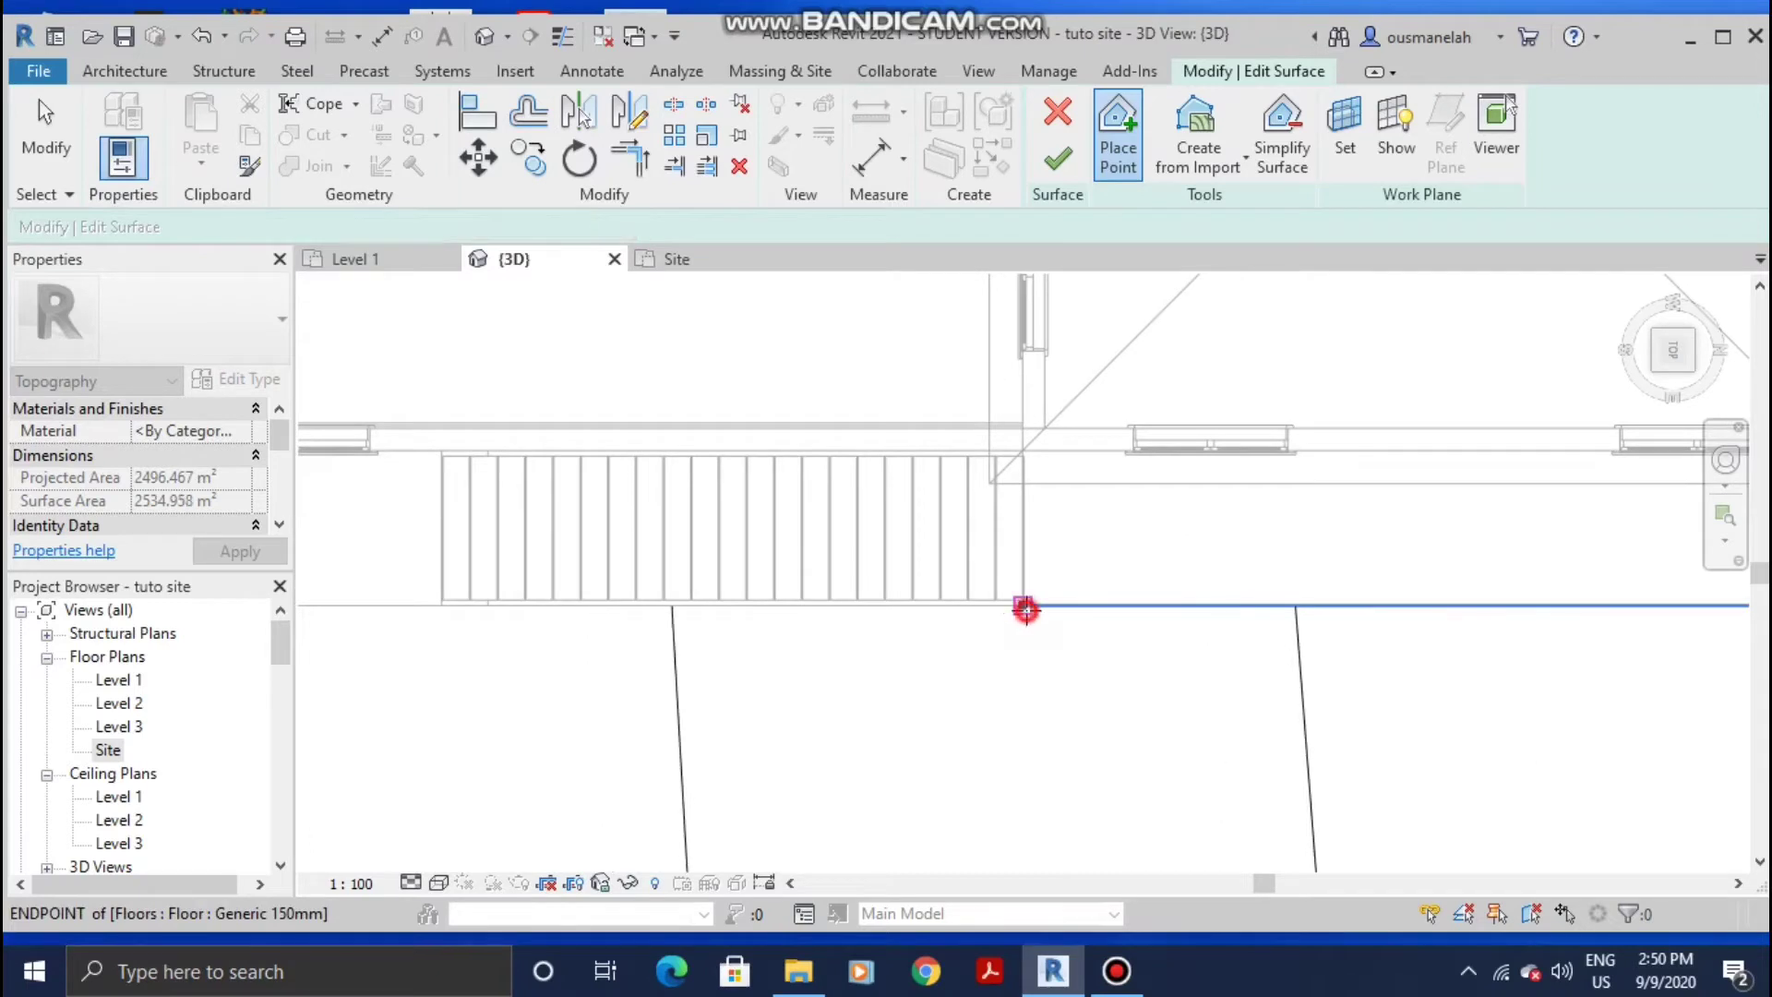
pyautogui.click(855, 605)
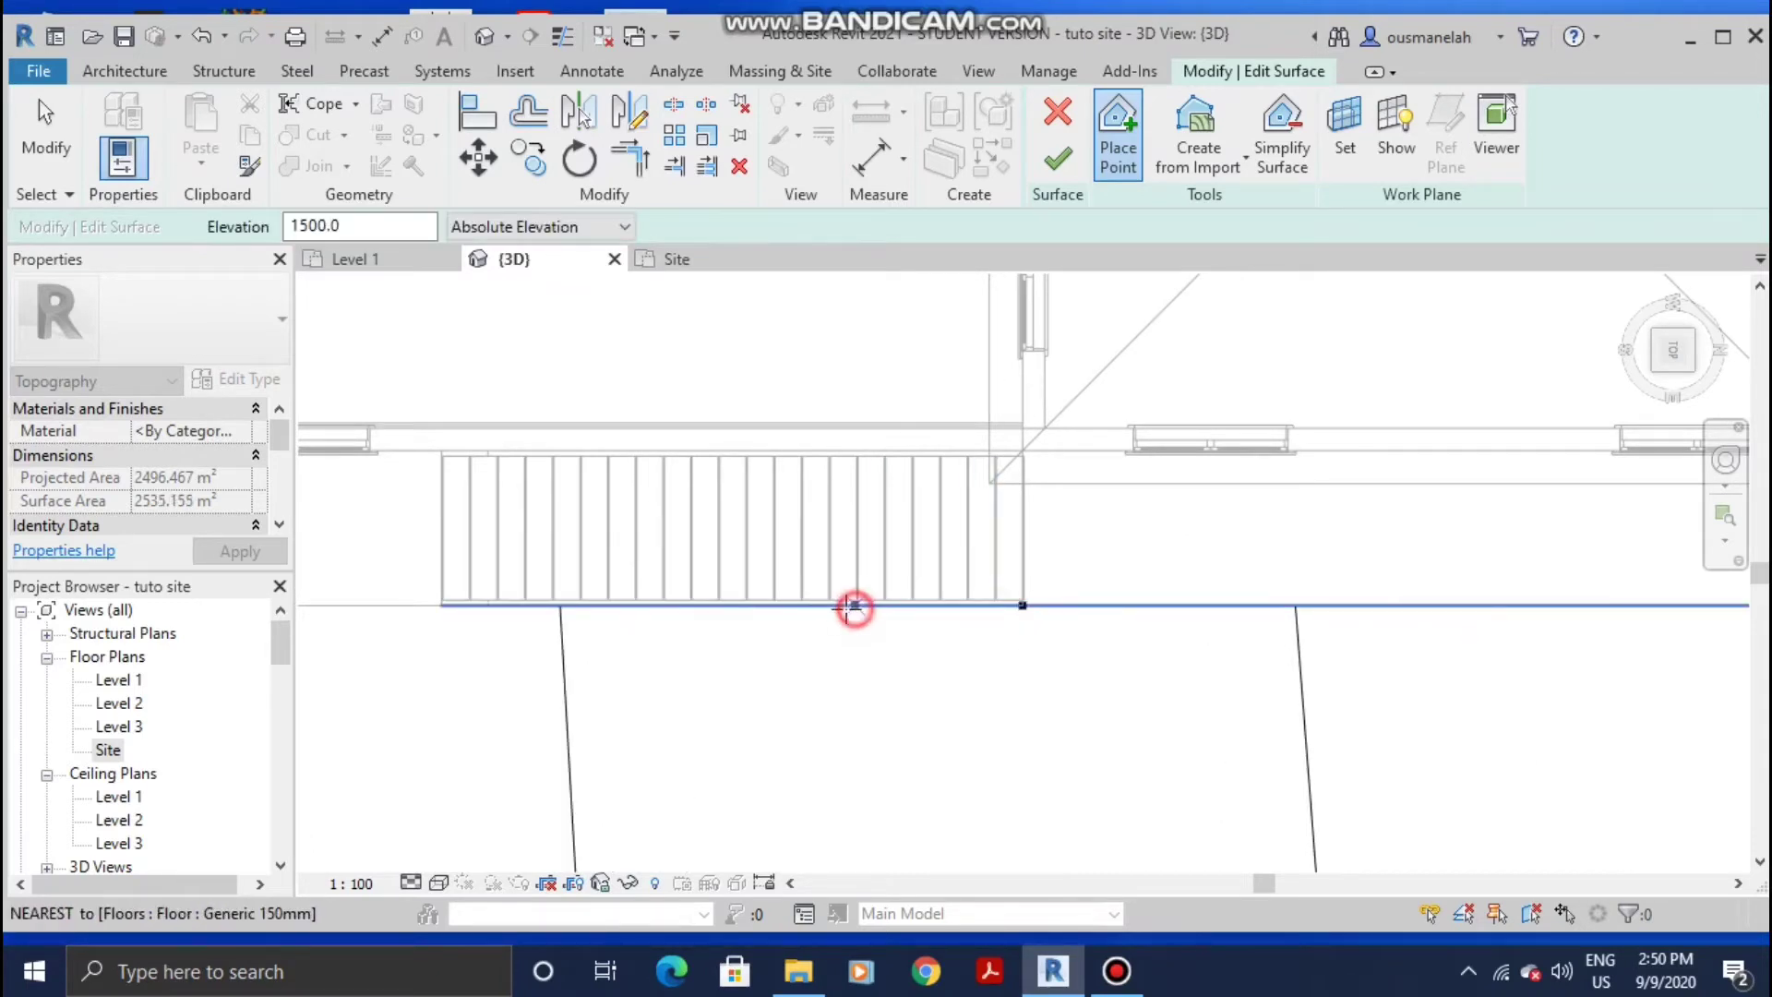
pyautogui.click(706, 601)
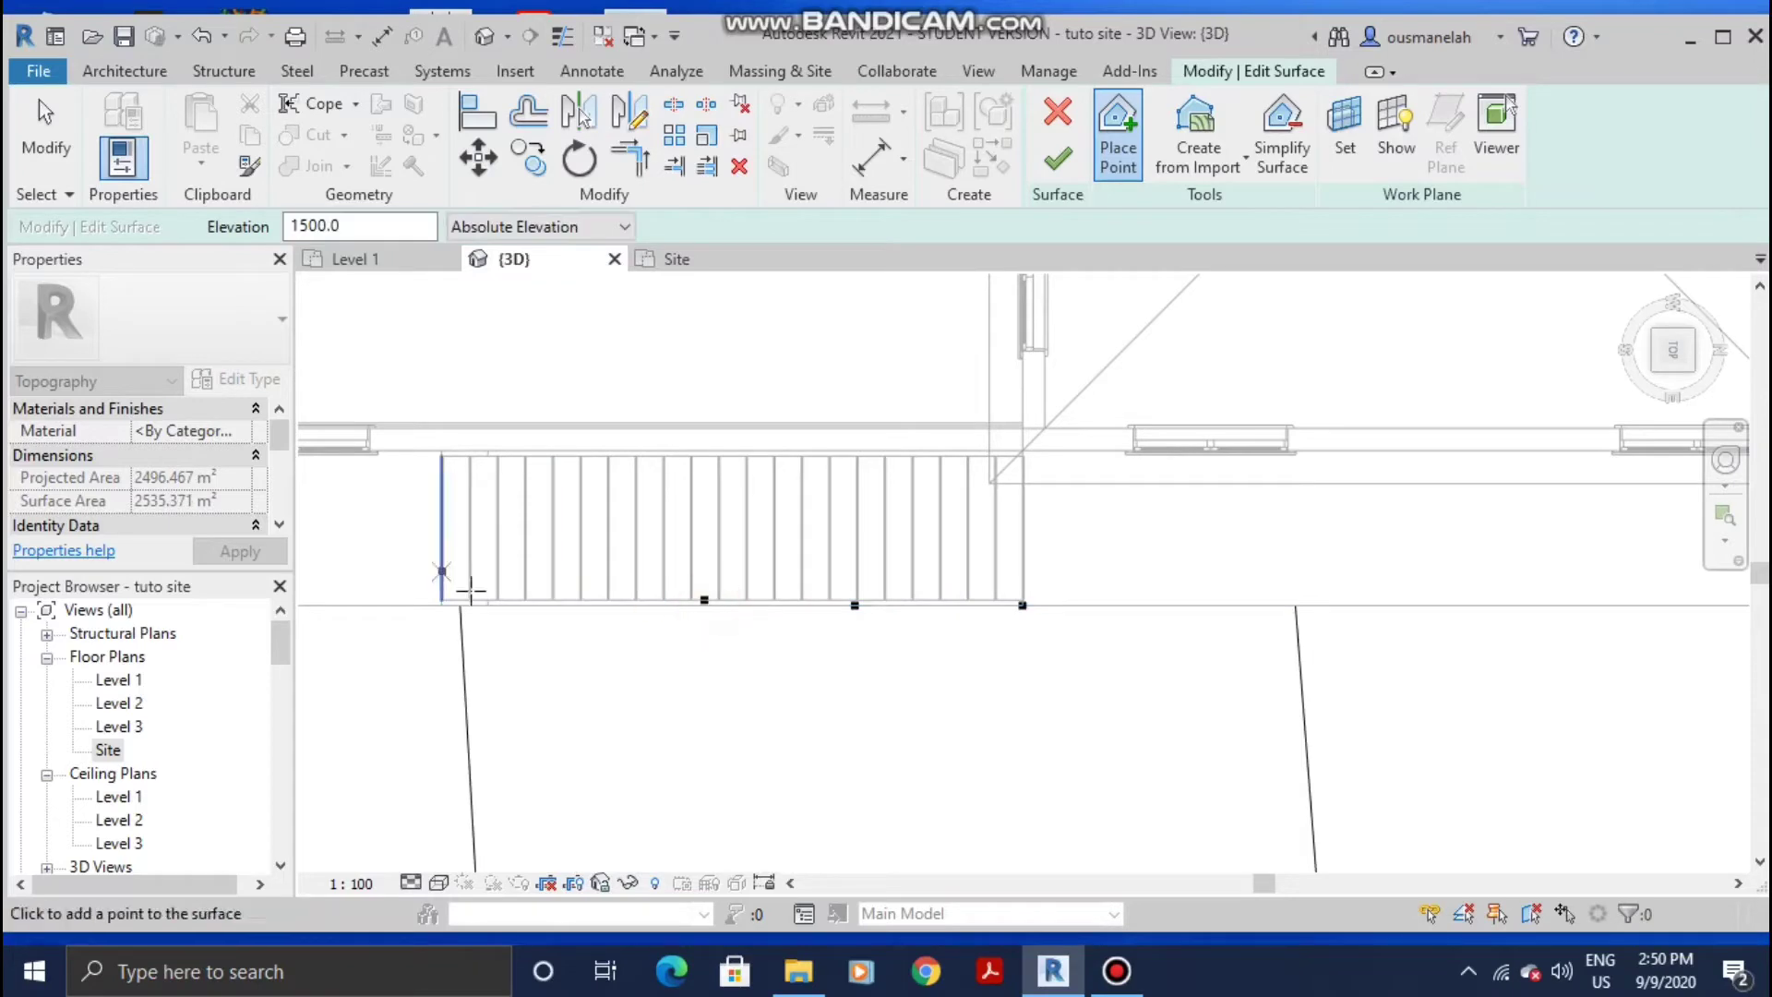
pyautogui.click(534, 606)
pyautogui.click(443, 605)
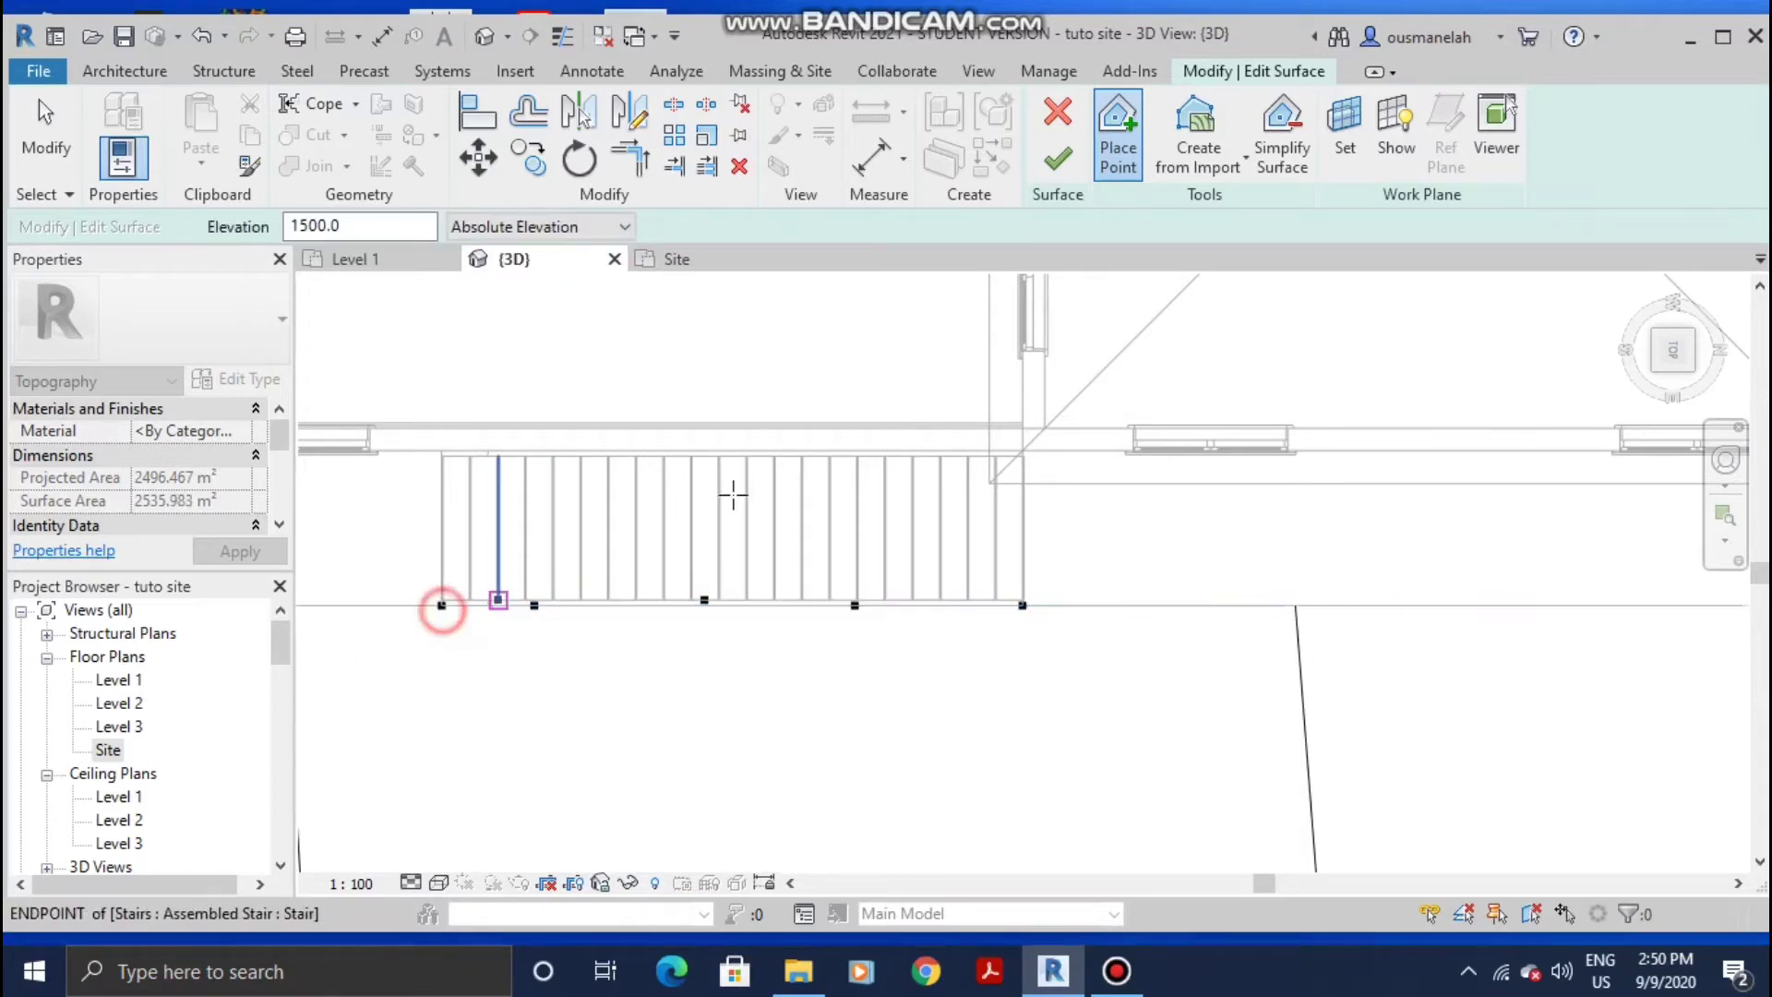
pyautogui.scroll(-3, 993, 524)
pyautogui.scroll(-2, 993, 523)
pyautogui.keyDown('shift'); pyautogui.moveTo(1016, 711); pyautogui.dragTo(1089, 185, button='middle'); pyautogui.keyUp('shift')
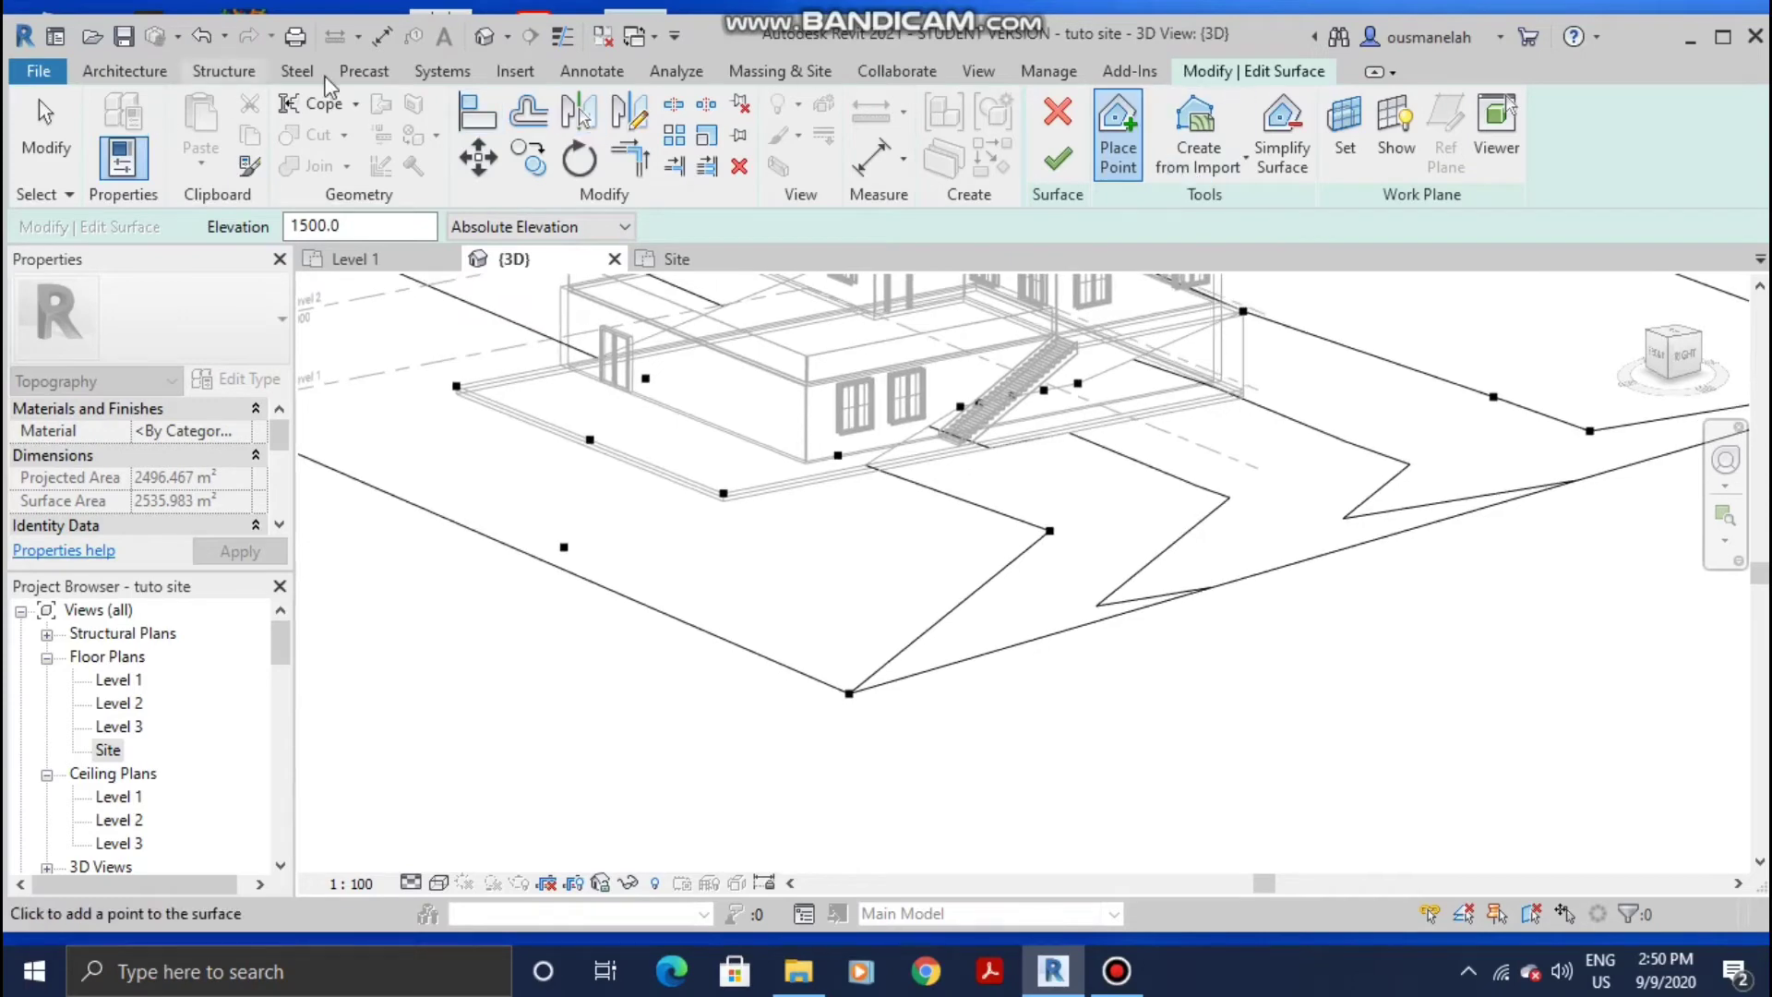
pyautogui.scroll(5, 1274, 676)
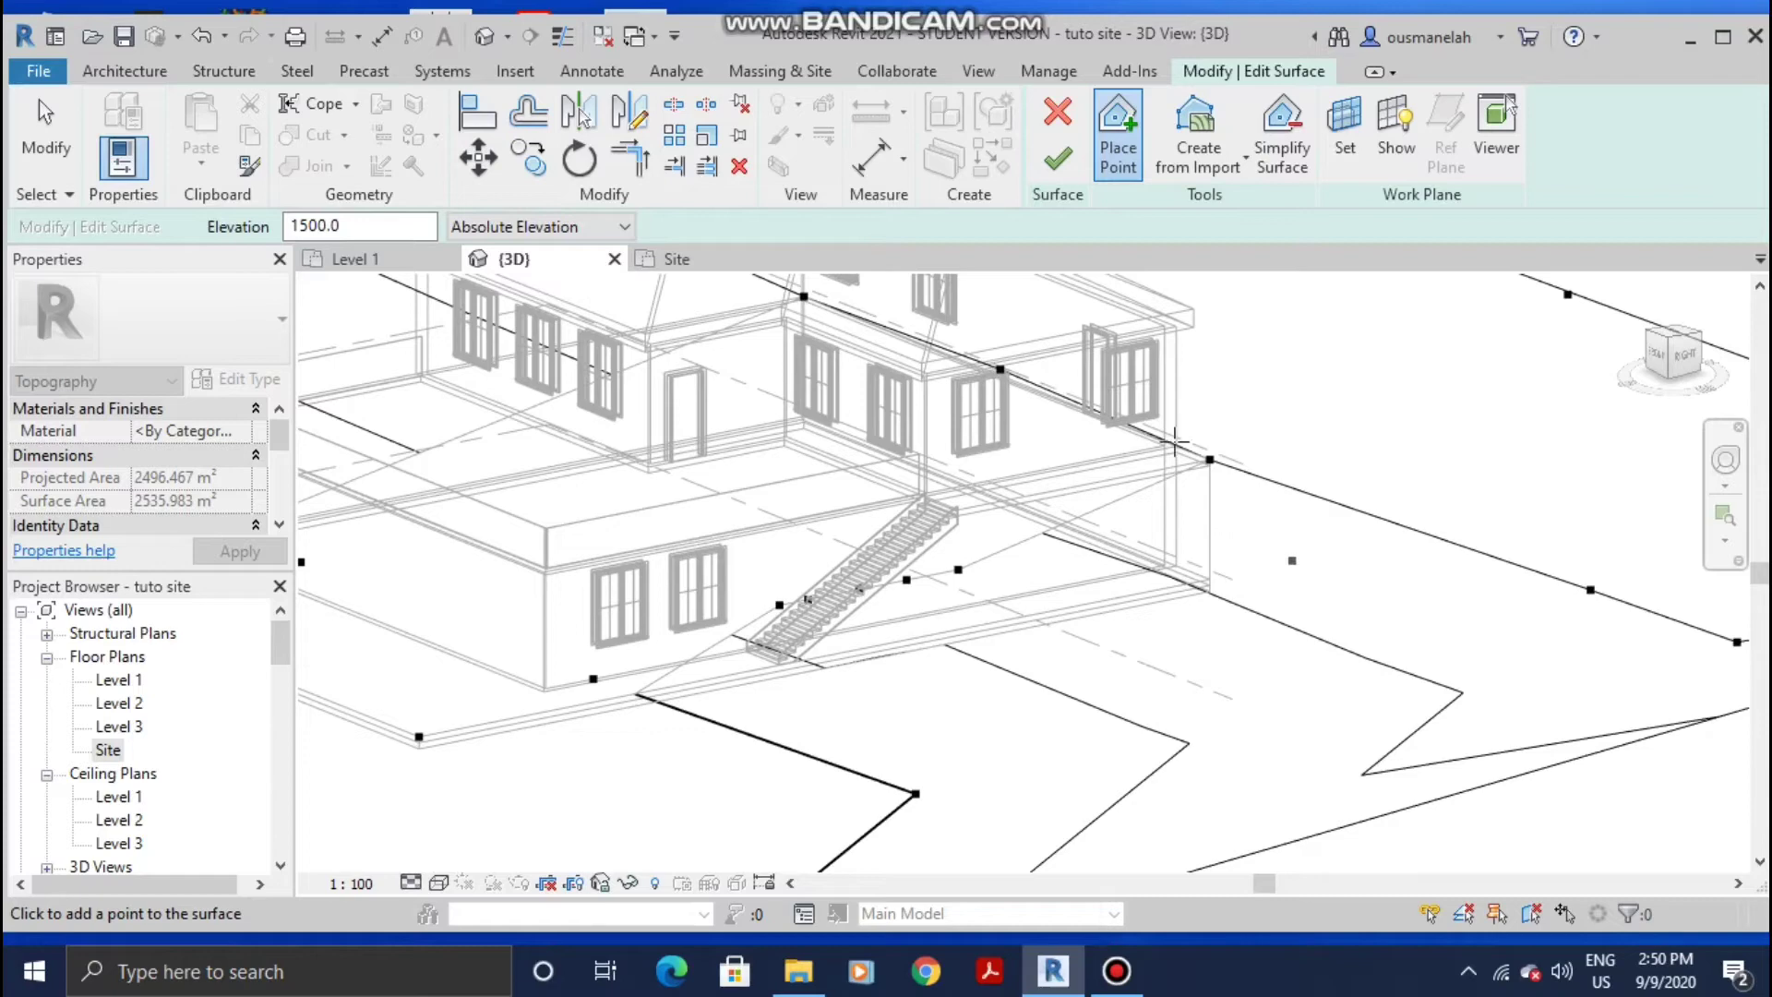
# Step: Start Align and pick the Generic 150mm floor edge as the reference
pyautogui.click(496, 117)
pyautogui.keyDown('shift'); pyautogui.moveTo(1292, 632); pyautogui.dragTo(1099, 479, button='middle'); pyautogui.keyUp('shift')
pyautogui.scroll(2, 1099, 479)
pyautogui.scroll(3, 1125, 513)
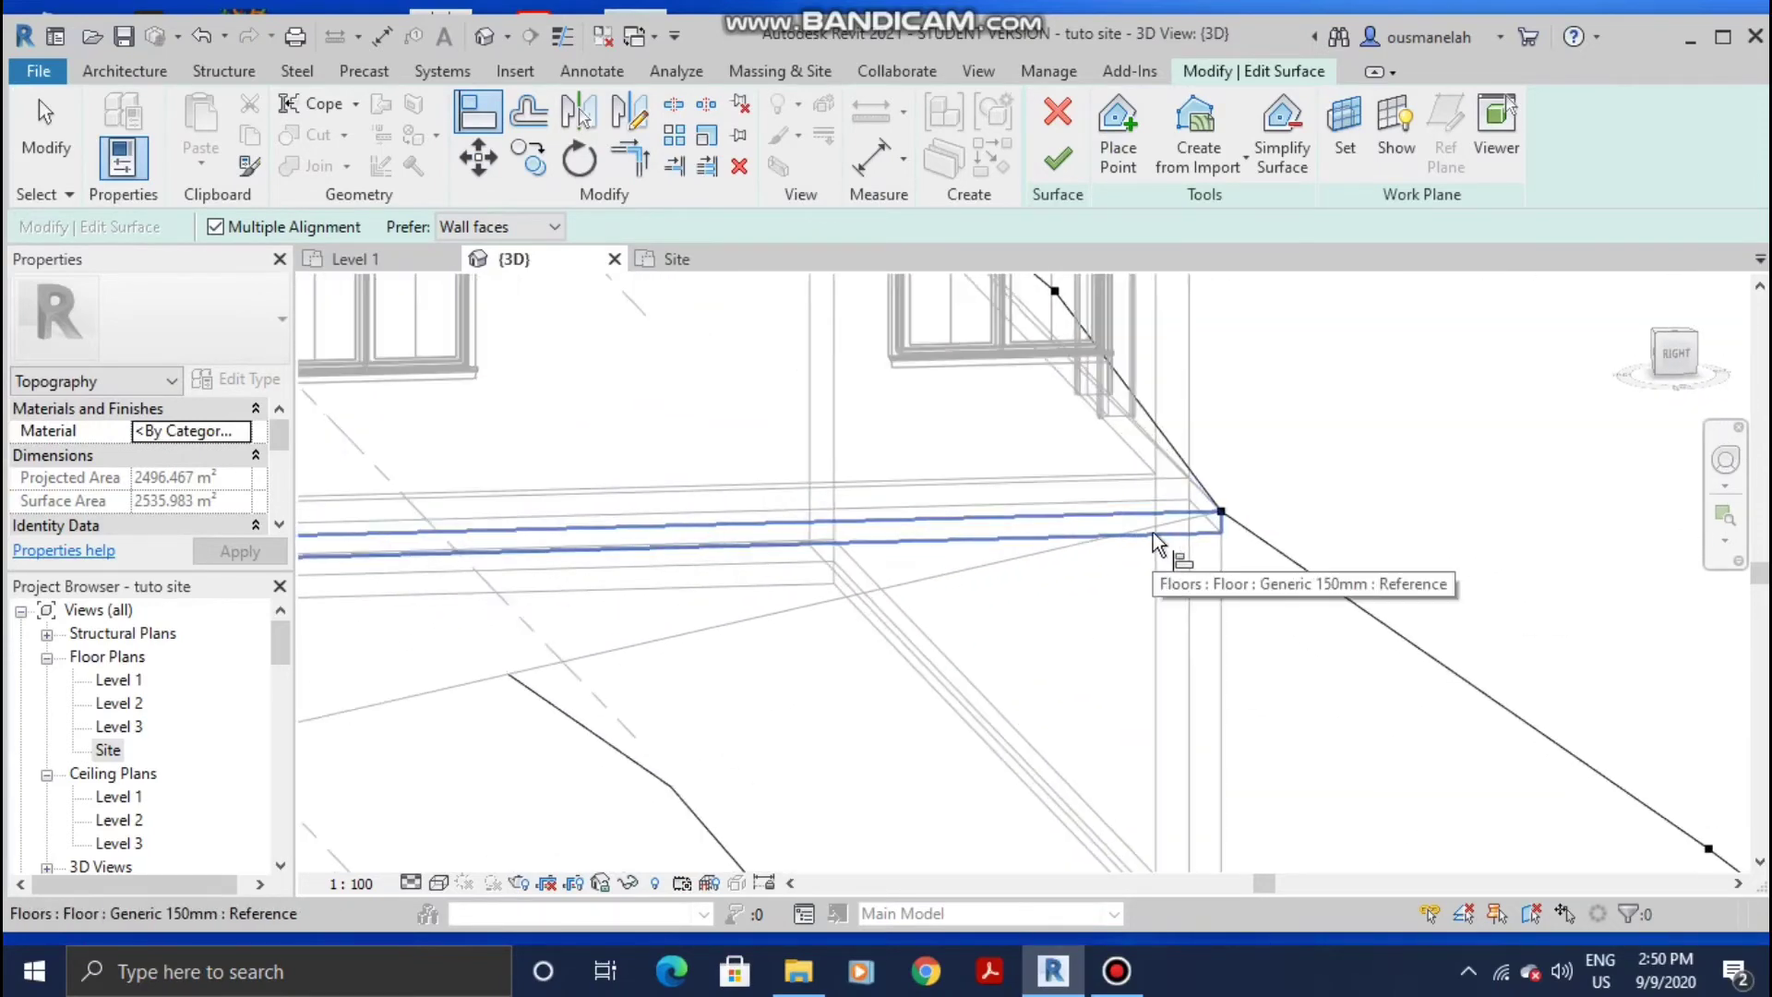
pyautogui.scroll(-2, 1153, 530)
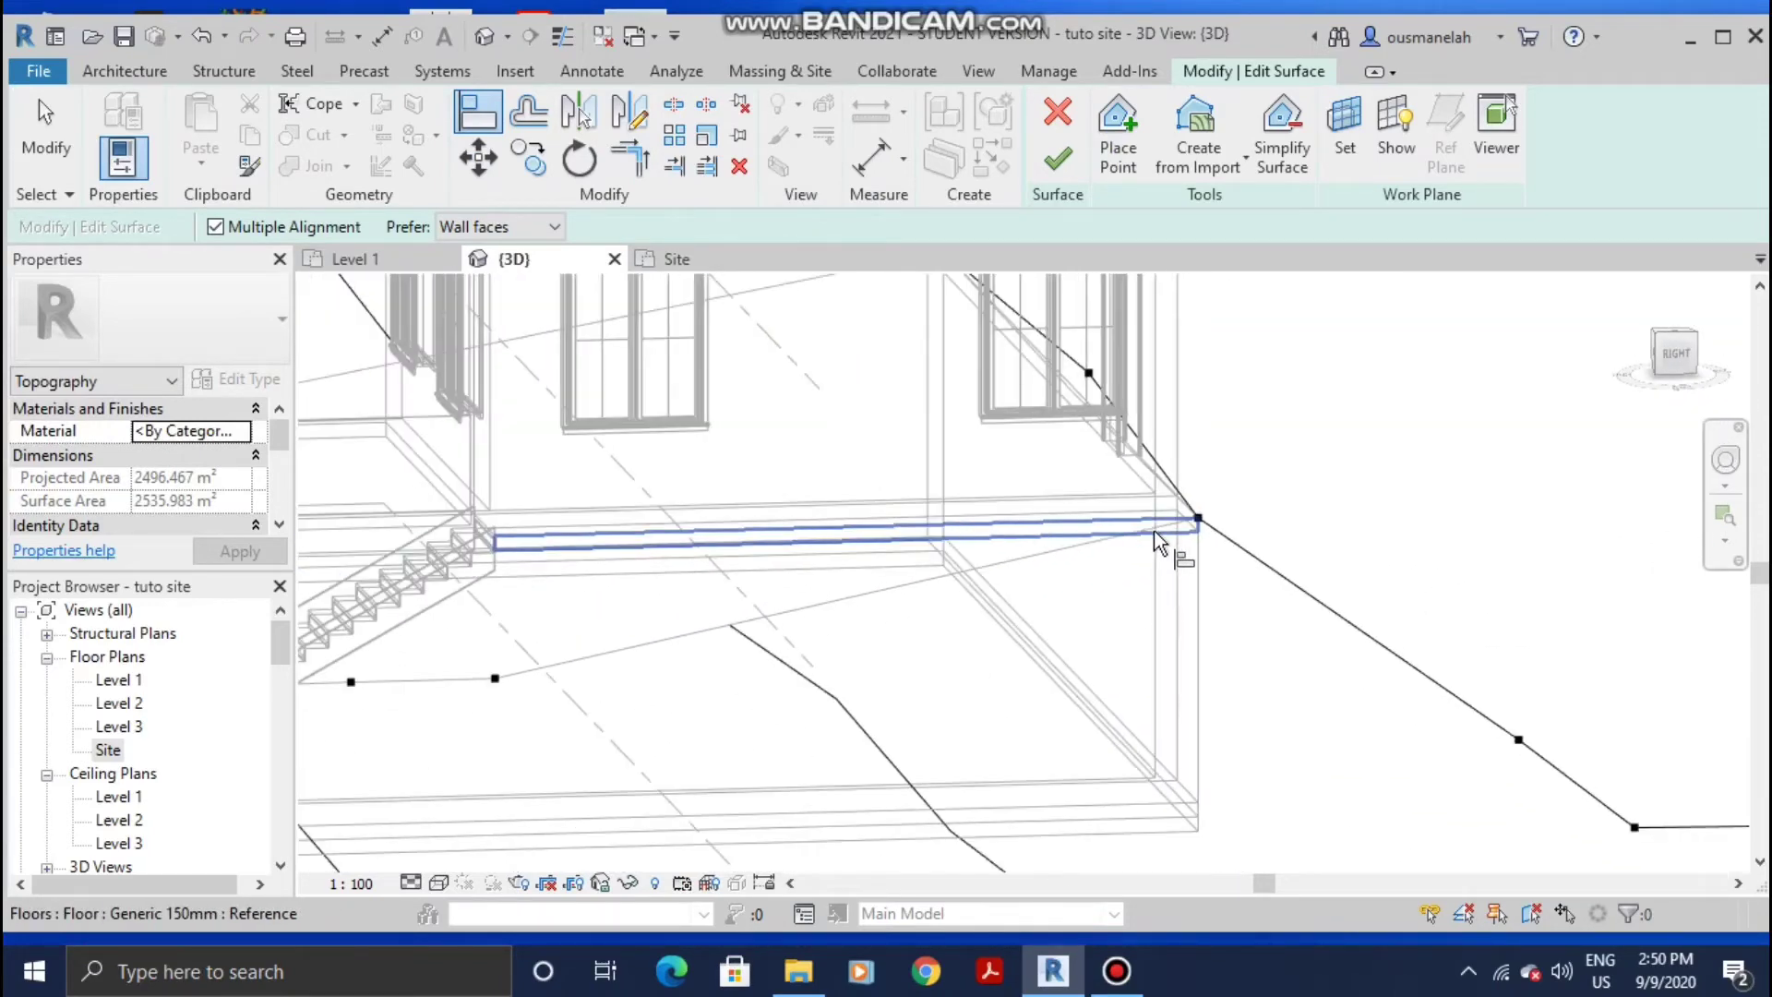
pyautogui.keyDown('shift'); pyautogui.moveTo(1154, 530); pyautogui.dragTo(1226, 578, button='middle'); pyautogui.keyUp('shift')
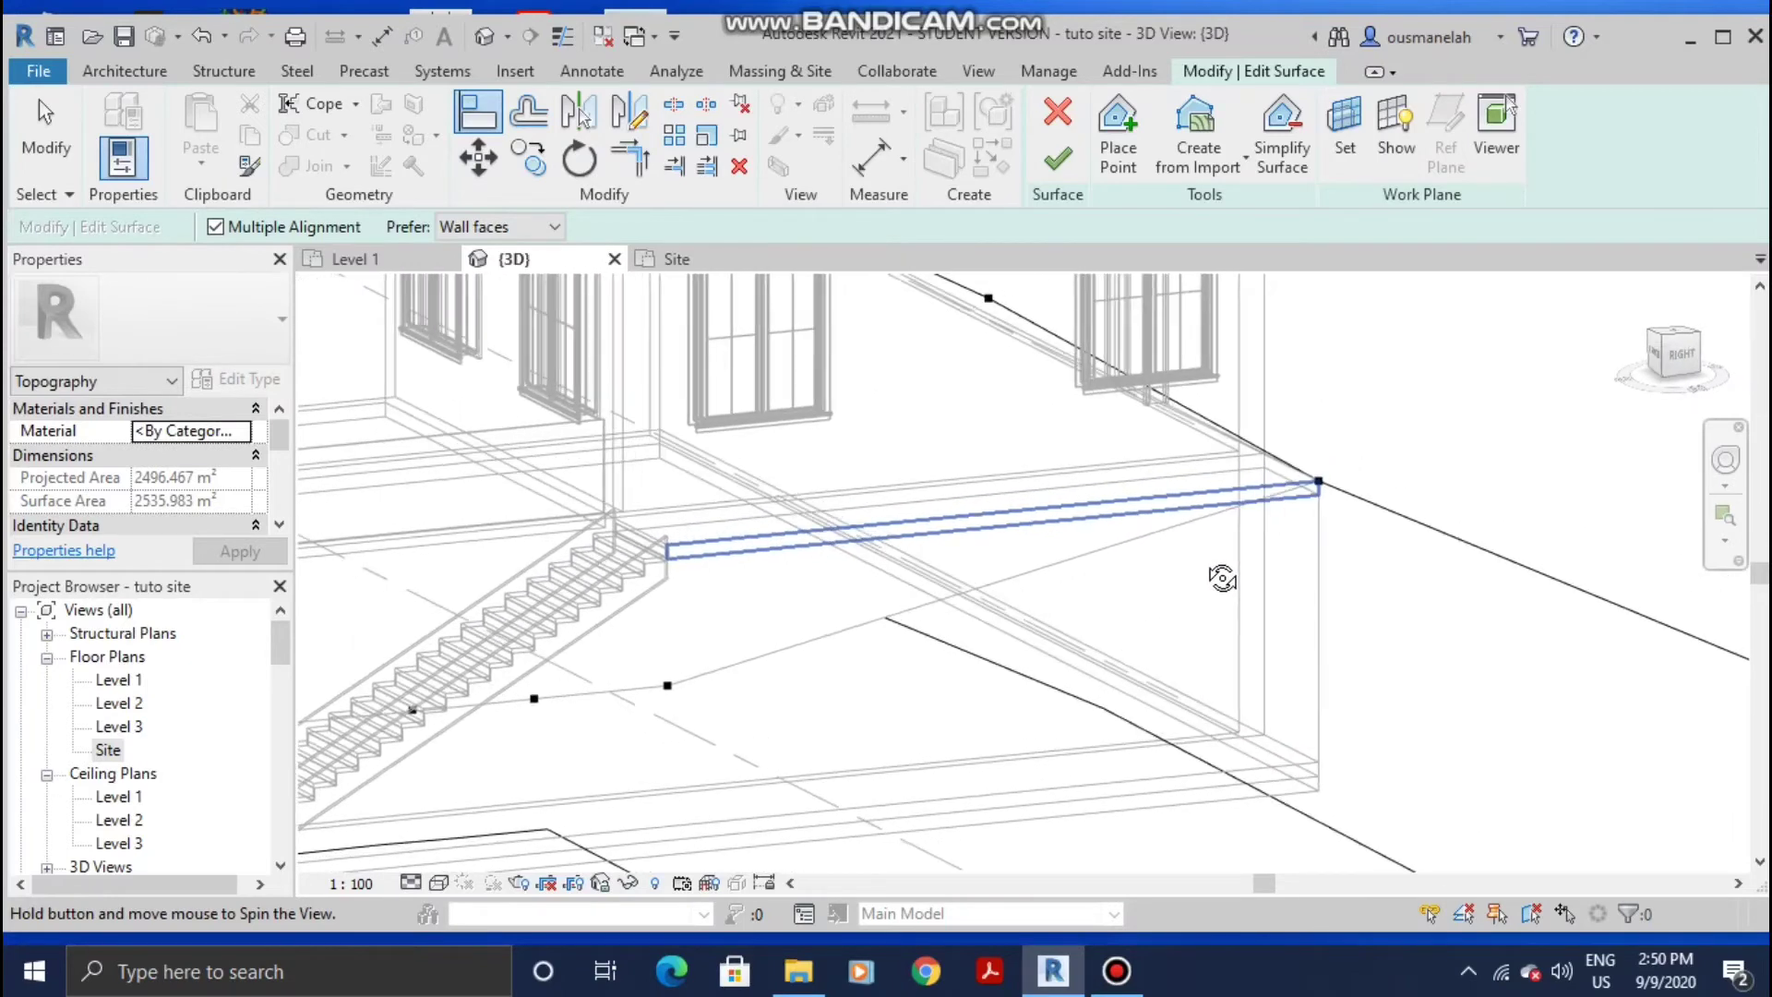
pyautogui.click(1223, 506)
# Step: Align two toposurface points onto the floor edge
pyautogui.keyDown('shift'); pyautogui.moveTo(1306, 515); pyautogui.dragTo(1305, 633, button='middle'); pyautogui.keyUp('shift')
pyautogui.scroll(-3, 1301, 577)
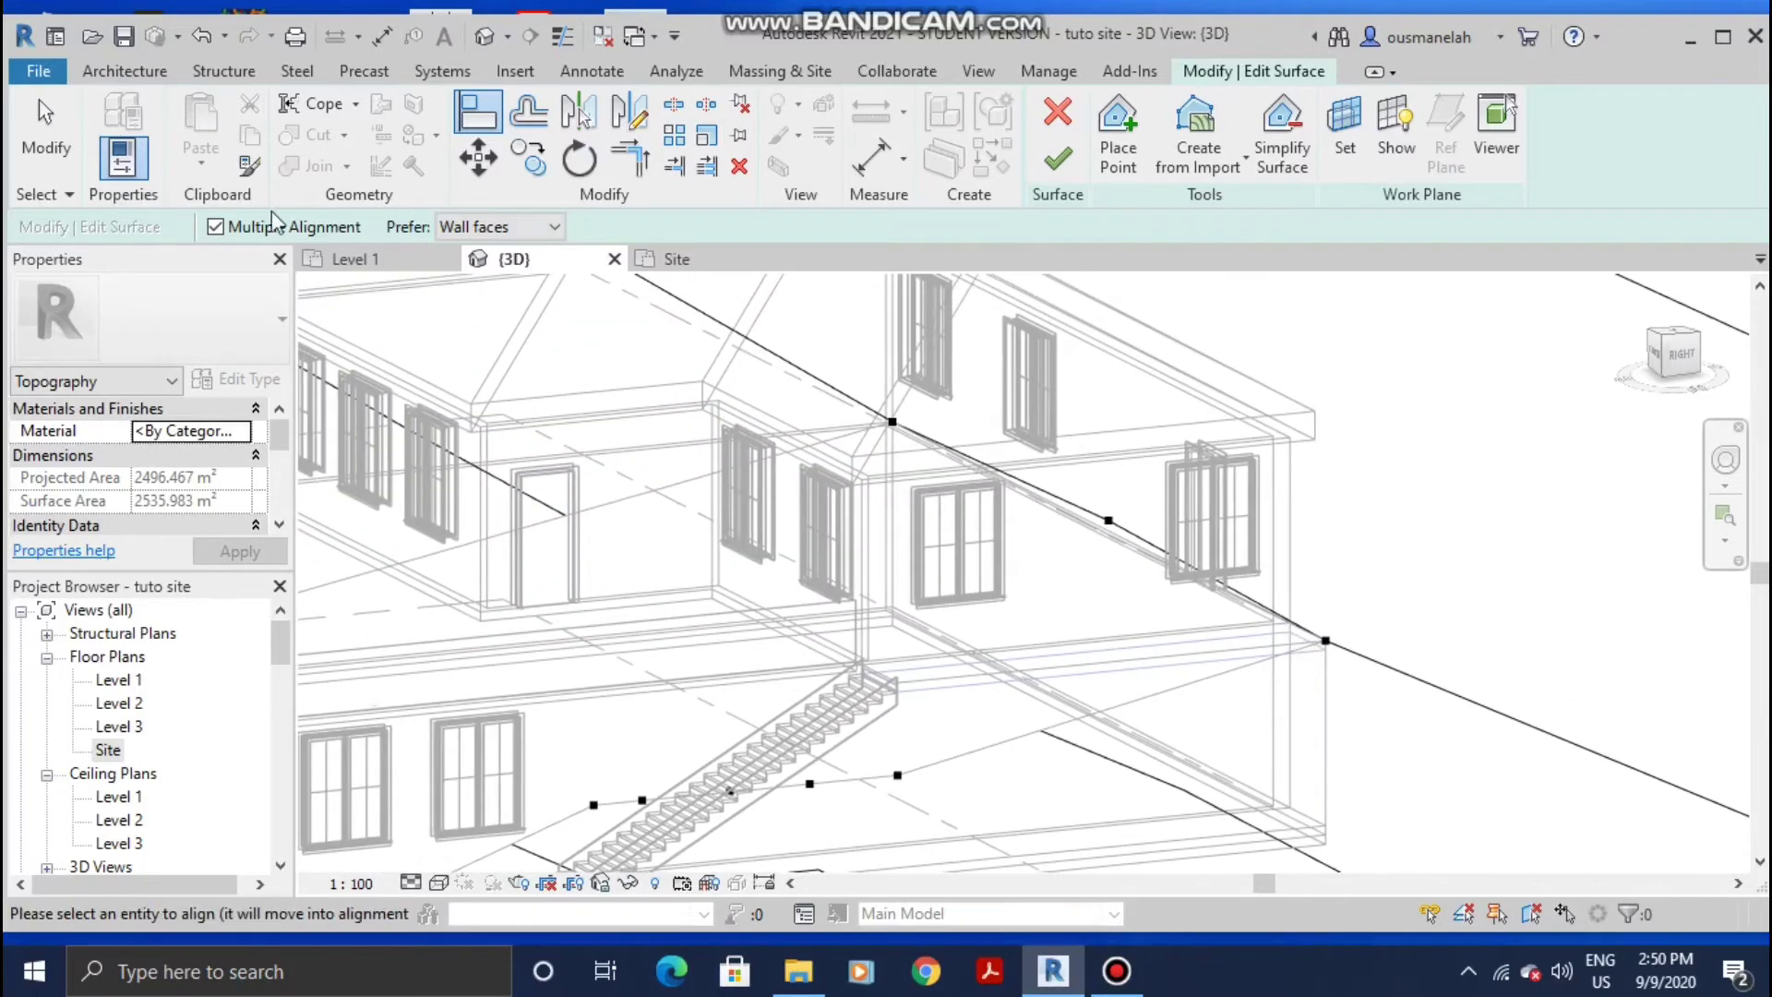
pyautogui.click(1325, 637)
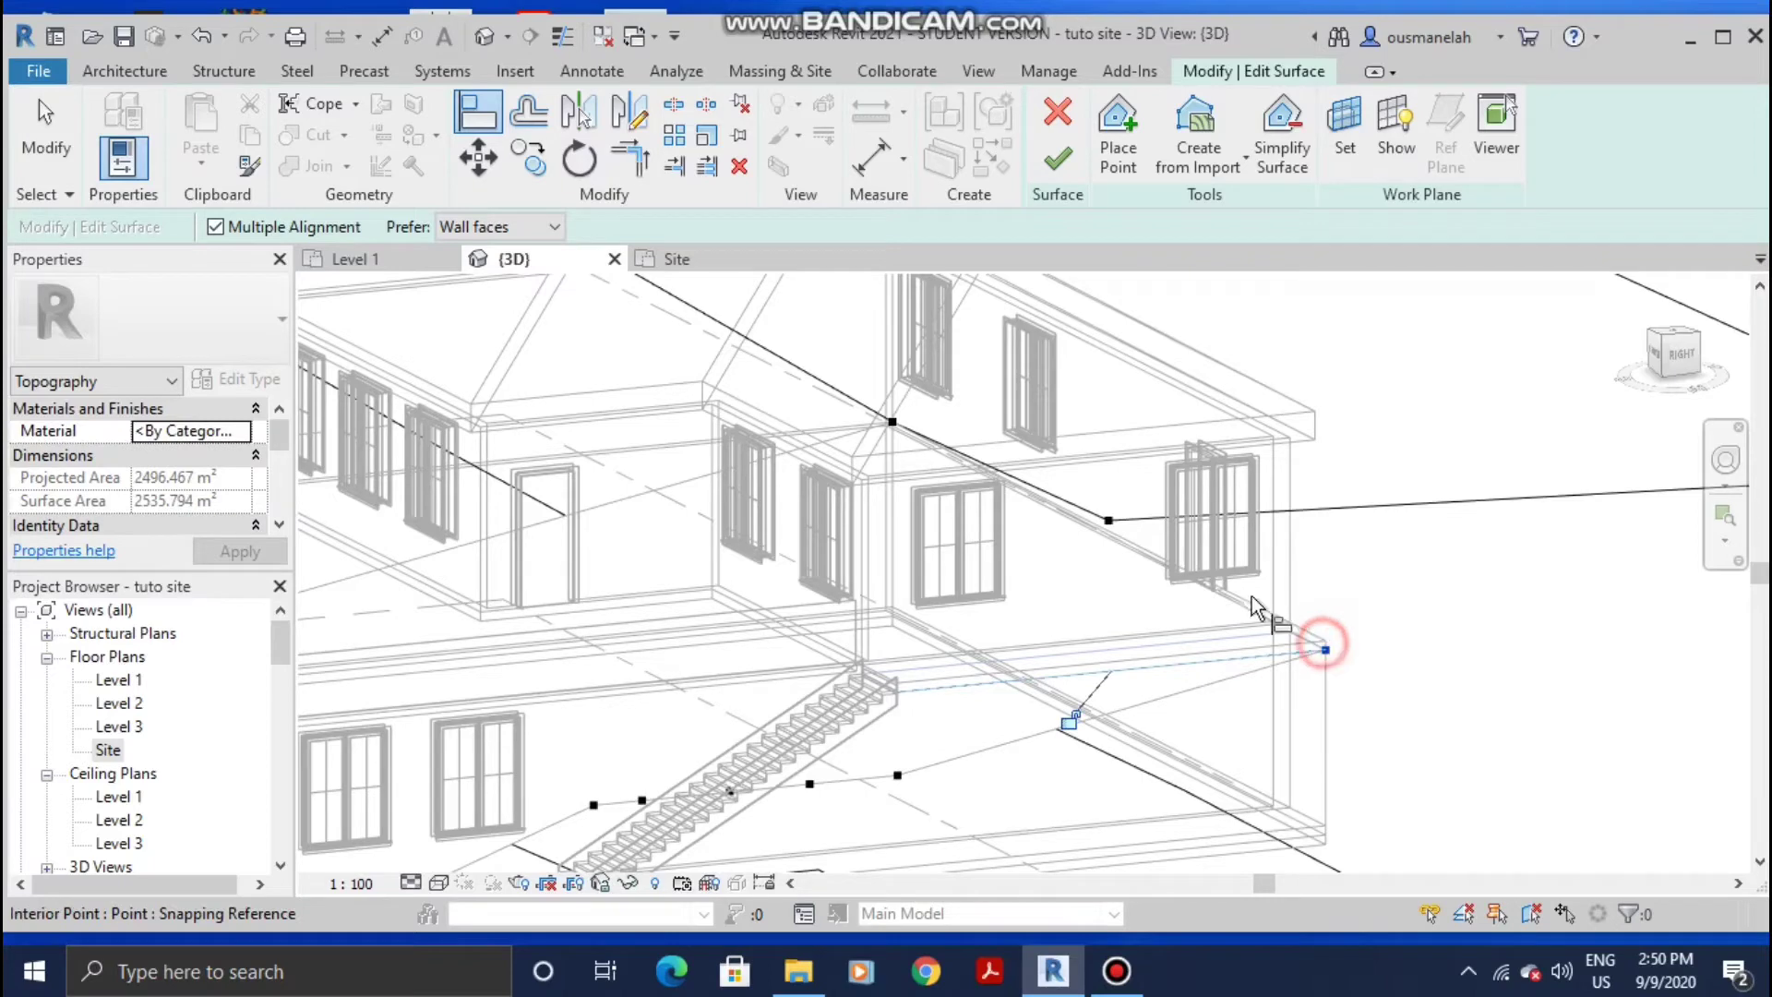
pyautogui.click(1108, 523)
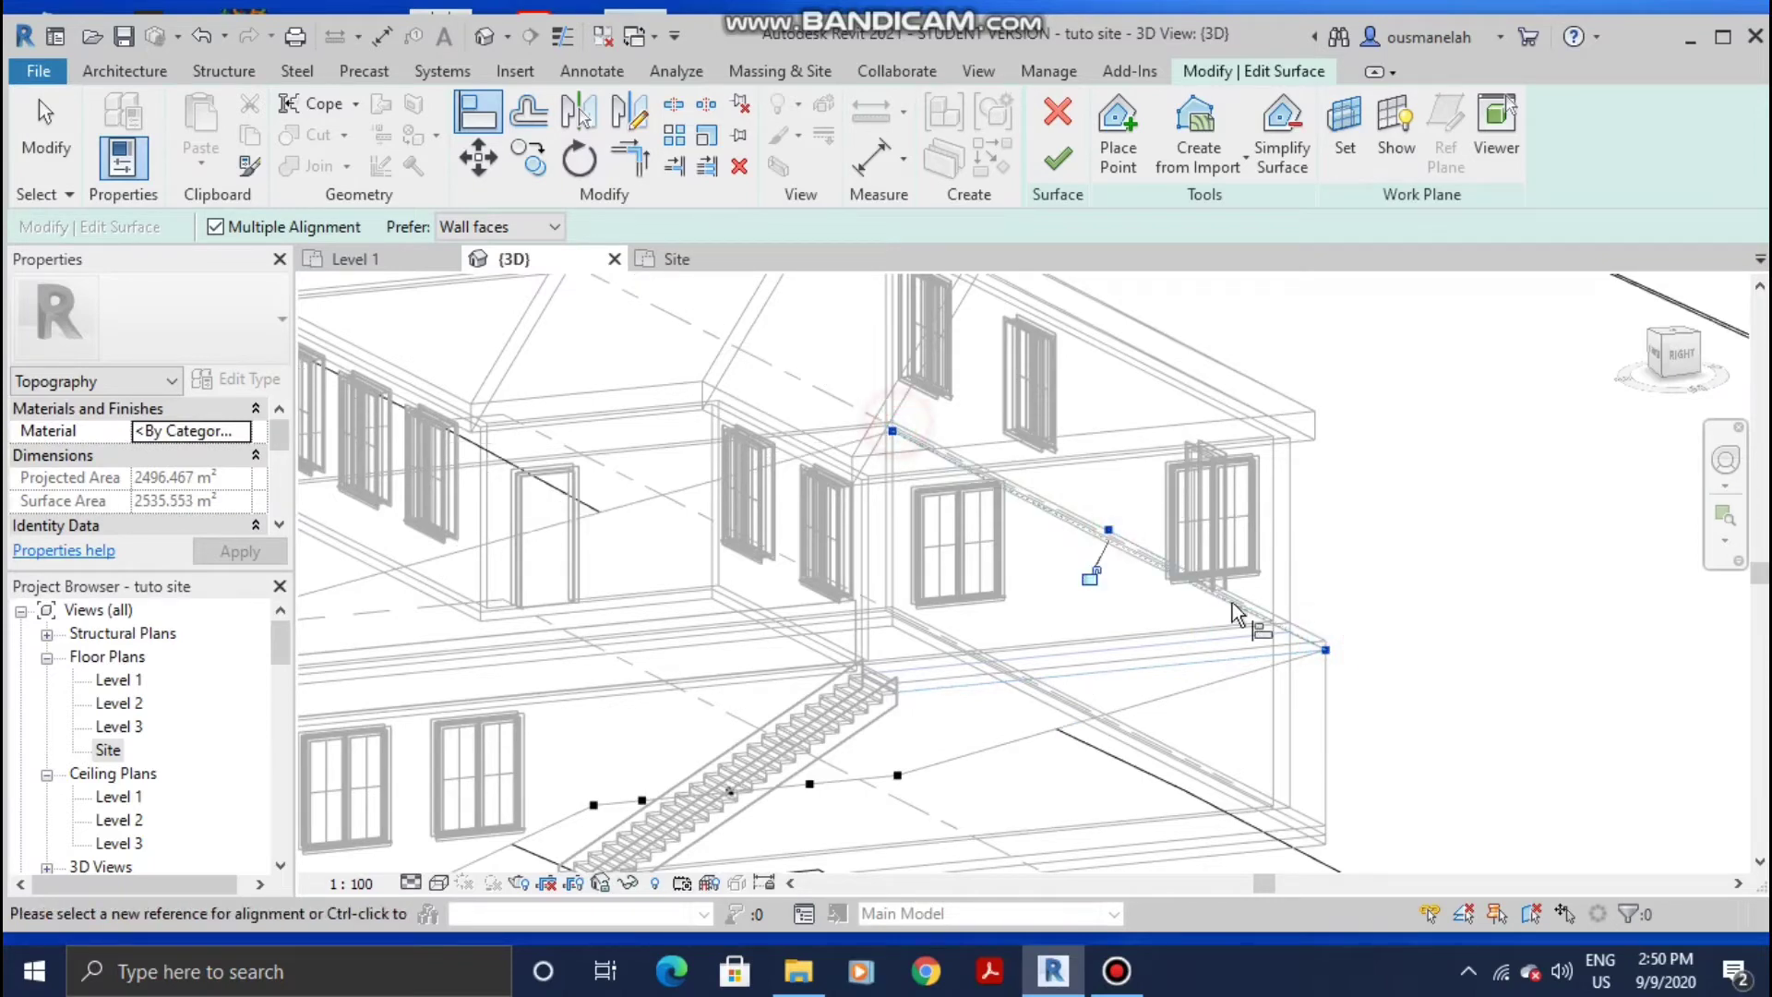
pyautogui.scroll(-3, 1237, 614)
pyautogui.keyDown('shift'); pyautogui.moveTo(1178, 650); pyautogui.dragTo(911, 616, button='middle'); pyautogui.keyUp('shift')
# Step: Restart Align and pick the stair's sloping edge as the reference using Tab
pyautogui.scroll(8, 1075, 655)
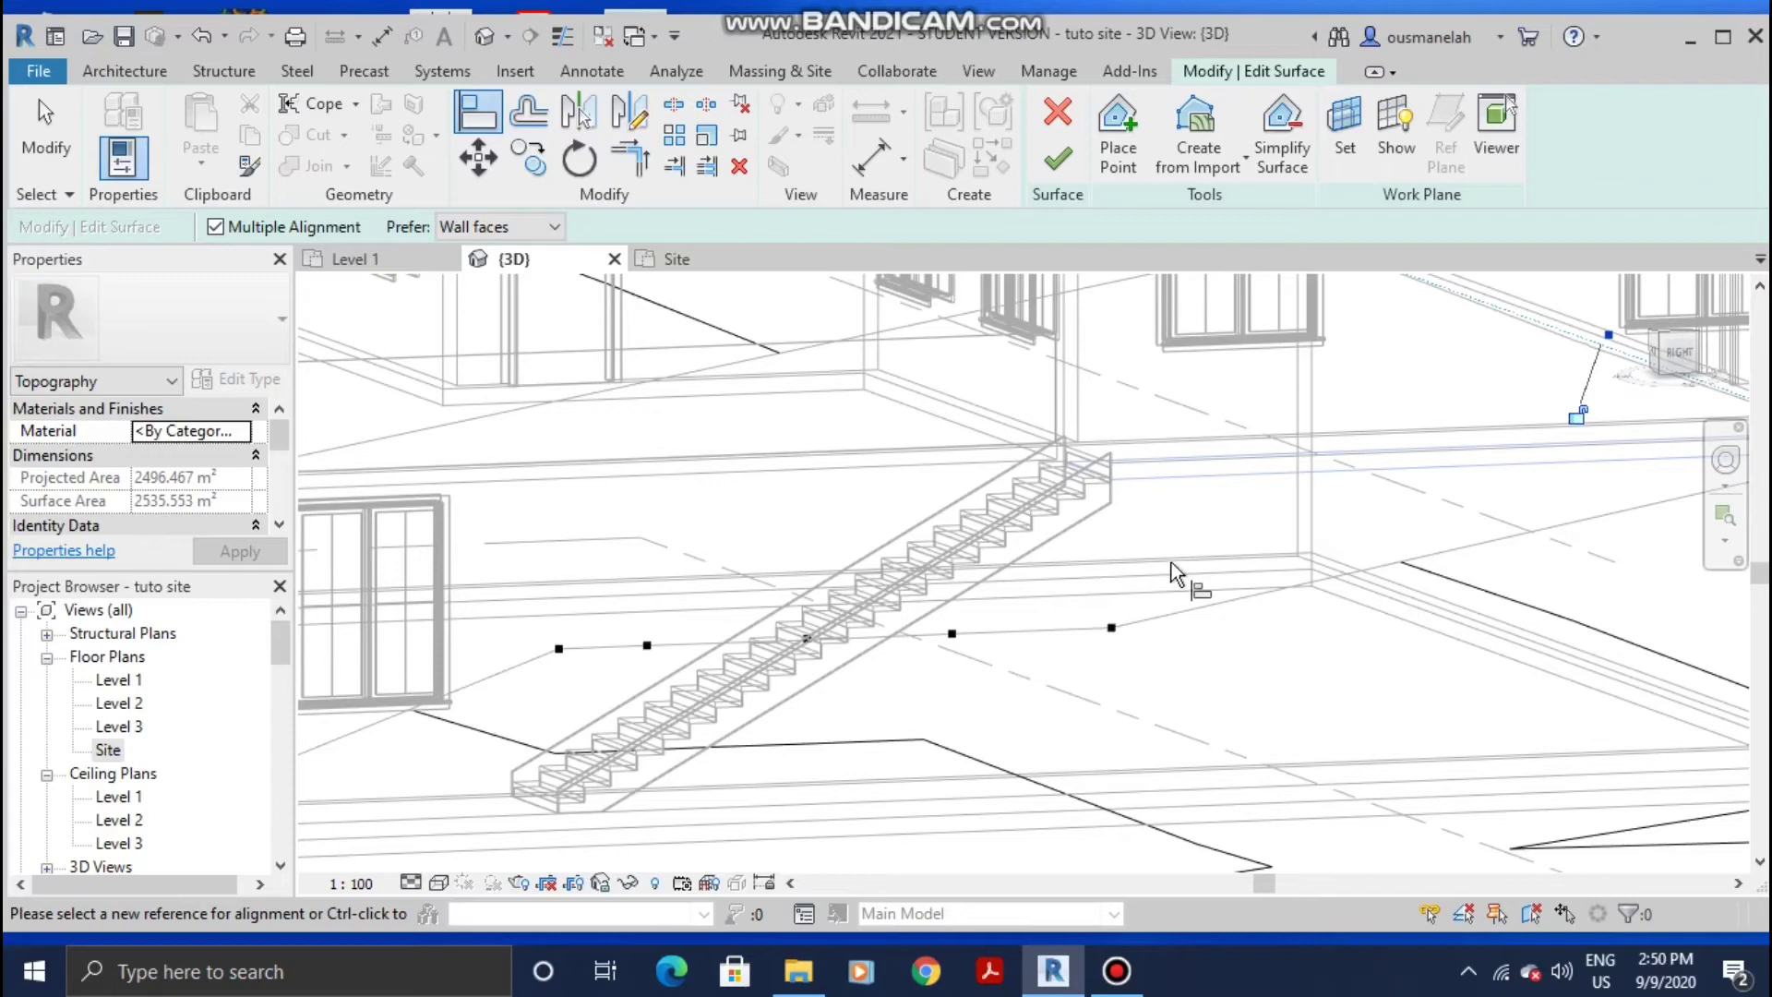
pyautogui.keyDown('shift'); pyautogui.moveTo(1171, 563); pyautogui.dragTo(1041, 580, button='middle'); pyautogui.keyUp('shift')
pyautogui.scroll(4, 713, 453)
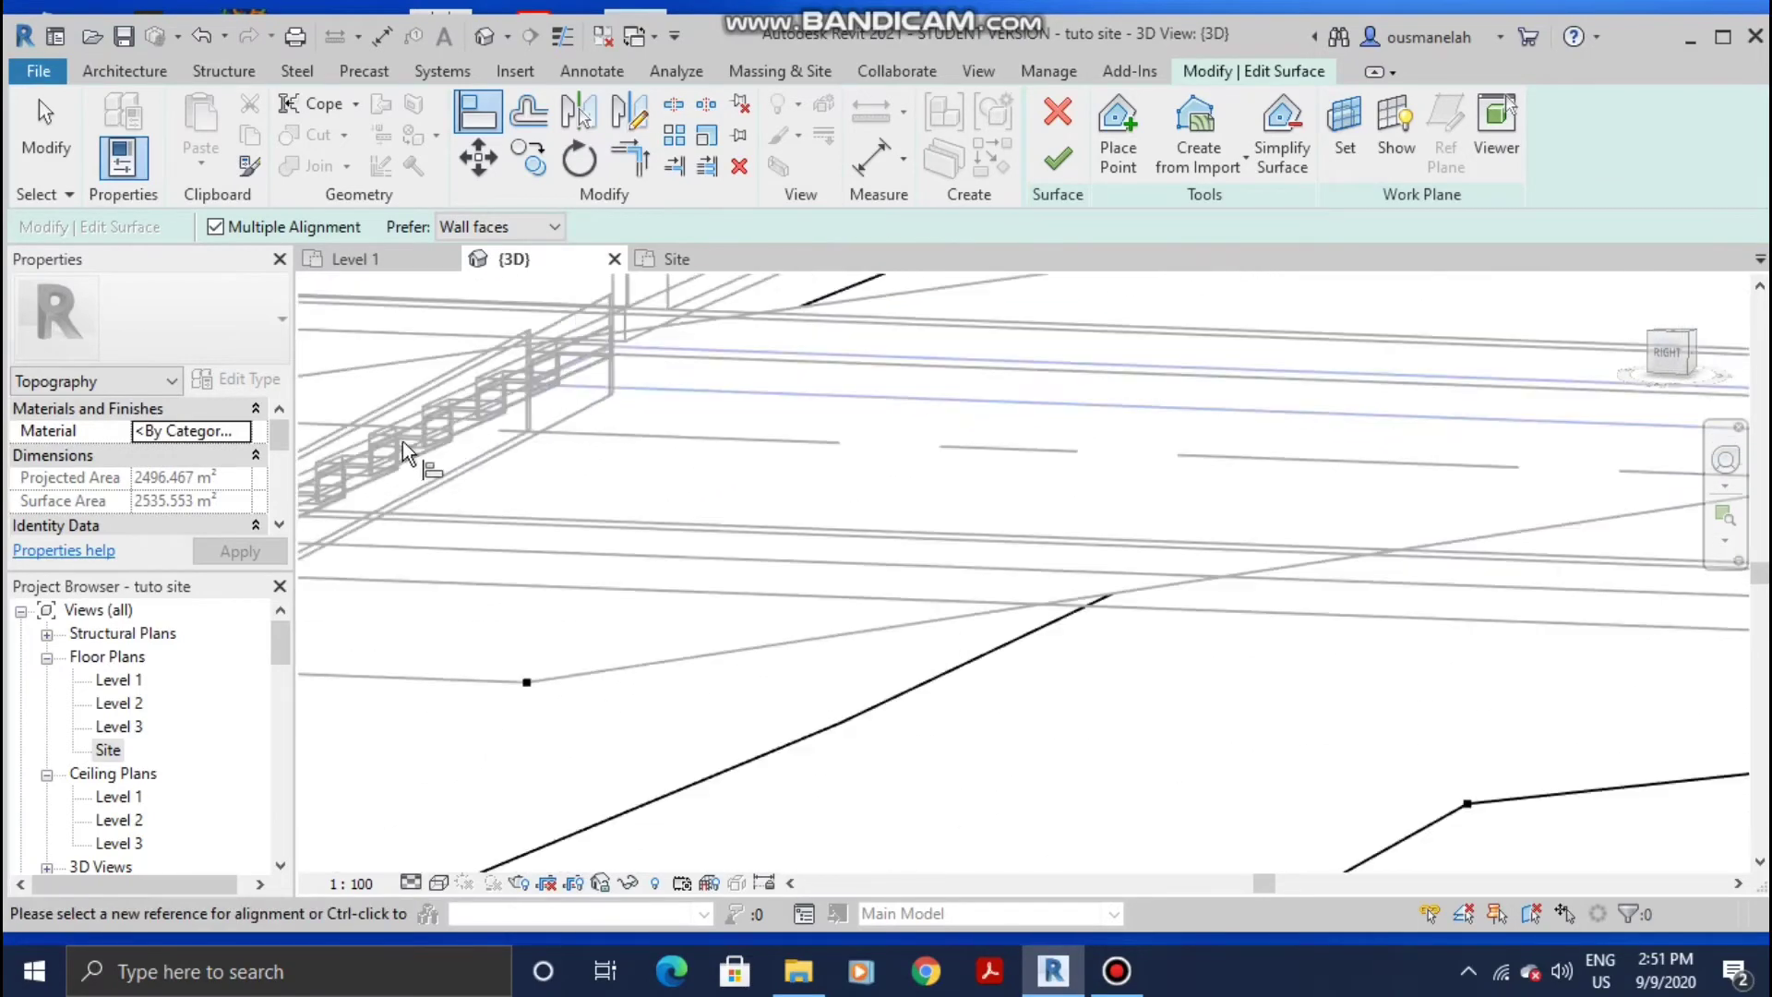
pyautogui.moveTo(403, 441); pyautogui.dragTo(984, 489, button='middle')
pyautogui.click(483, 127)
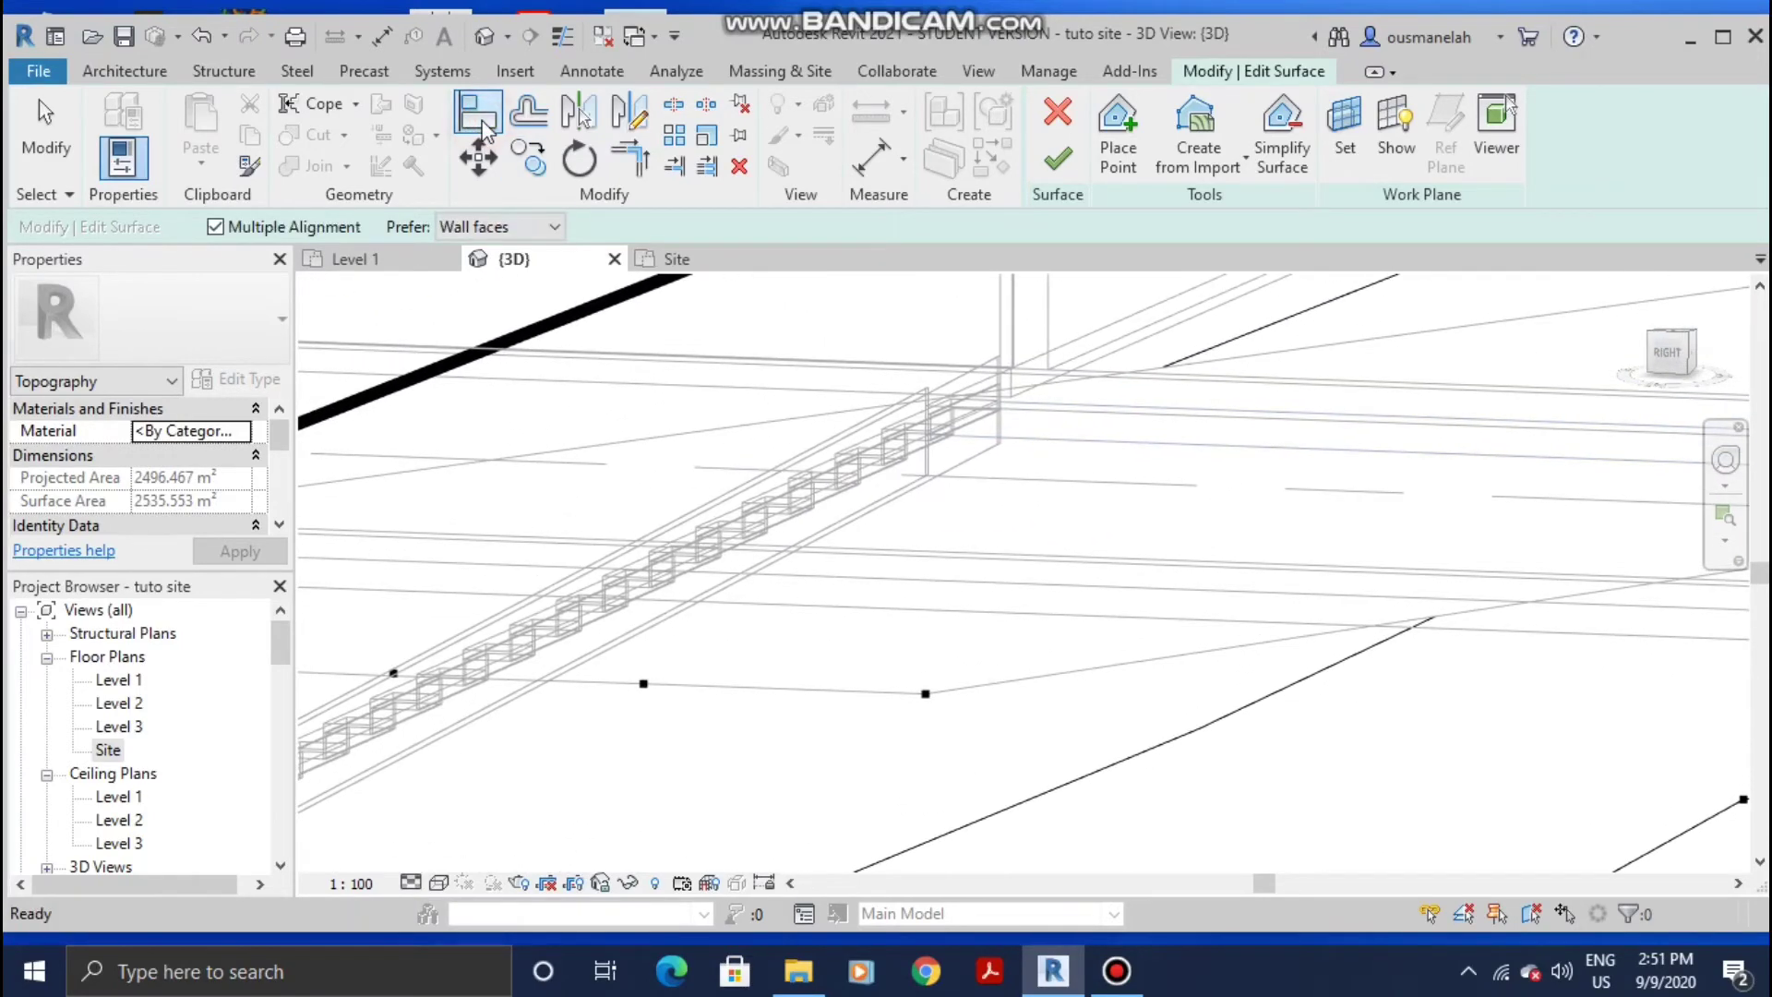
pyautogui.scroll(2, 982, 389)
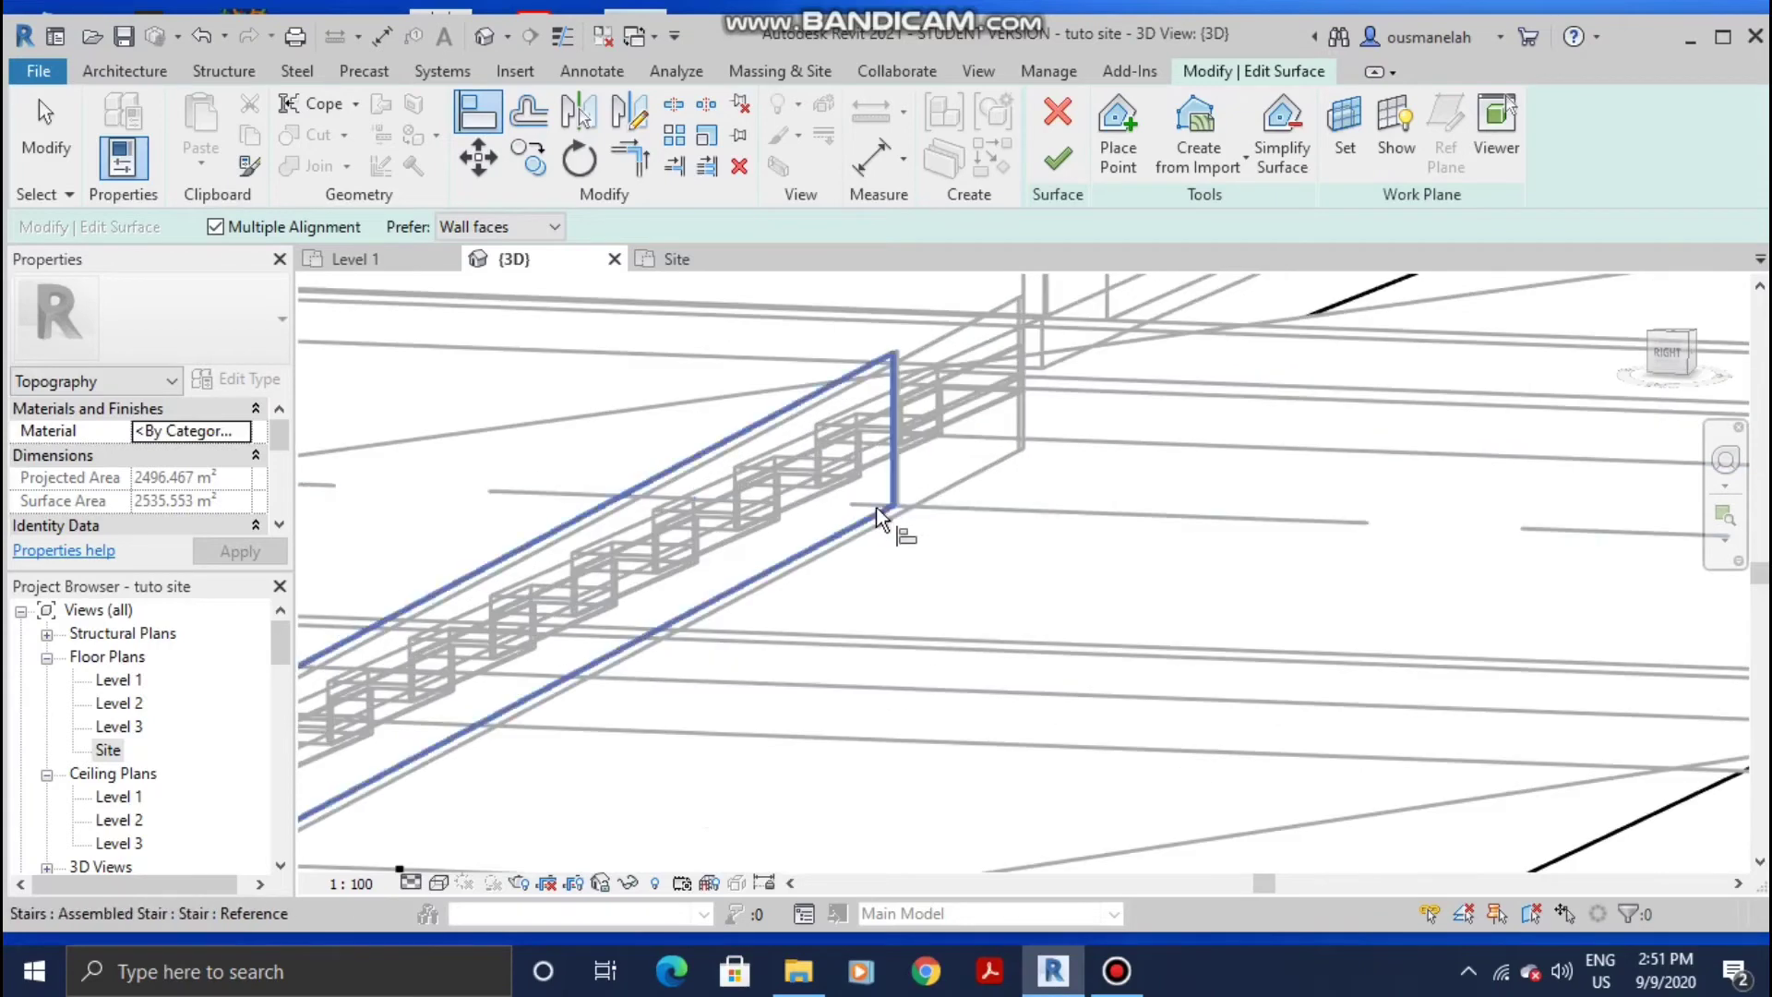
pyautogui.press('Tab')
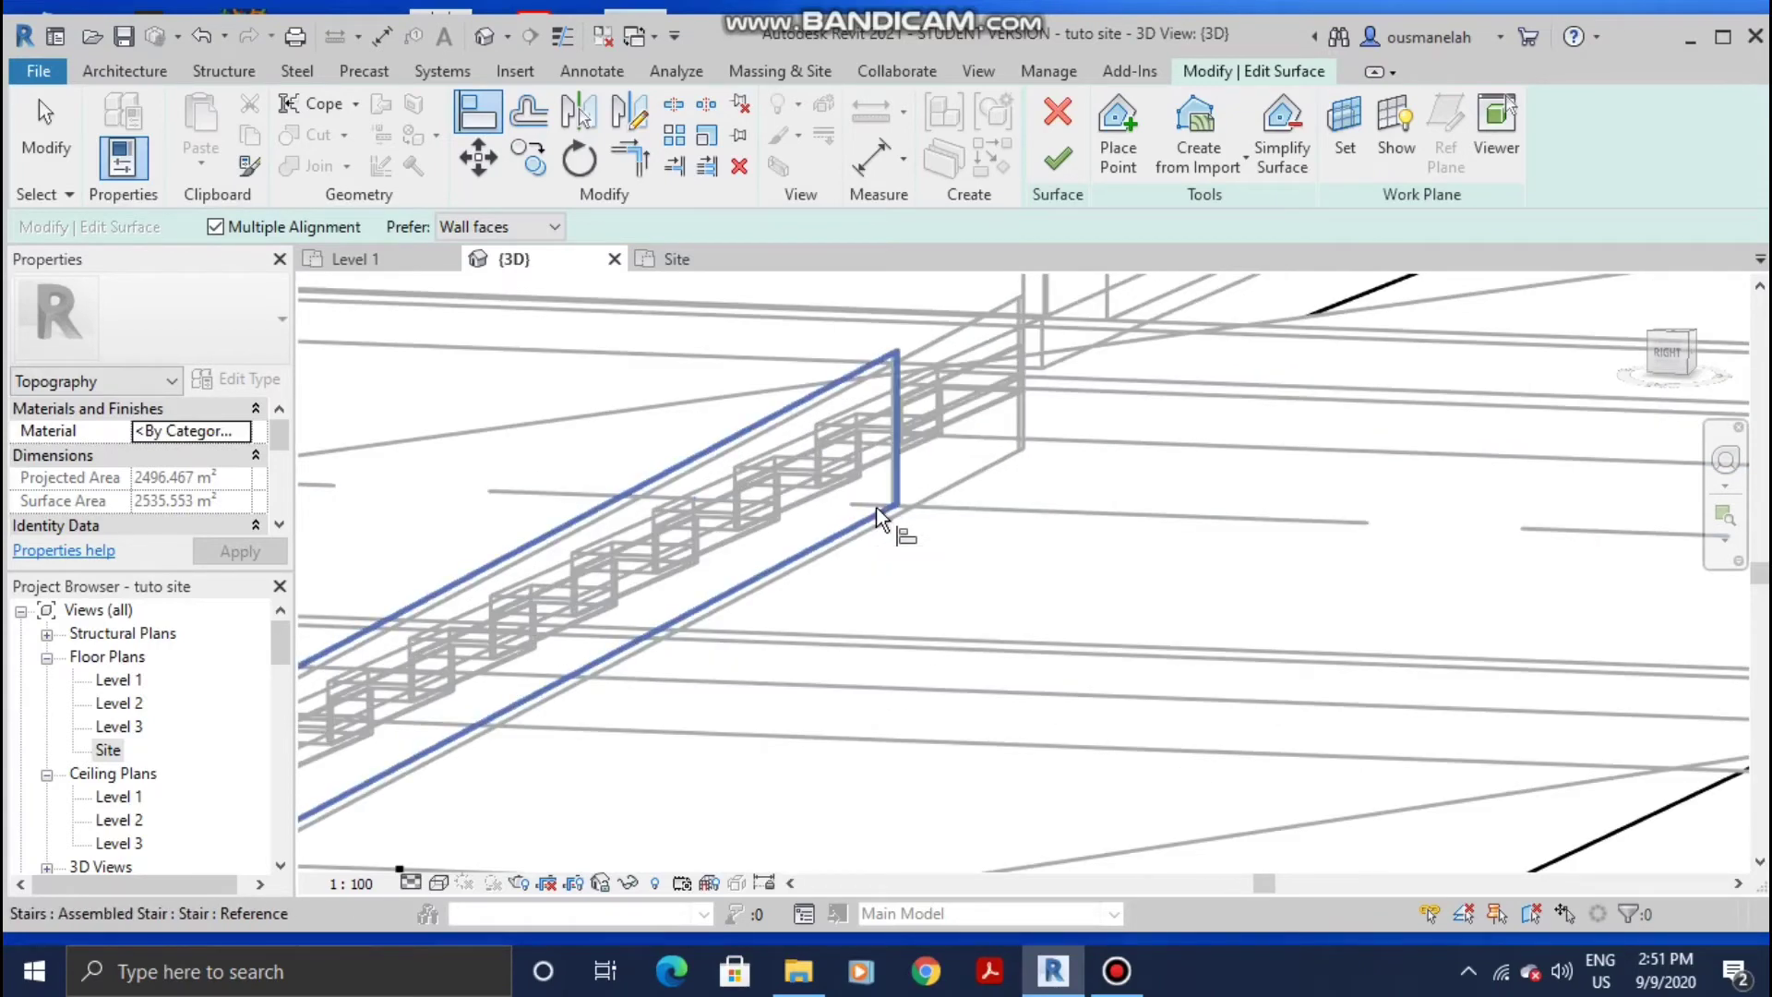
pyautogui.click(877, 507)
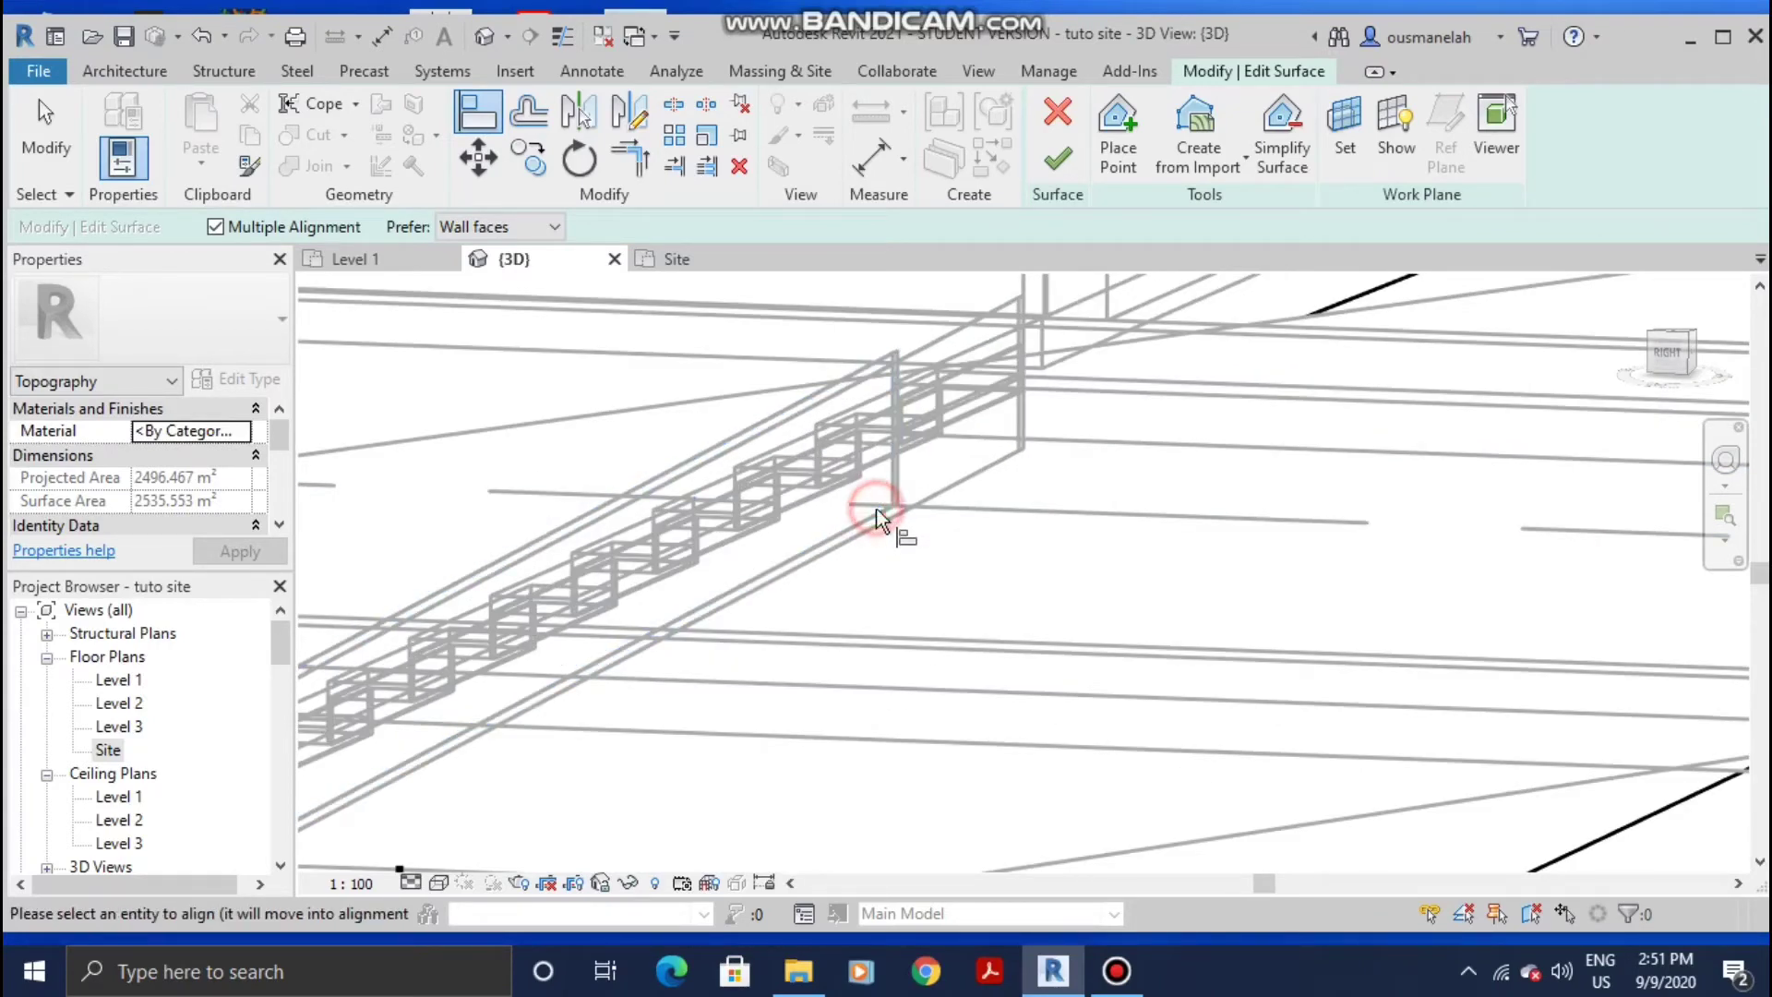
# Step: Align four toposurface points down onto the stair edge
pyautogui.scroll(-4, 1051, 493)
pyautogui.click(1051, 642)
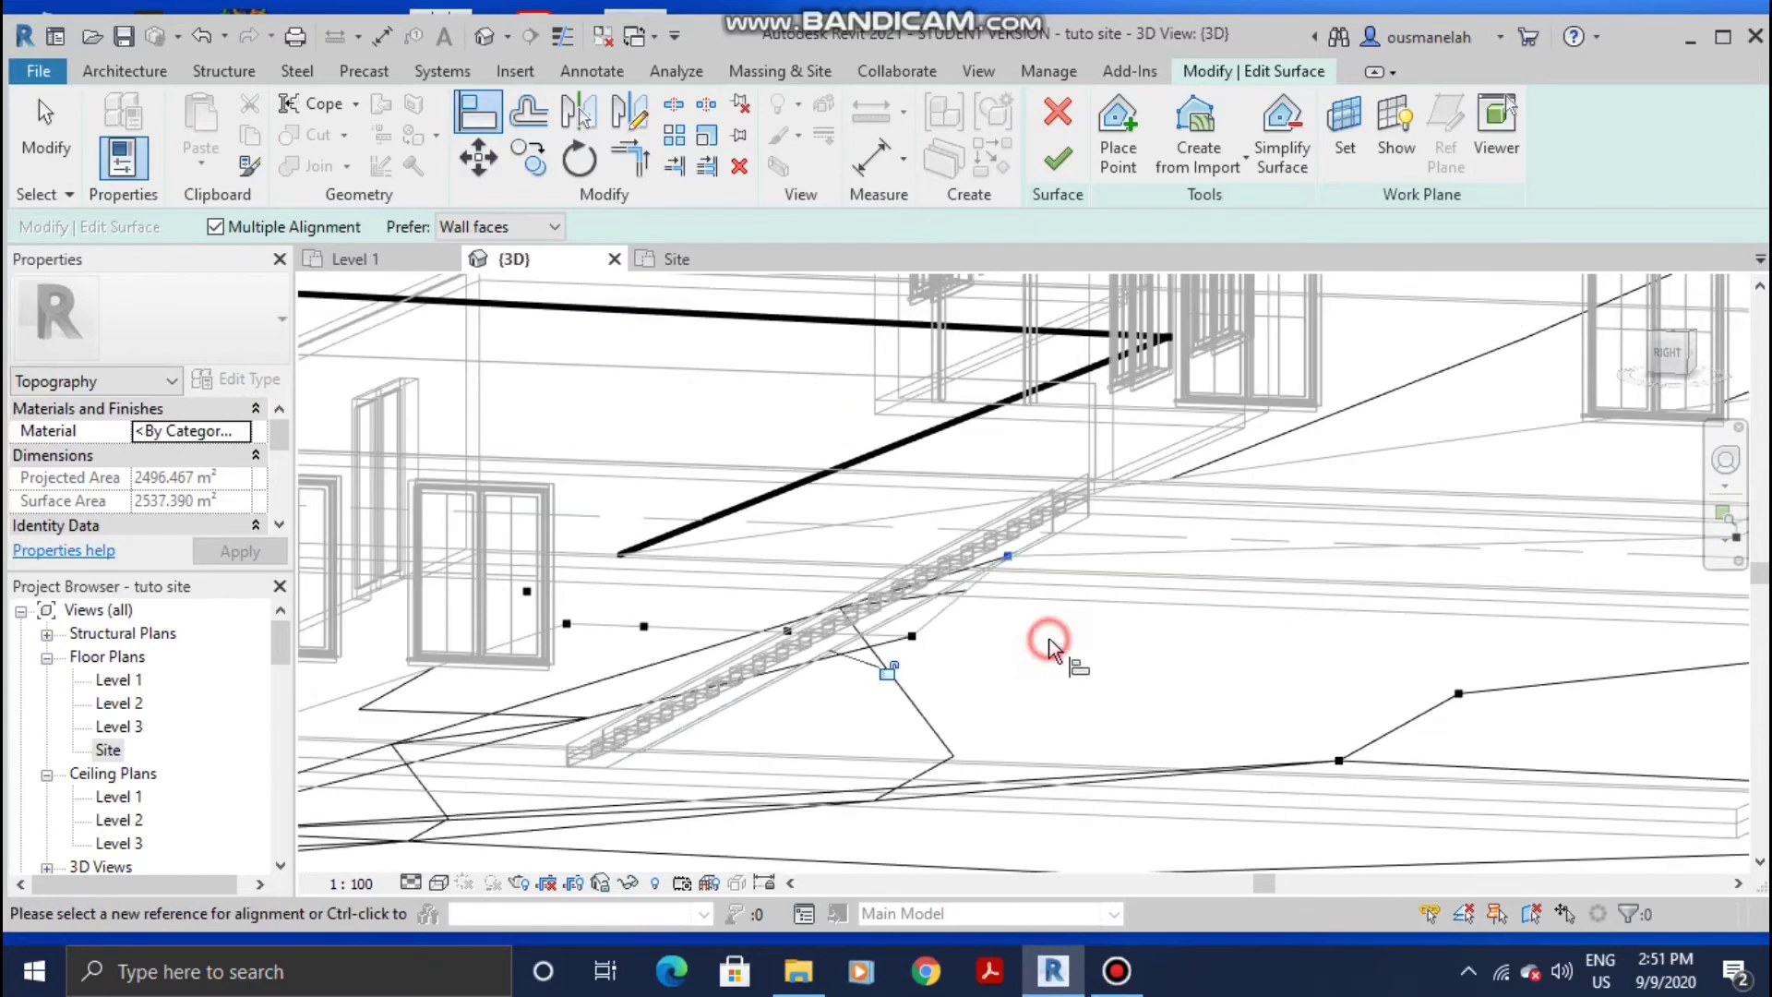
pyautogui.click(912, 635)
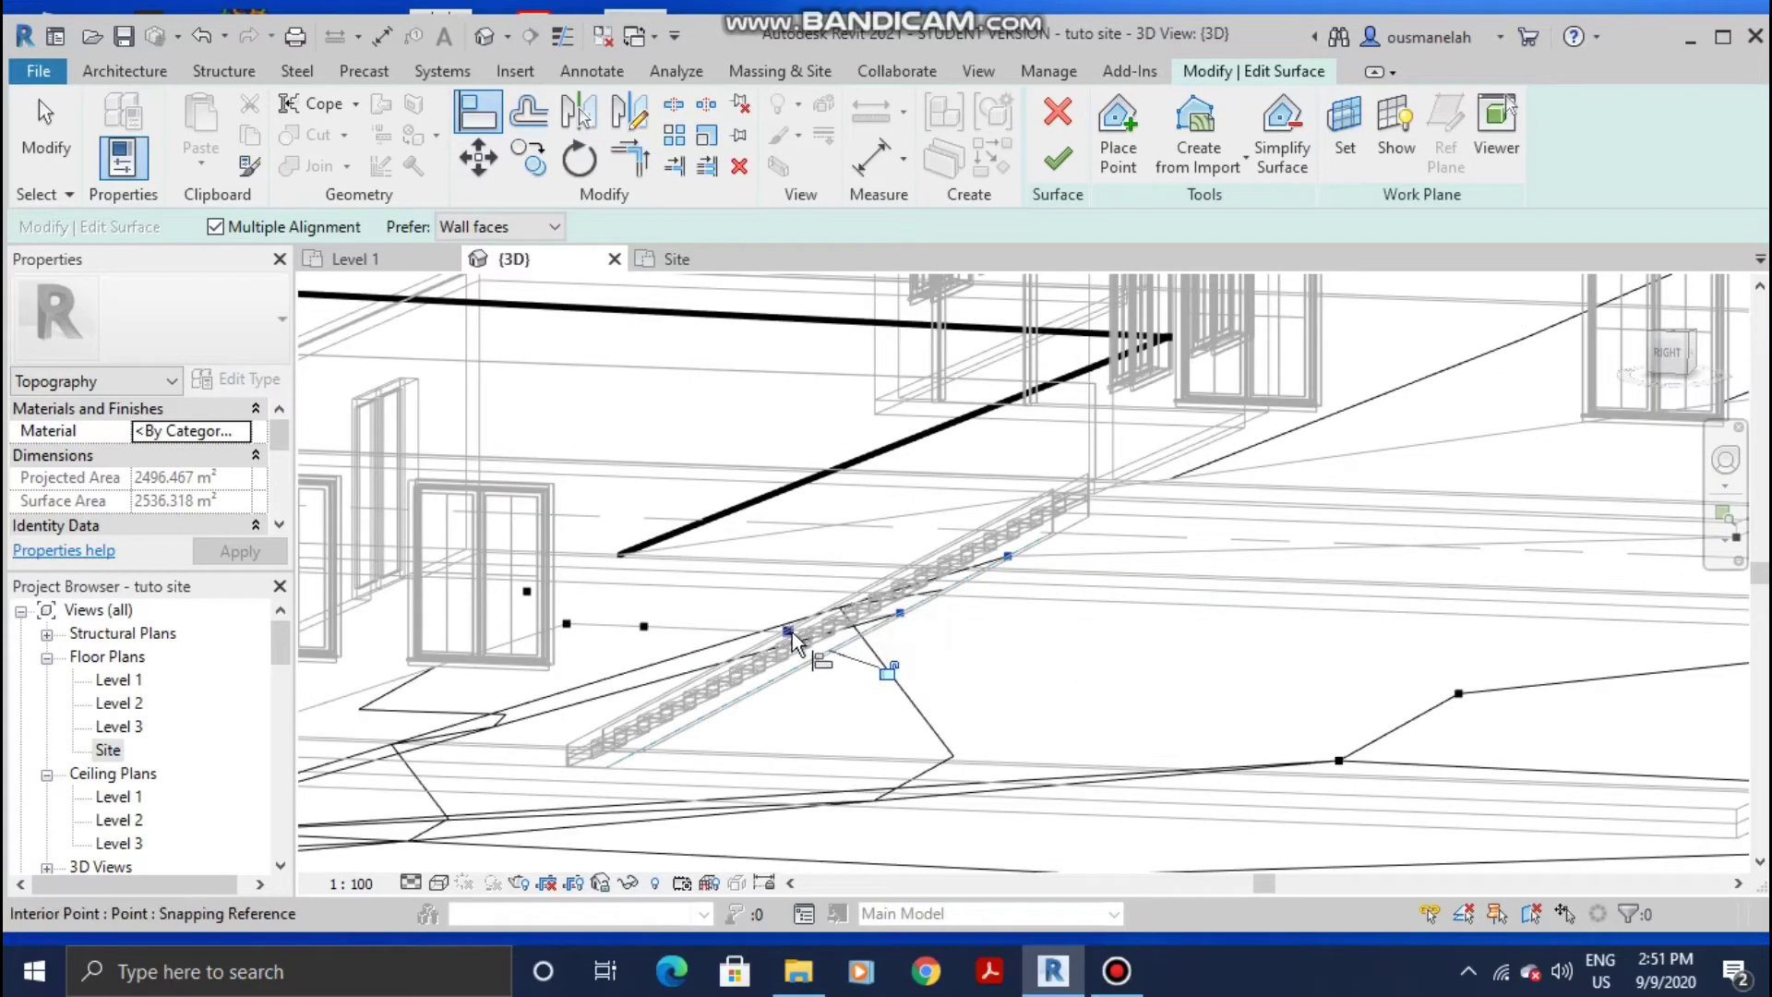
pyautogui.click(789, 629)
pyautogui.click(646, 628)
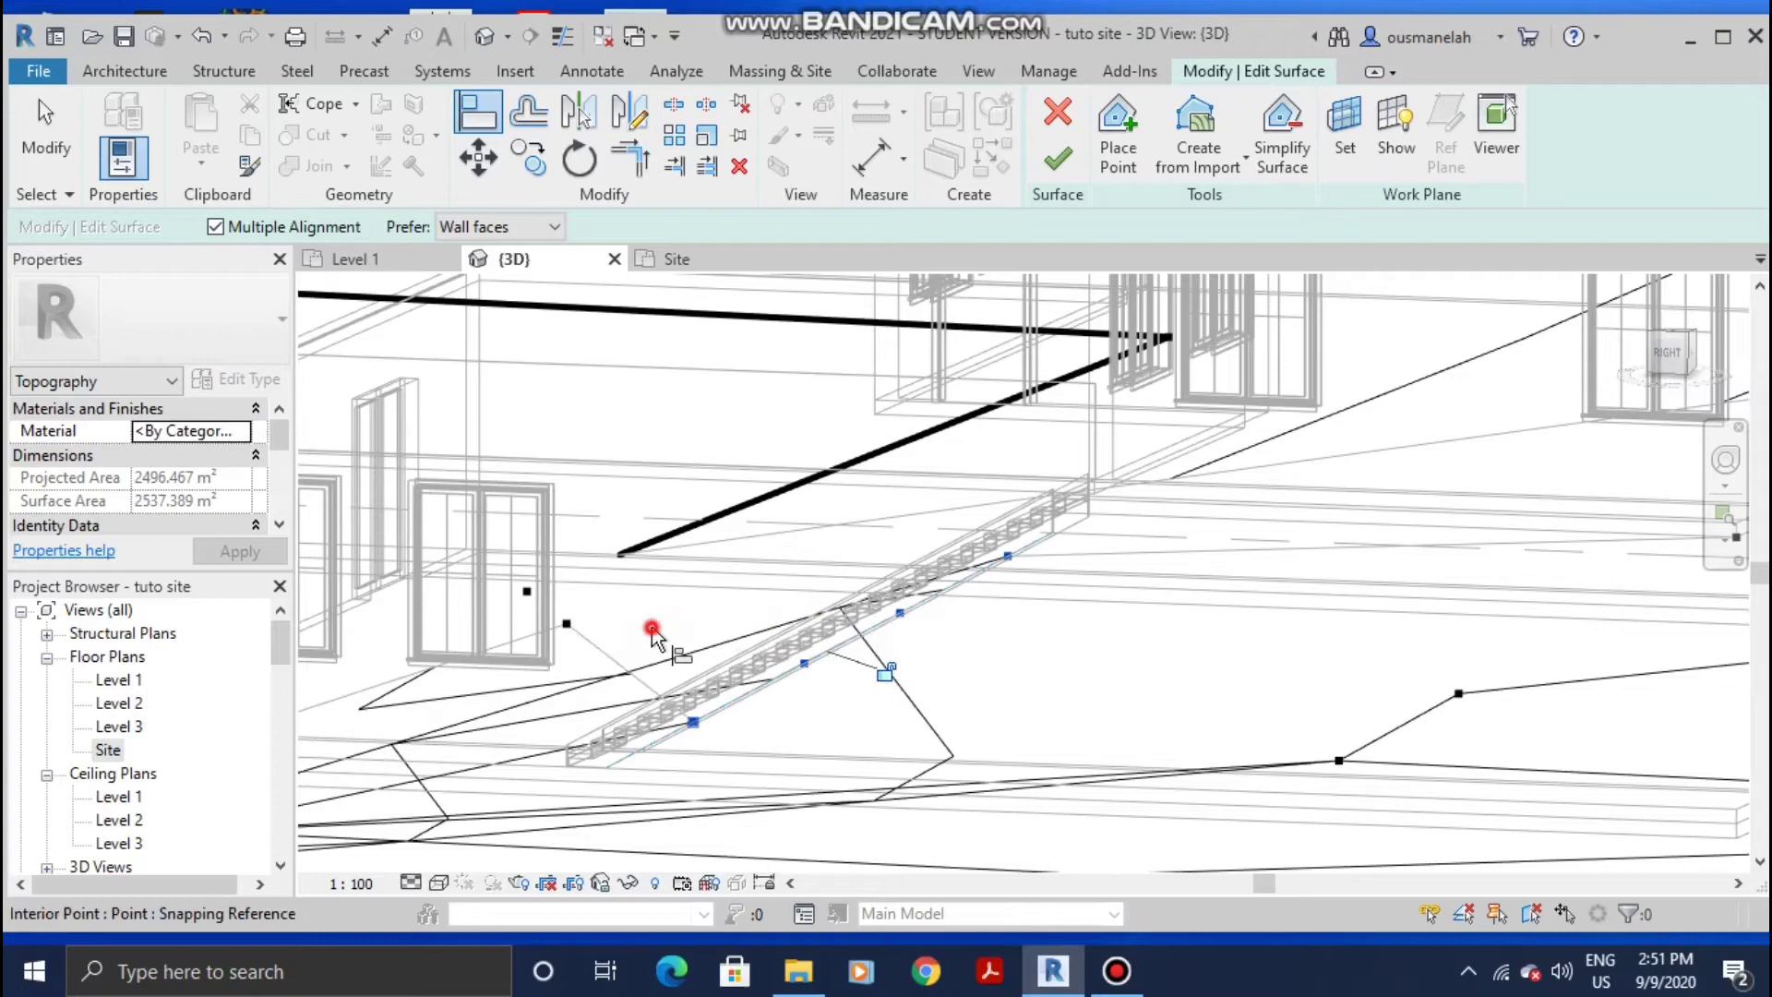
pyautogui.scroll(-2, 791, 636)
pyautogui.keyDown('shift'); pyautogui.moveTo(682, 713); pyautogui.dragTo(673, 628, button='middle'); pyautogui.keyUp('shift')
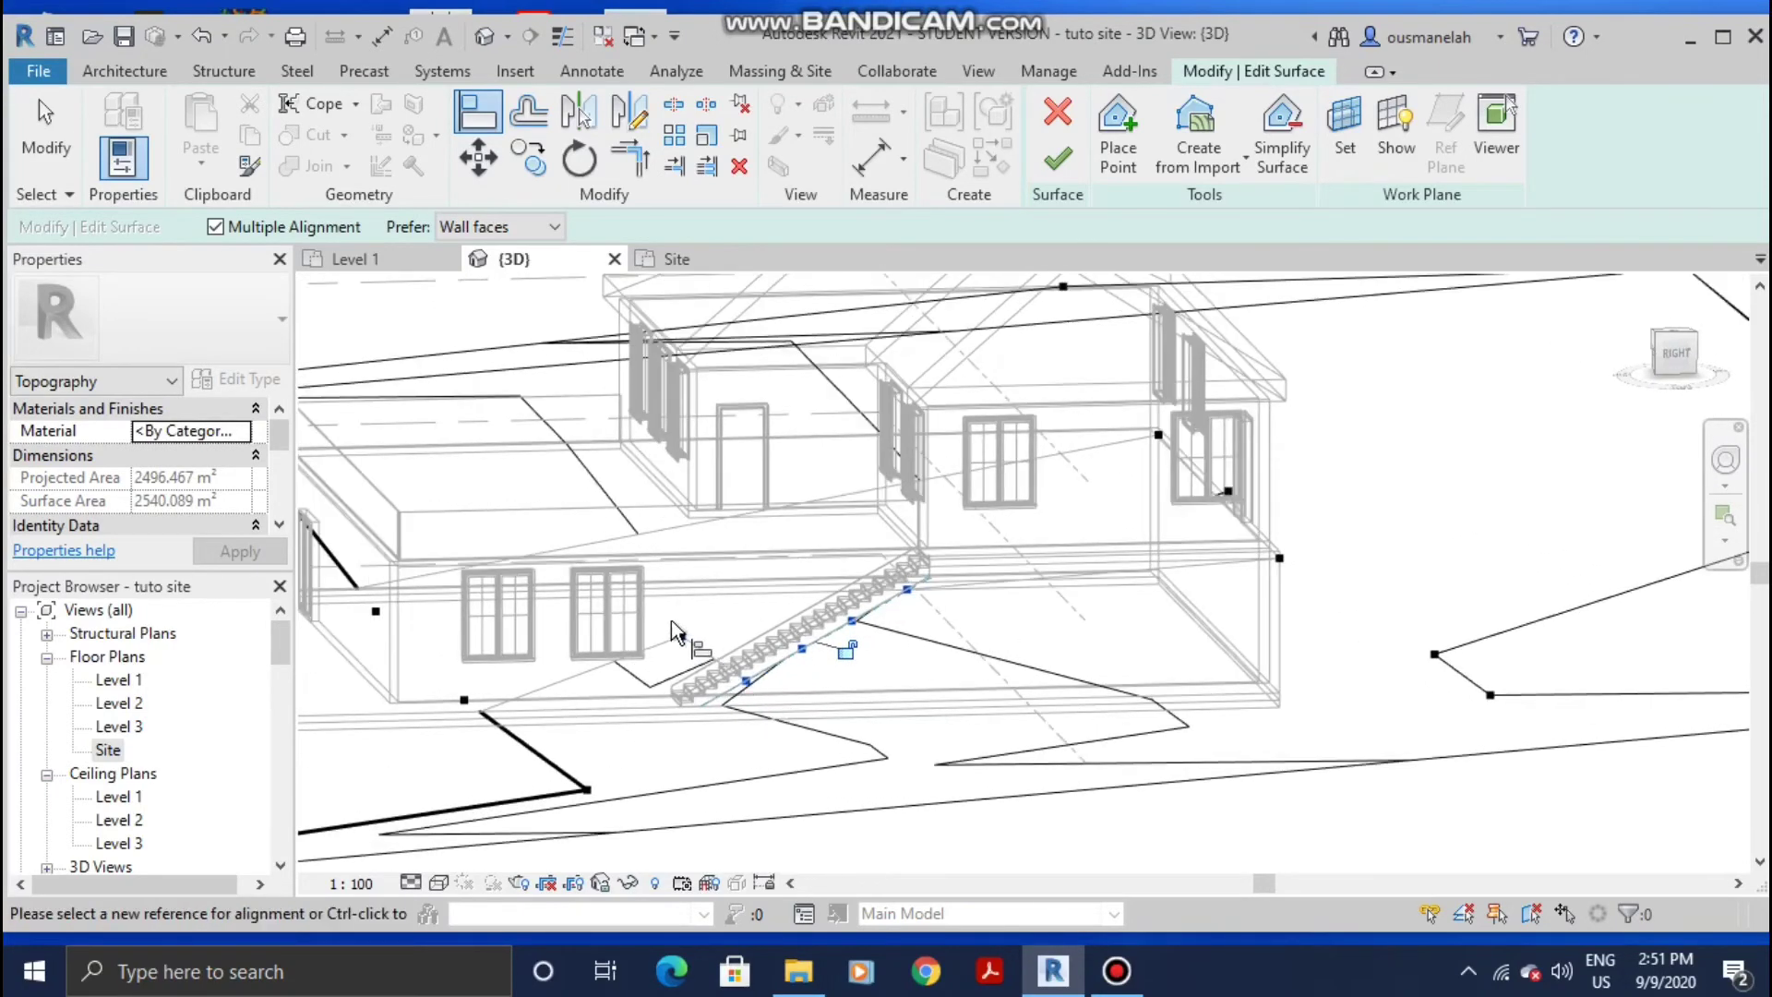
pyautogui.scroll(2, 587, 702)
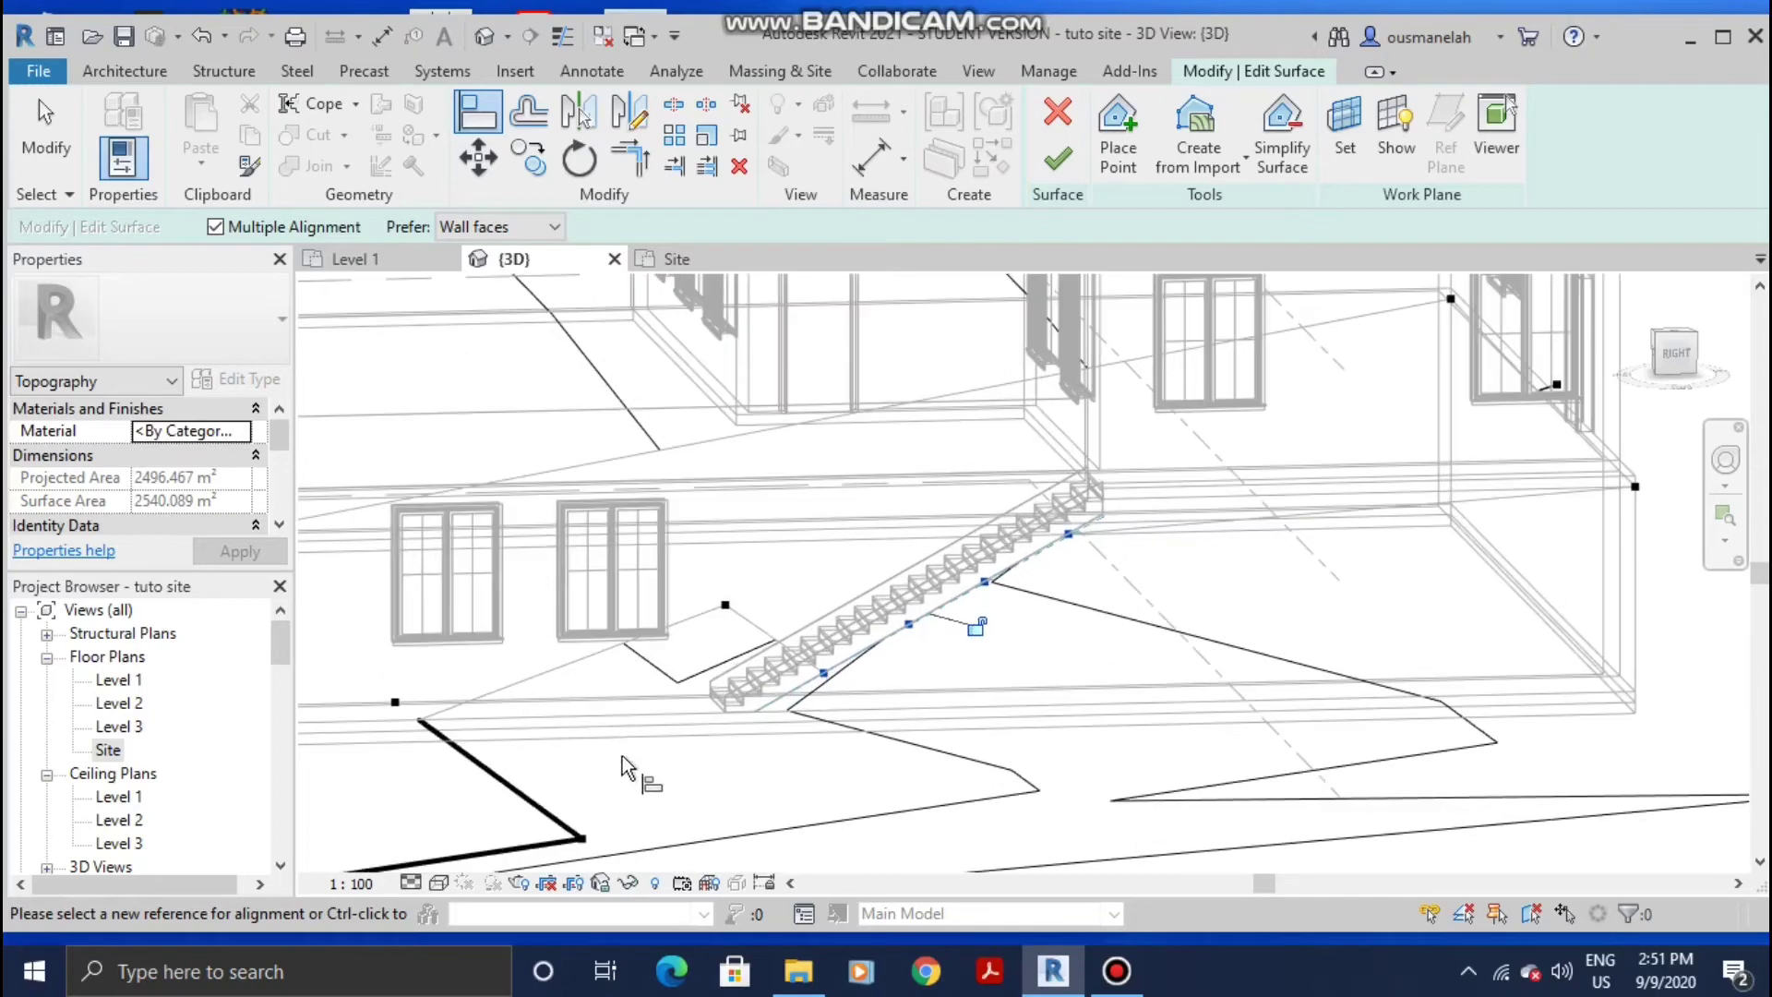
# Step: Align two toposurface points onto the lower slab's edge reference
pyautogui.scroll(4, 608, 726)
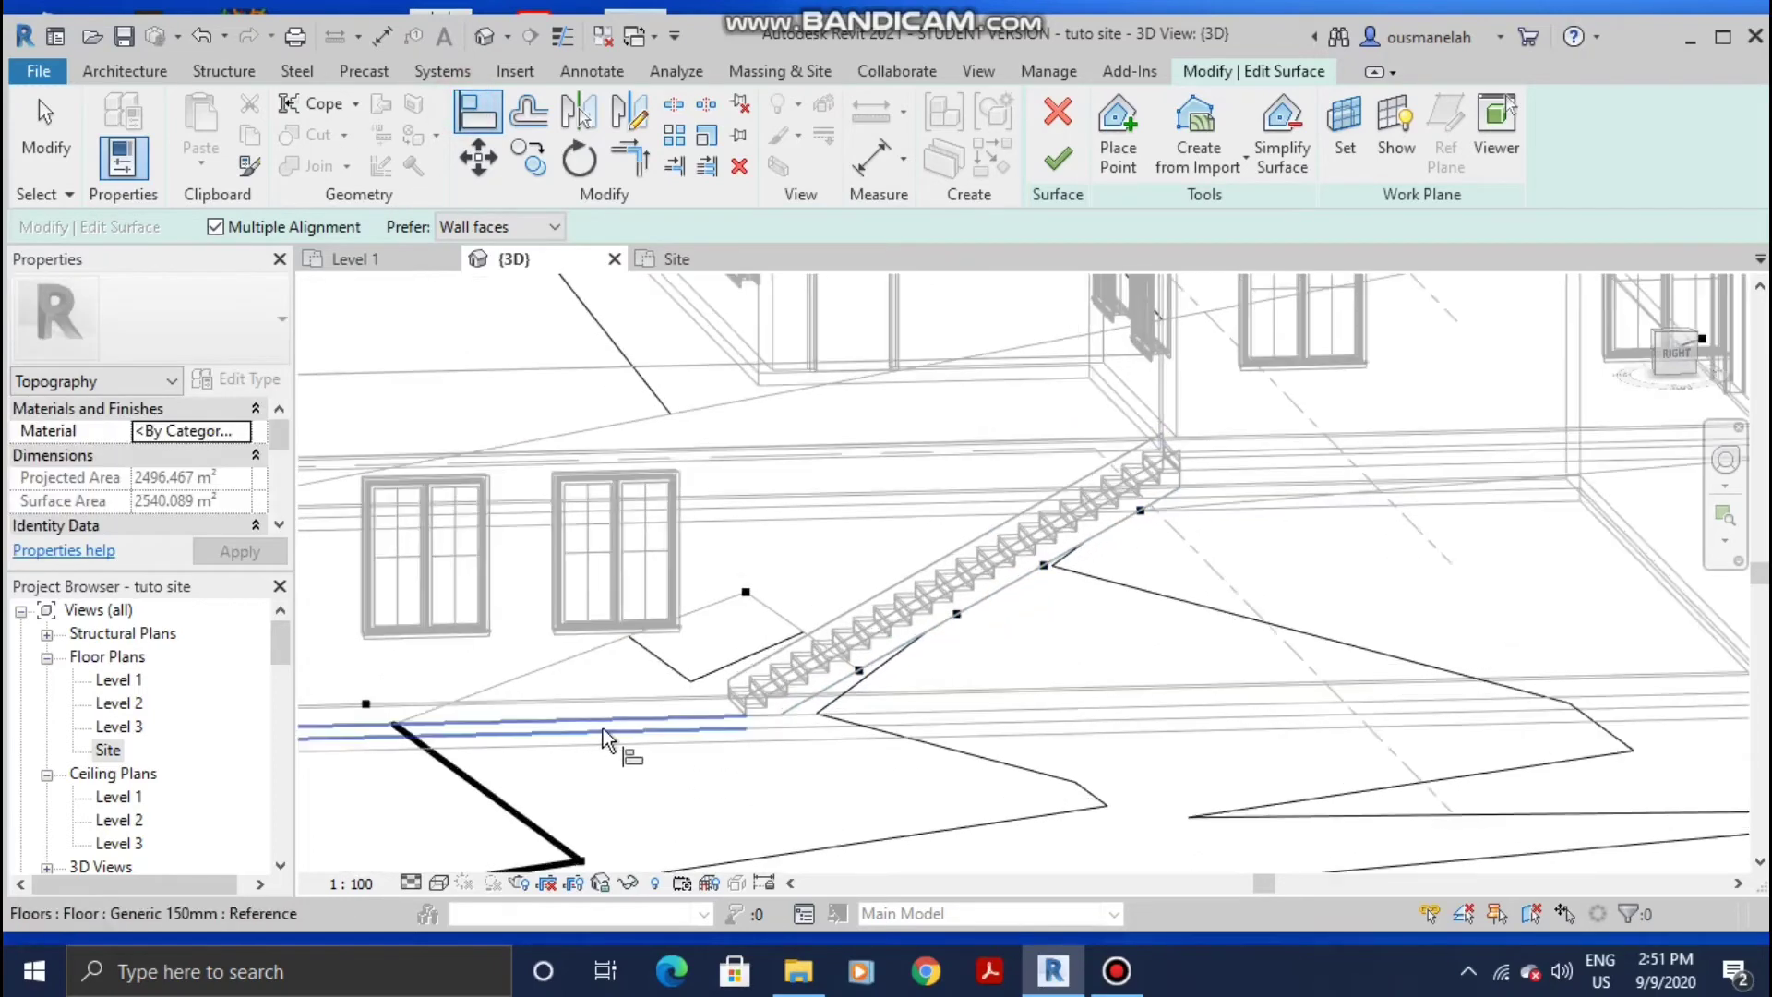
pyautogui.scroll(-2, 607, 725)
pyautogui.moveTo(613, 728); pyautogui.dragTo(828, 769, button='middle')
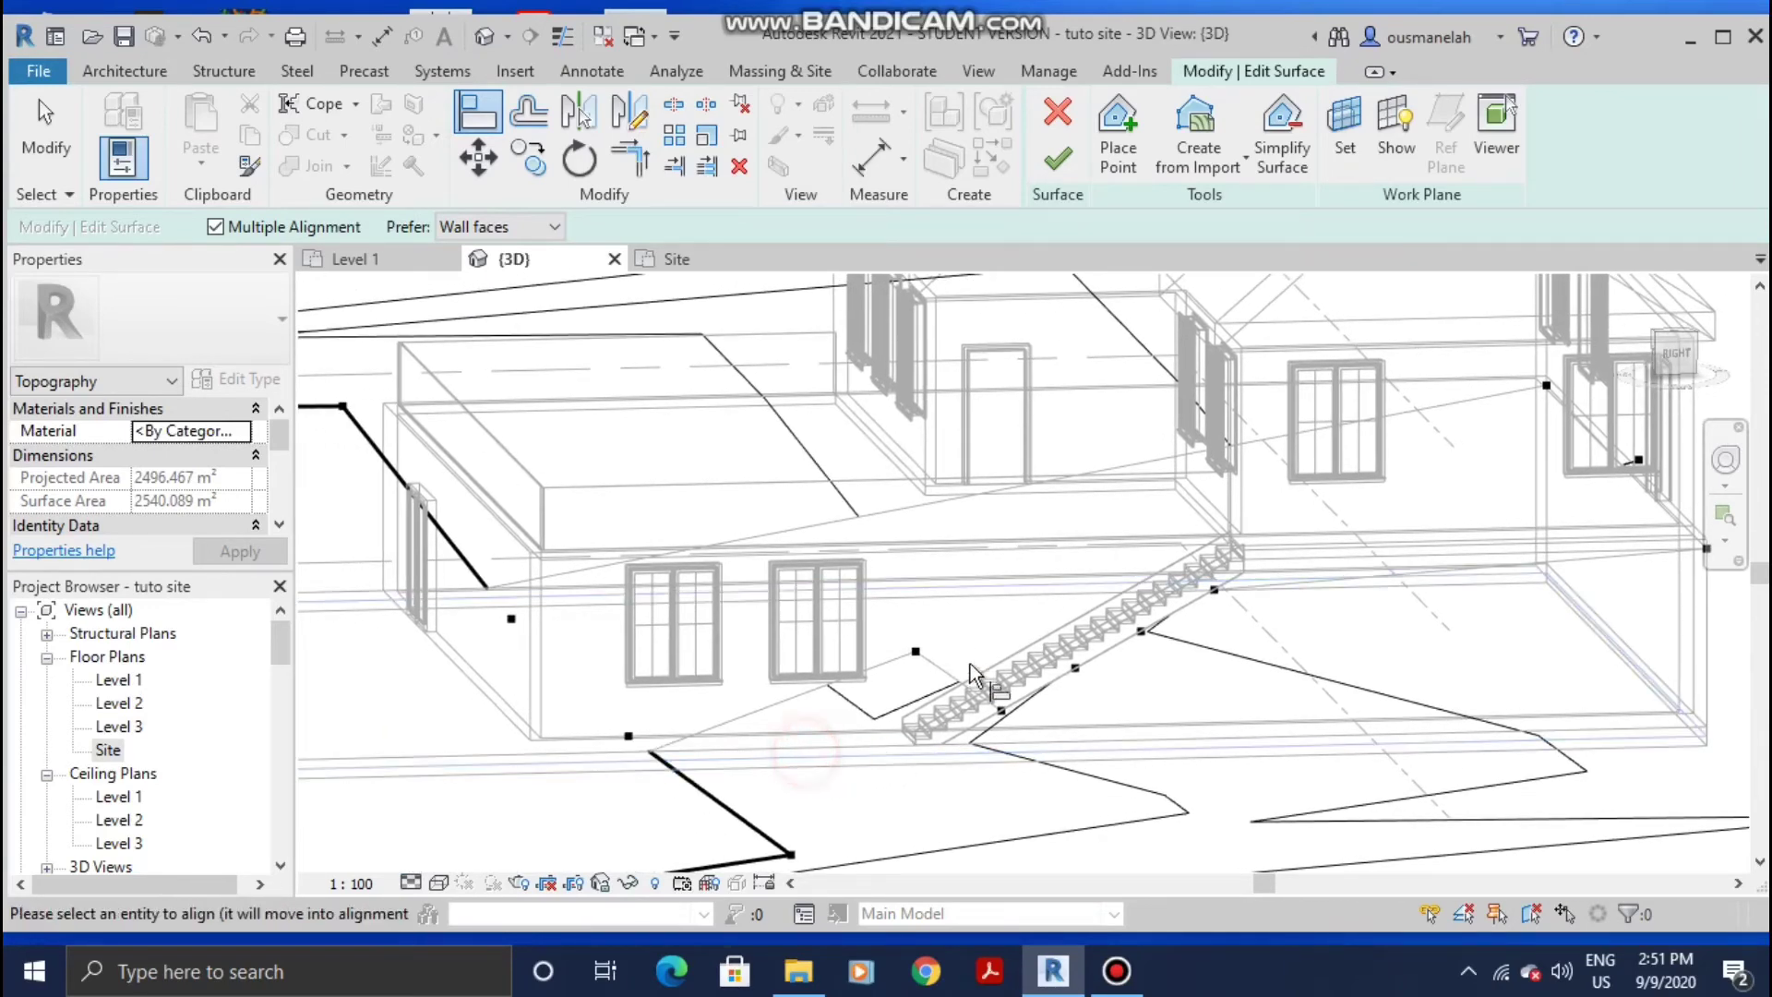
pyautogui.click(914, 653)
pyautogui.scroll(-3, 1232, 740)
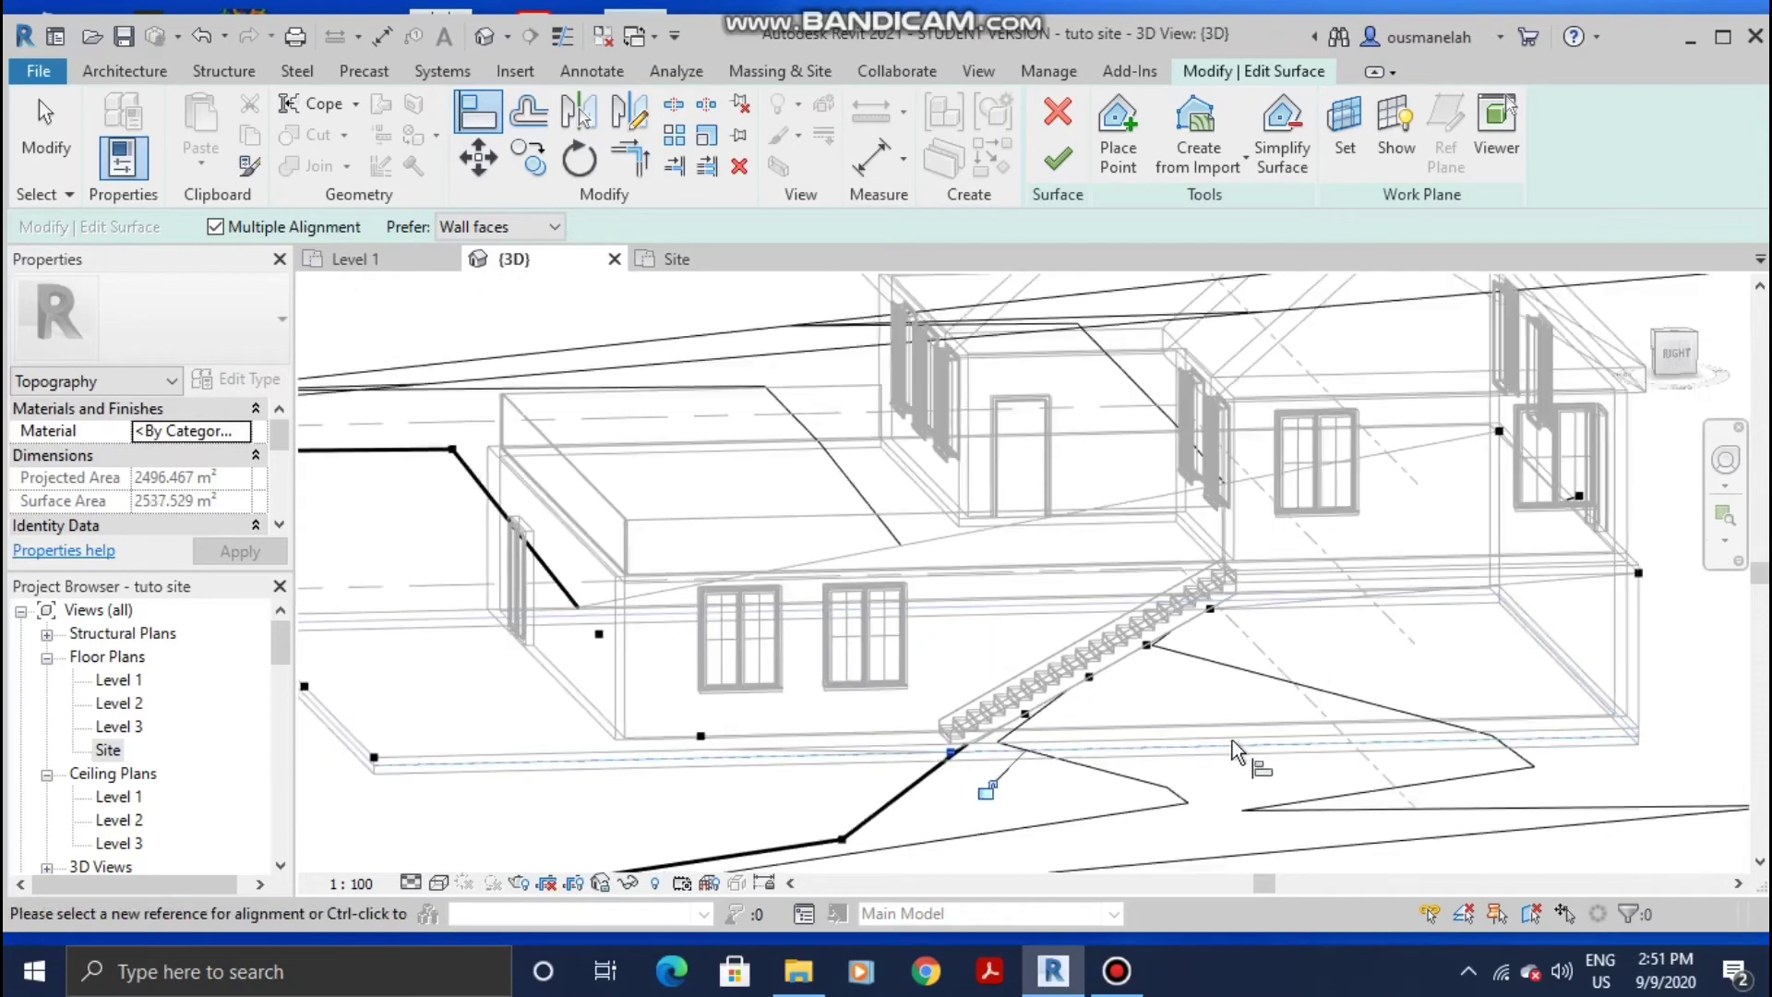
pyautogui.scroll(3, 927, 724)
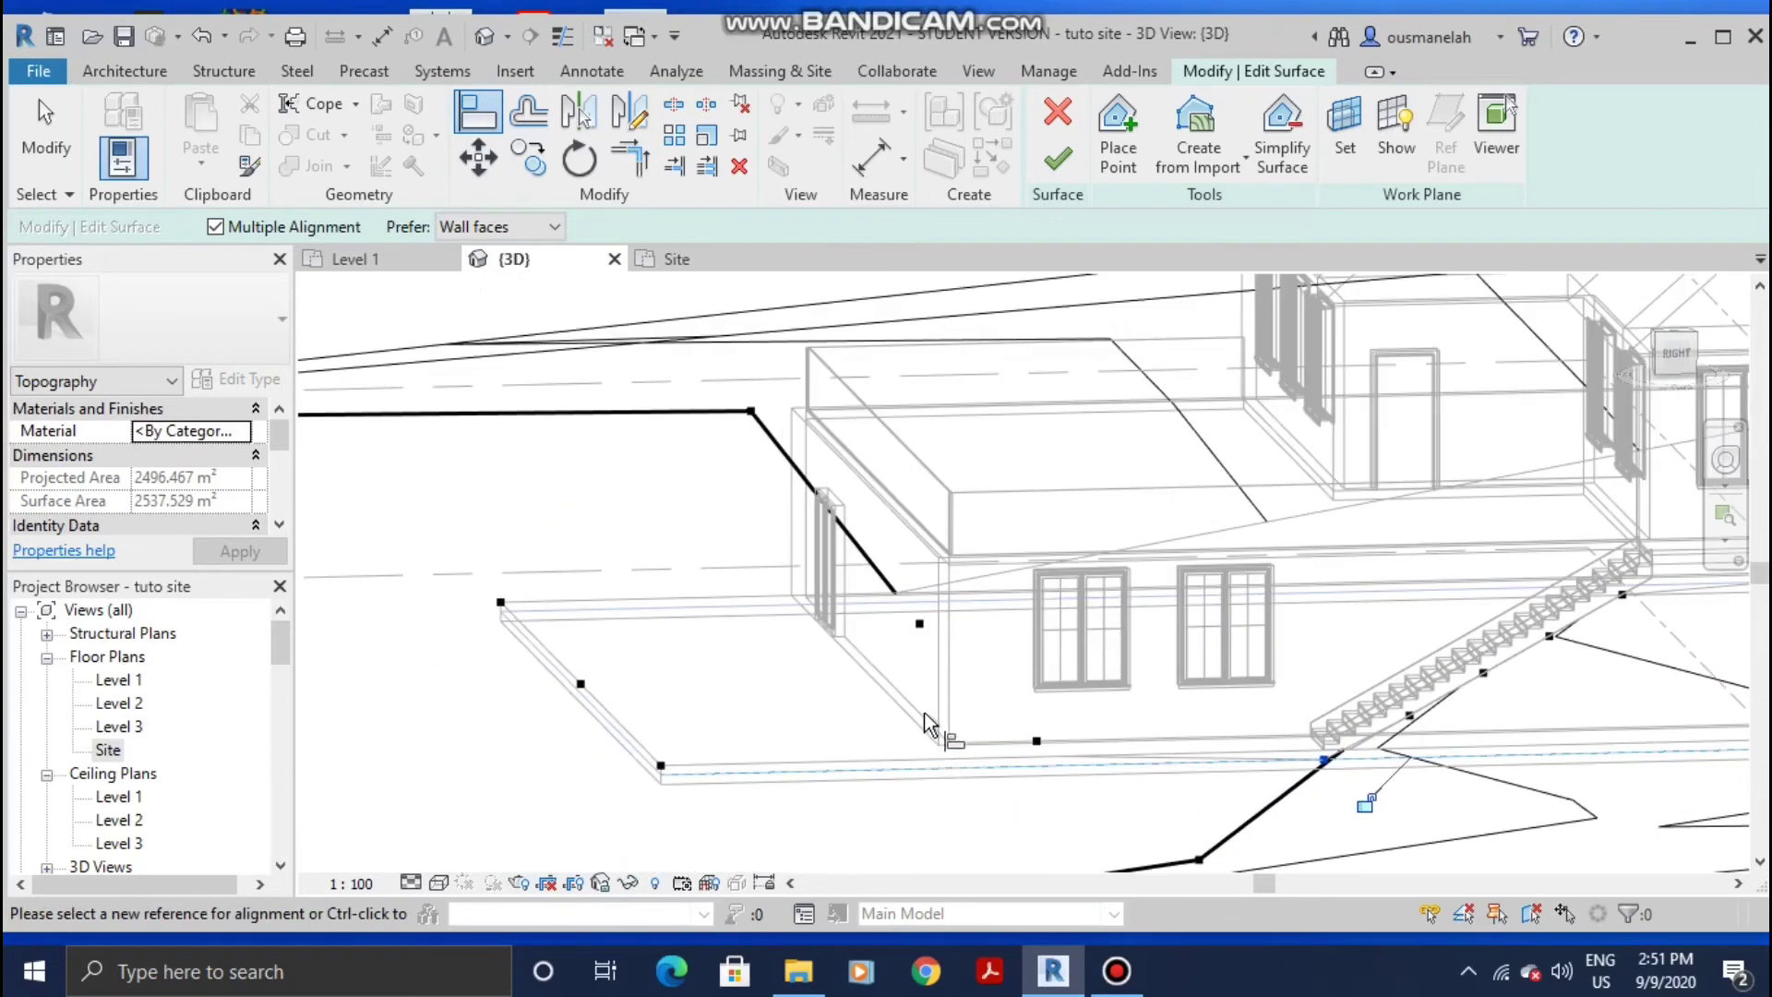
pyautogui.click(1038, 741)
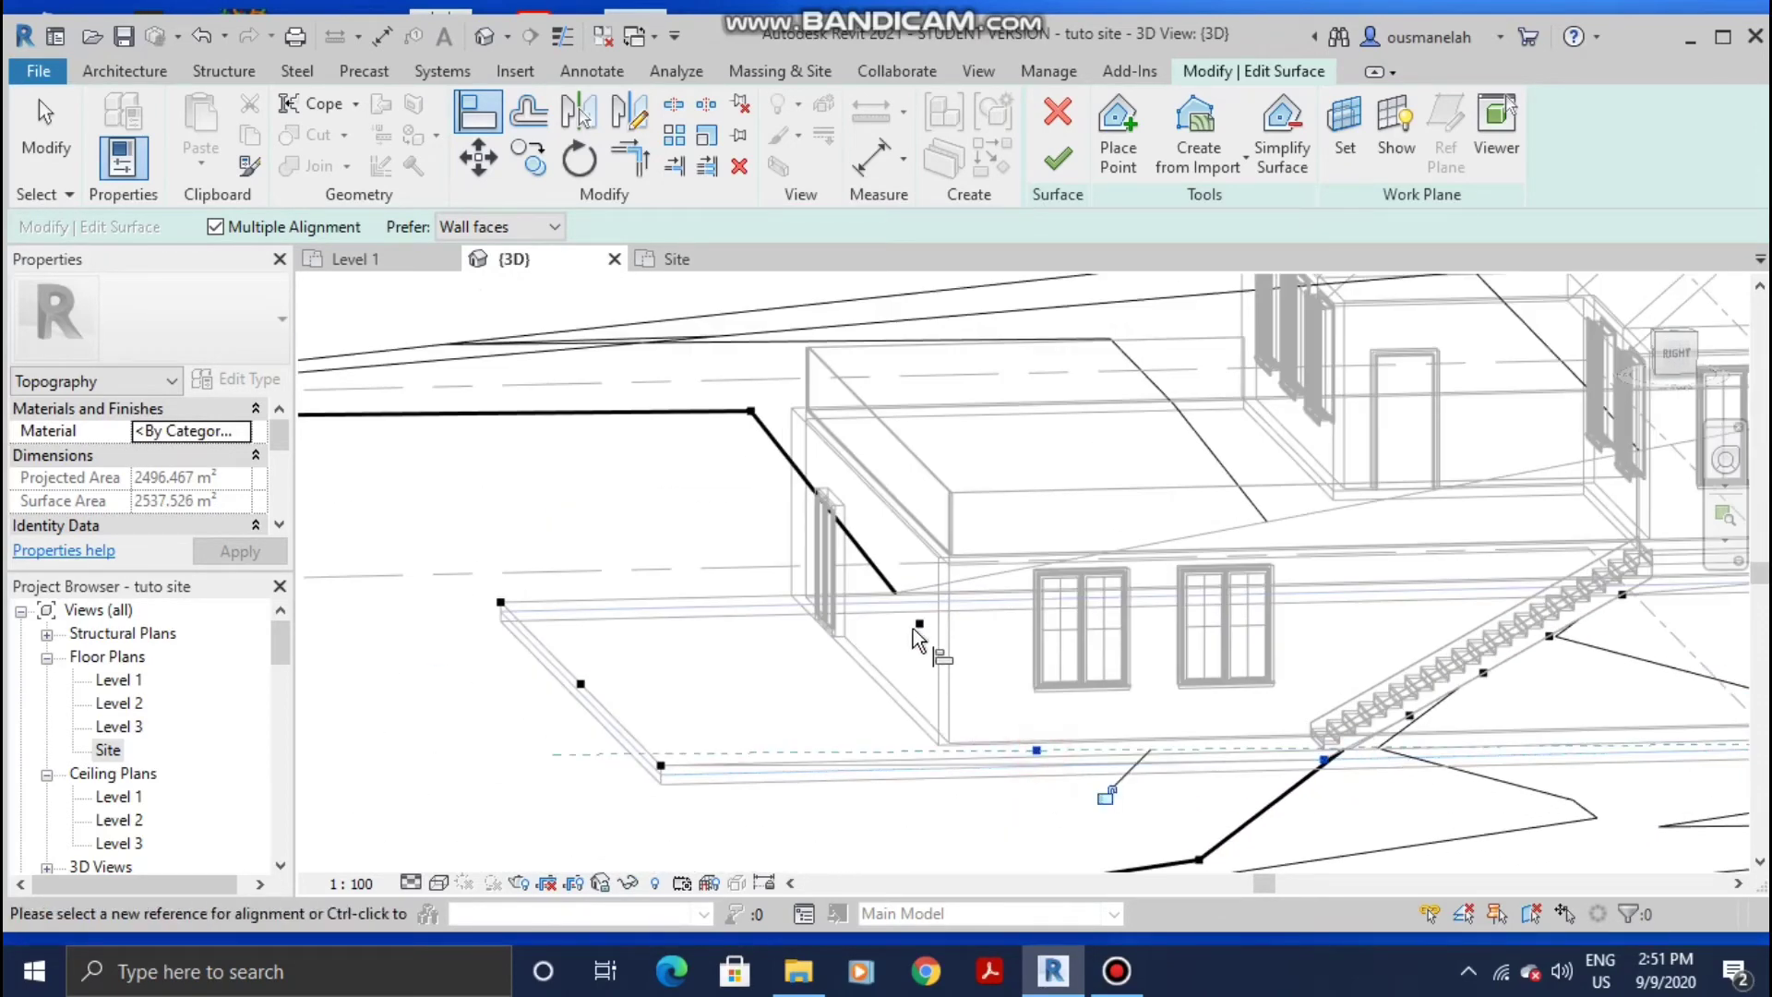
# Step: Snap the remaining points, including the west corner, onto the slab's bottom edges
pyautogui.click(919, 626)
pyautogui.click(750, 413)
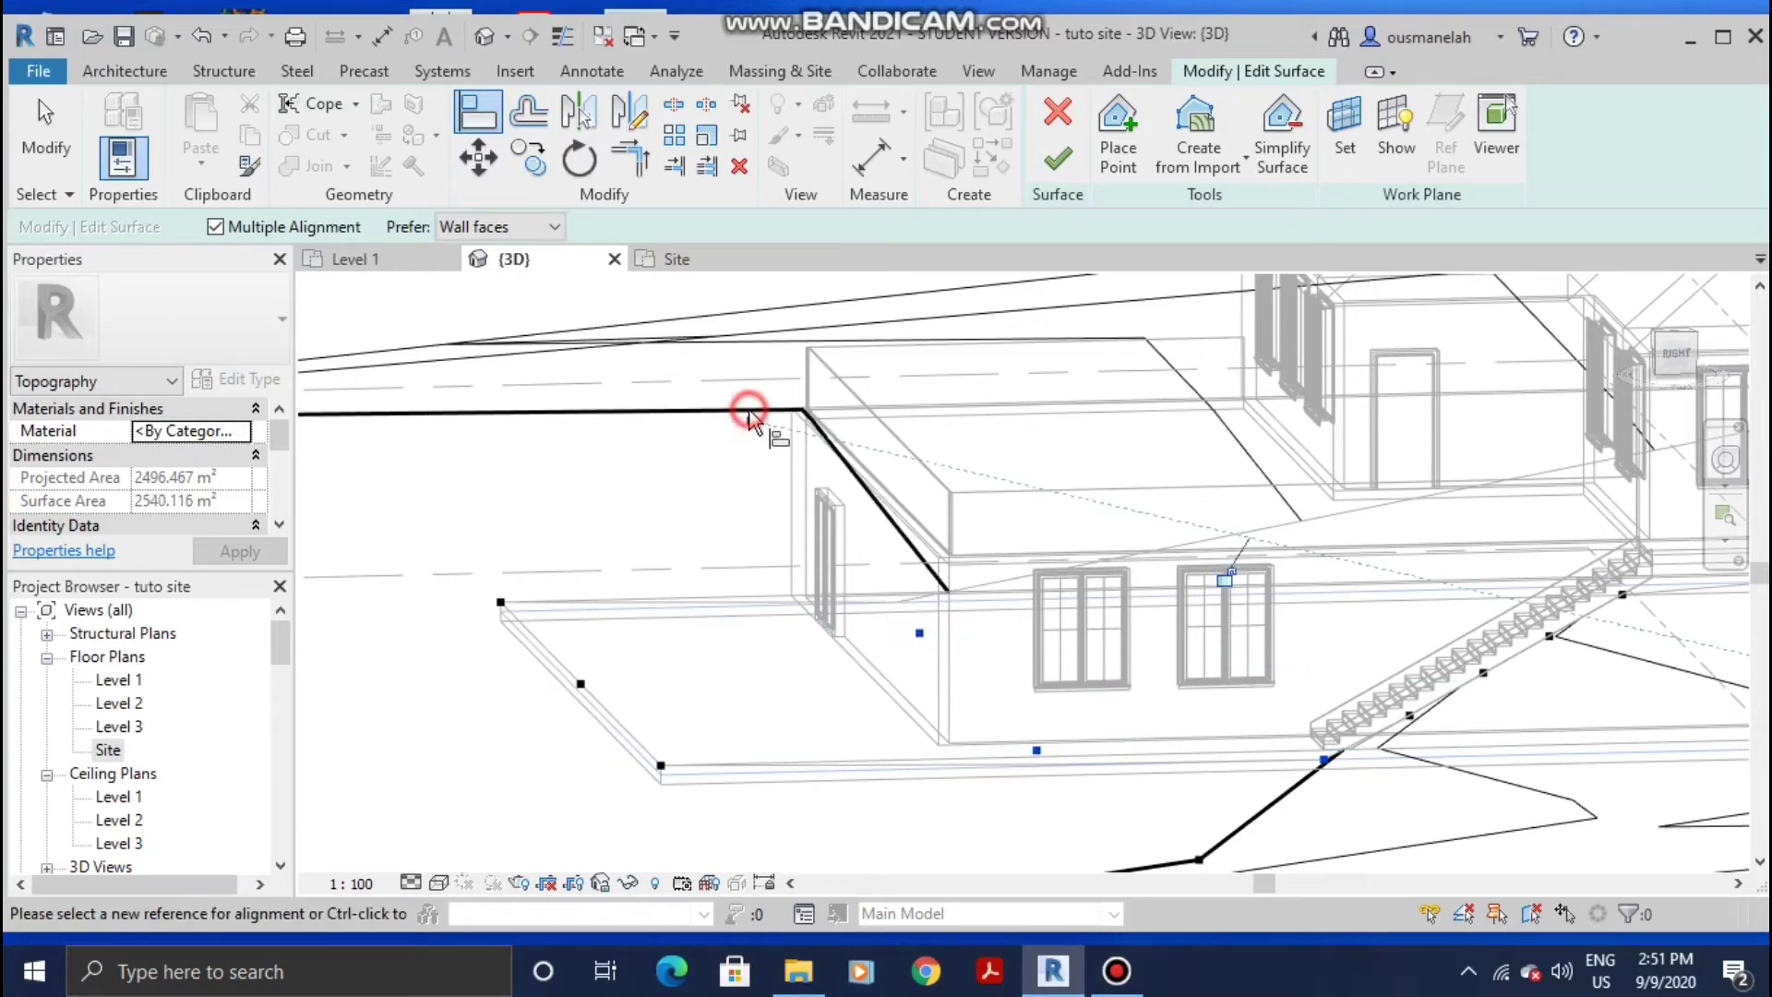
pyautogui.click(501, 603)
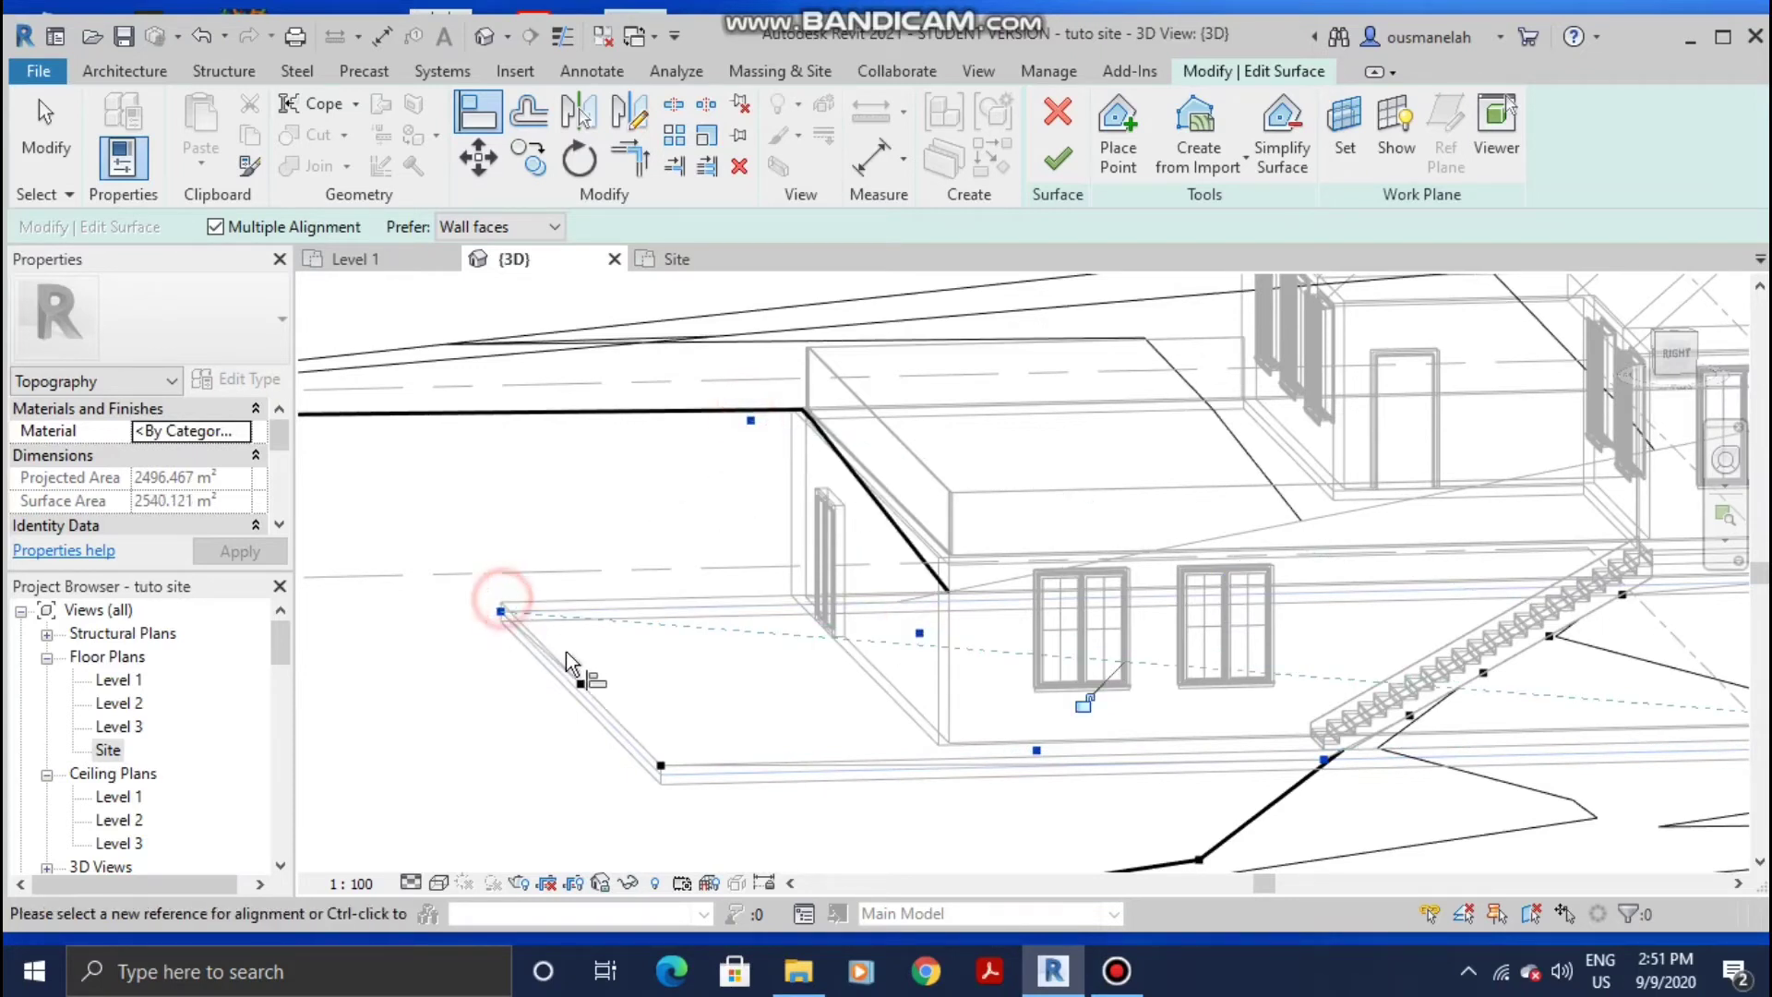
pyautogui.click(580, 688)
pyautogui.click(657, 766)
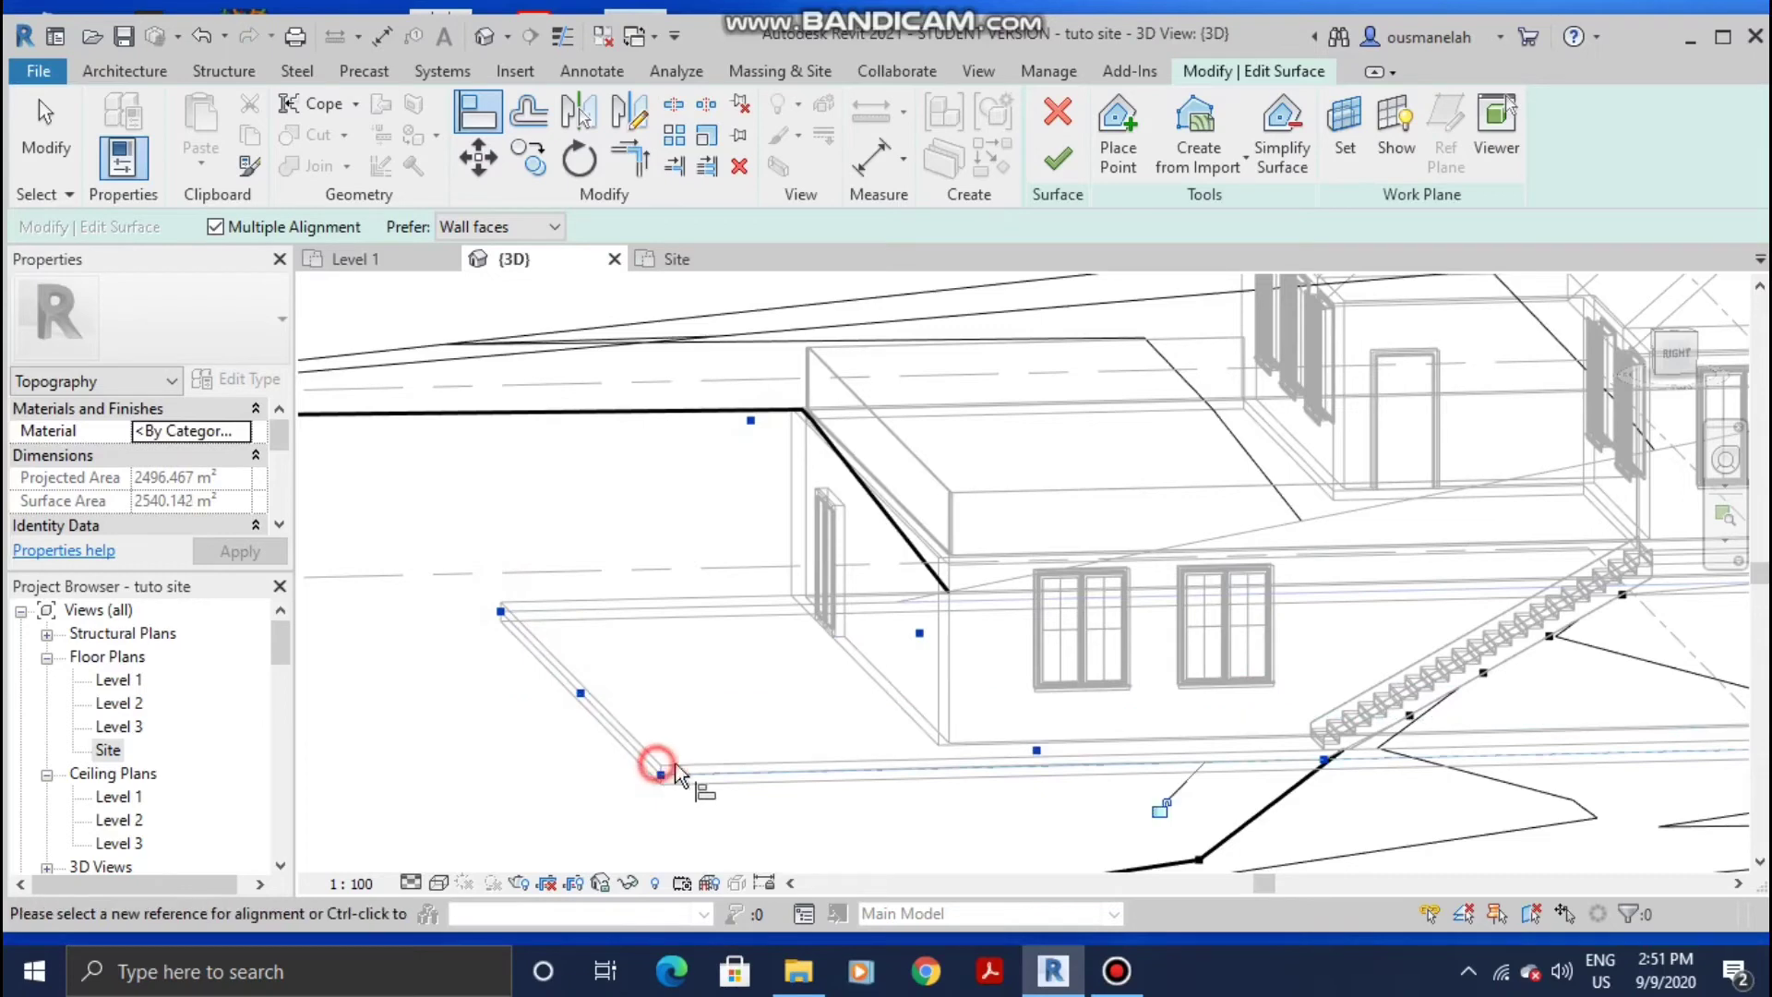
pyautogui.scroll(-4, 819, 739)
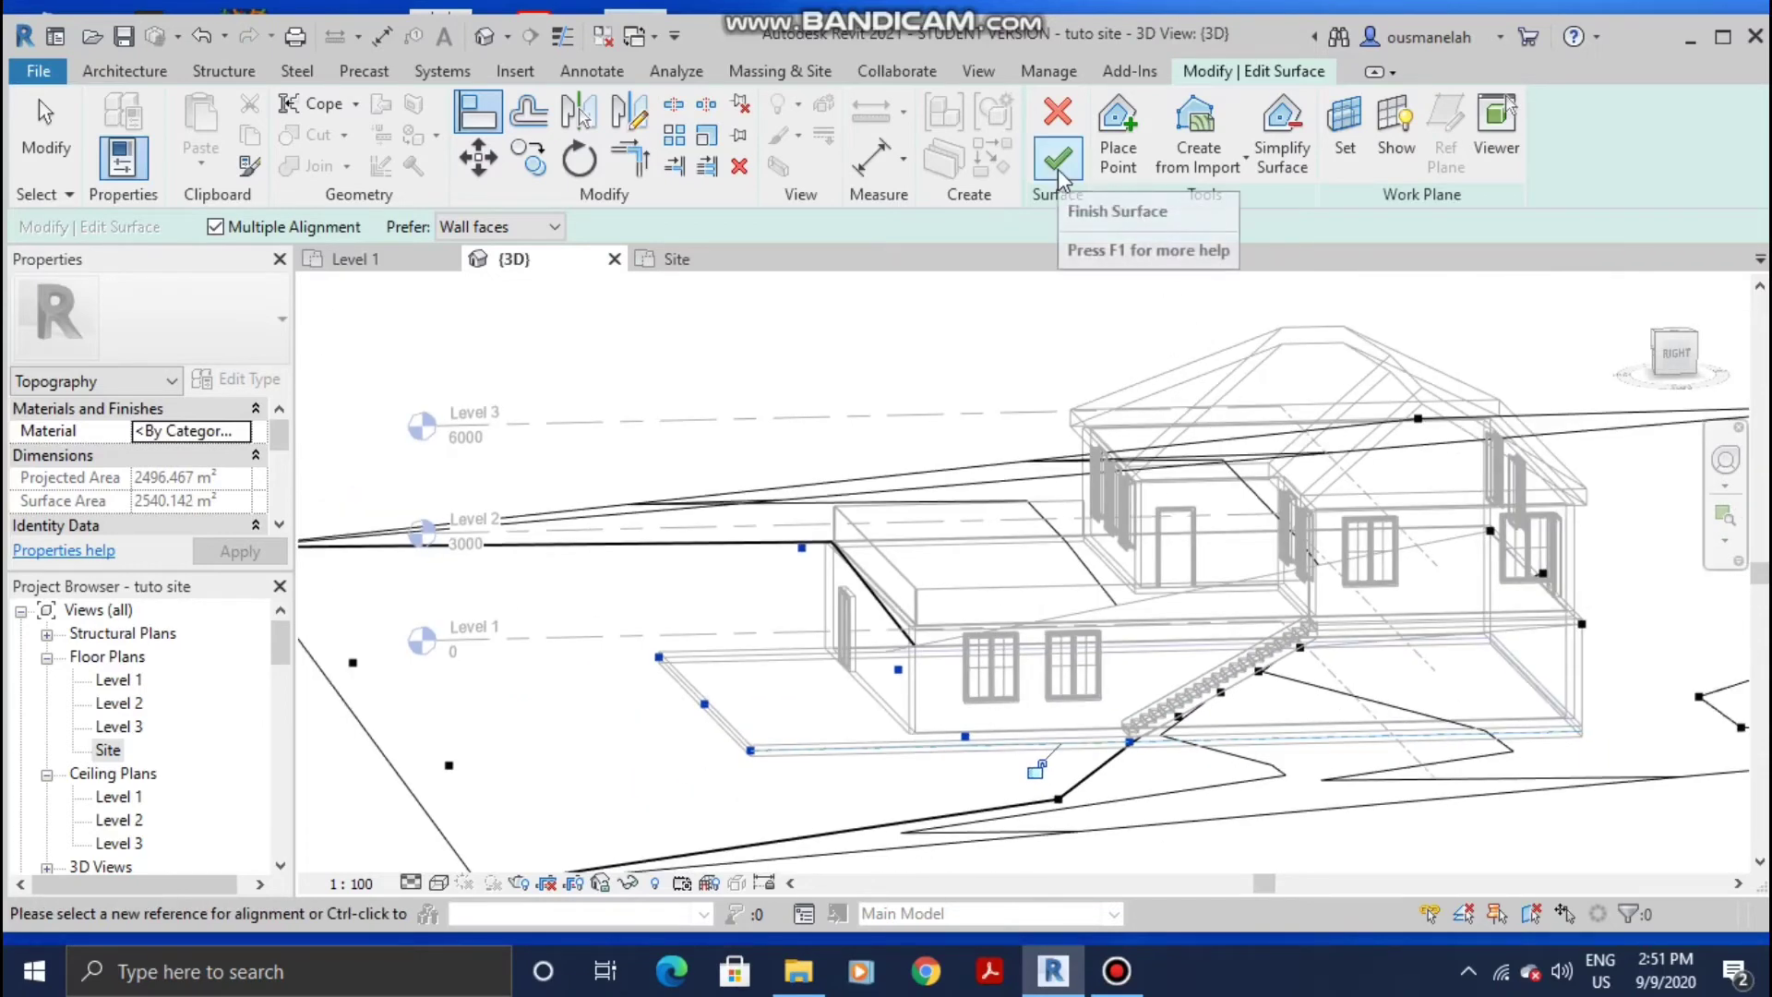
# Step: Finish the surface, skip saving, and switch the visual style to Consistent Colors
pyautogui.click(1060, 175)
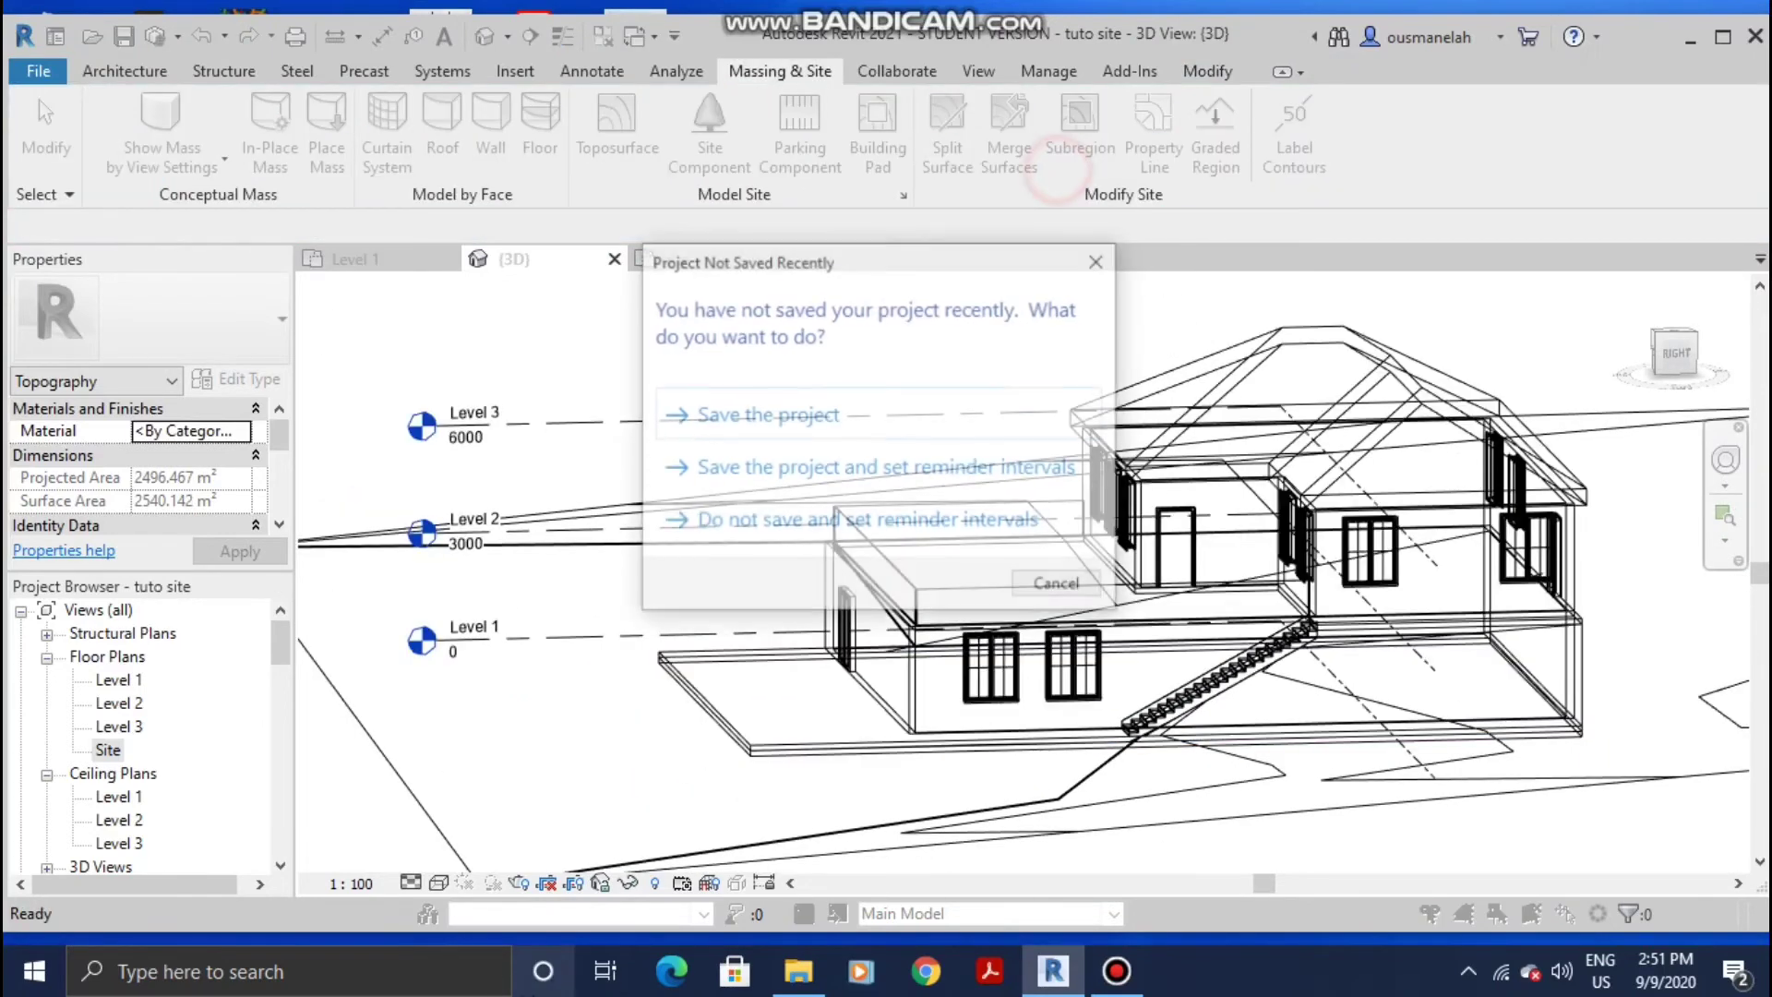
pyautogui.click(1035, 585)
pyautogui.click(439, 883)
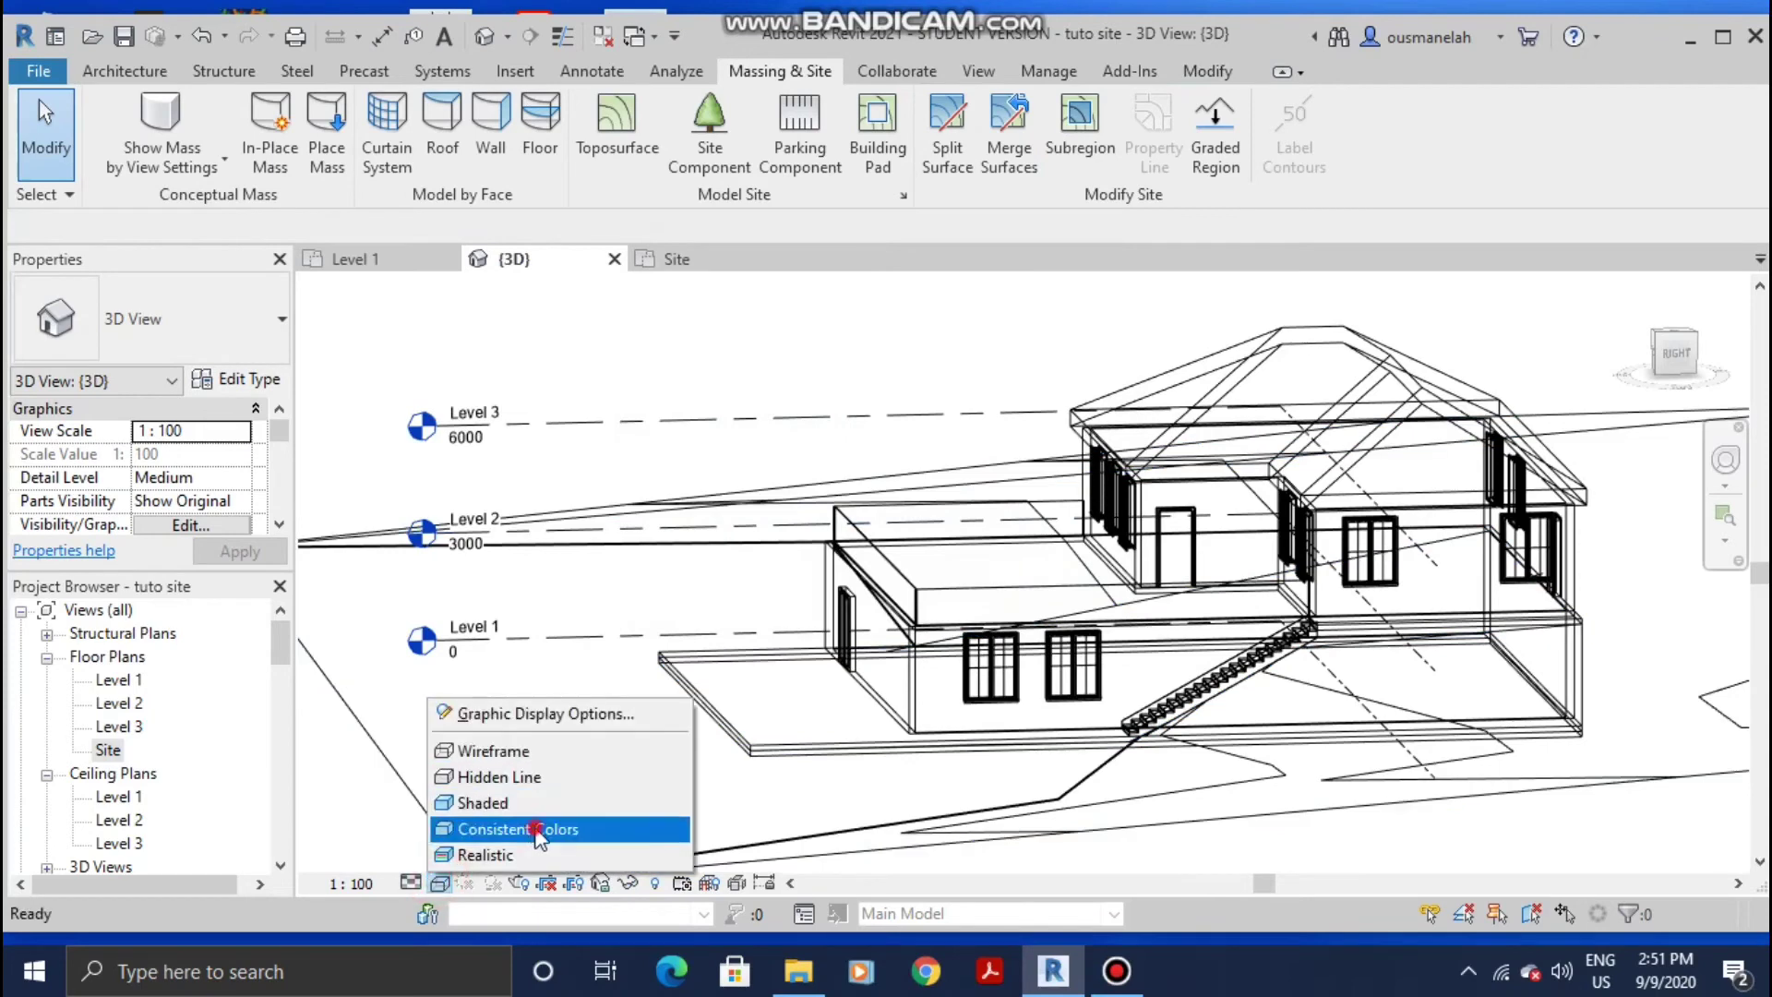
pyautogui.click(542, 829)
# Step: Orbit and pan the 3D view to review the house on the terrain
pyautogui.scroll(-2, 960, 644)
pyautogui.scroll(-1, 960, 644)
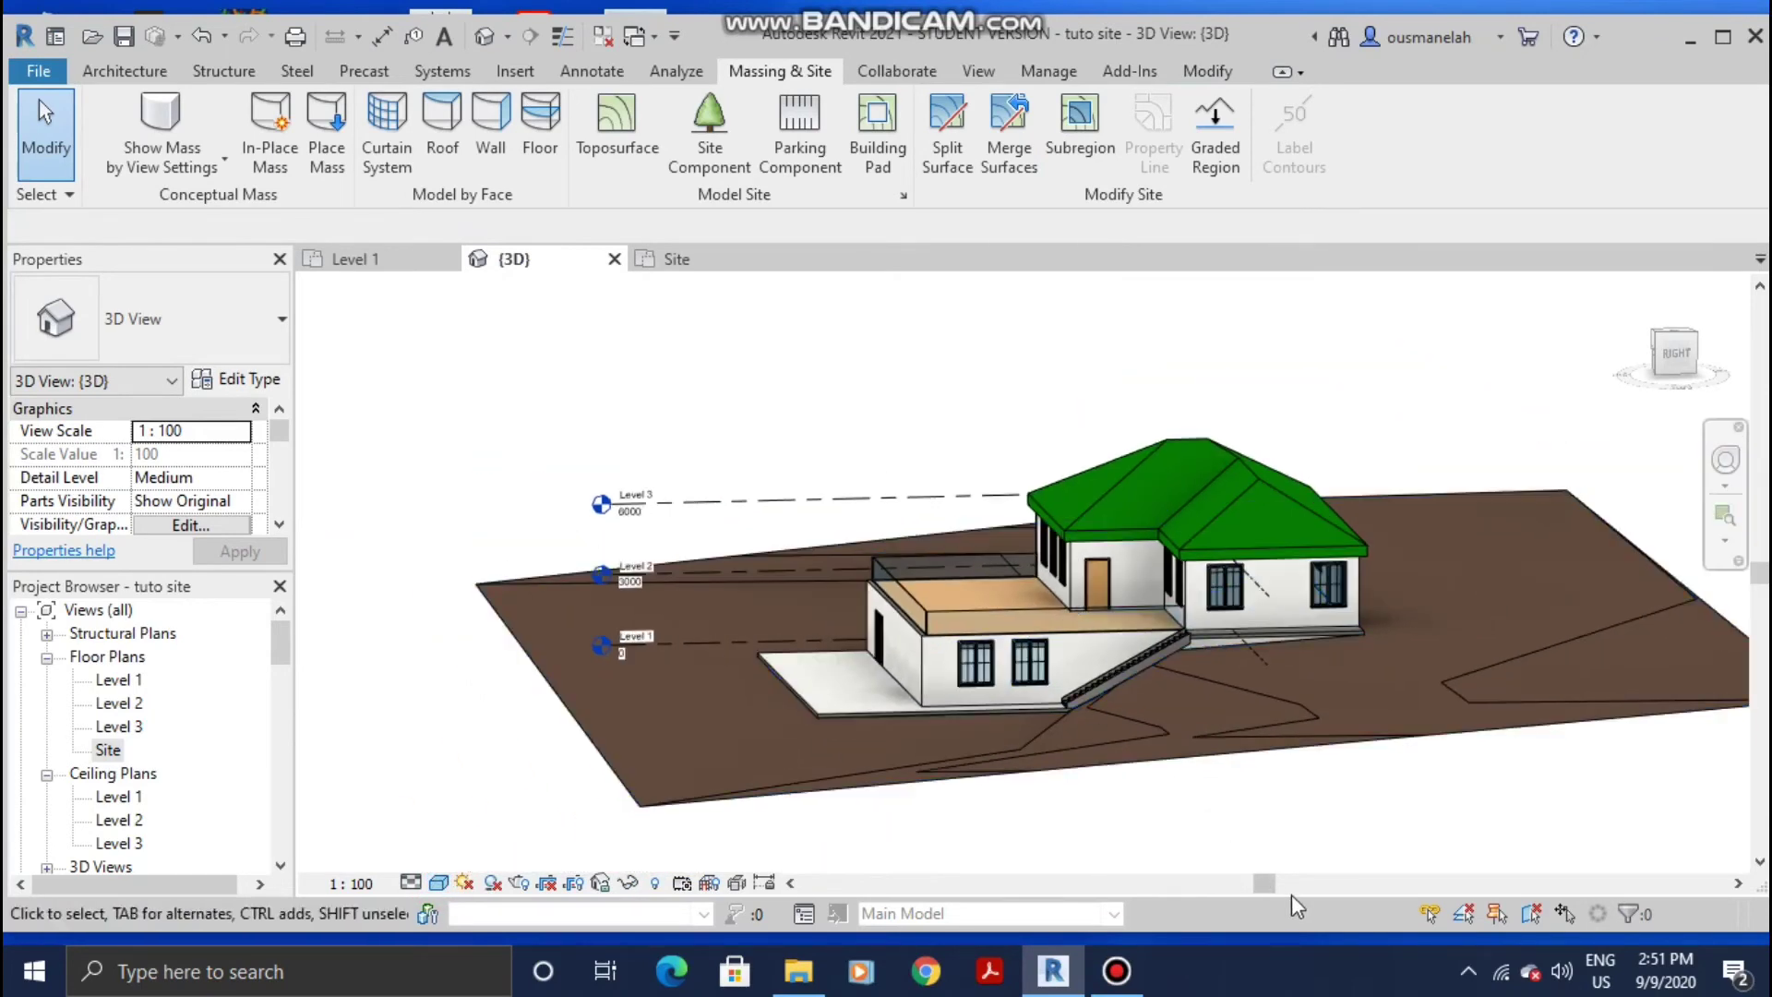
pyautogui.keyDown('shift'); pyautogui.moveTo(1318, 847); pyautogui.dragTo(1311, 711, button='middle'); pyautogui.keyUp('shift')
pyautogui.scroll(5, 1281, 628)
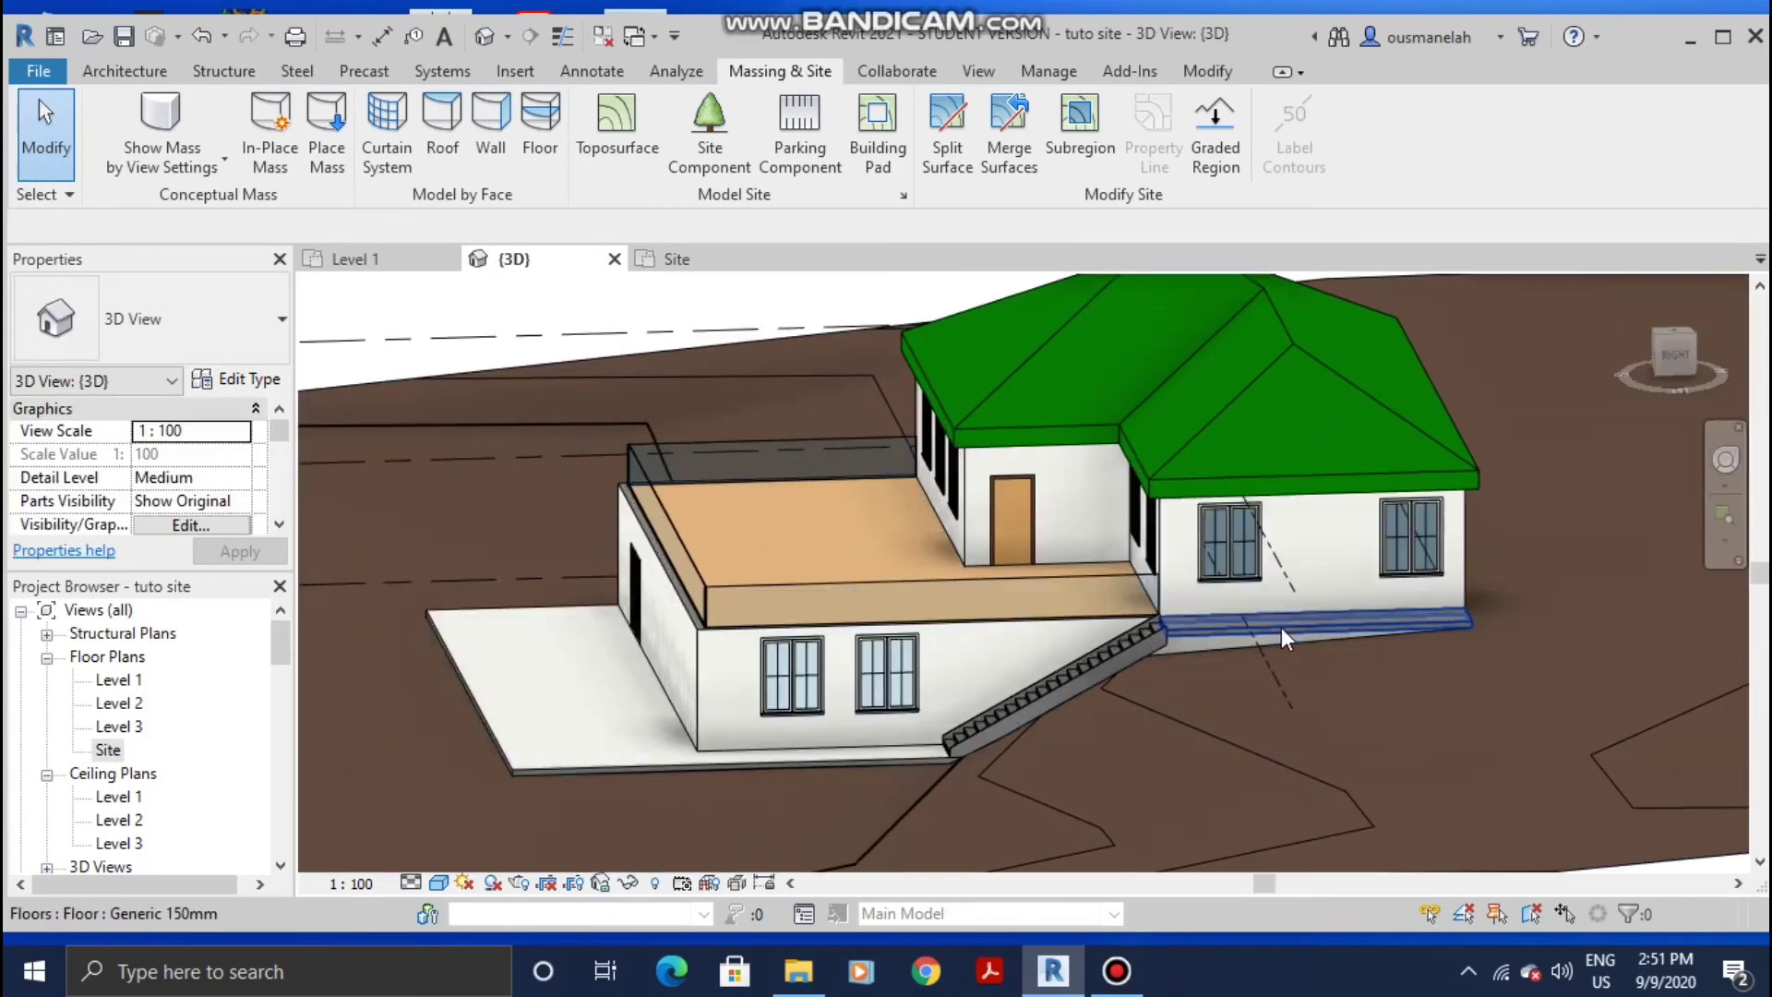
pyautogui.moveTo(1207, 639); pyautogui.dragTo(1163, 730, button='middle')
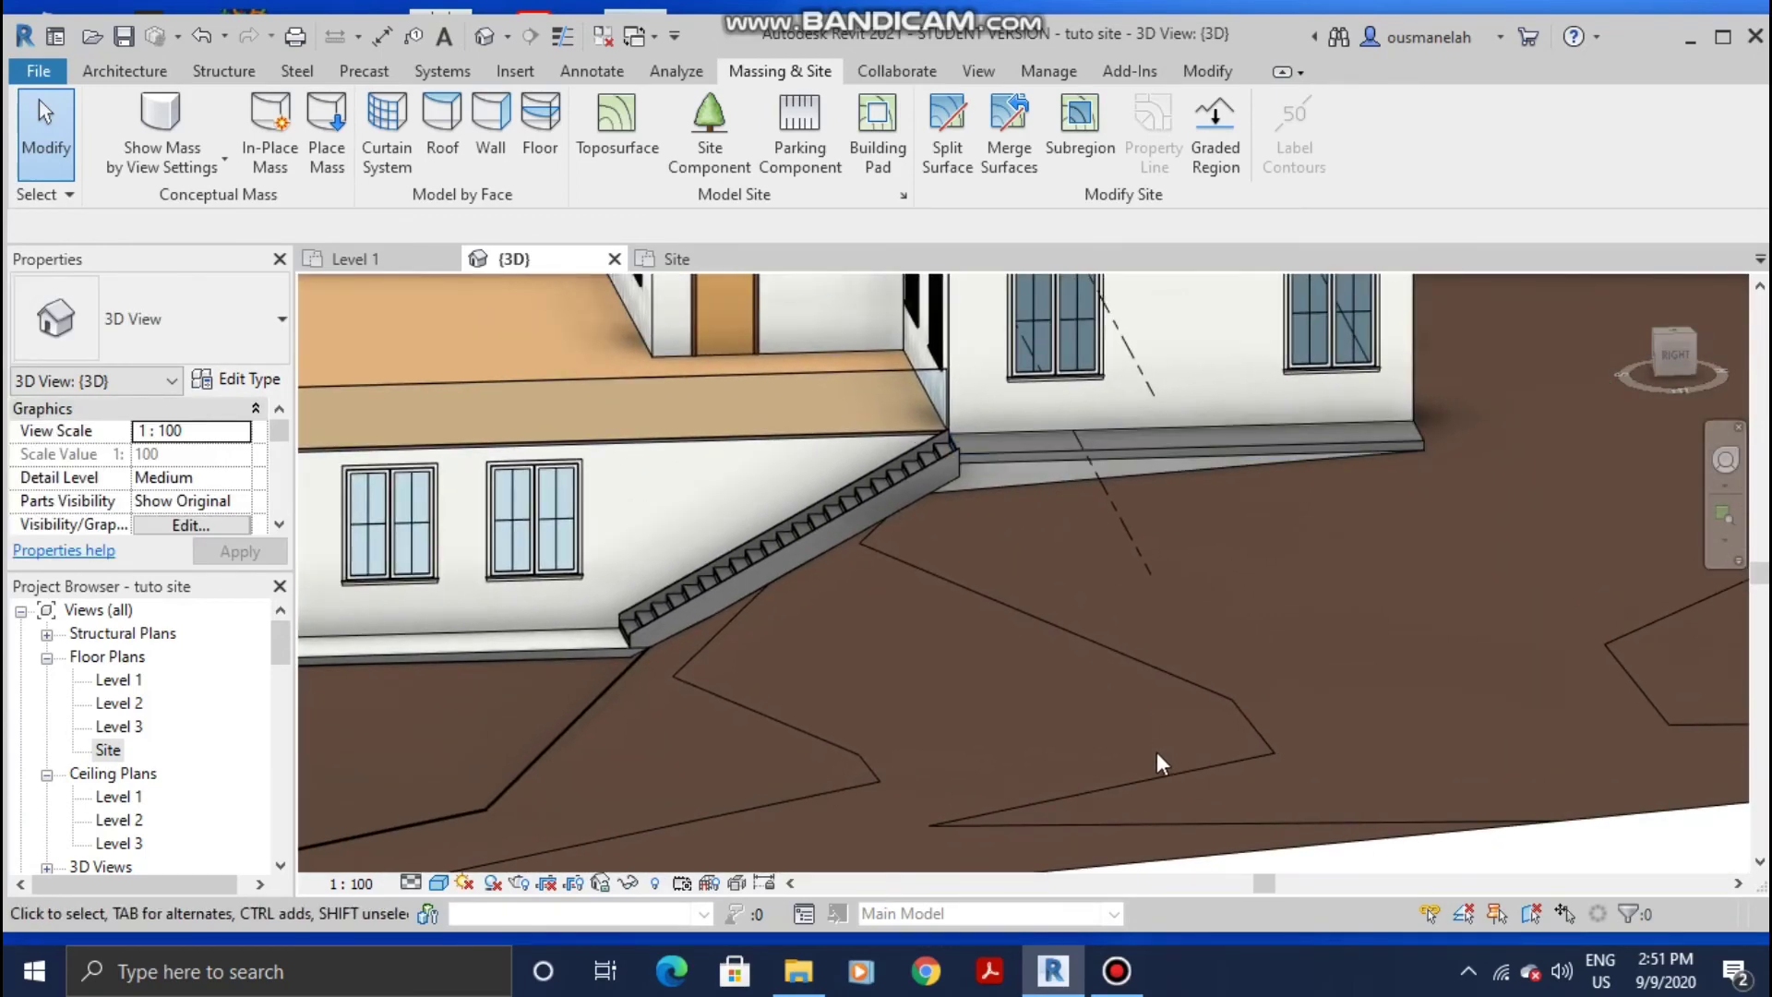
pyautogui.scroll(-5, 1144, 729)
# Step: Edit the toposurface in a Wireframe view seen from Top to expose the stair
pyautogui.click(1203, 763)
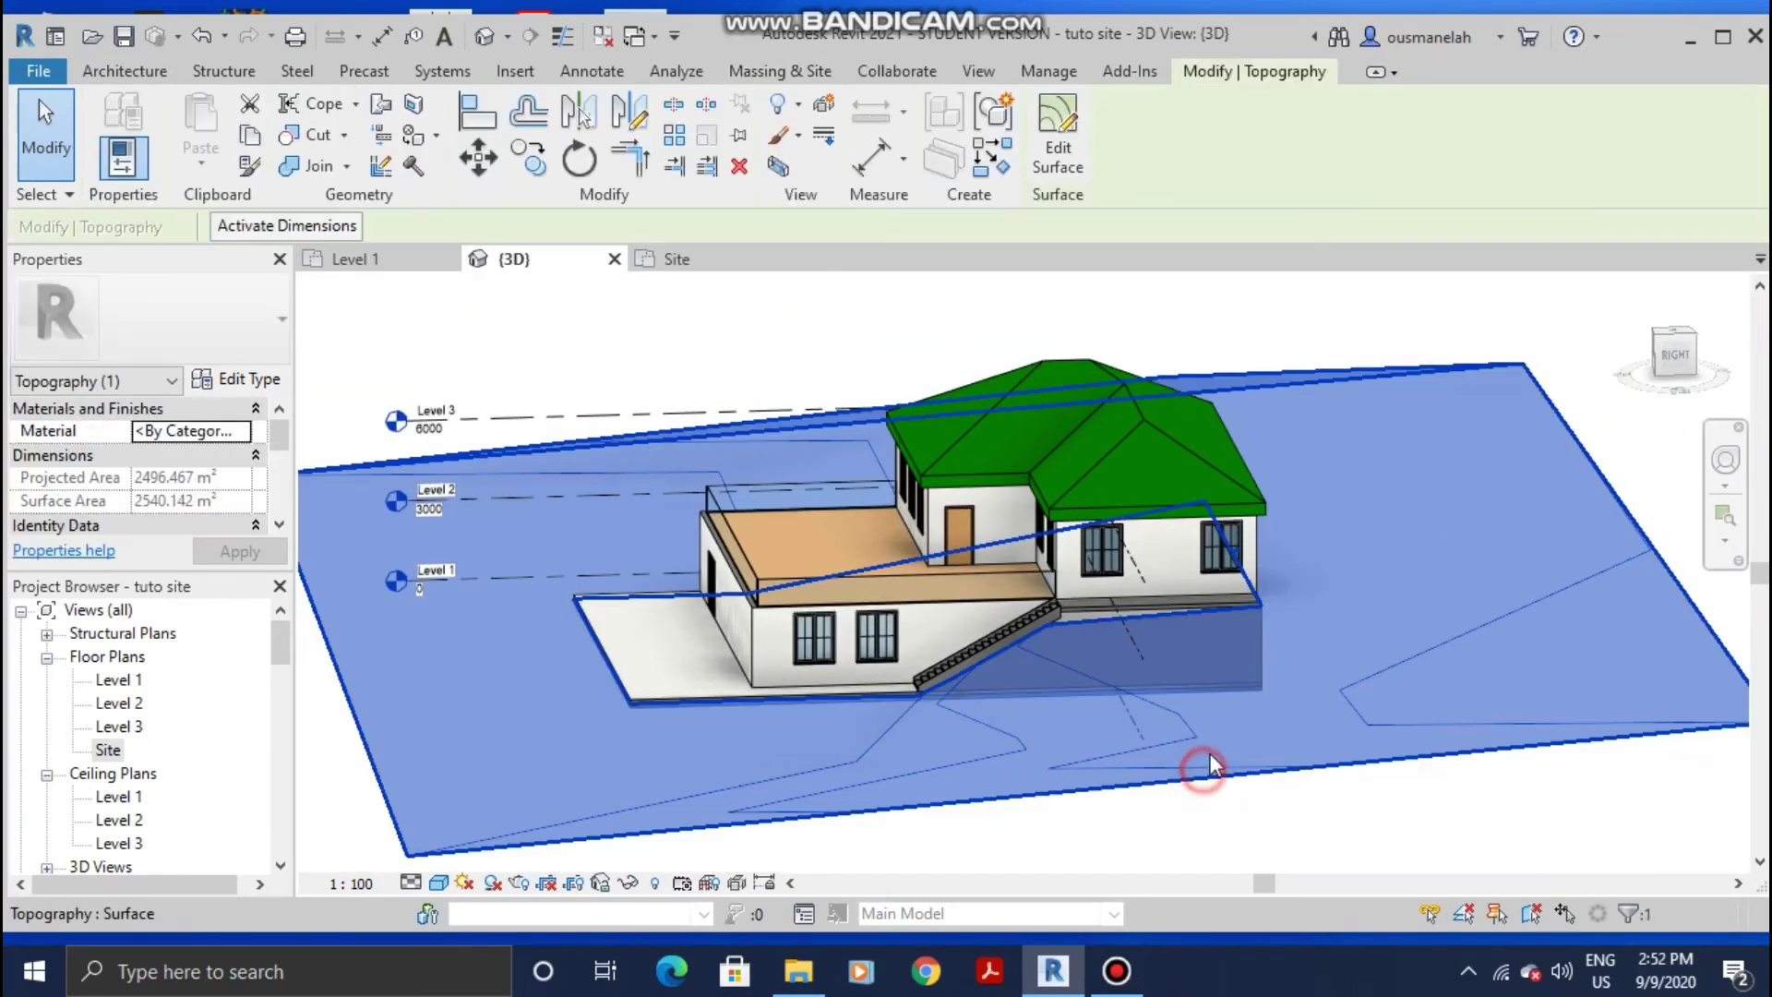
pyautogui.click(1061, 159)
pyautogui.scroll(5, 1167, 525)
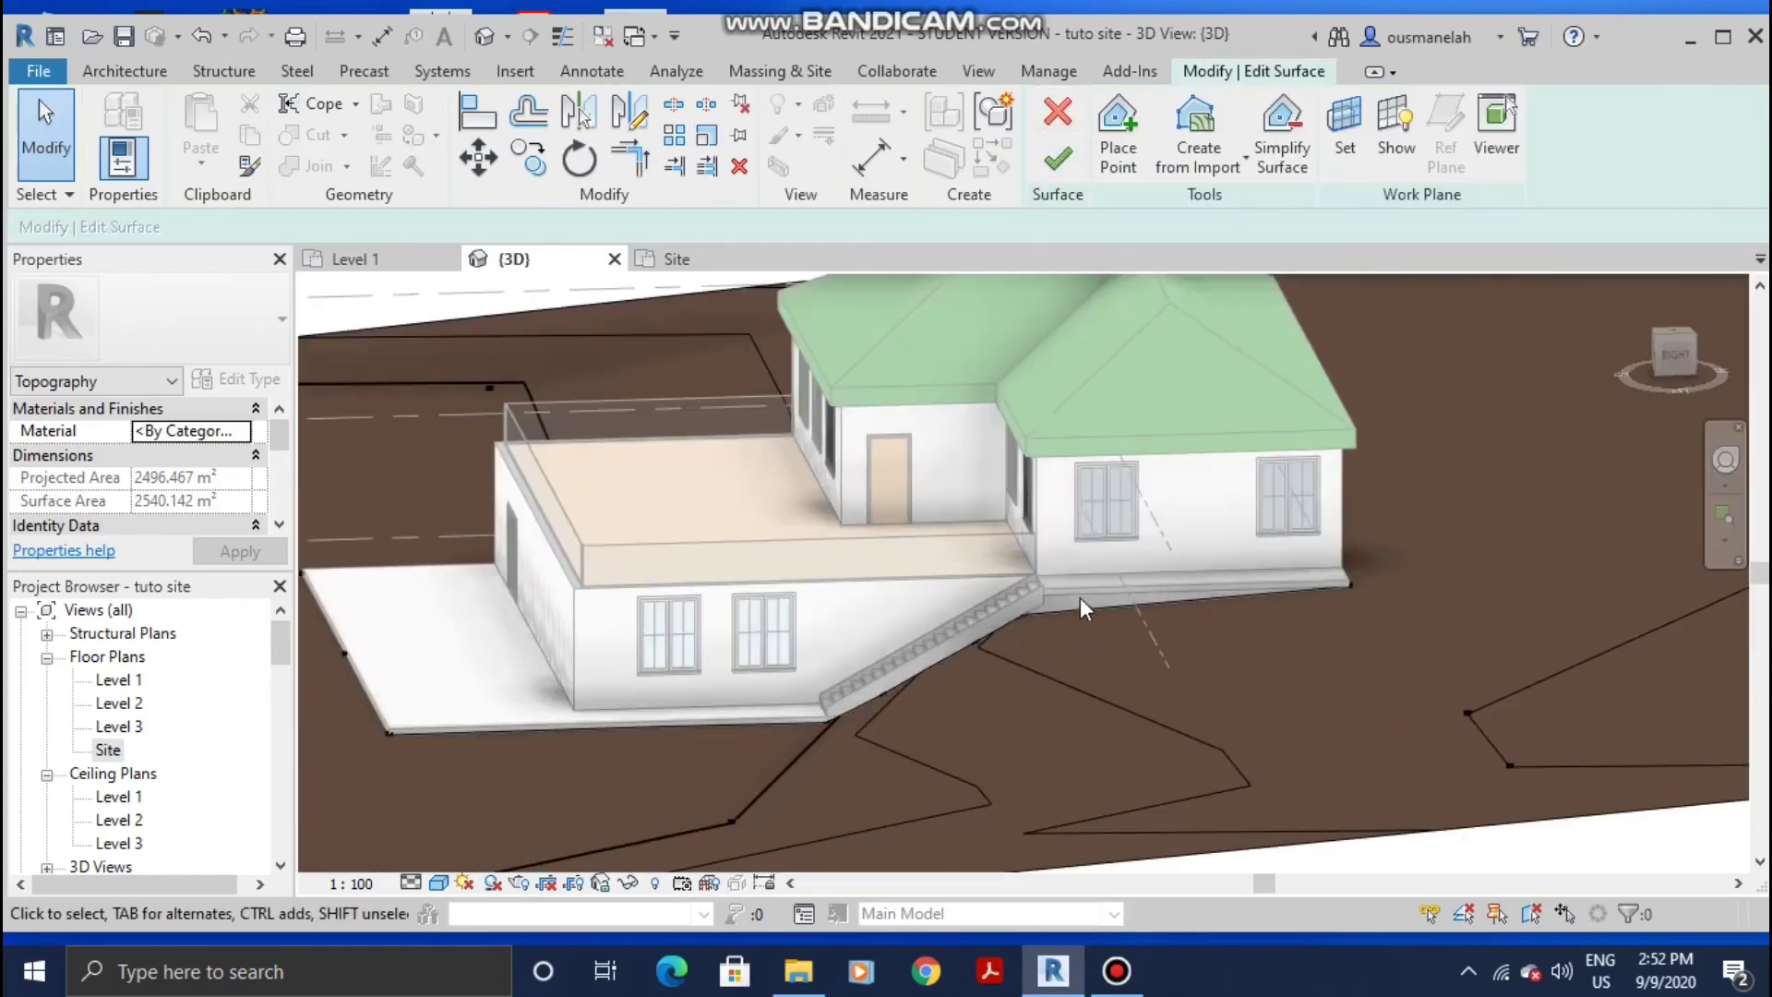
pyautogui.click(438, 883)
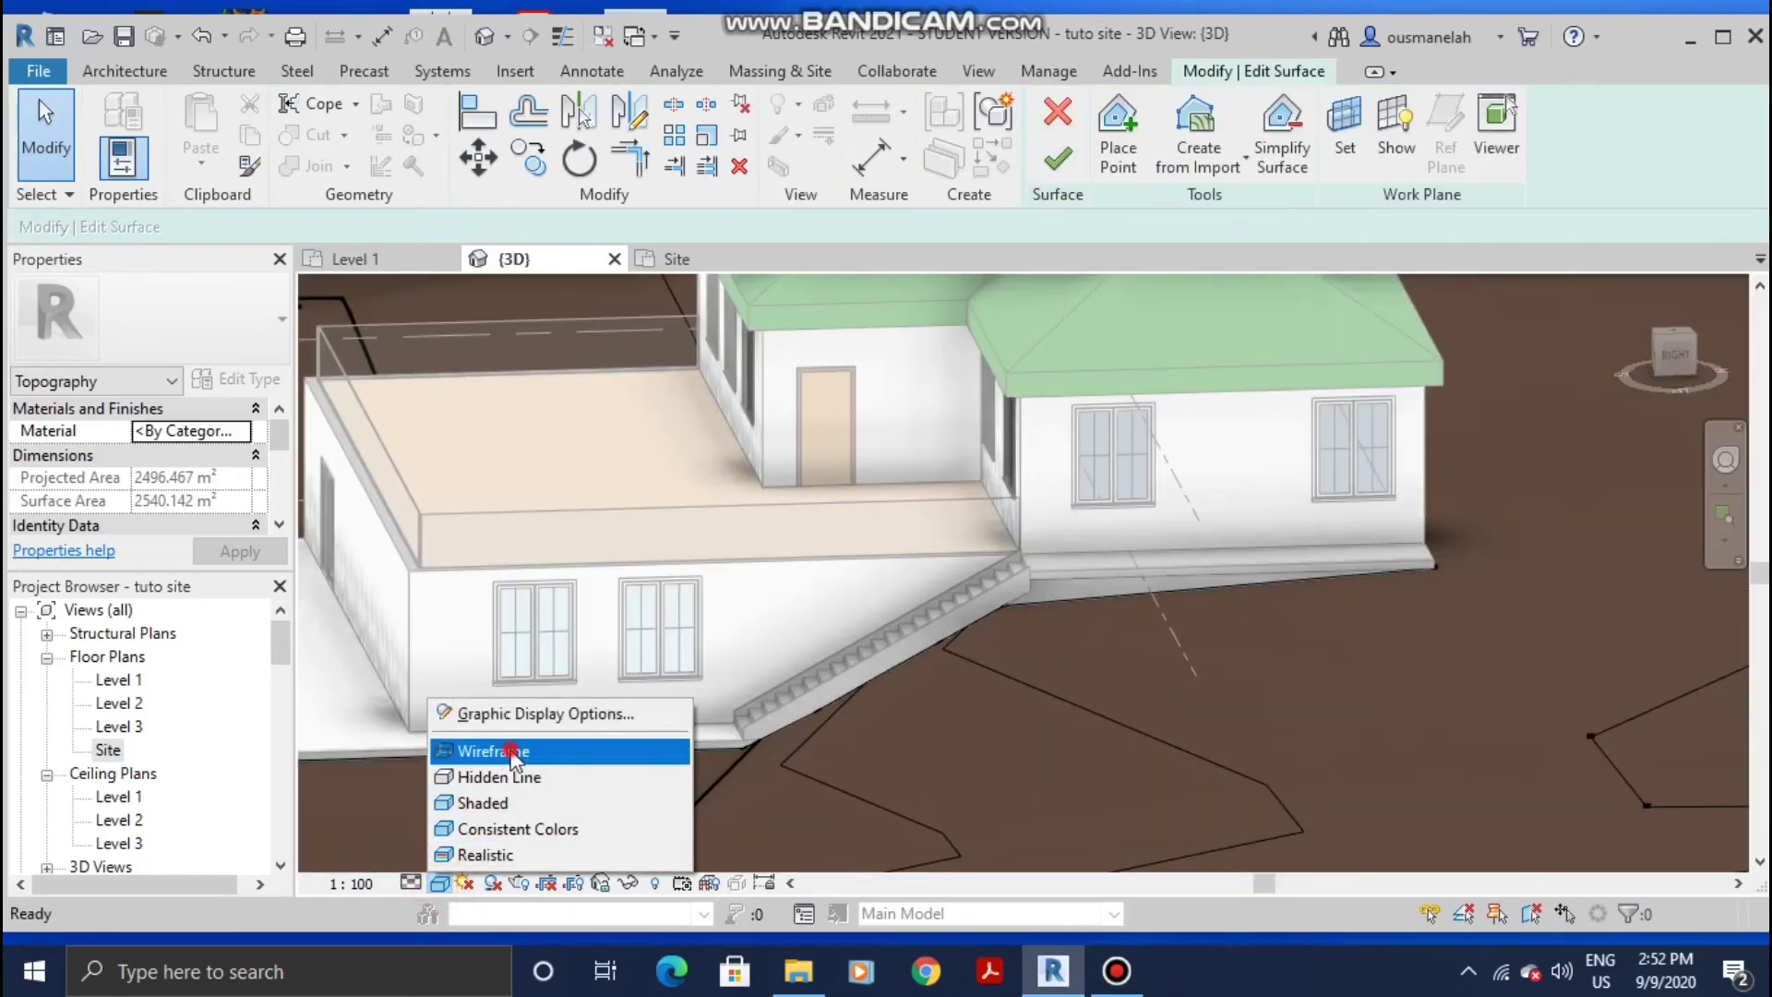
pyautogui.click(508, 743)
pyautogui.keyDown('shift'); pyautogui.moveTo(980, 592); pyautogui.dragTo(978, 683, button='middle'); pyautogui.keyUp('shift')
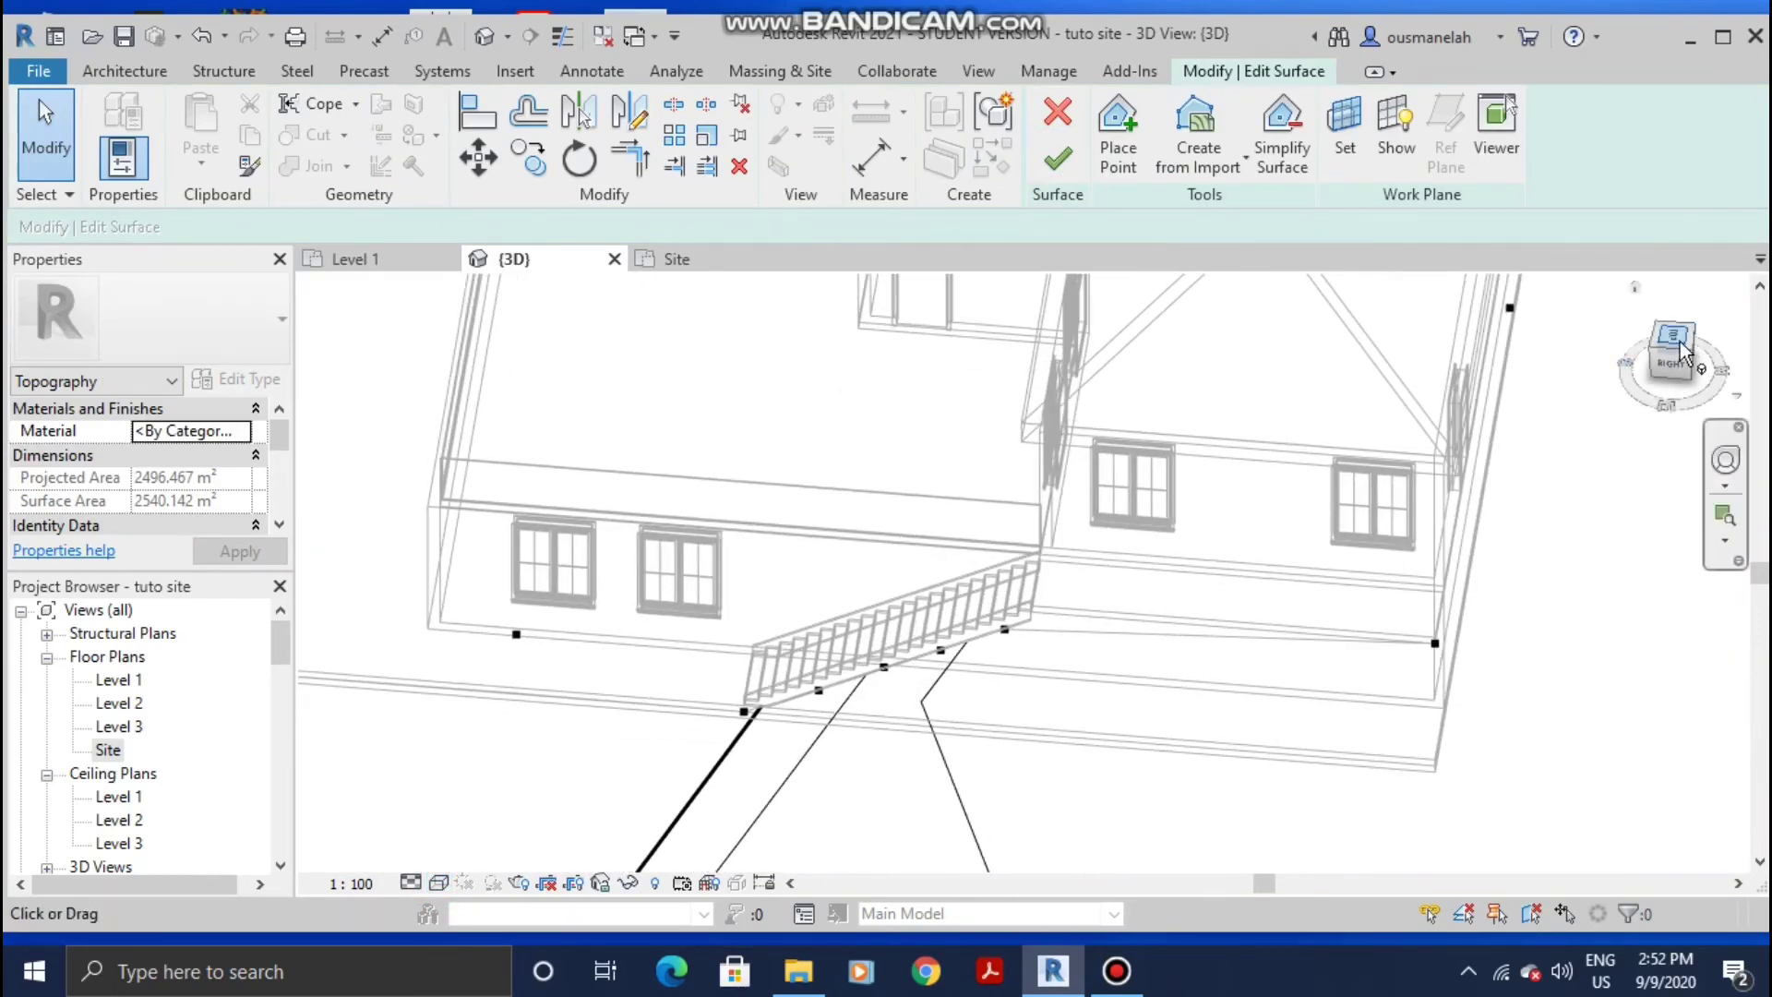
pyautogui.click(1672, 337)
pyautogui.scroll(8, 969, 725)
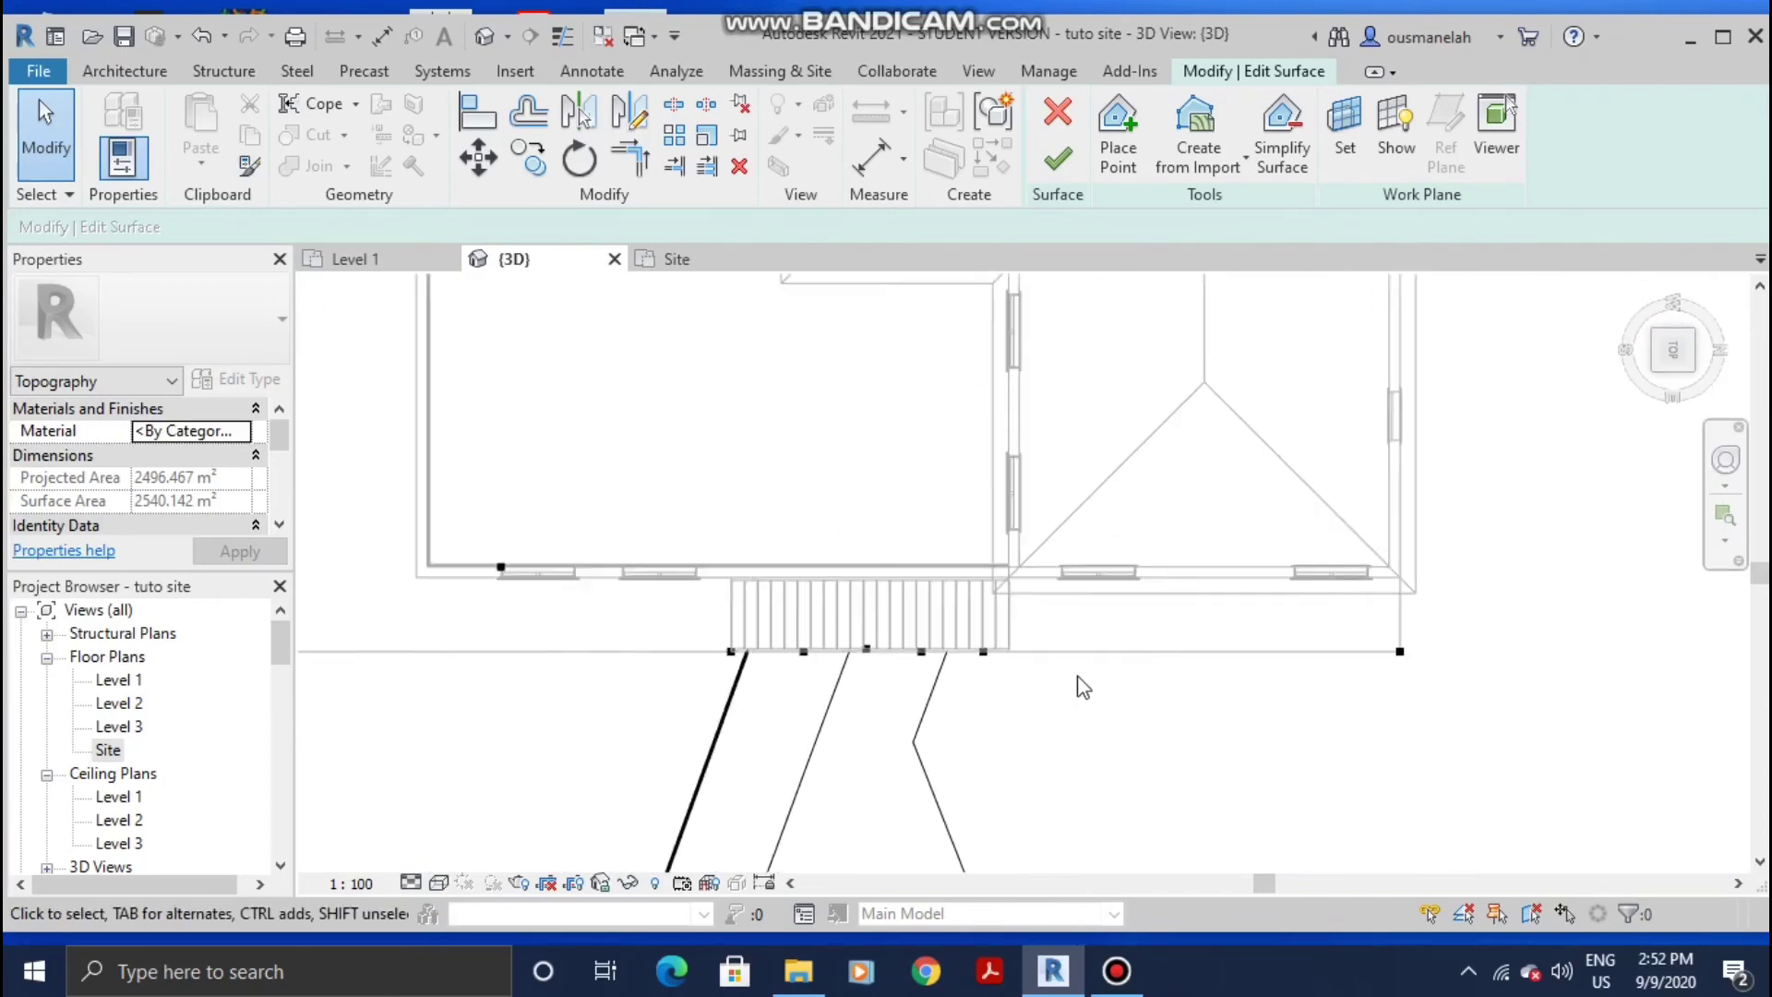
# Step: Place a topography point at elevation 3000 on the stair's upper corner endpoint
pyautogui.click(1119, 148)
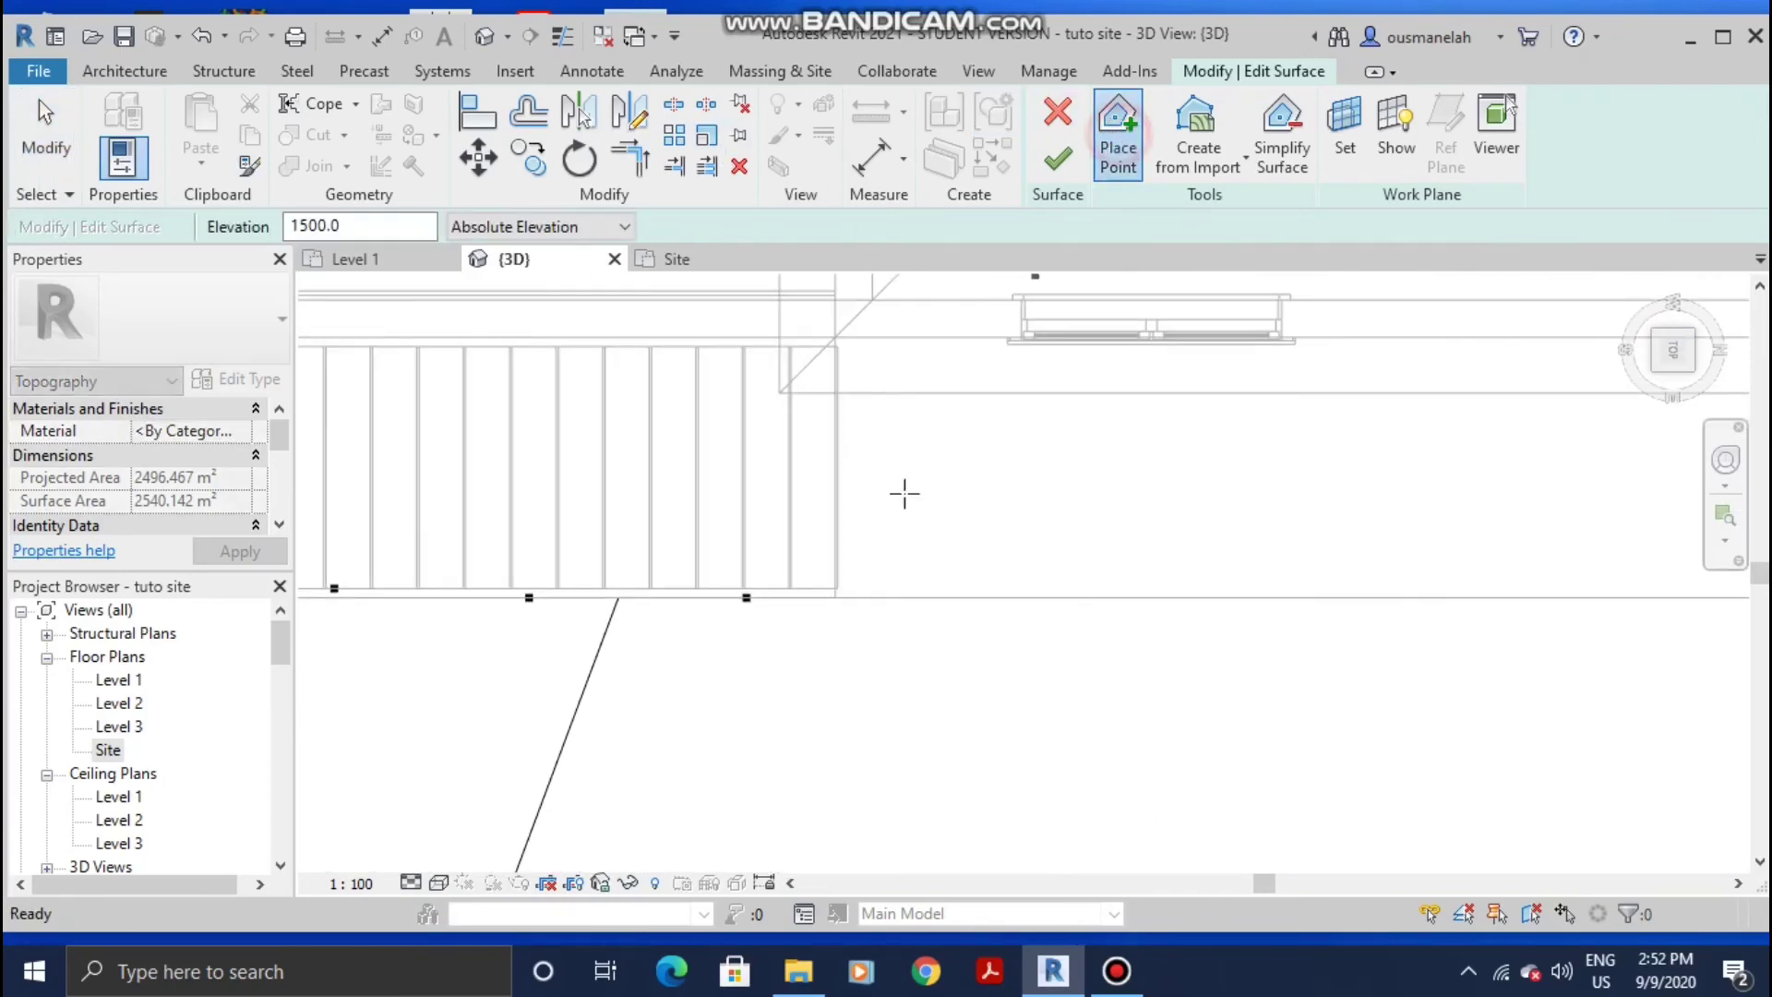
pyautogui.scroll(2, 843, 601)
pyautogui.click(354, 226)
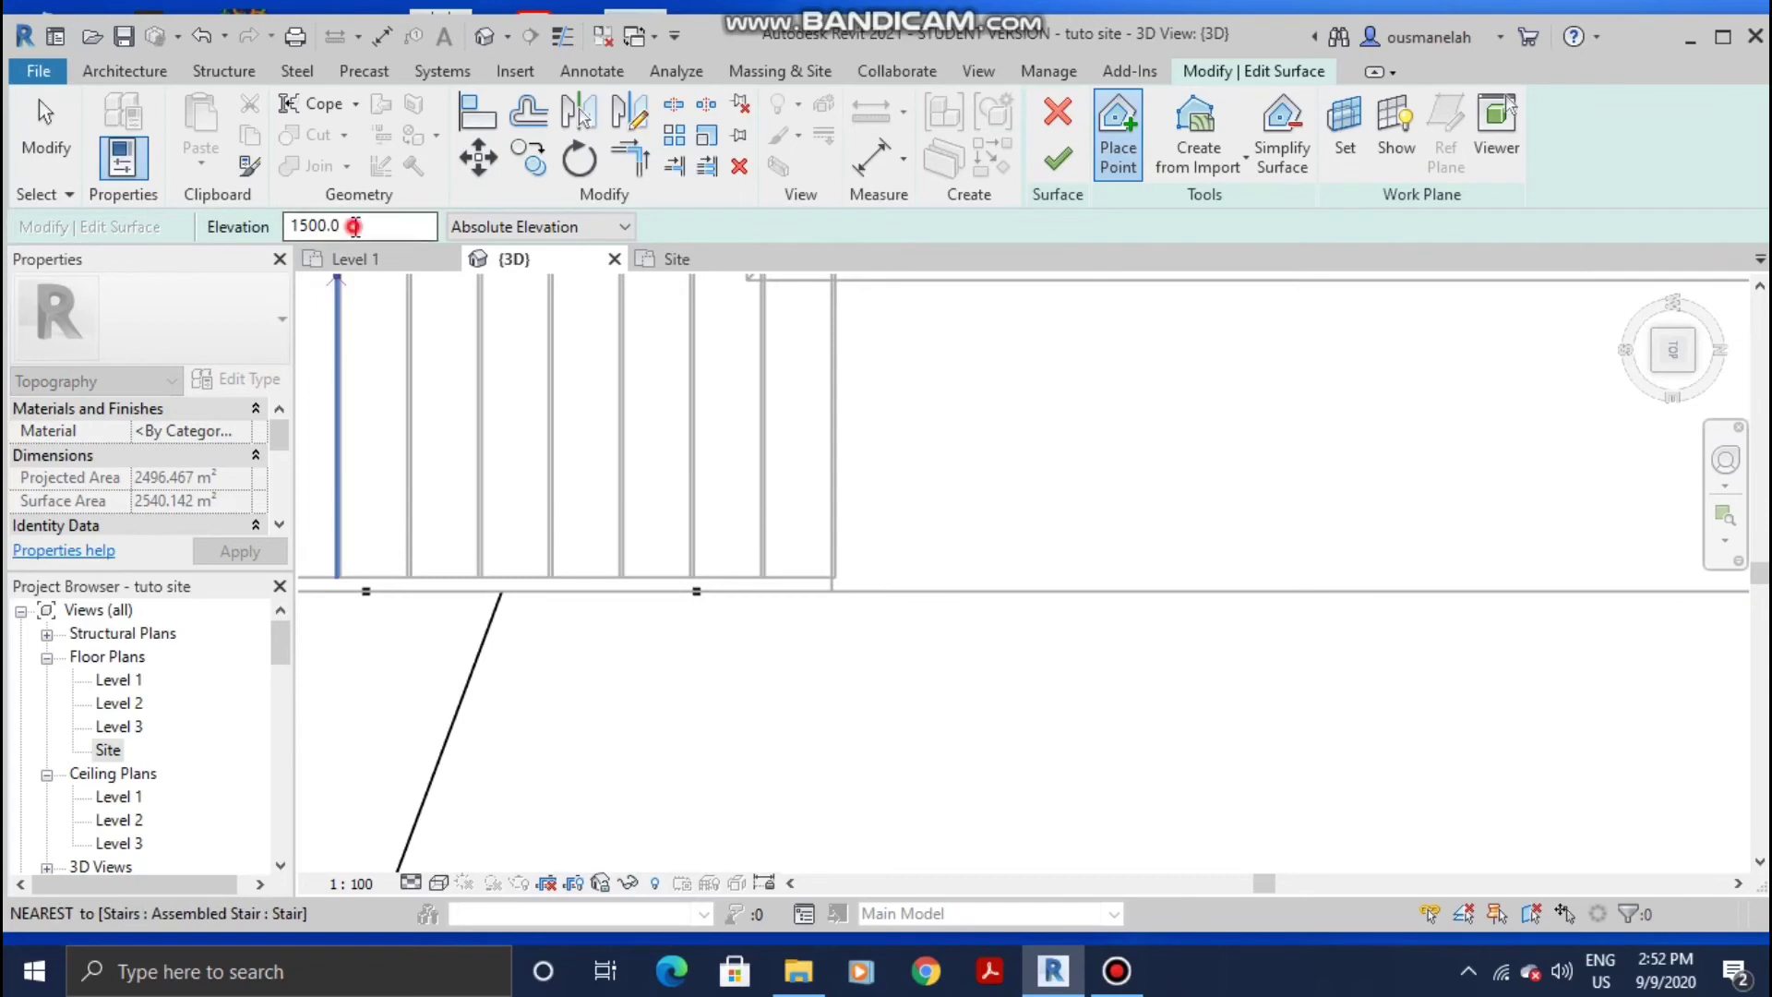
pyautogui.write('300')
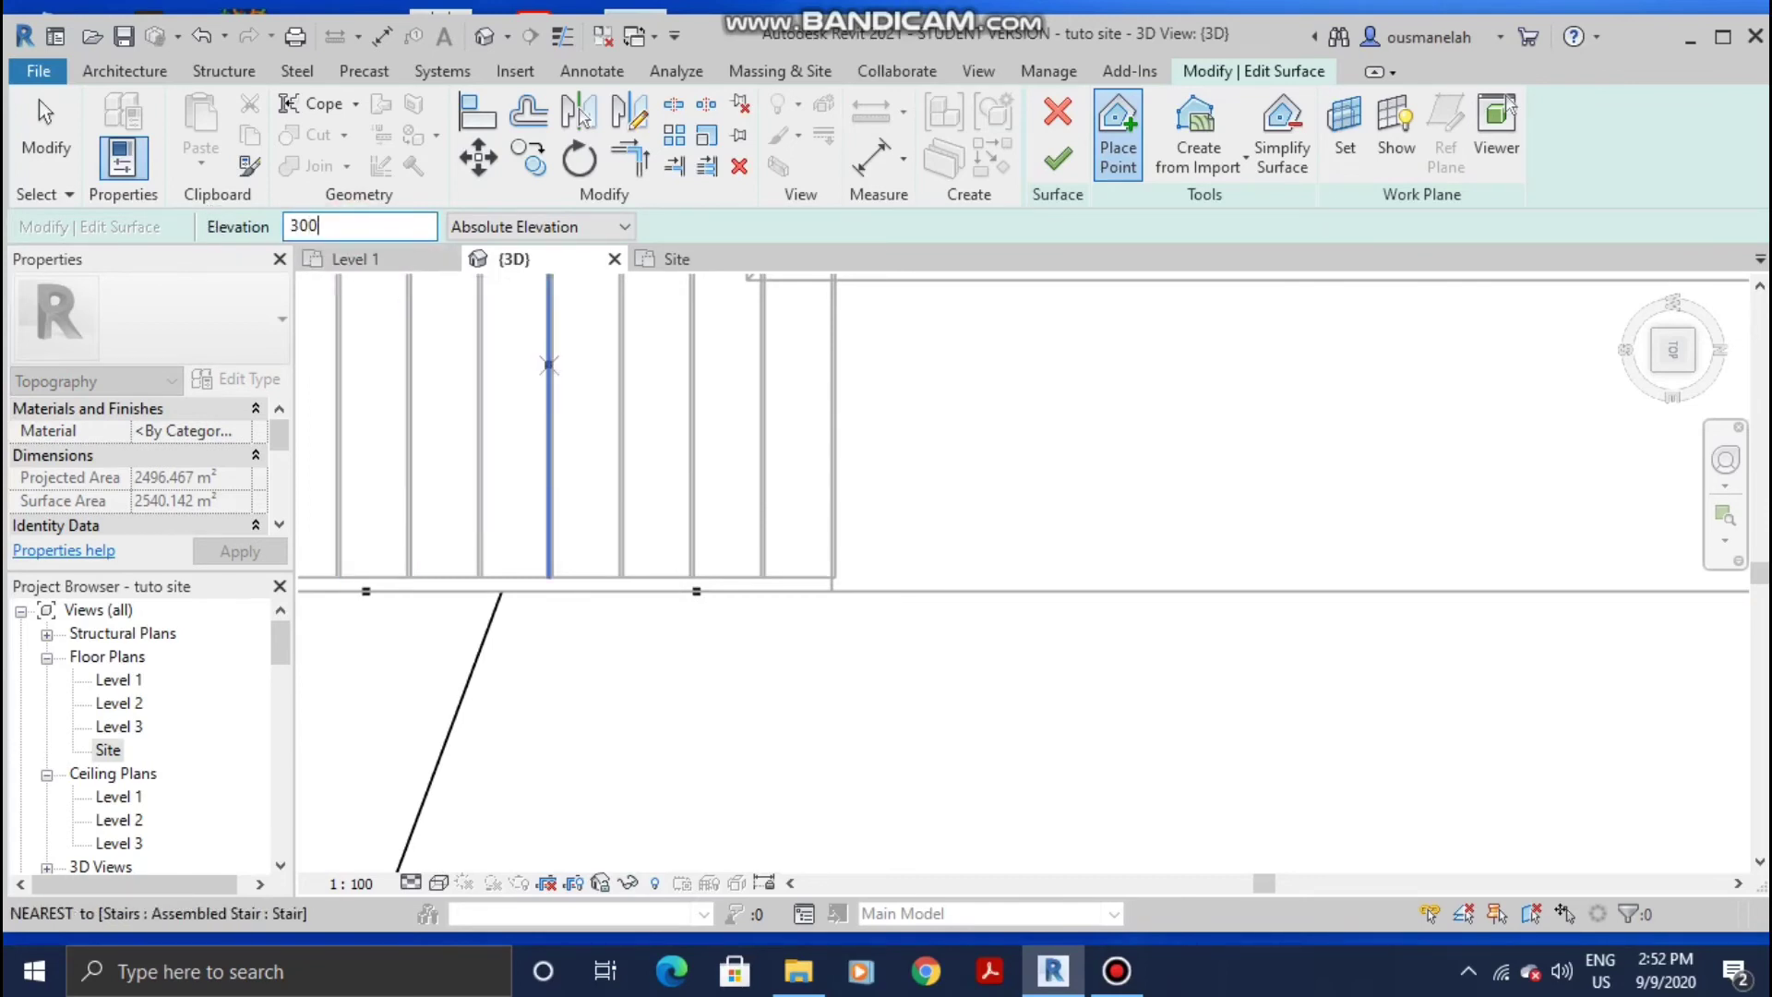
pyautogui.scroll(2, 839, 618)
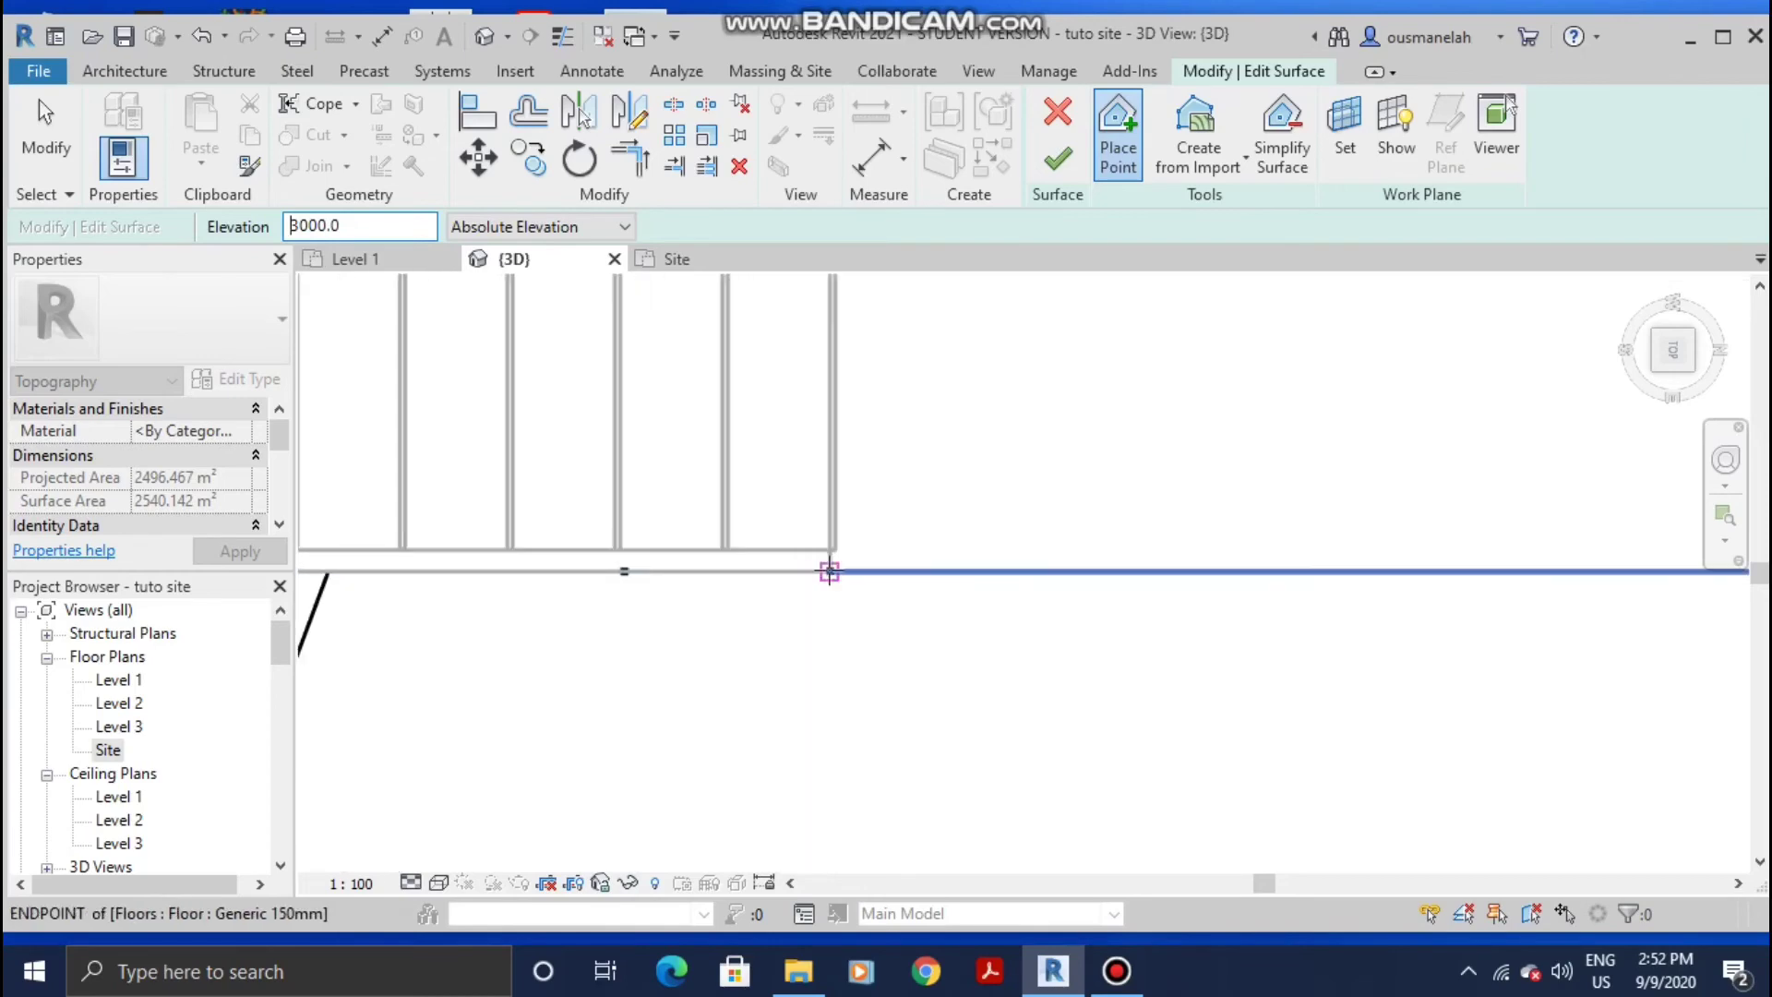
pyautogui.click(829, 572)
pyautogui.scroll(-3, 836, 535)
pyautogui.keyDown('shift'); pyautogui.moveTo(850, 554); pyautogui.dragTo(828, 155, button='middle'); pyautogui.keyUp('shift')
# Step: Align the topography line beside the stair to the upper floor's edge
pyautogui.press('Escape')
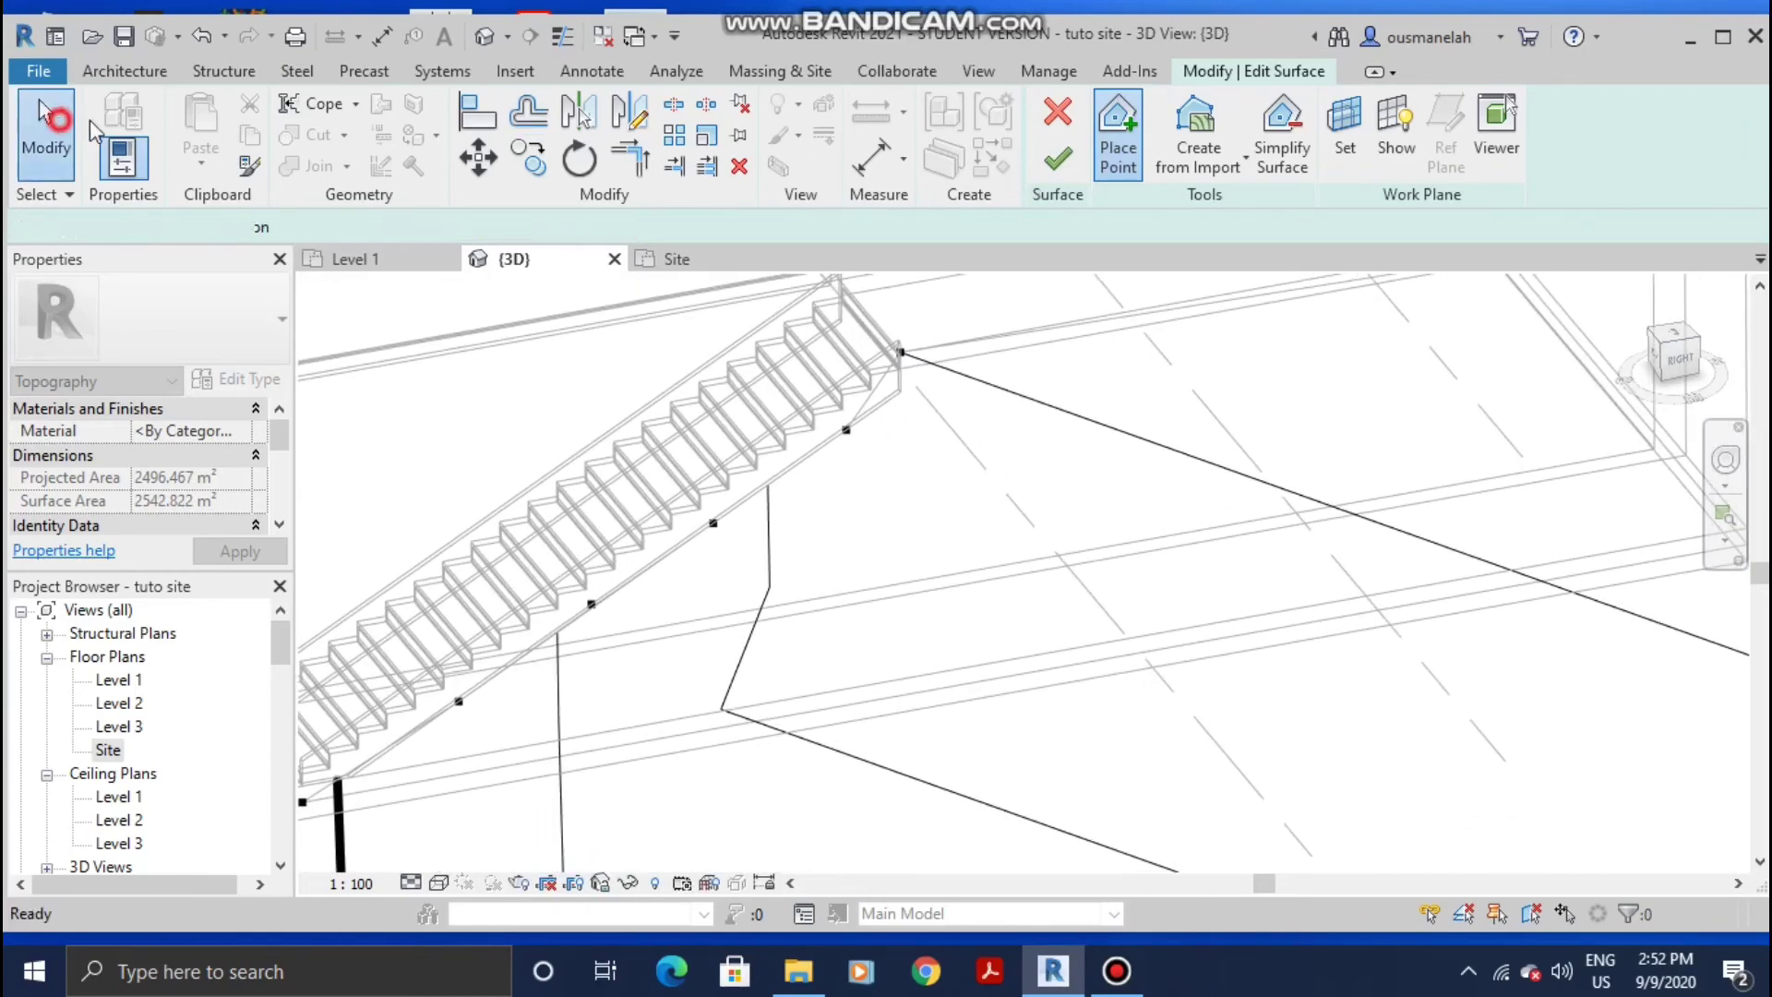
pyautogui.click(468, 112)
pyautogui.scroll(5, 918, 384)
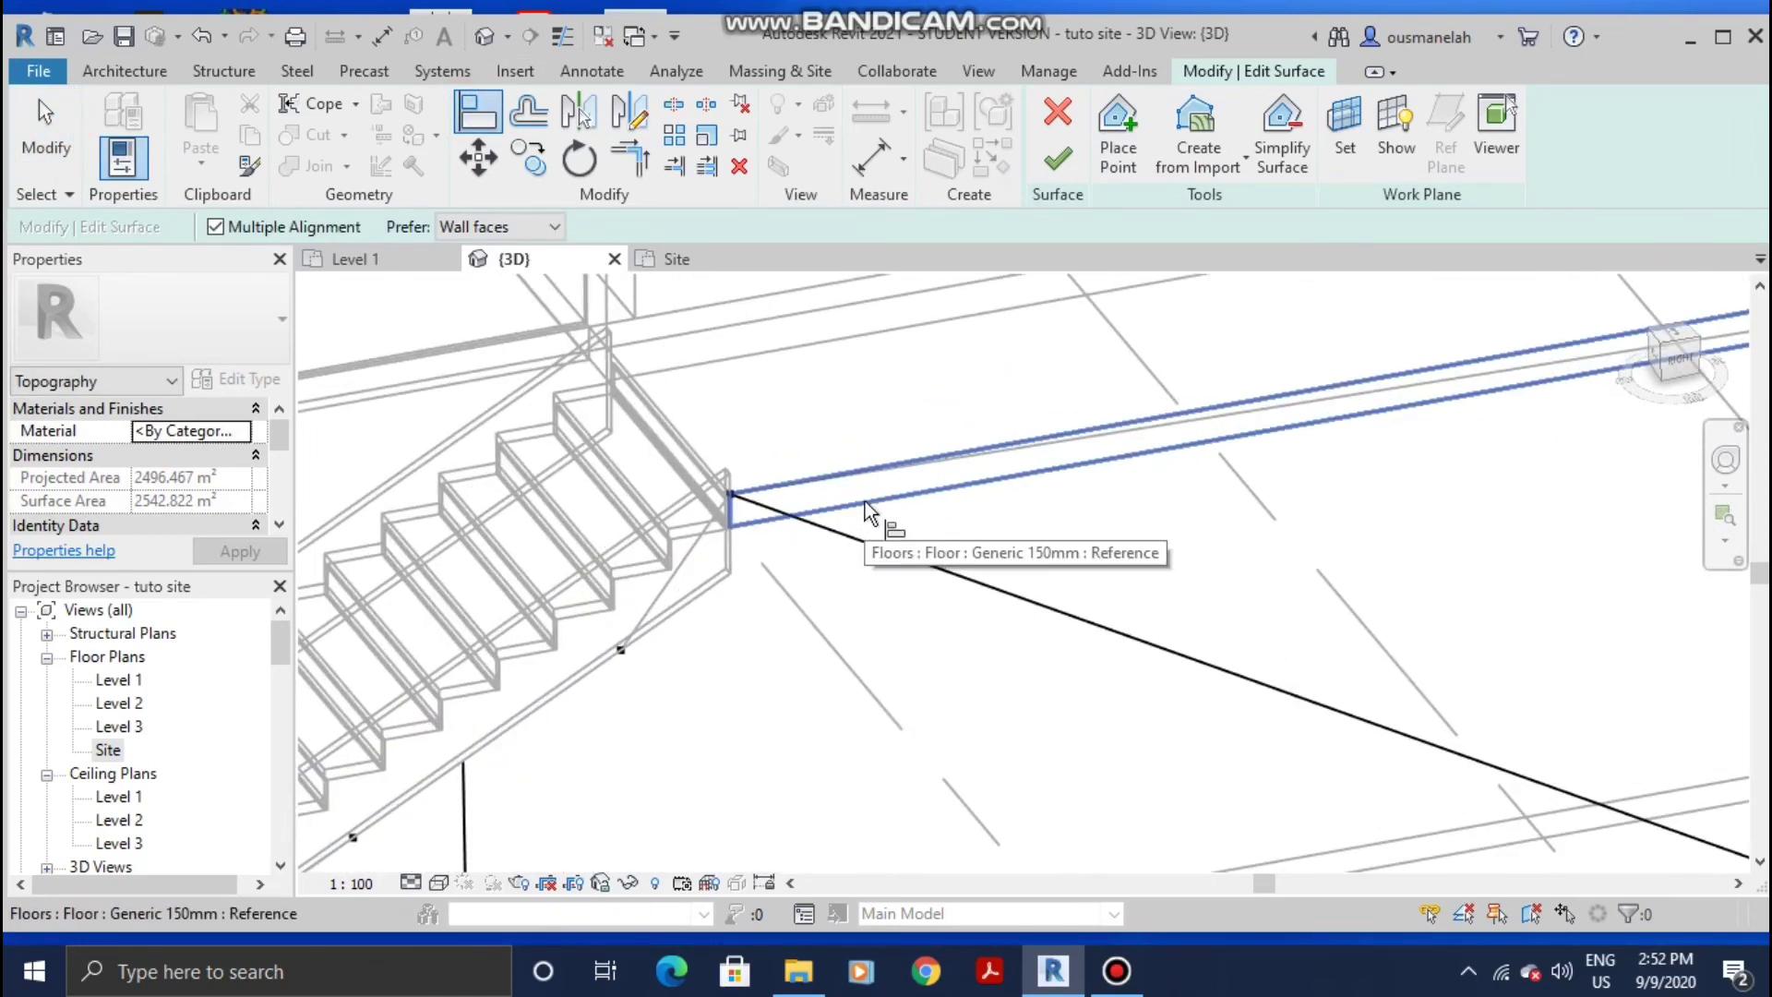
pyautogui.click(865, 501)
pyautogui.click(726, 498)
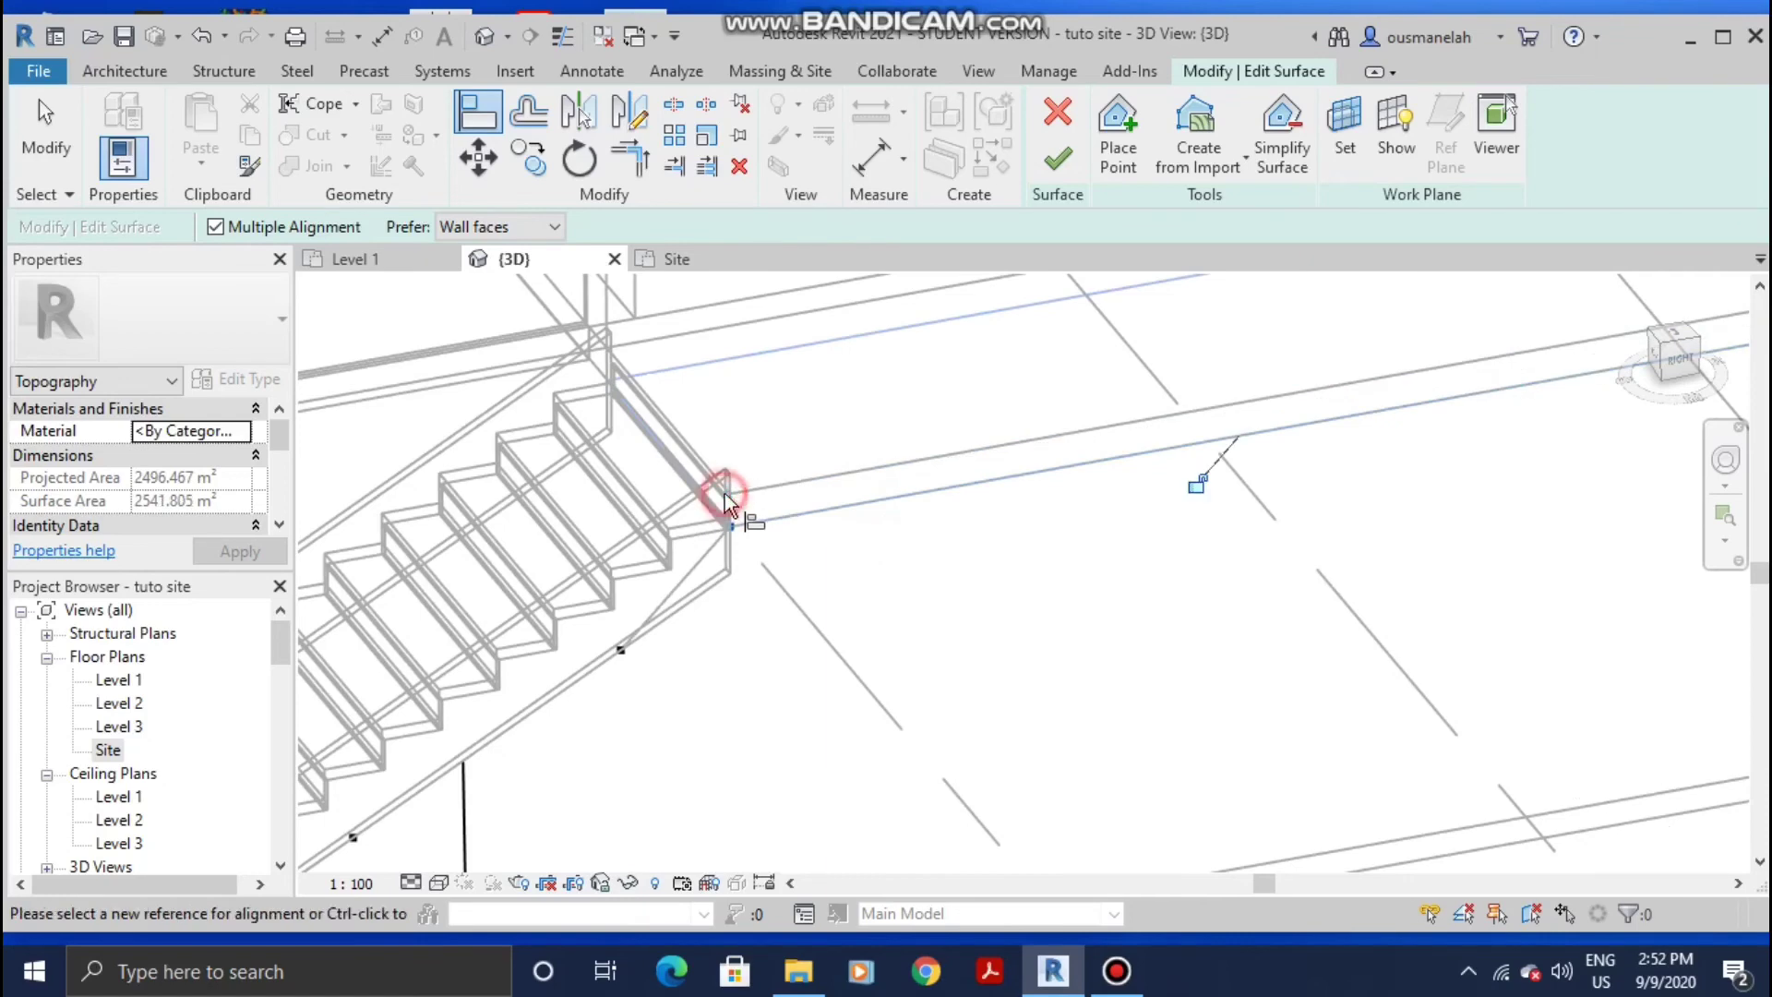
# Step: Switch to Consistent Colors and orbit around the house to check the site
pyautogui.click(439, 883)
pyautogui.click(527, 827)
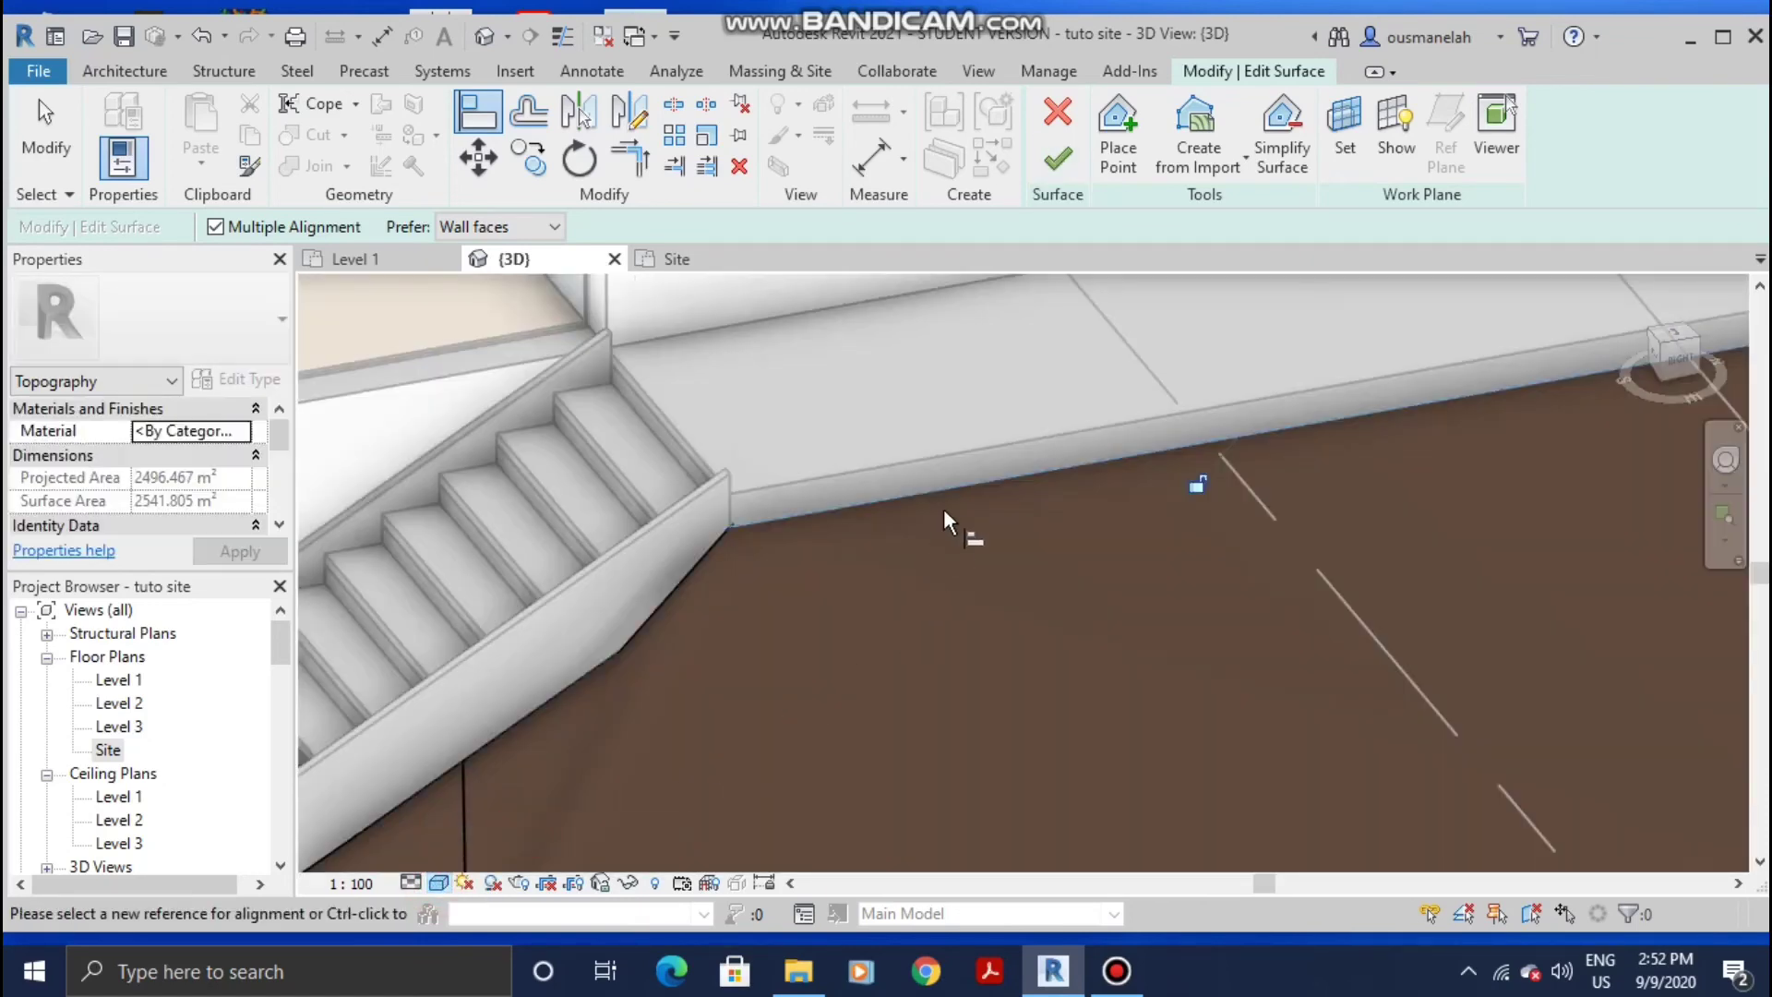
pyautogui.scroll(-5, 997, 490)
pyautogui.scroll(-4, 696, 635)
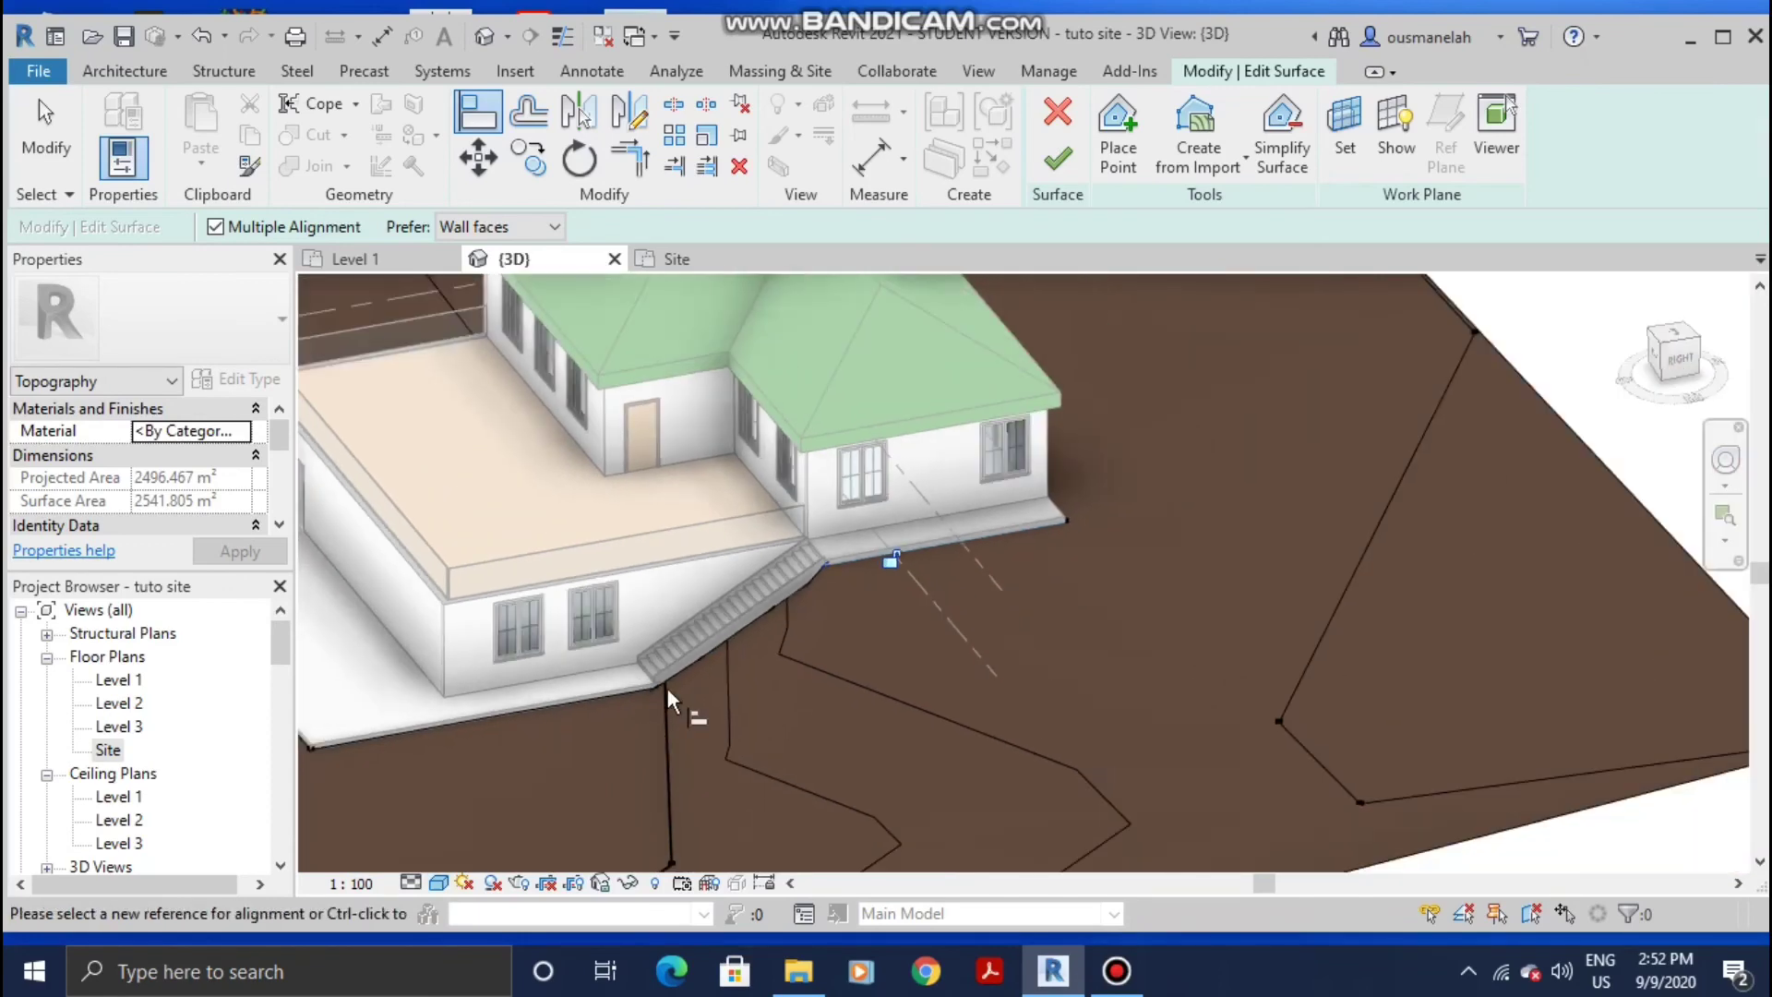
pyautogui.keyDown('shift'); pyautogui.moveTo(667, 688); pyautogui.dragTo(1152, 584, button='middle'); pyautogui.keyUp('shift')
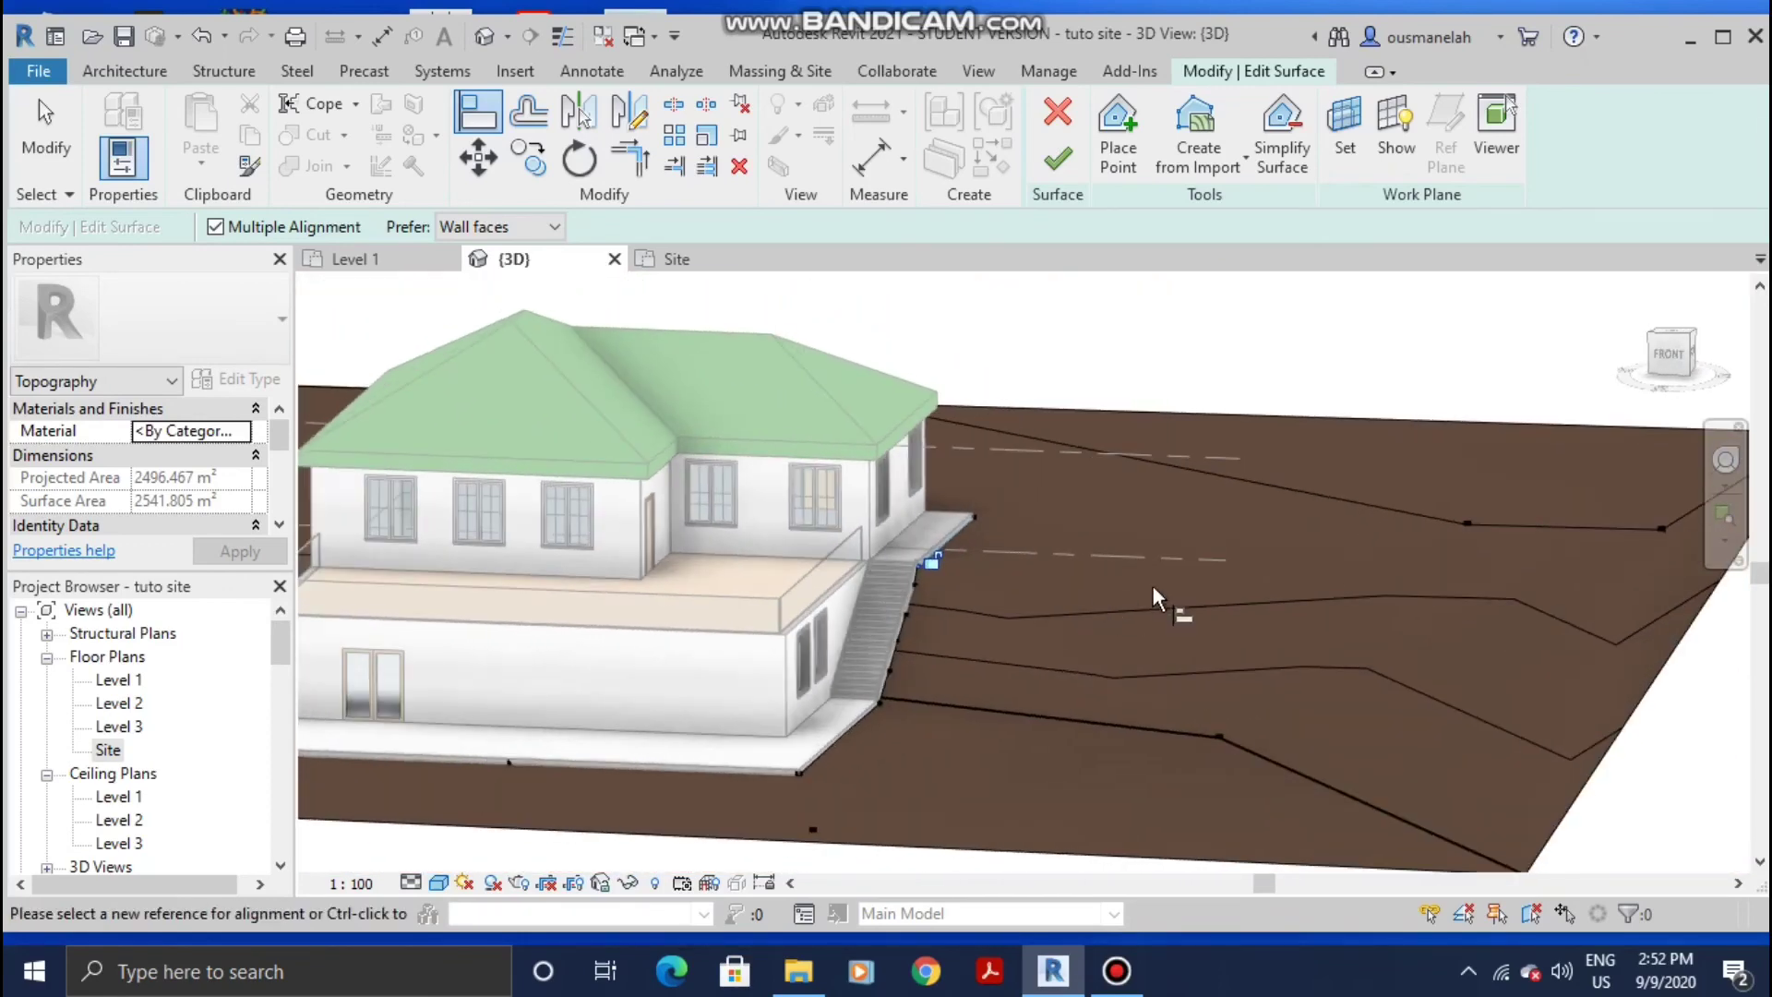
pyautogui.keyDown('shift'); pyautogui.moveTo(884, 695); pyautogui.dragTo(1057, 707, button='middle'); pyautogui.keyUp('shift')
pyautogui.scroll(3, 831, 628)
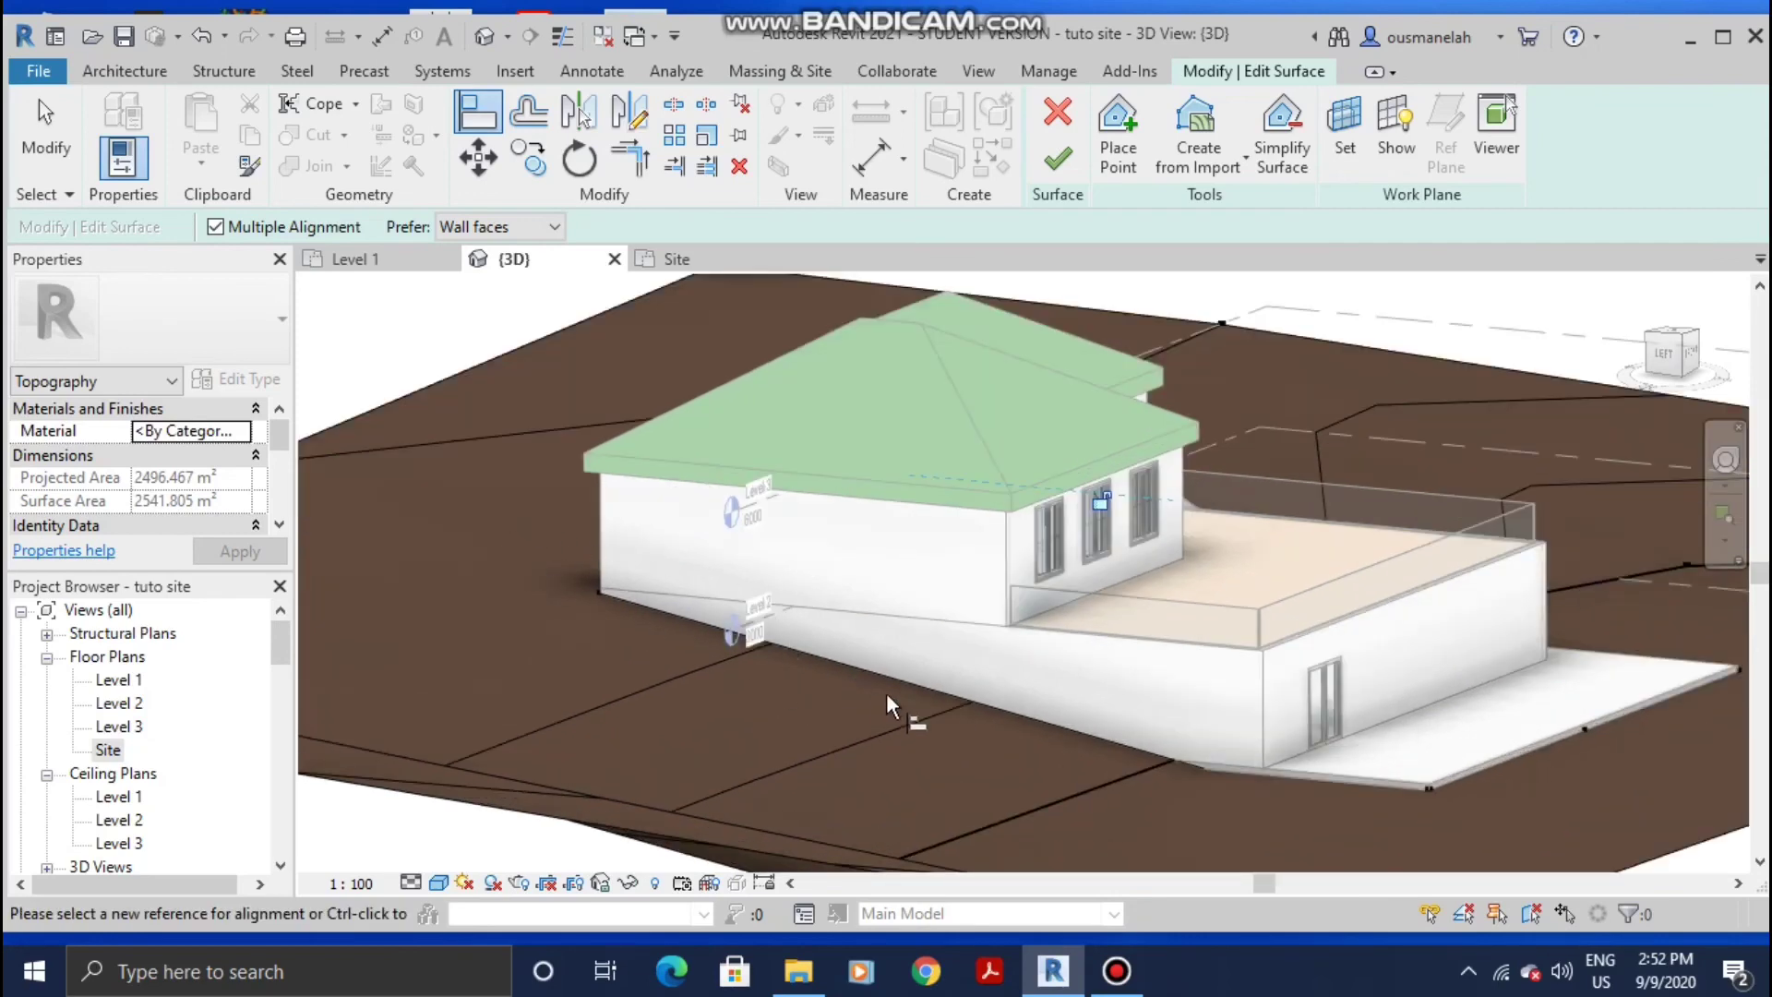
pyautogui.scroll(3, 607, 587)
pyautogui.scroll(-4, 988, 740)
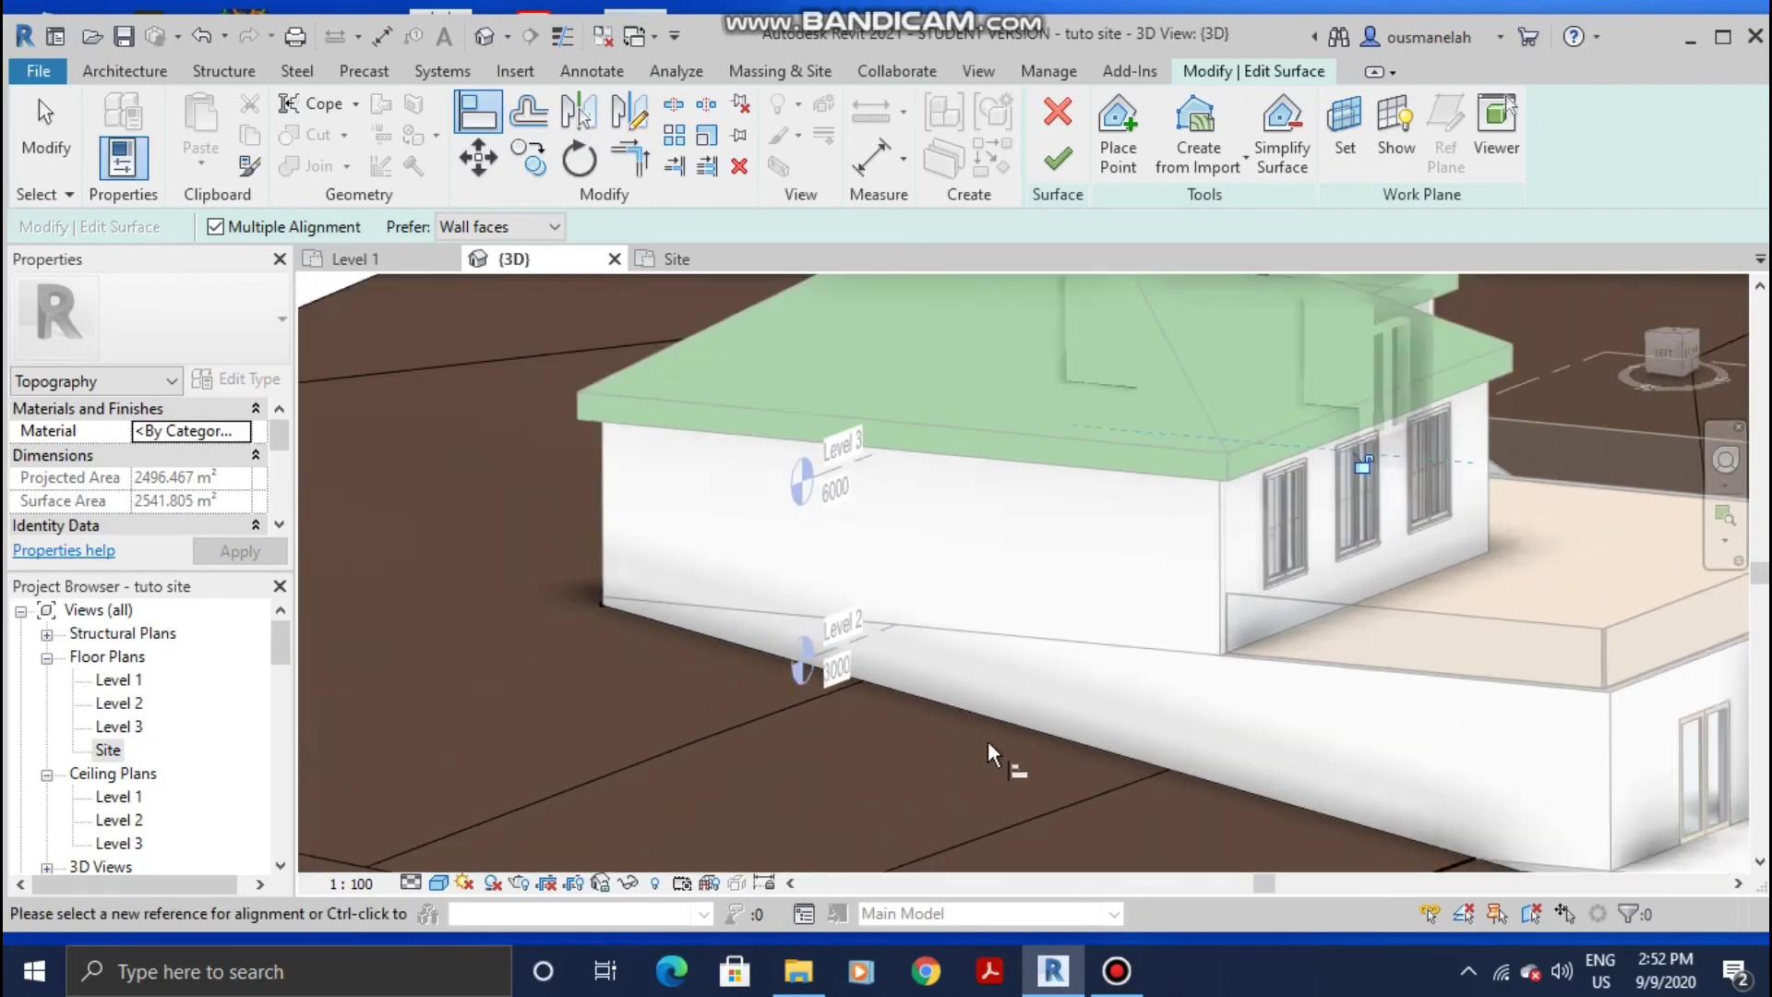
pyautogui.moveTo(987, 740); pyautogui.dragTo(602, 496, button='middle')
pyautogui.scroll(2, 601, 496)
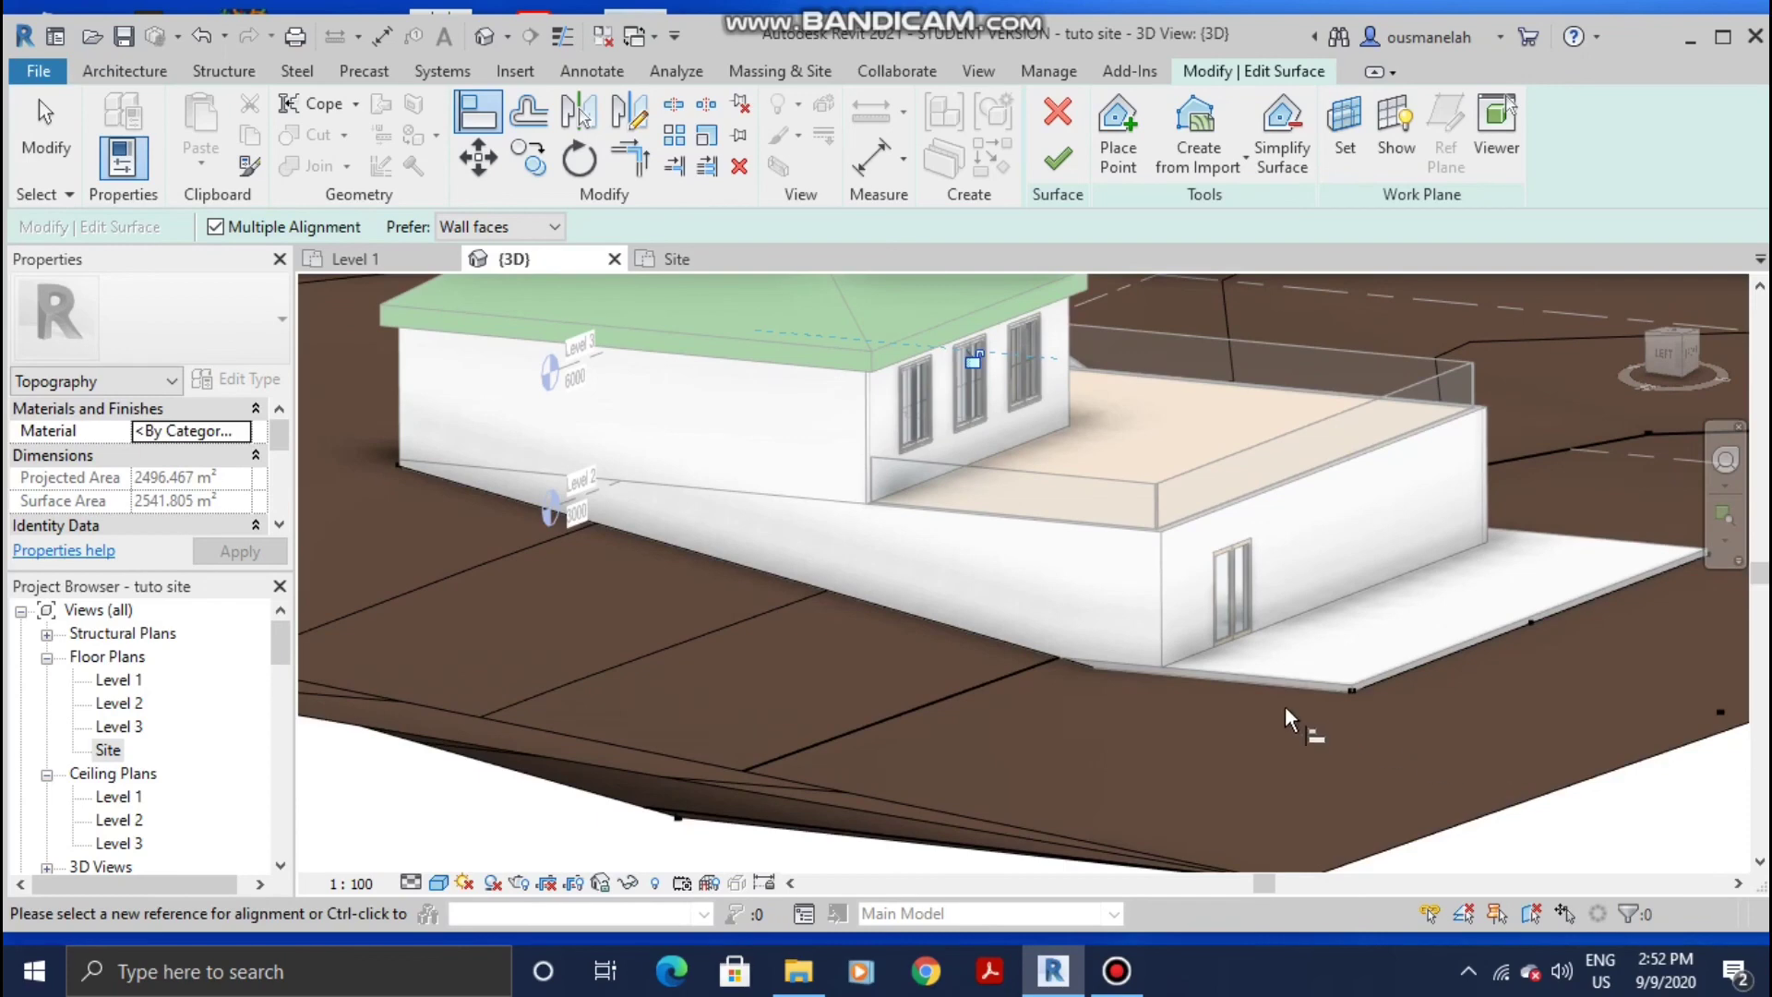
pyautogui.keyDown('shift'); pyautogui.moveTo(1261, 729); pyautogui.dragTo(901, 751, button='middle'); pyautogui.keyUp('shift')
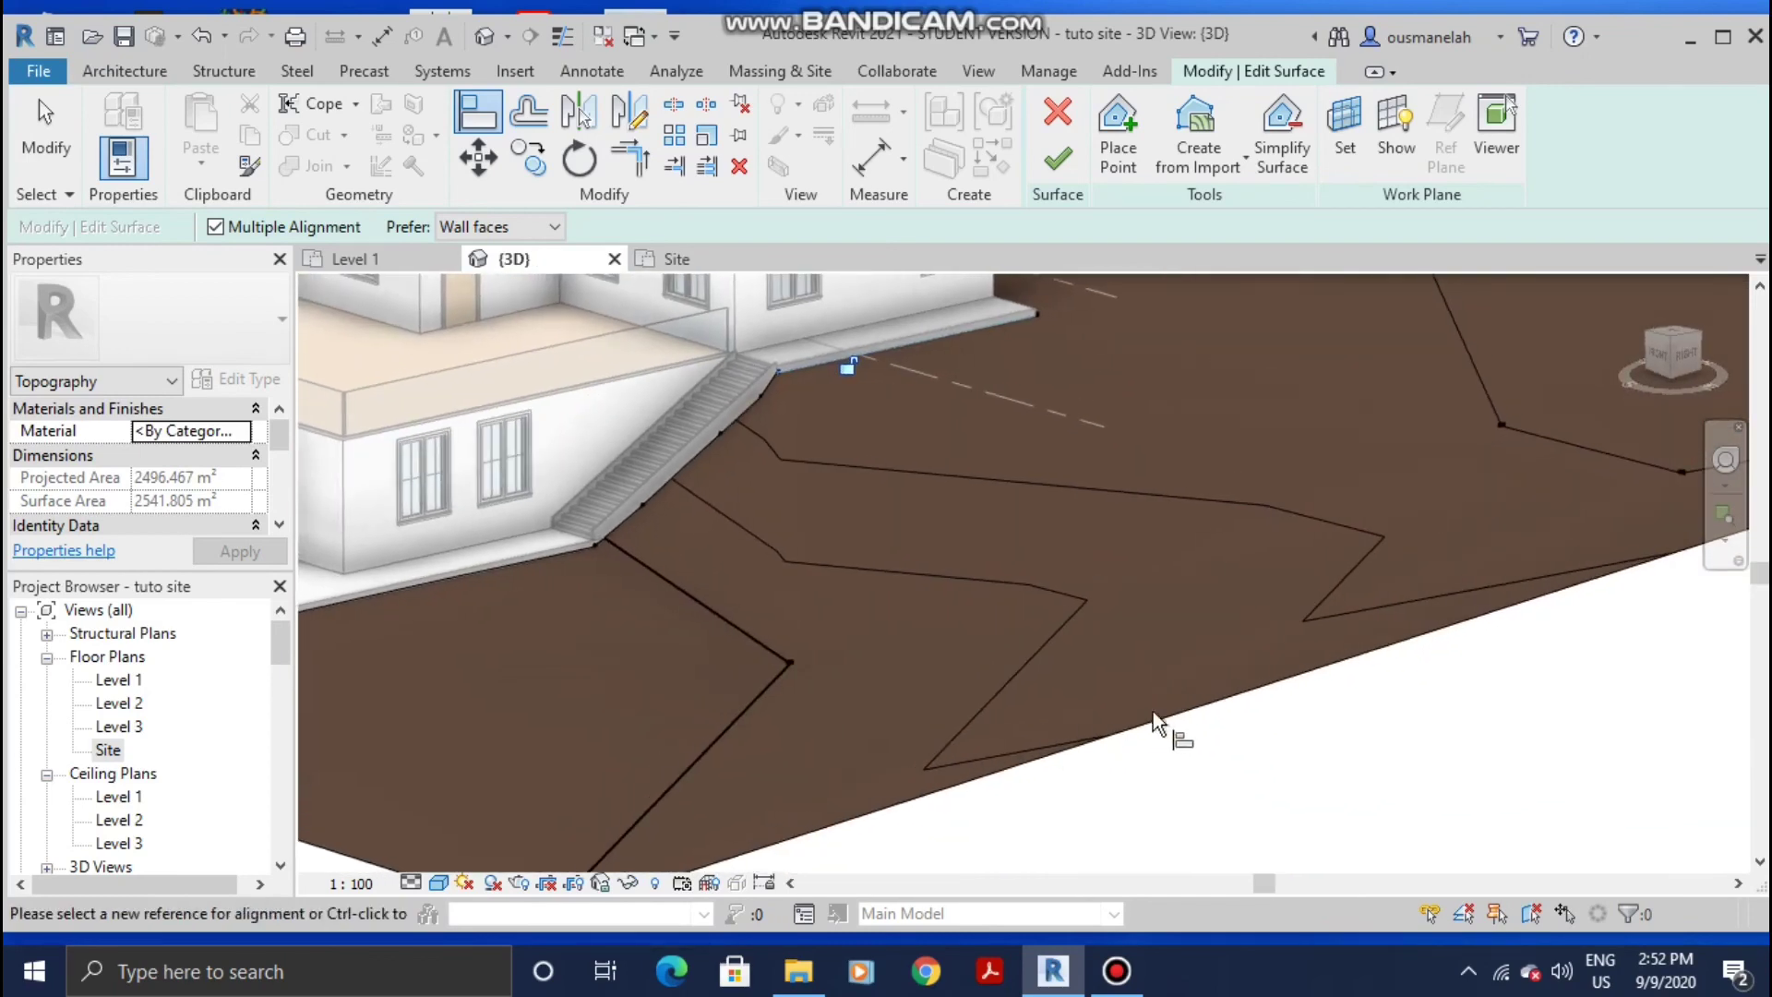
pyautogui.scroll(-4, 1154, 710)
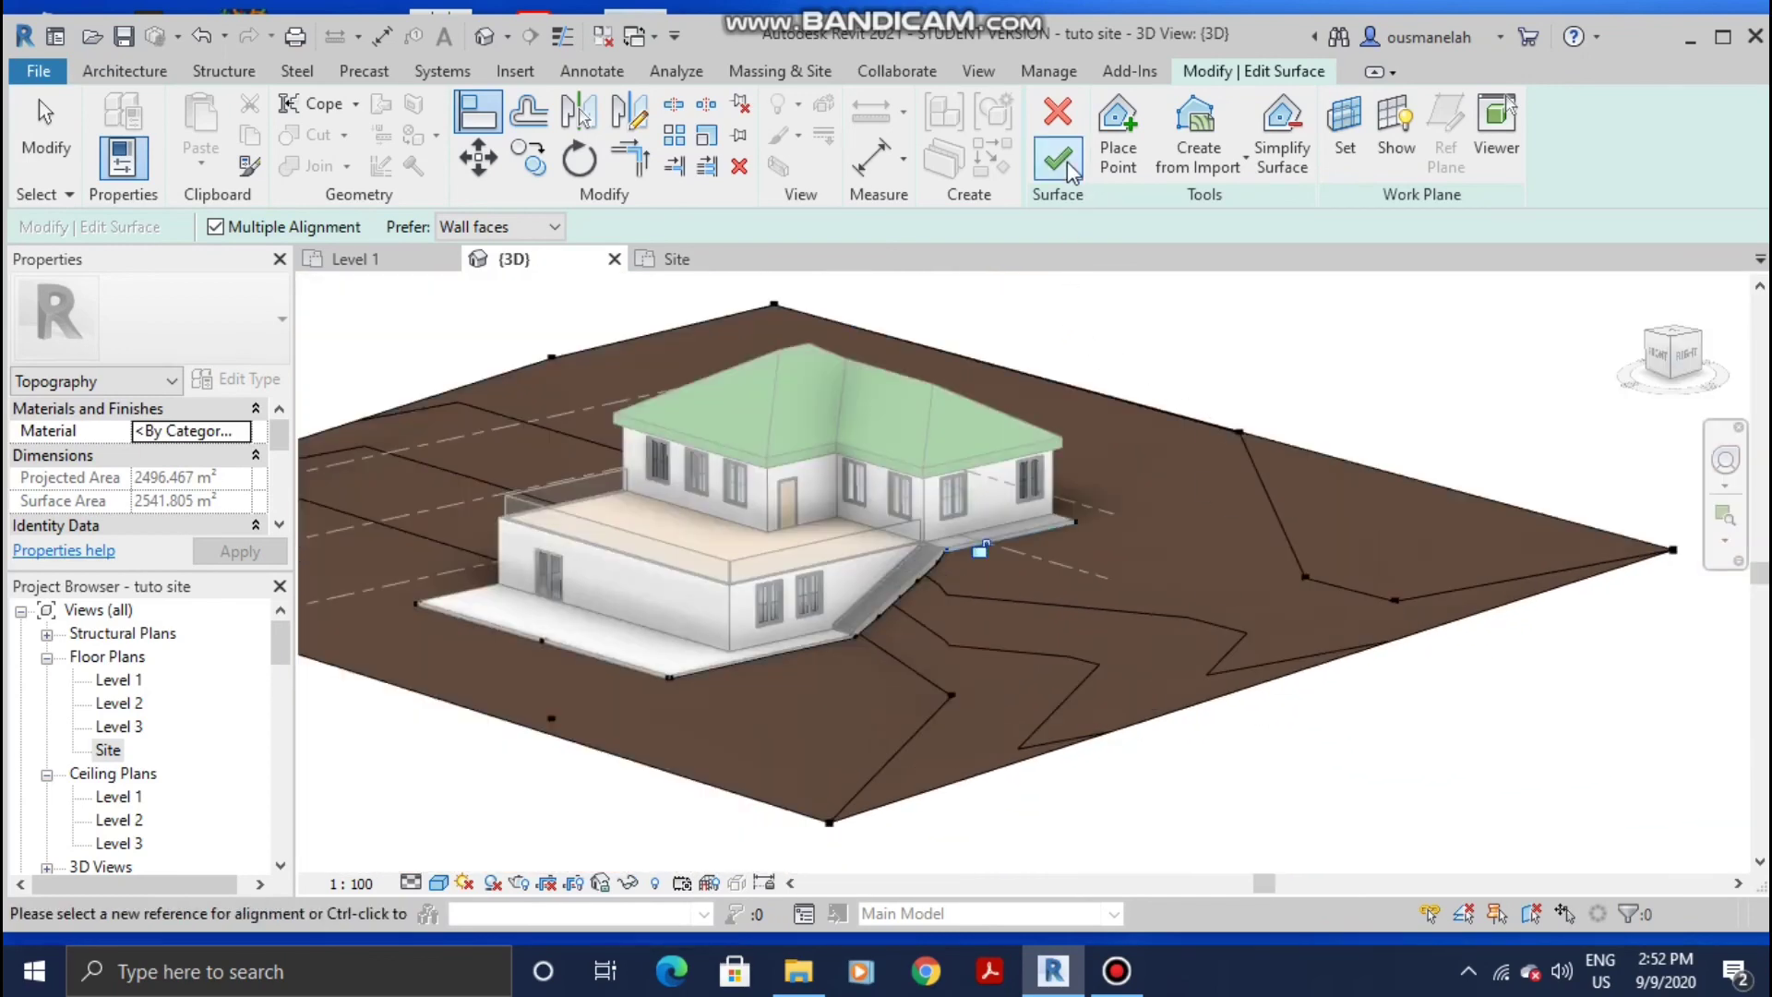